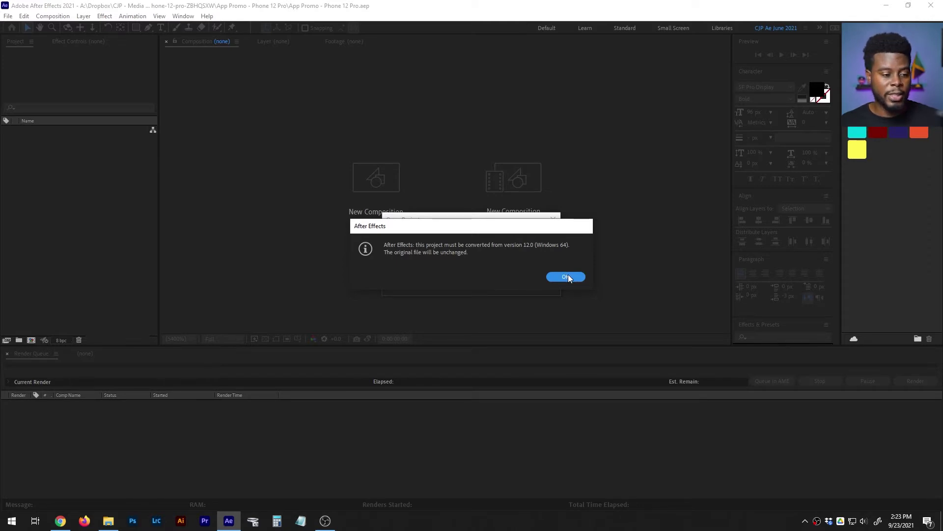
- Accept the project's conversion from version 12.0 and the default renderer in place of Ray-traced 3D
left_click(568, 277)
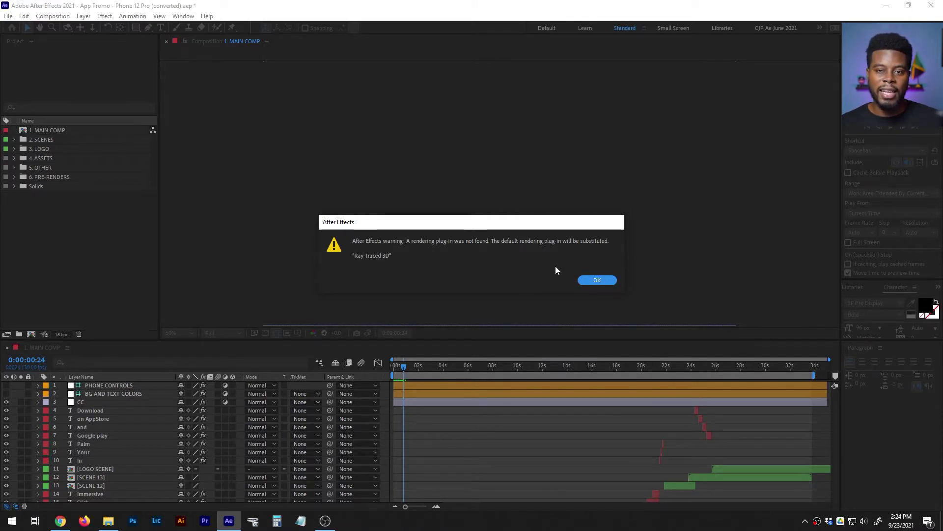
left_click(588, 280)
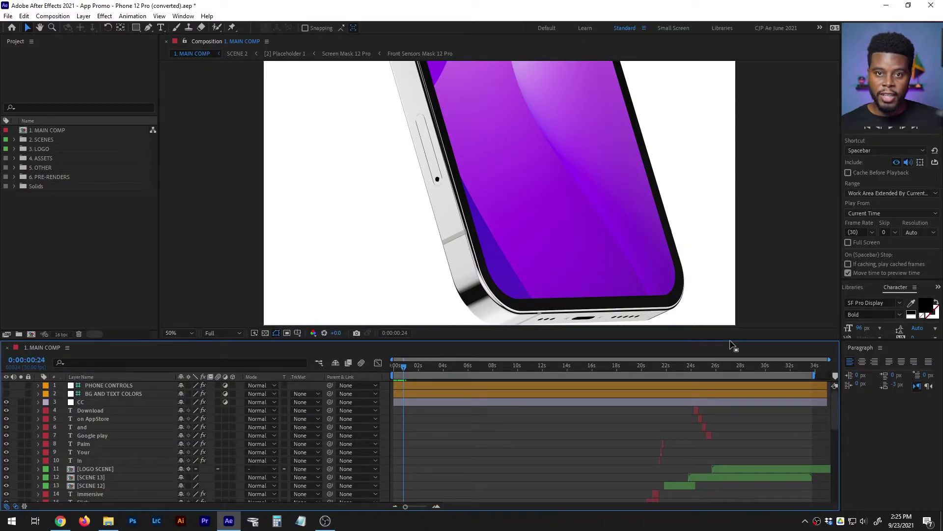
- Enlarge the timeline and examine how the text and scene layers of 1. MAIN COMP are arranged, from Possible down to SCENE 1
left_click_drag(506, 341, 494, 167)
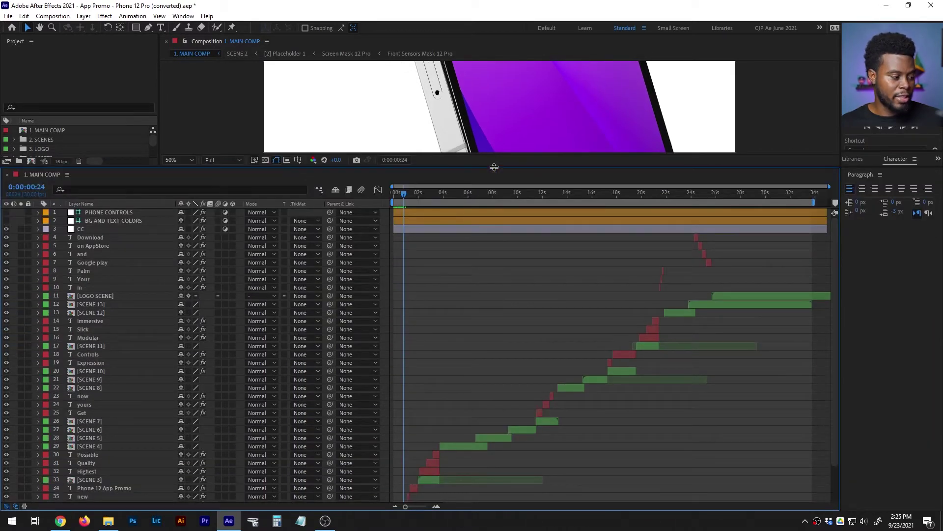
scroll(99, 300, "down", 3)
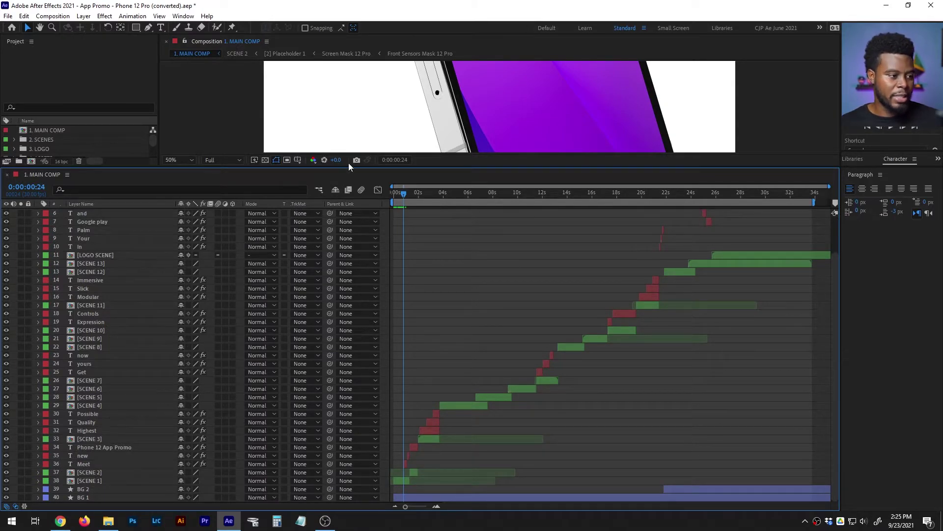
left_click_drag(347, 169, 328, 137)
scroll(137, 349, "up", 1)
scroll(137, 349, "down", 1)
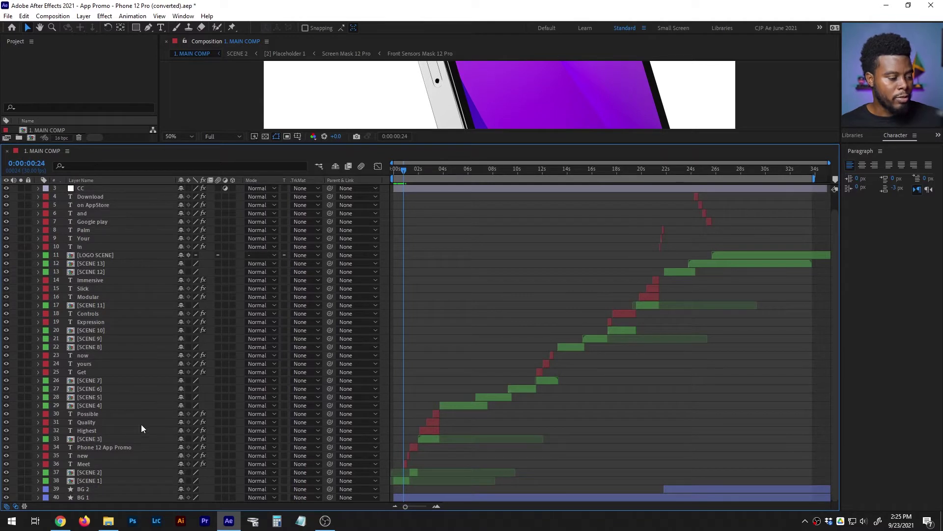
left_click(89, 414)
left_click(87, 422)
left_click(88, 430)
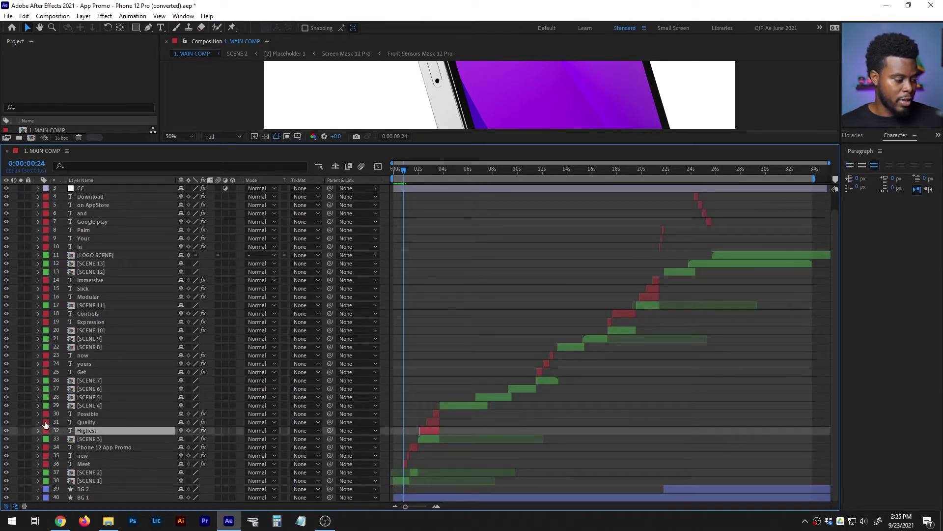
left_click(75, 438)
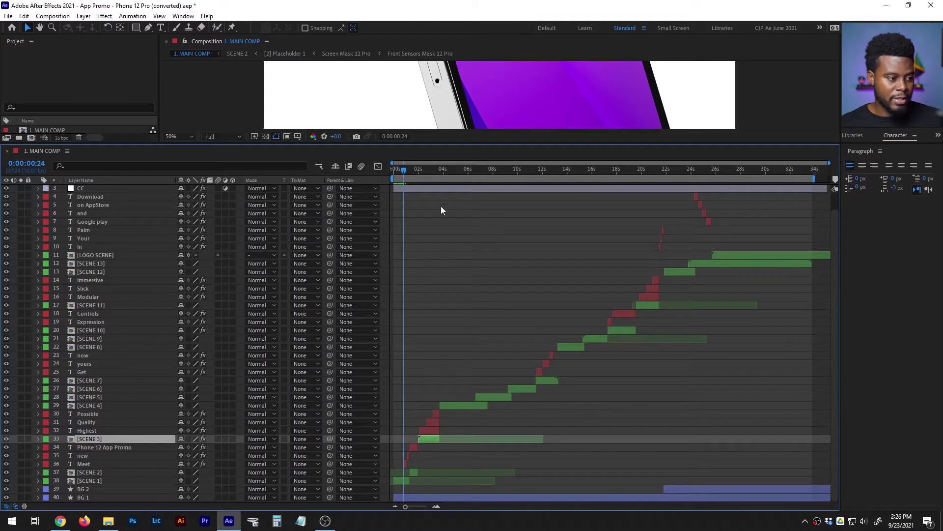
left_click(400, 479)
left_click(416, 471)
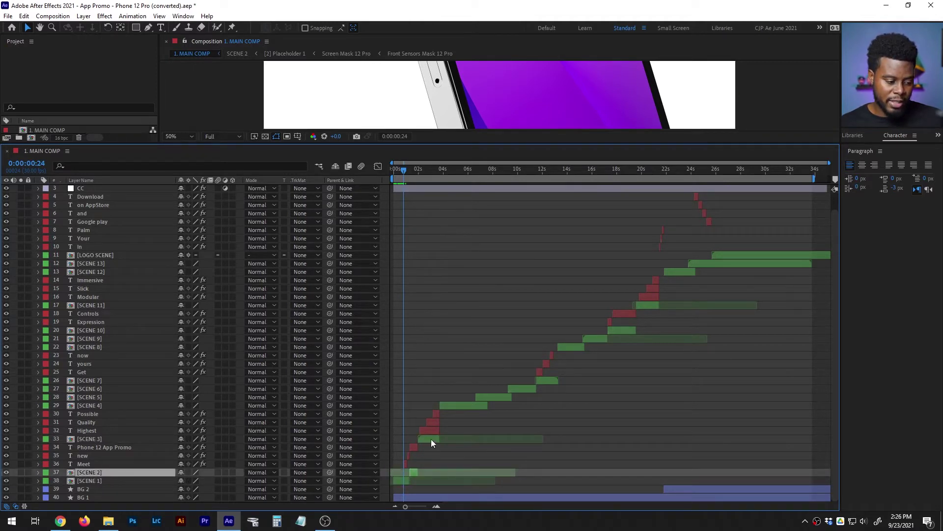
- Restore the larger composition view, hide the SCENE 1 layer and move the current time to 0:00:01:24
left_click_drag(436, 145, 435, 335)
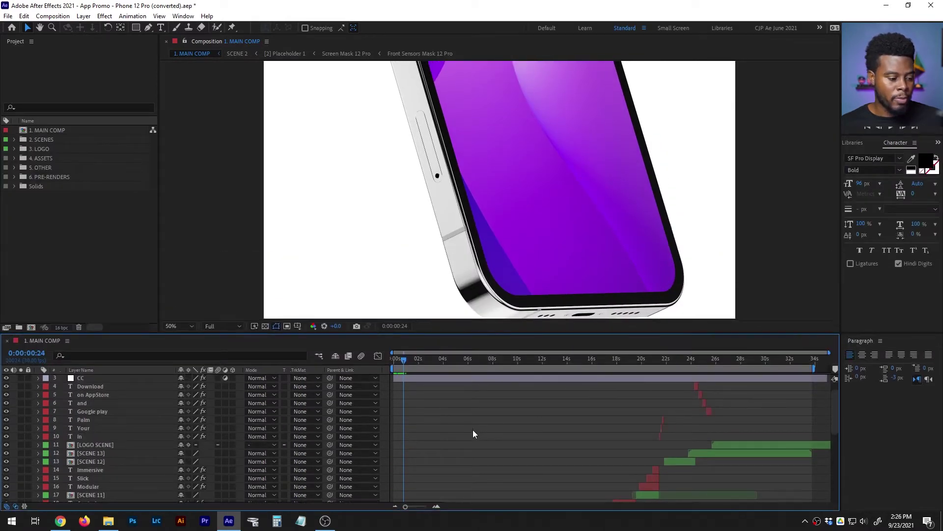
scroll(473, 431, "down", 1)
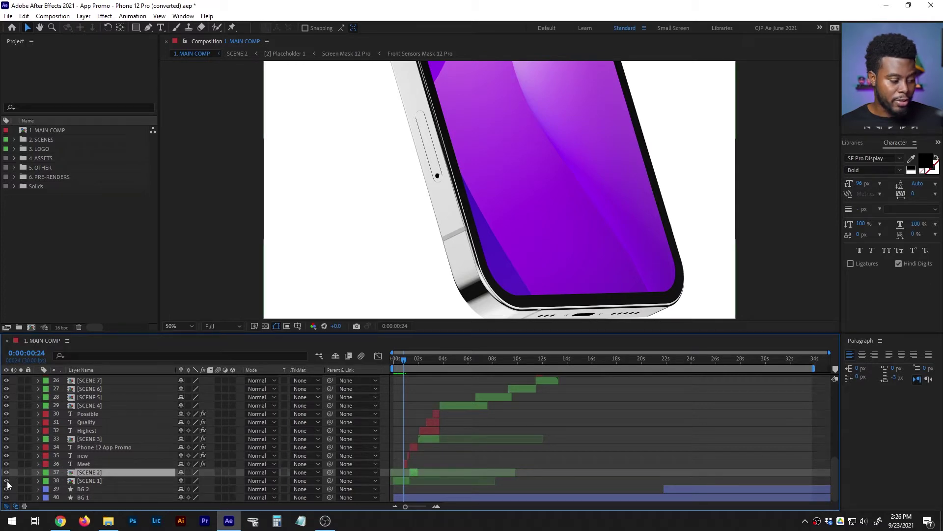
left_click_drag(410, 359, 406, 360)
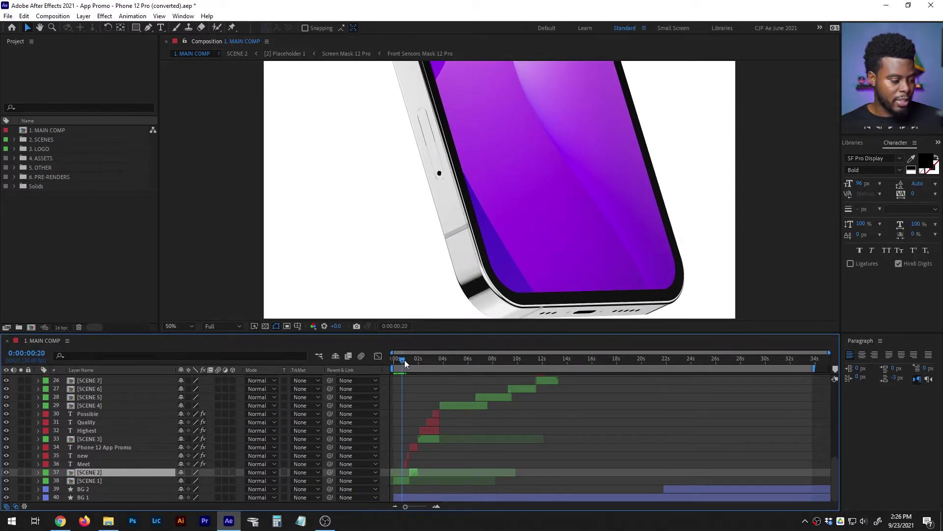
left_click(6, 481)
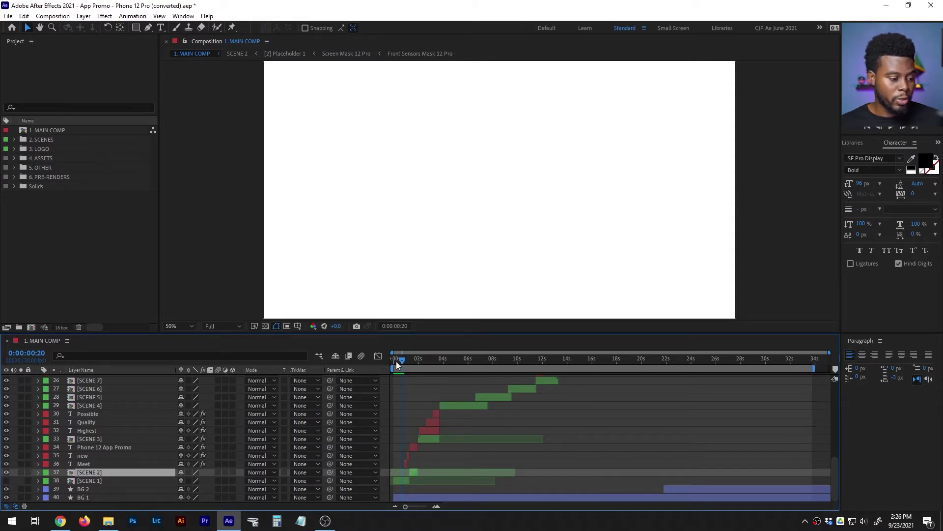
left_click_drag(407, 359, 419, 360)
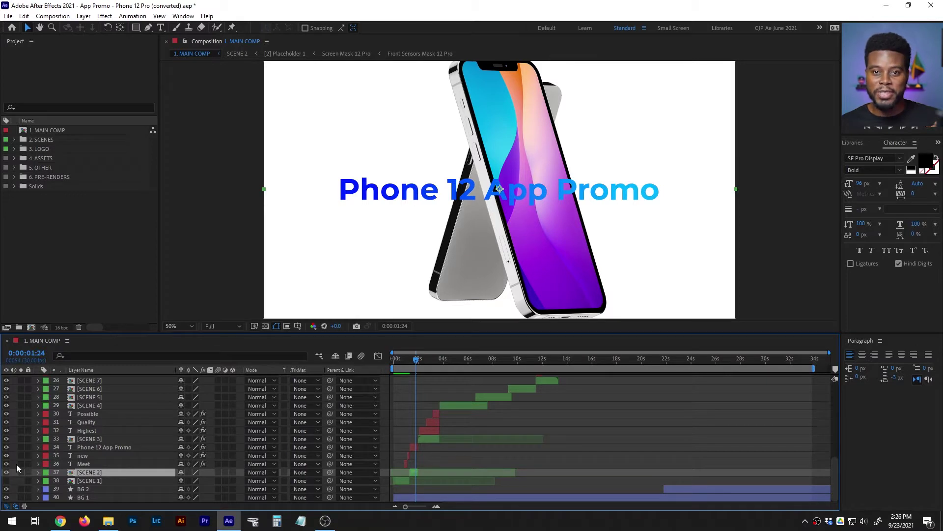
- Set the composition's preview resolution to Third
left_click(232, 325)
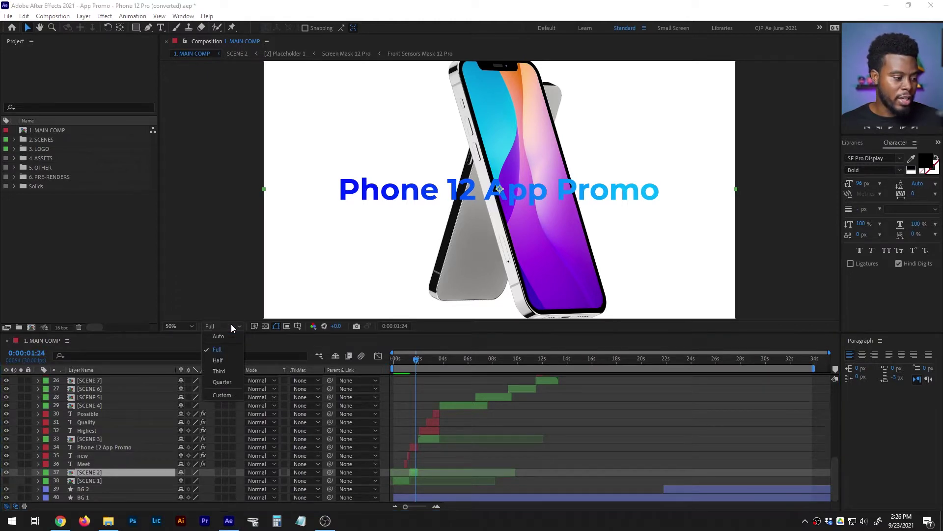
left_click(228, 370)
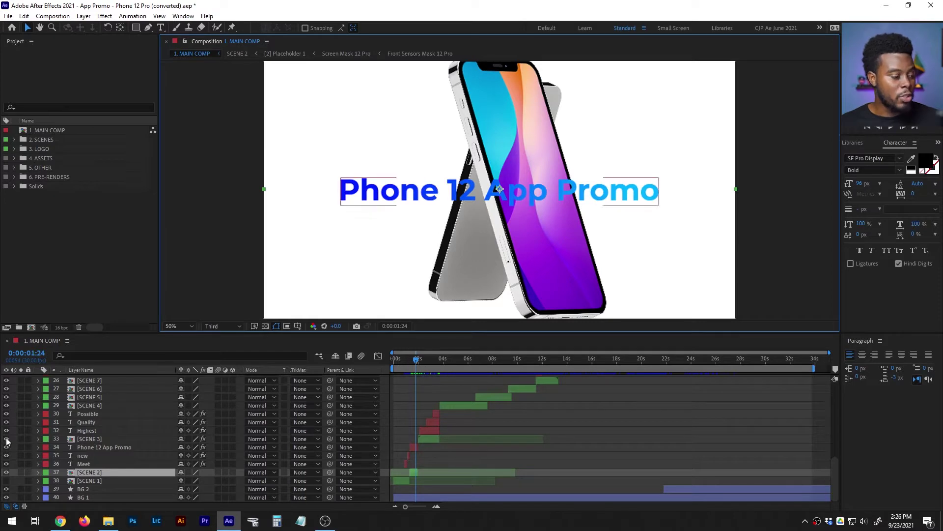
- Hide the SCENE 2 layer and the Phone 12 App Promo text layer in the main composition
left_click(5, 472)
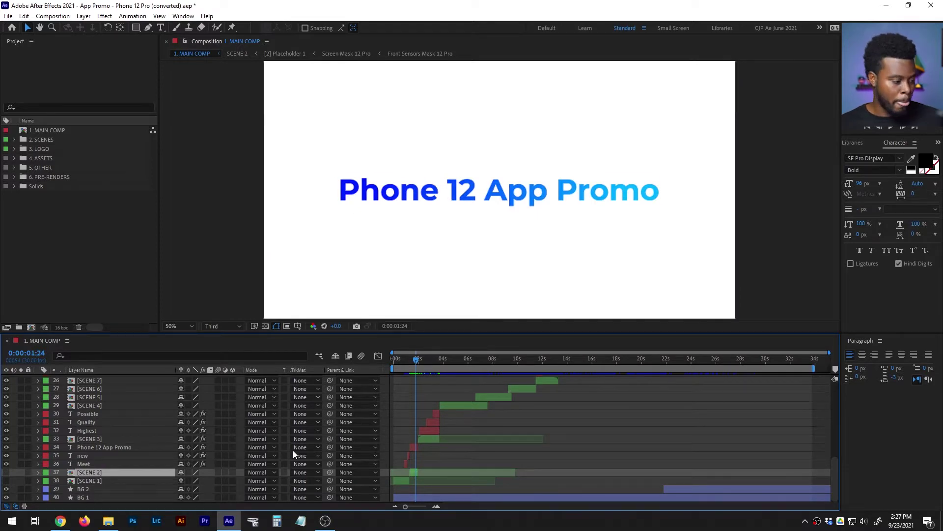
left_click(124, 446)
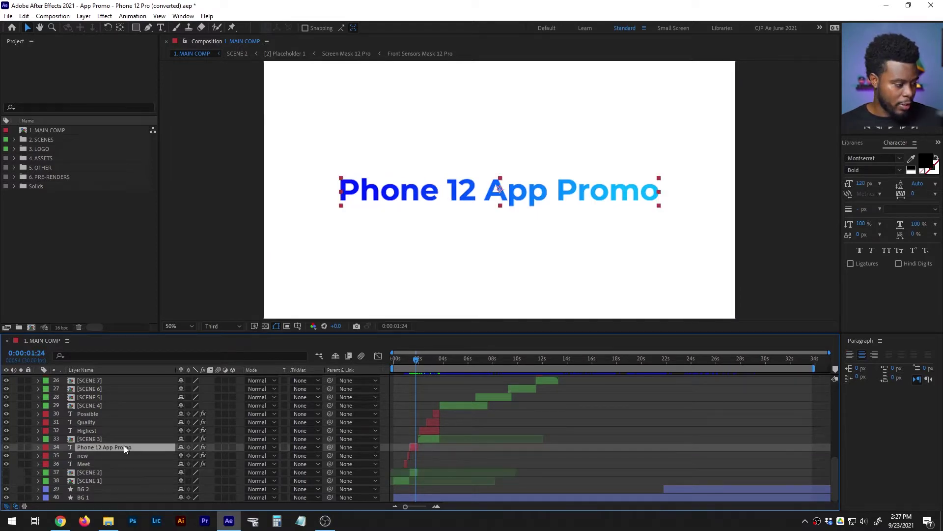
left_click(6, 447)
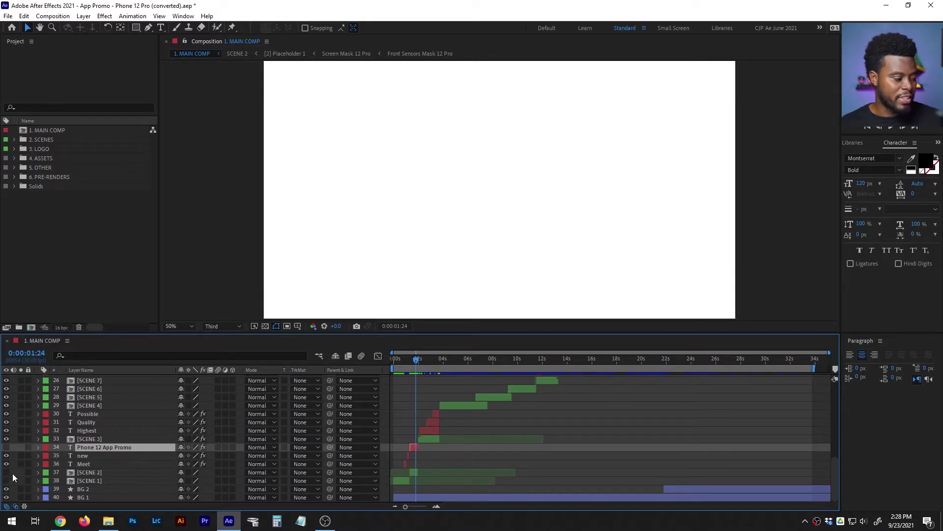
- Make the SCENE 1 and SCENE 2 layers visible again, move the current time to 0:00:00:18 and select SCENE 1
left_click_drag(5, 472, 6, 481)
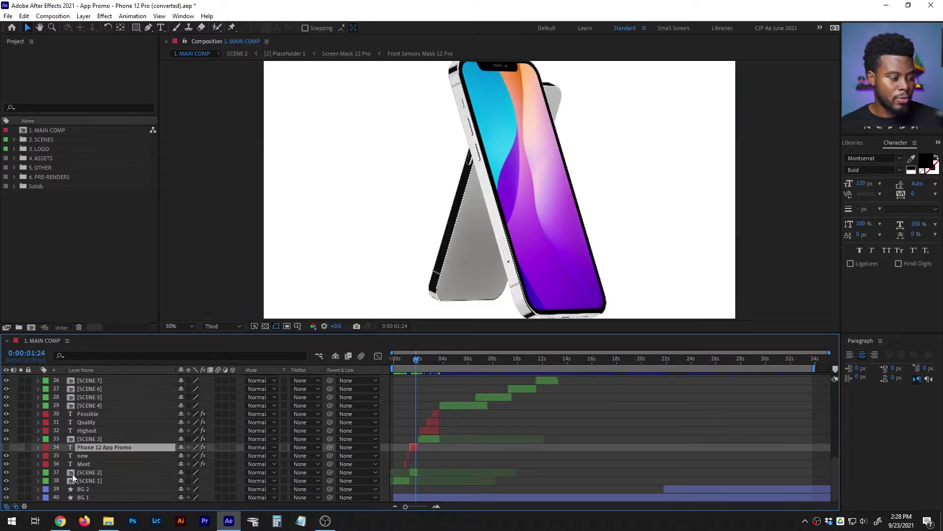
left_click(7, 473)
left_click(6, 473)
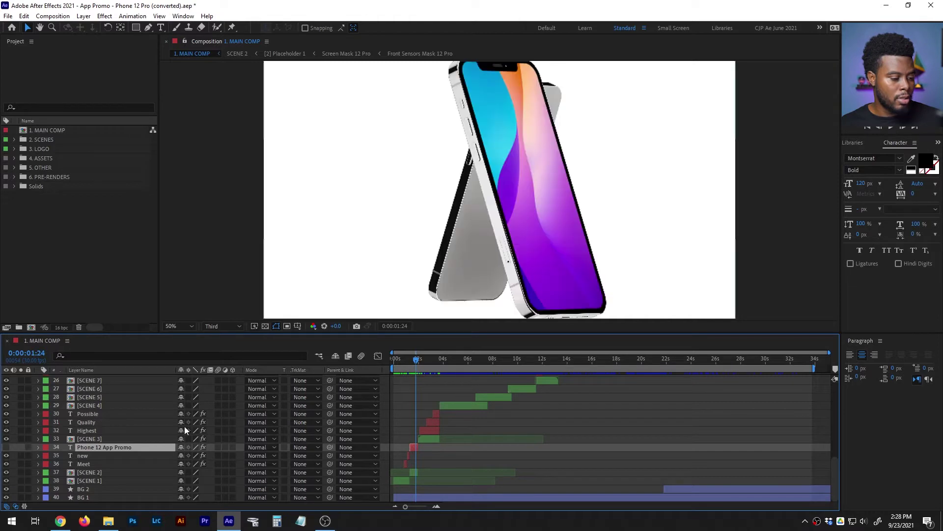
left_click(401, 360)
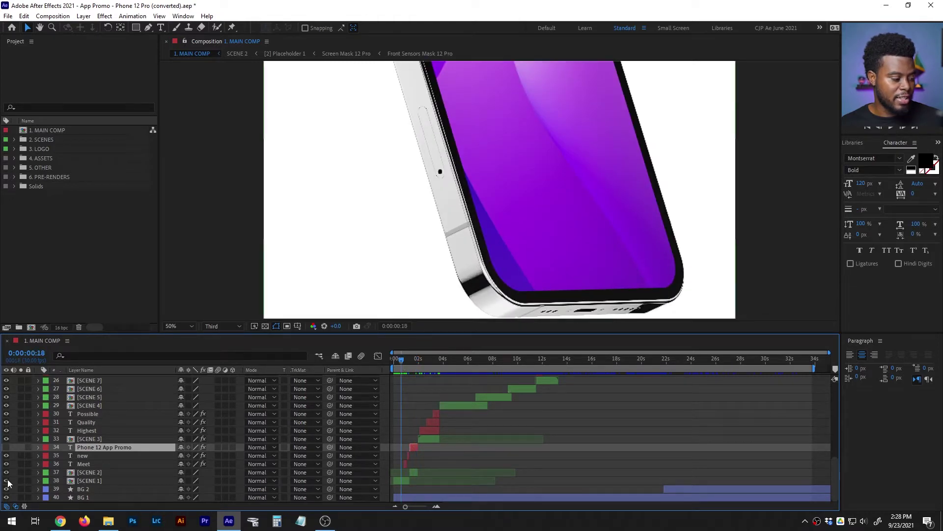
left_click(91, 473)
left_click(98, 481)
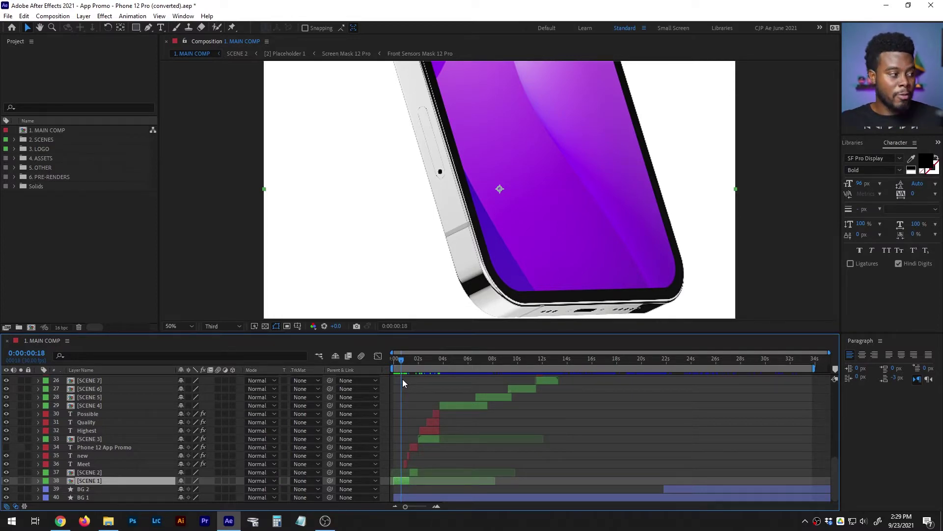
- Scrub 1. MAIN COMP to 0:00:07:25 and select SCENE 5 to inspect its phone shot
left_click(42, 130)
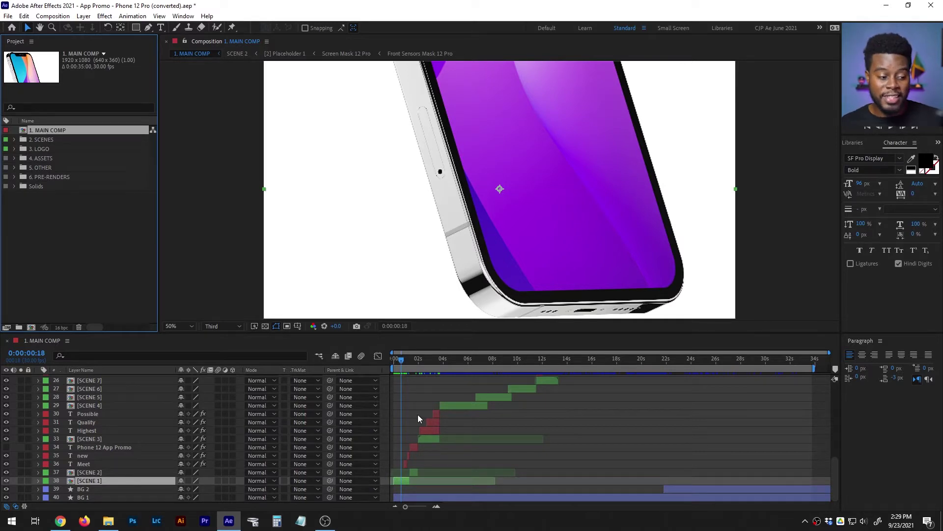
scroll(418, 418, "up", 1)
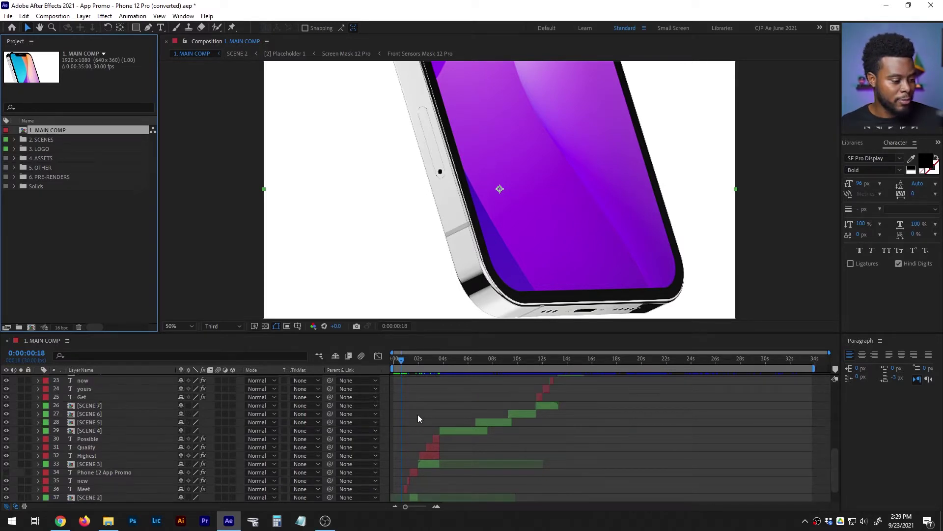
left_click_drag(444, 361, 491, 366)
left_click(110, 422)
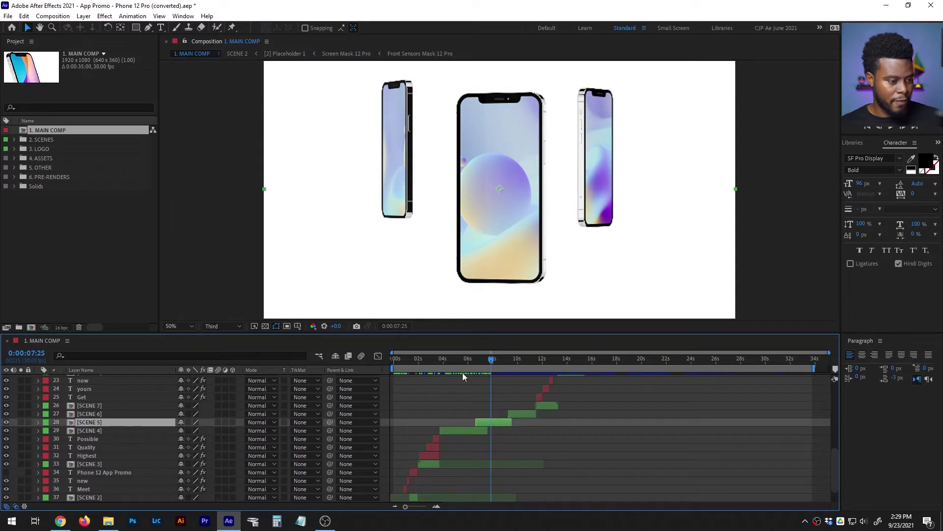
- Scrub to 0:00:13:29 and look through the SCENE 8, SCENE 9 and SCENE 10 layers
left_click_drag(497, 359, 567, 361)
scroll(566, 411, "up", 2)
scroll(566, 411, "up", 2)
left_click(99, 447)
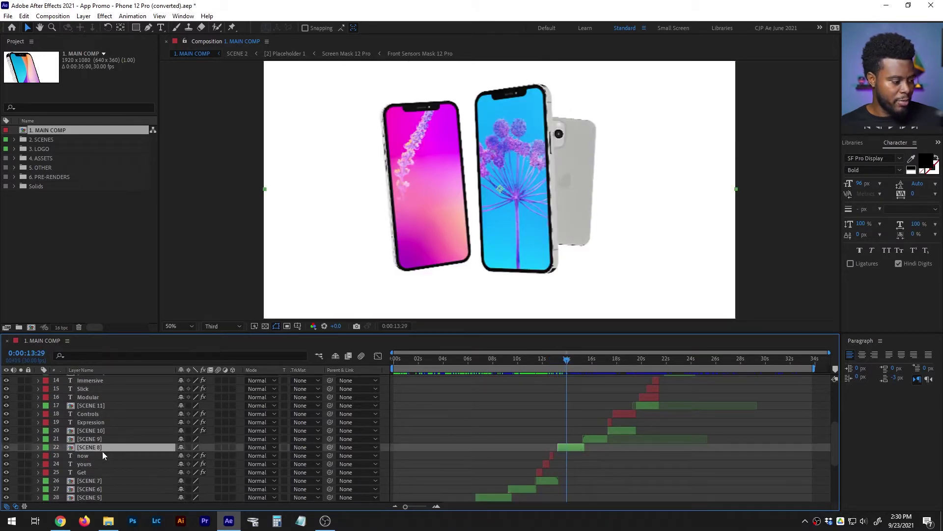
left_click(96, 435)
left_click(101, 428)
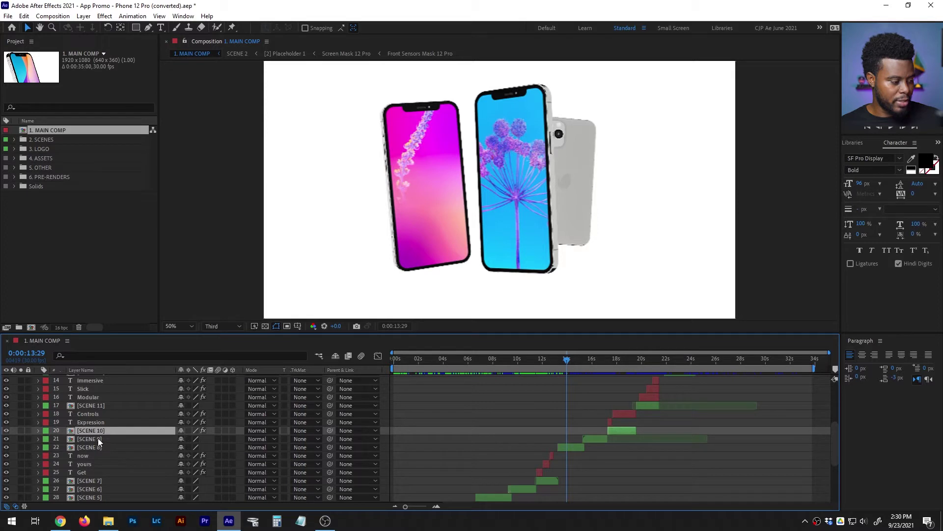
left_click(98, 438)
left_click(101, 446)
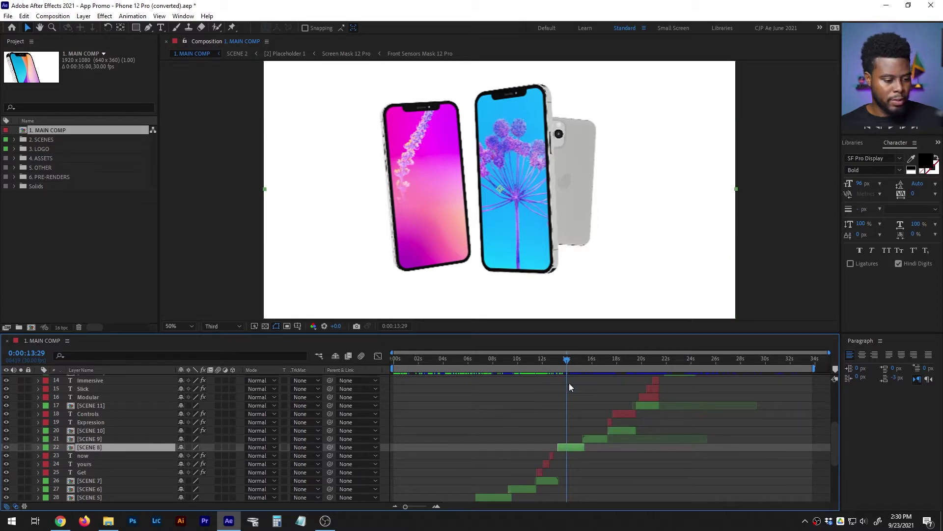
- Scrub to 0:00:20:20 and select SCENE 11 to inspect the shot with the Modular and Slick titles
left_click(570, 359)
left_click_drag(570, 359, 651, 368)
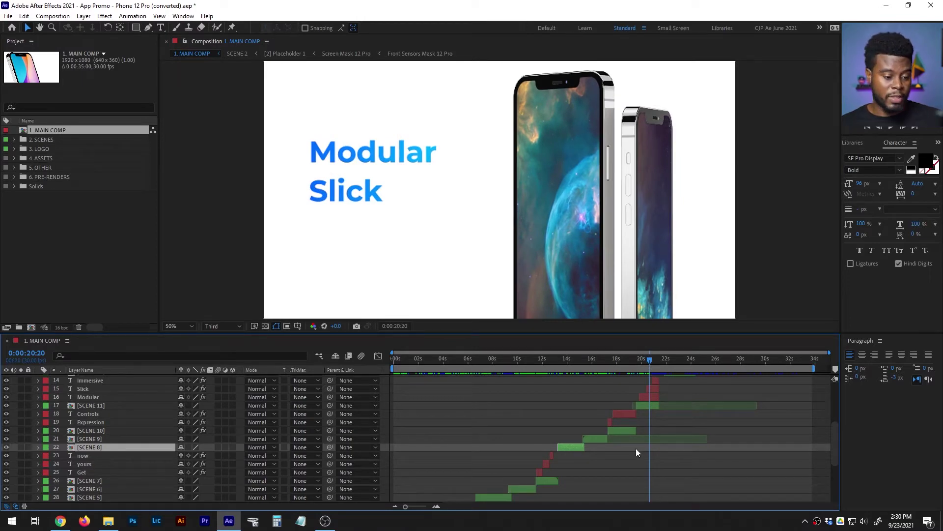
left_click(100, 404)
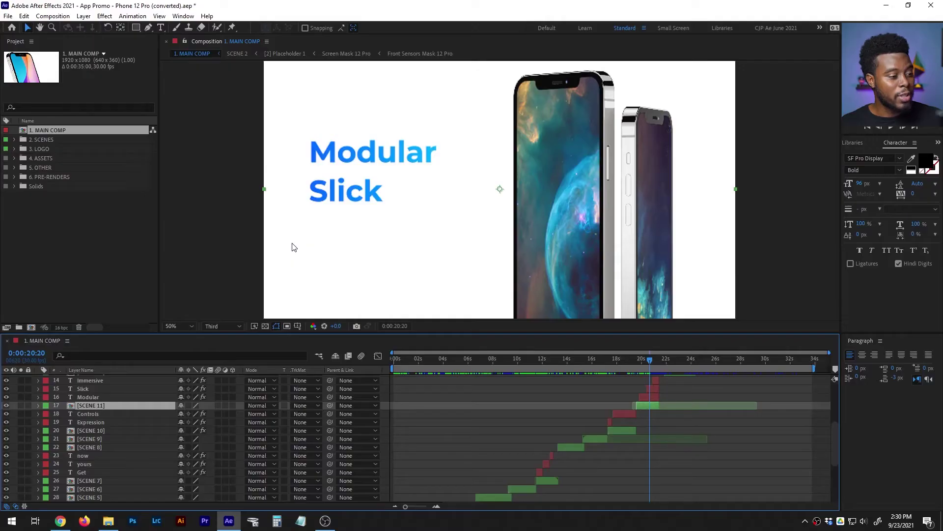
- Save the project under the new name LSPV iPhone 13 Ad in the LSPV 058 iPhone 13 folder
key("ctrl+shift+s")
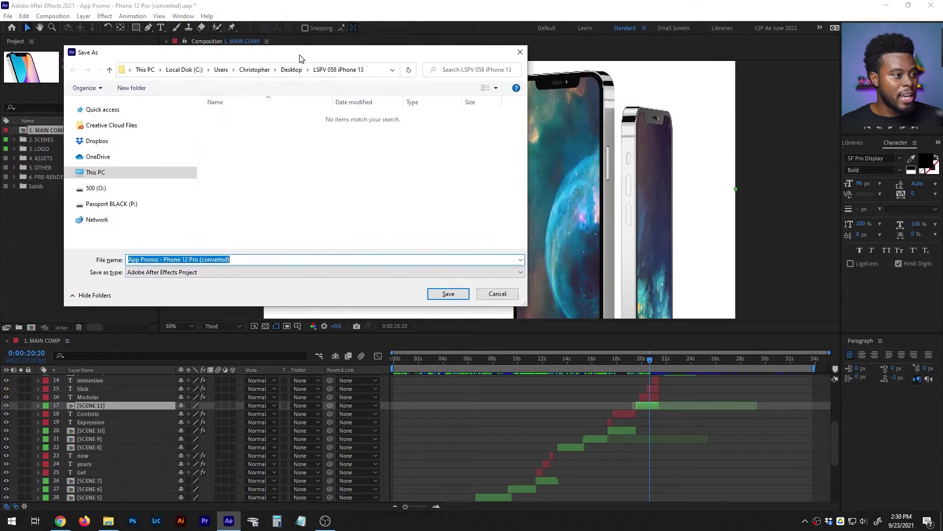
left_click(344, 285)
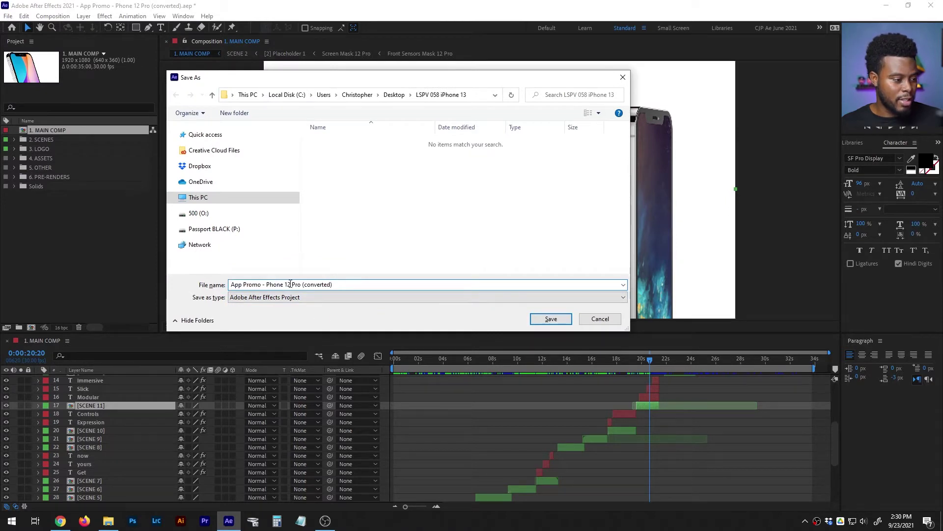
key("ctrl+a")
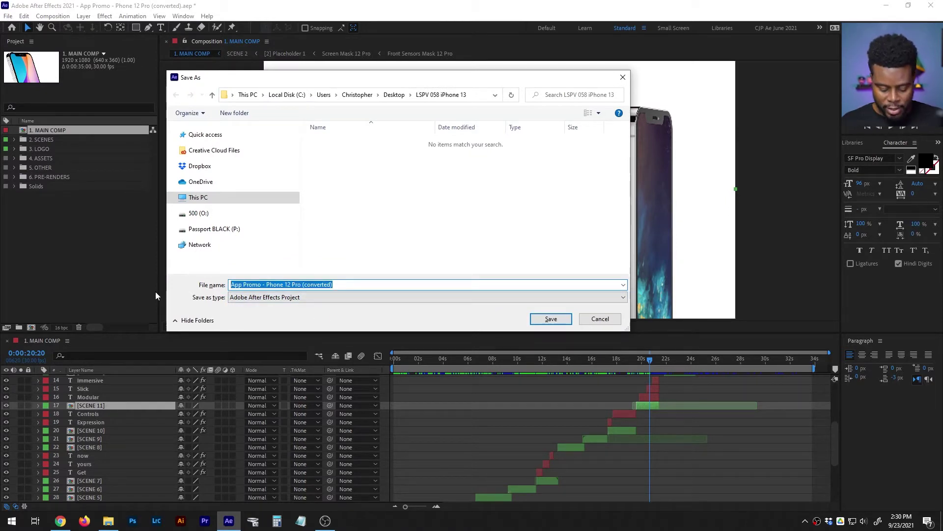
type("LSPV")
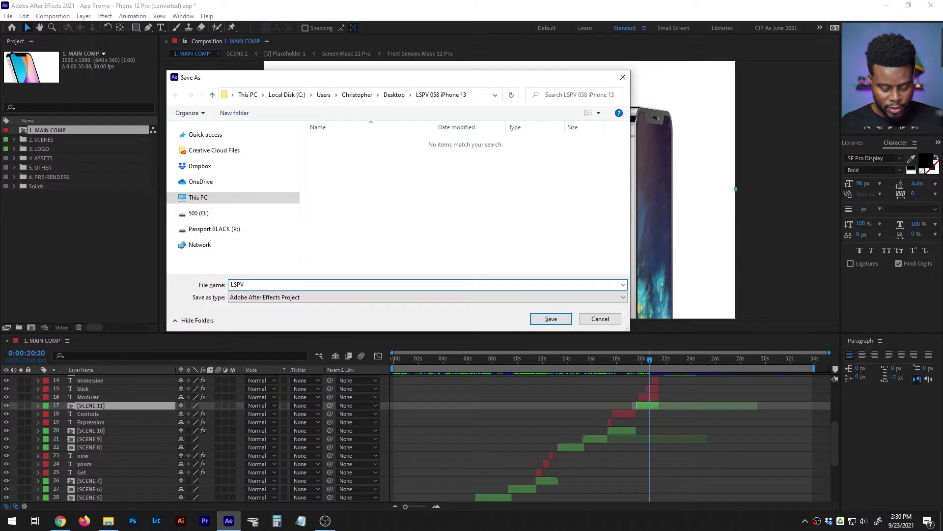
type(" iPhone 13 Ad")
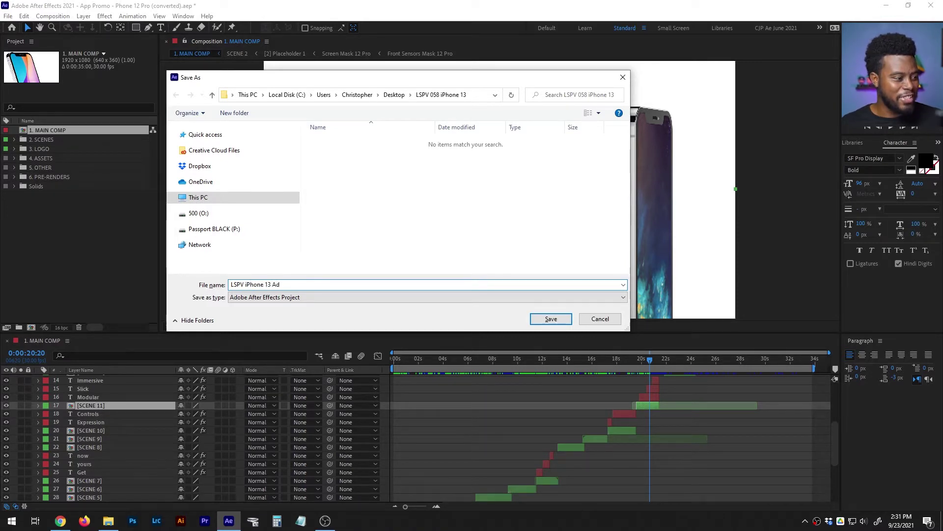
left_click(545, 317)
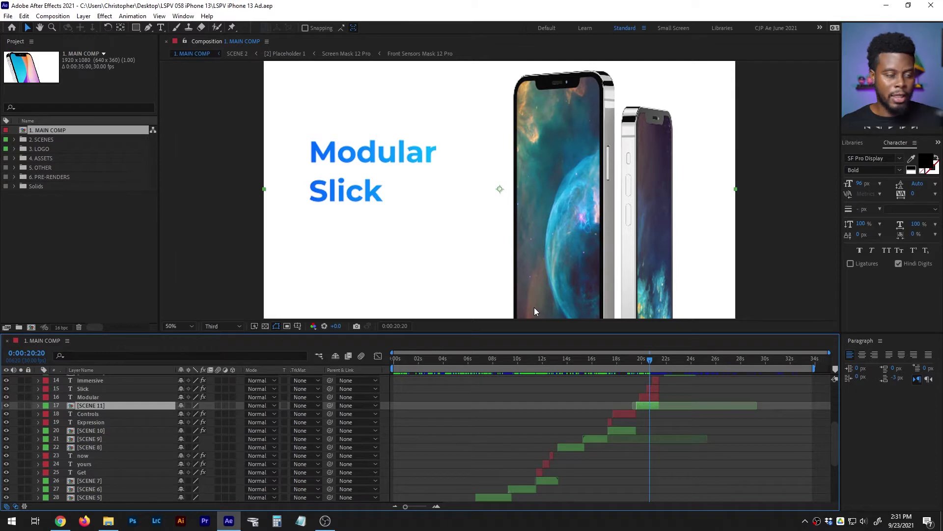
- Start a new composition and name it LSPV iPhone 13 Ad
left_click(44, 20)
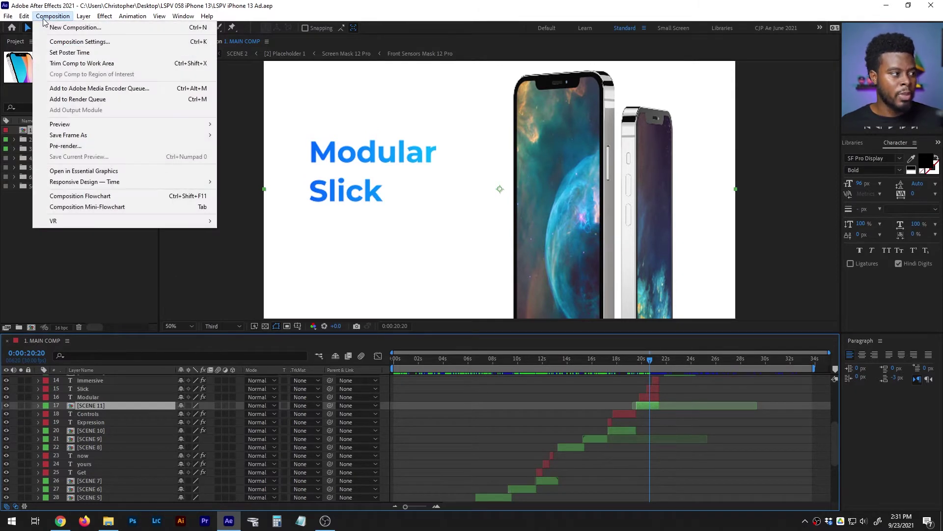
left_click(70, 28)
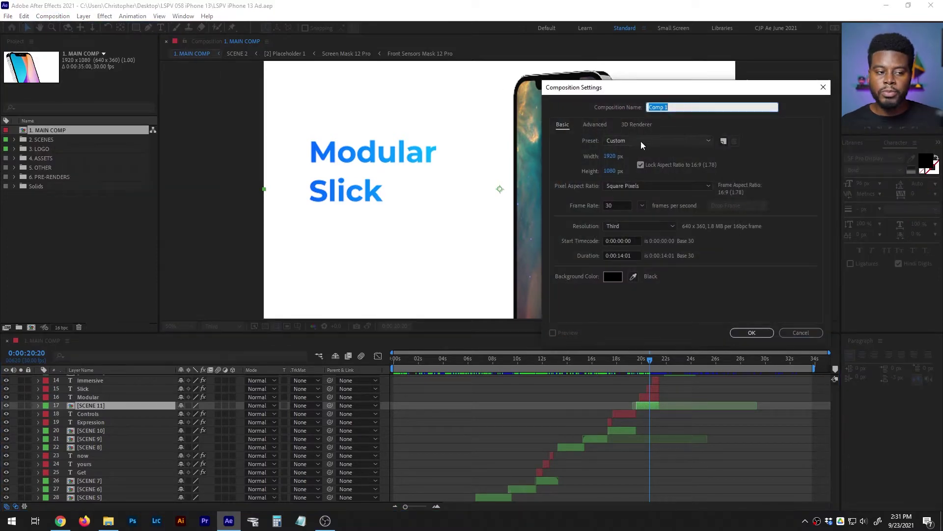
type("LSPV")
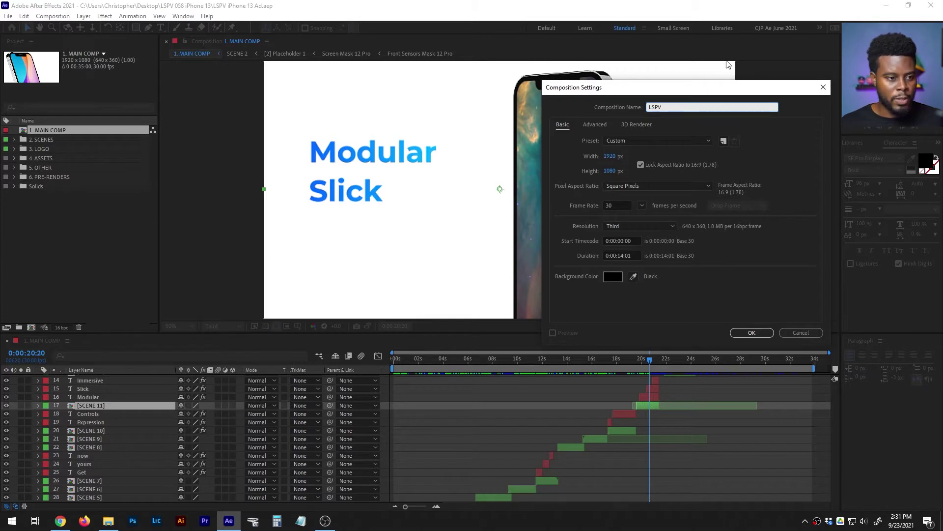
left_click_drag(695, 91, 566, 95)
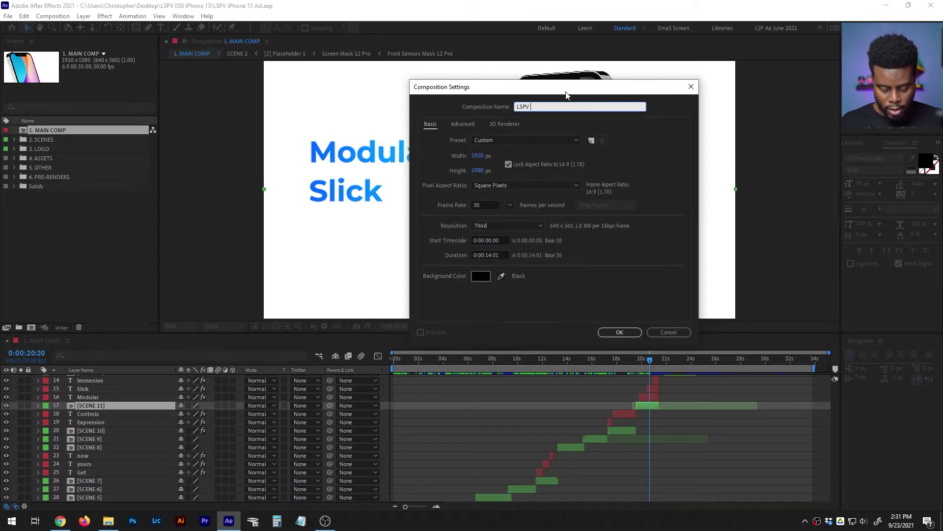
type("iPhone 13 ")
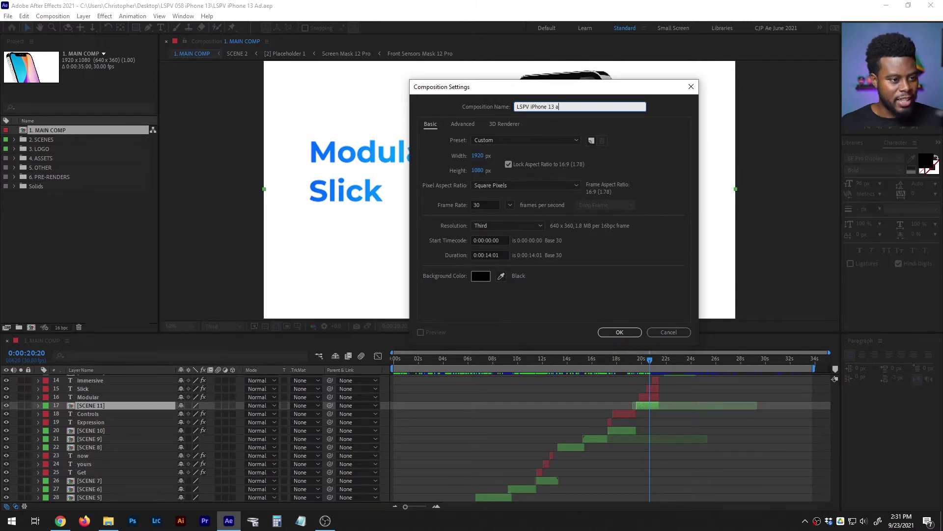
type("Ad")
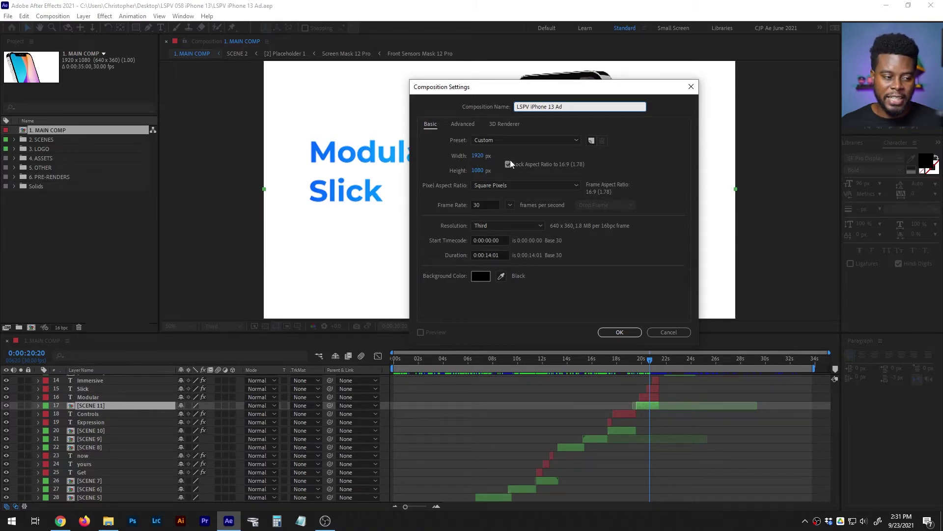
left_click(480, 156)
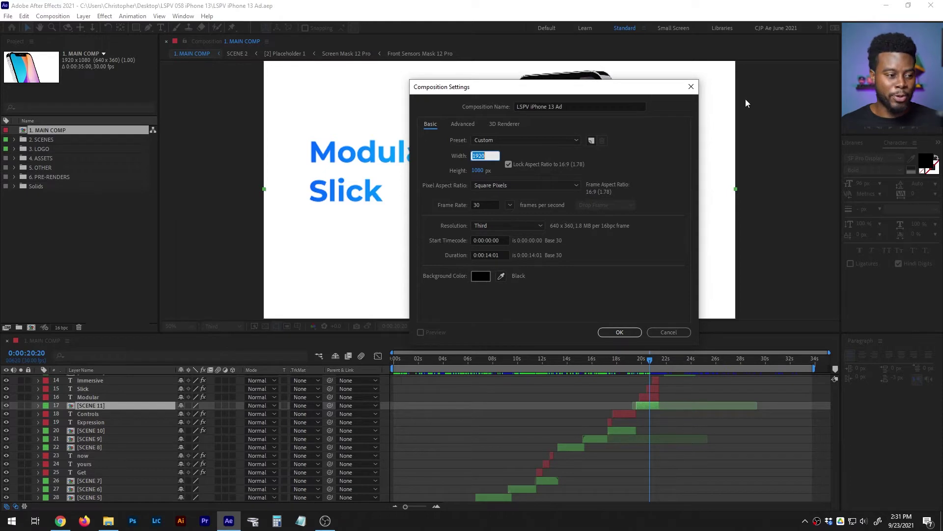
left_click(668, 172)
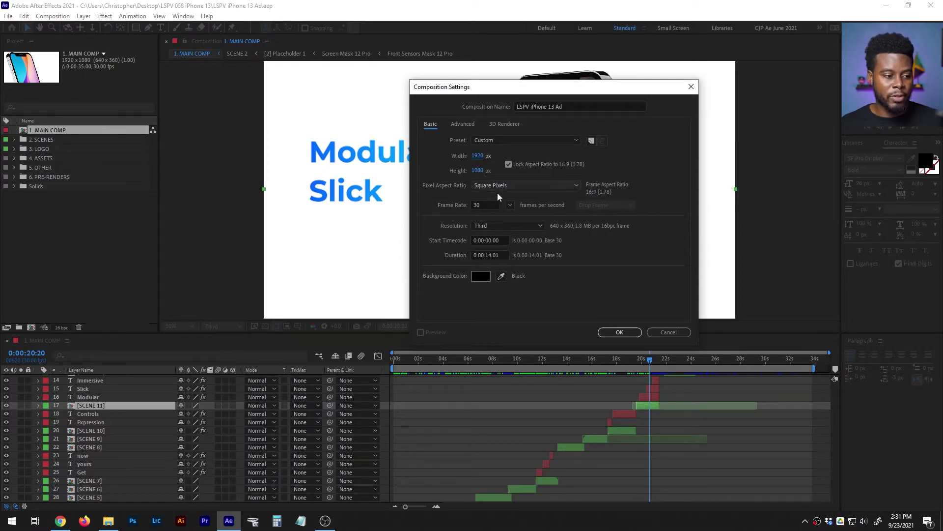
- Set the new composition's background color to white (FFFFFF) and create the composition
left_click(480, 277)
left_click(543, 234)
left_click_drag(543, 234, 514, 200)
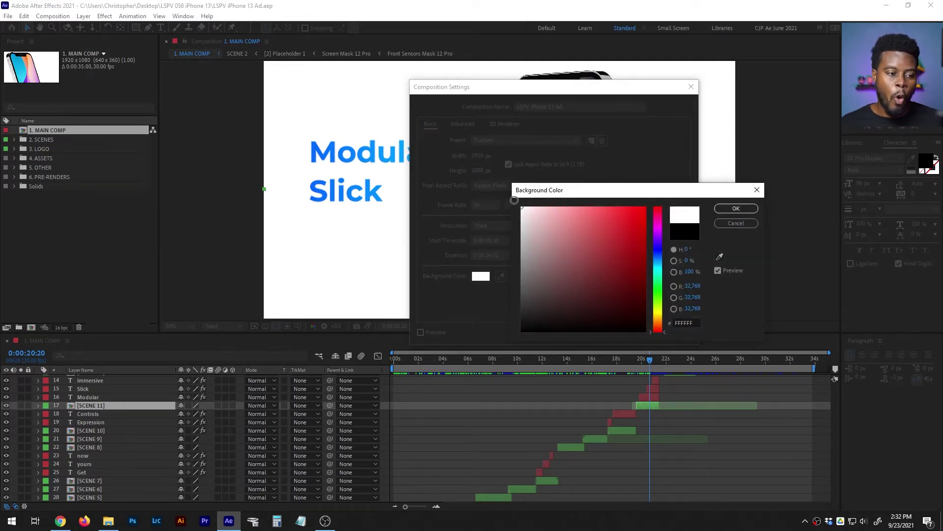
left_click(732, 210)
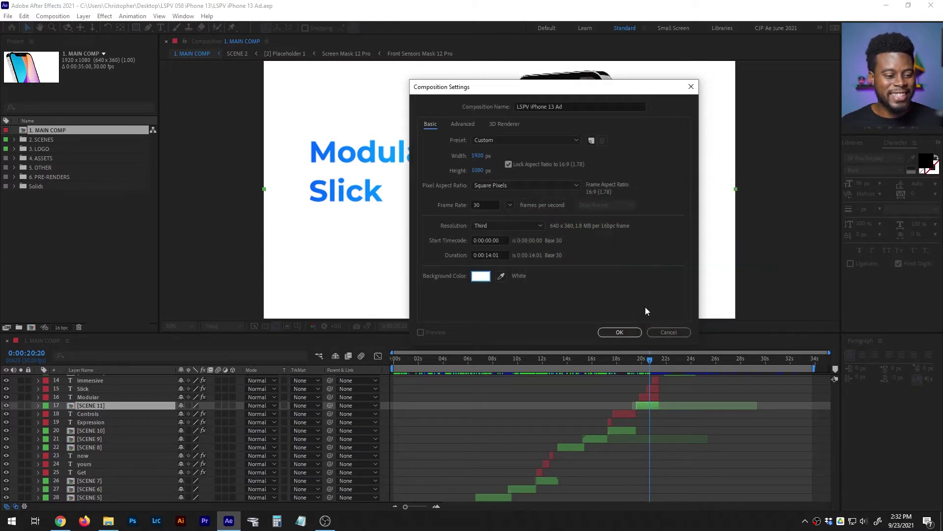
left_click(619, 333)
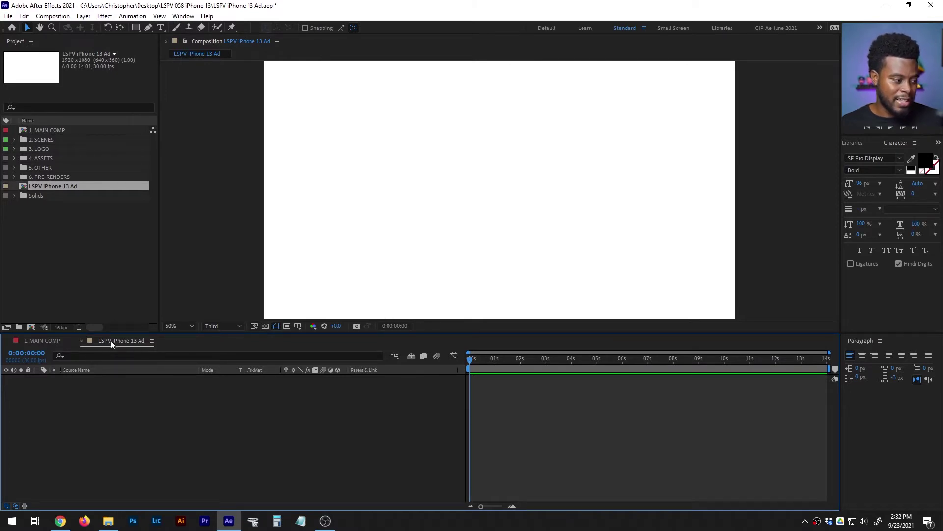
- Copy the SCENE 11, SCENE 2 and SCENE 1 layers from 1. MAIN COMP into the LSPV iPhone 13 Ad composition
left_click(43, 339)
left_click(120, 343)
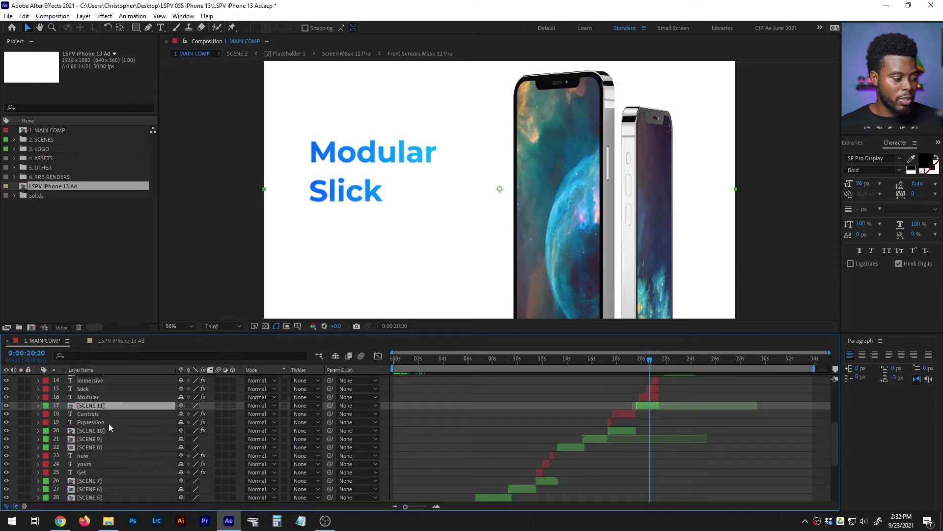
scroll(107, 423, "down", 1)
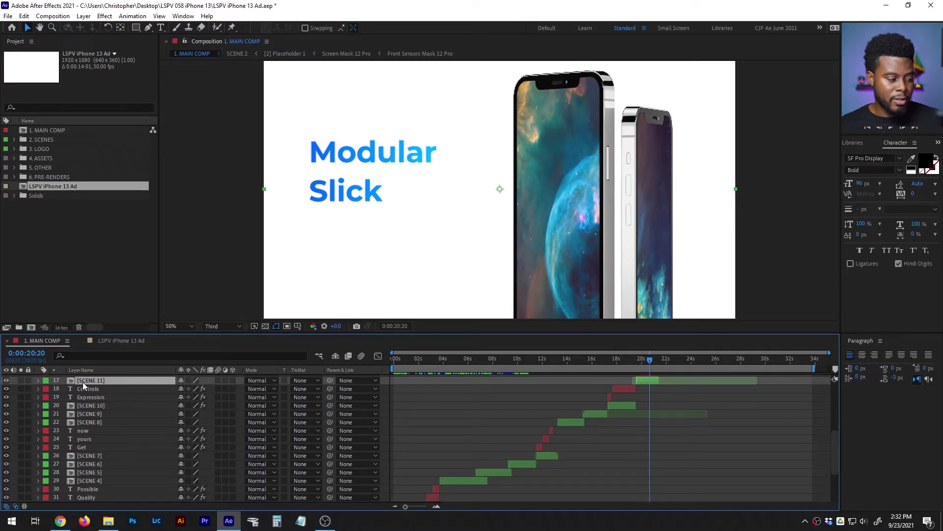
scroll(82, 382, "down", 3)
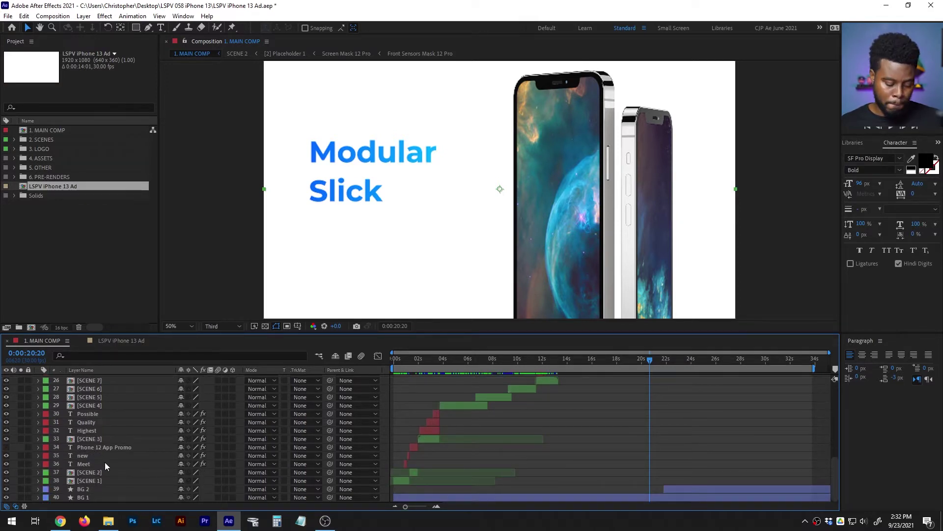
left_click(109, 472)
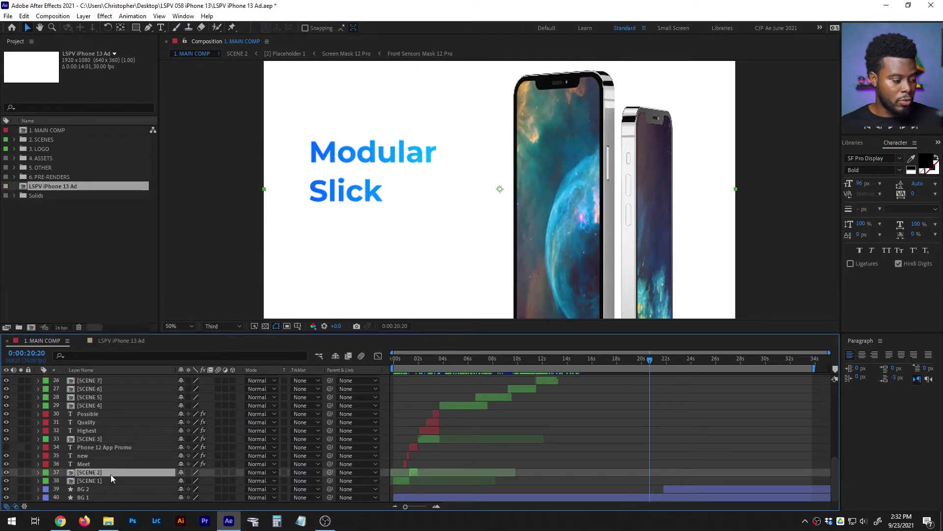
left_click(98, 480, "shift")
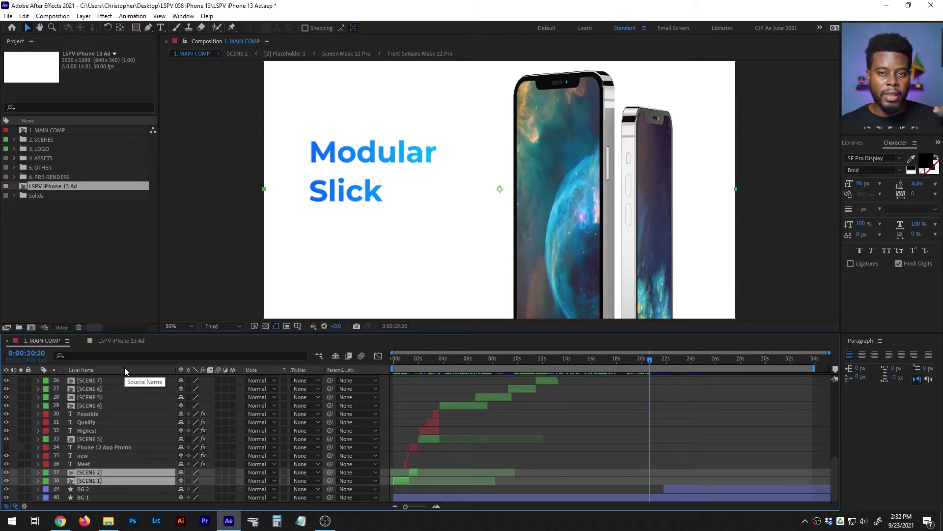
left_click(122, 339)
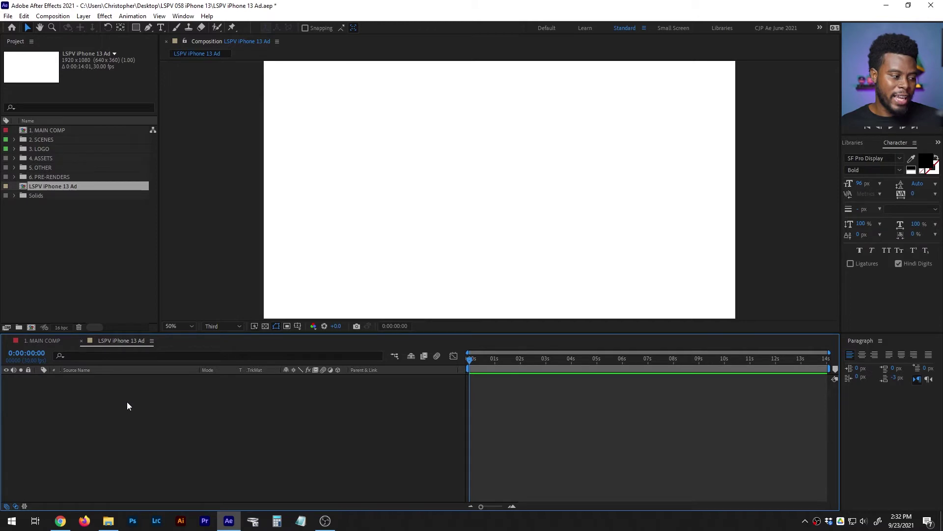
key("ctrl+v")
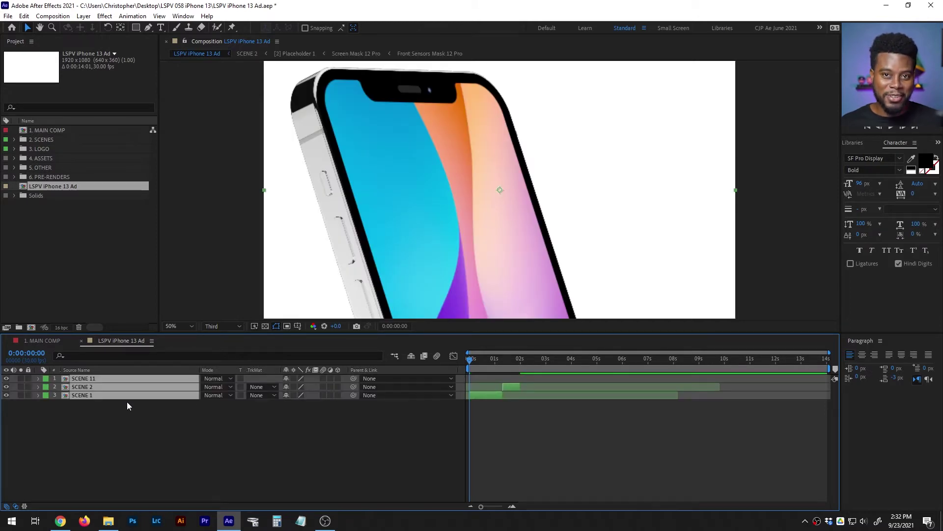
left_click(93, 417)
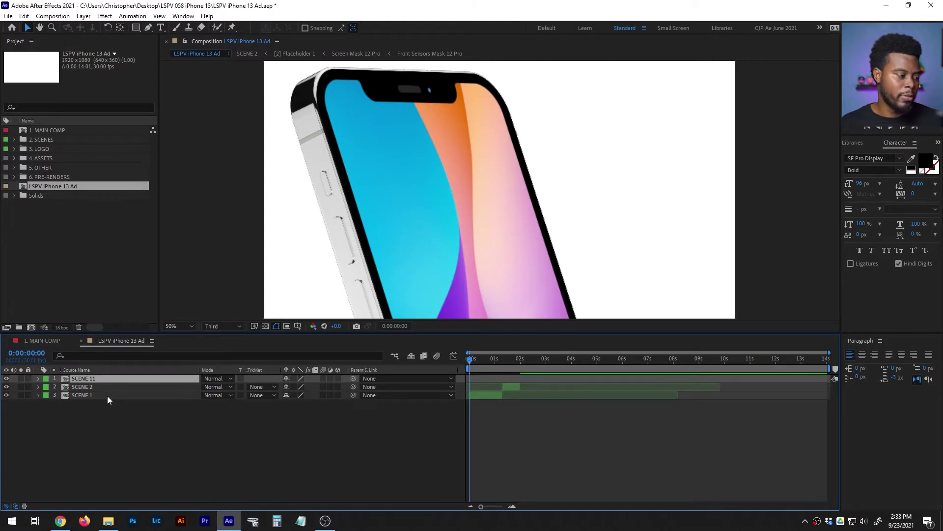
- Return to 1. MAIN COMP and look over its PHONE CONTROLS and BG AND TEXT COLORS layers
left_click(47, 340)
scroll(132, 396, "down", 3)
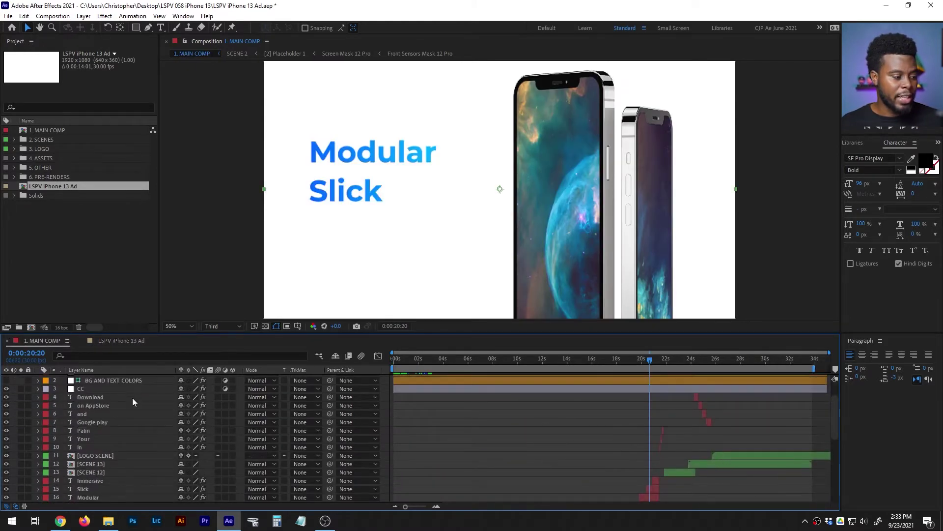
scroll(132, 397, "up", 1)
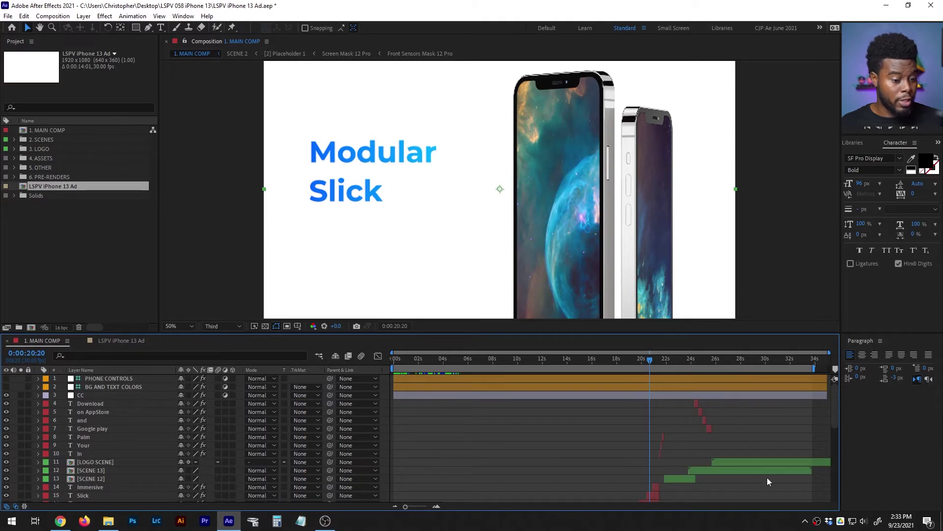
scroll(639, 443, "down", 3)
scroll(609, 431, "up", 3)
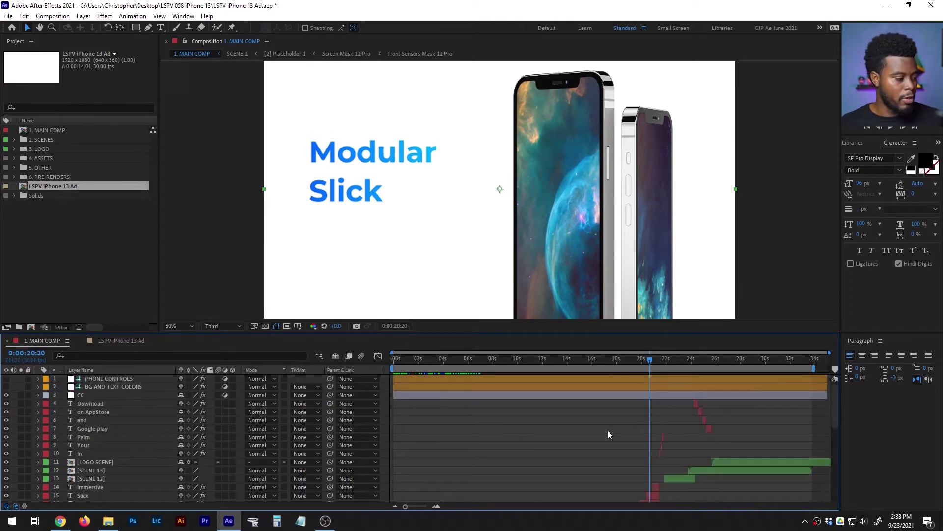
left_click(100, 379)
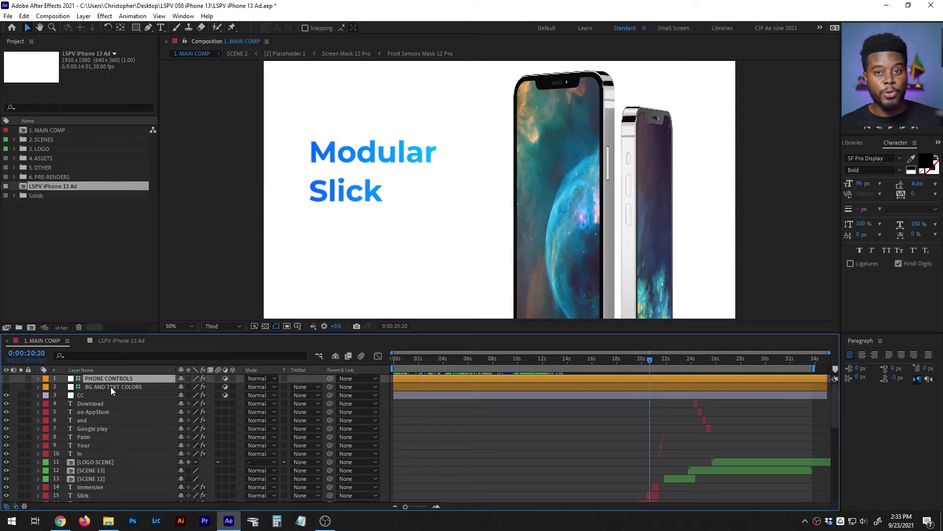
left_click(111, 387)
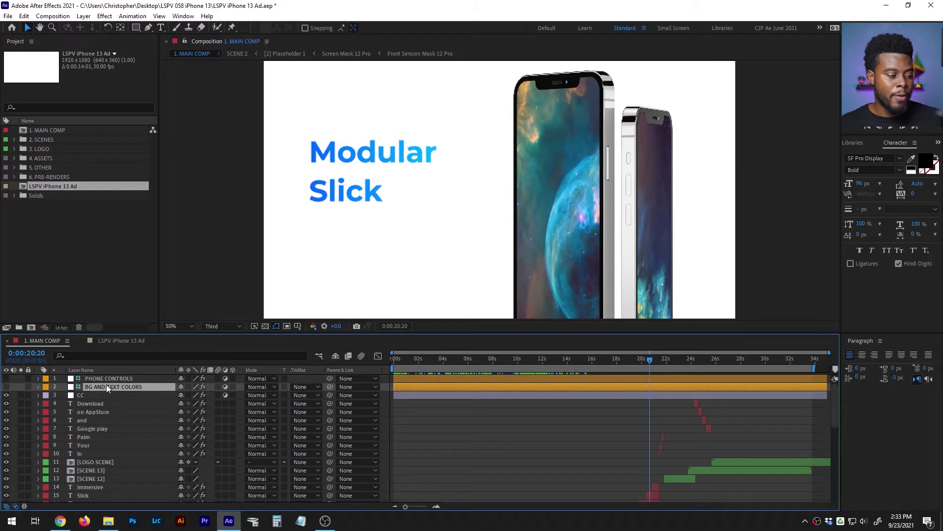
- Expand the effects of the PHONE CONTROLS layer, enlarge the composition preview and turn on the GOLD checkbox
left_click(38, 379)
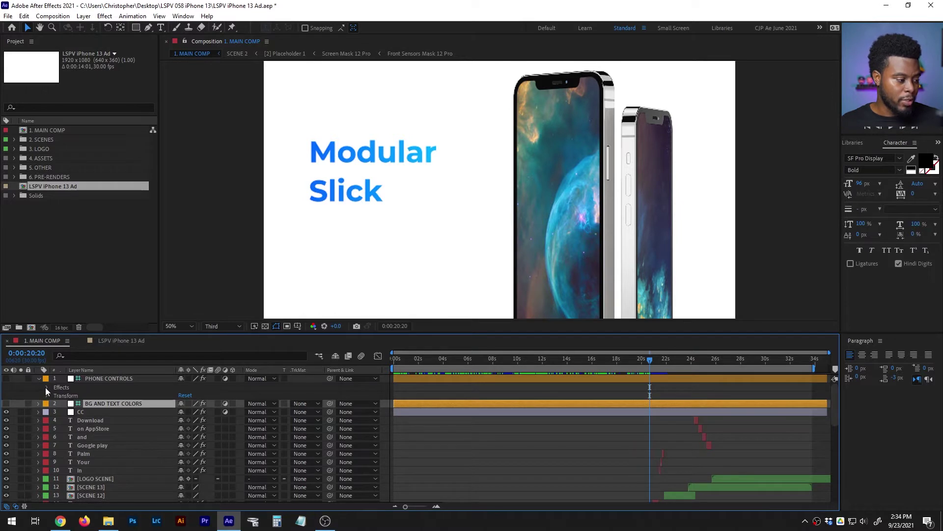
left_click(46, 387)
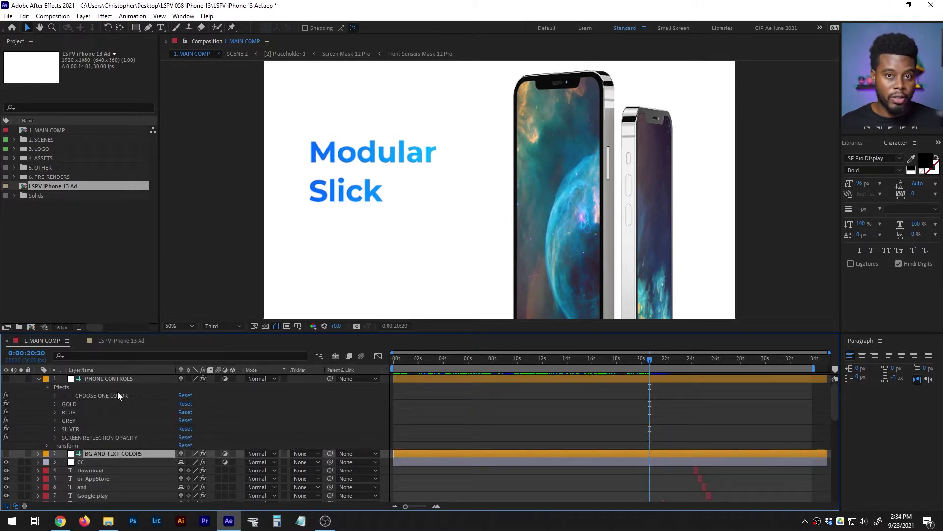
left_click_drag(292, 333, 292, 377)
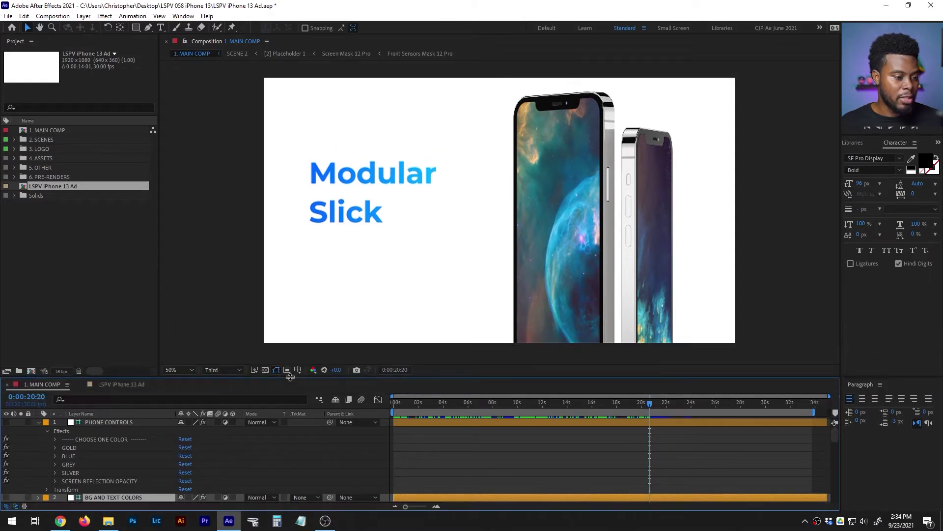
left_click(55, 447)
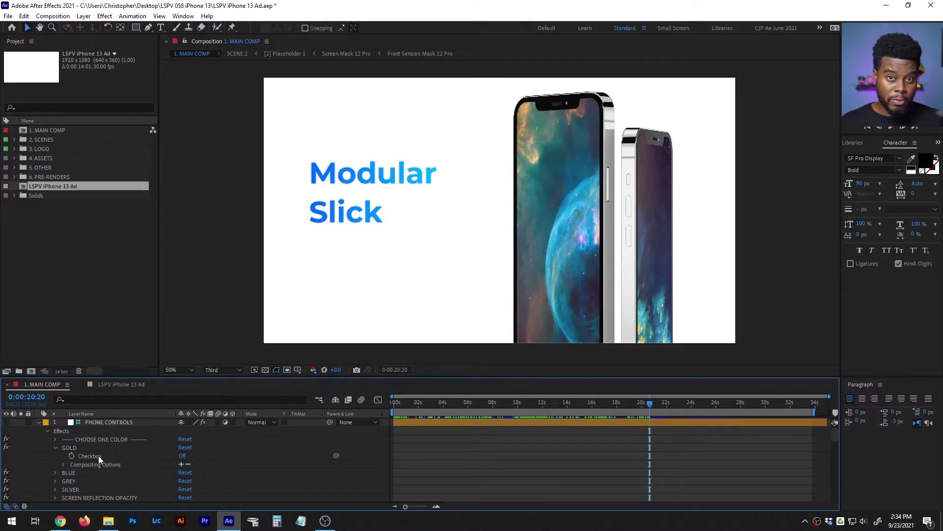
left_click(183, 456)
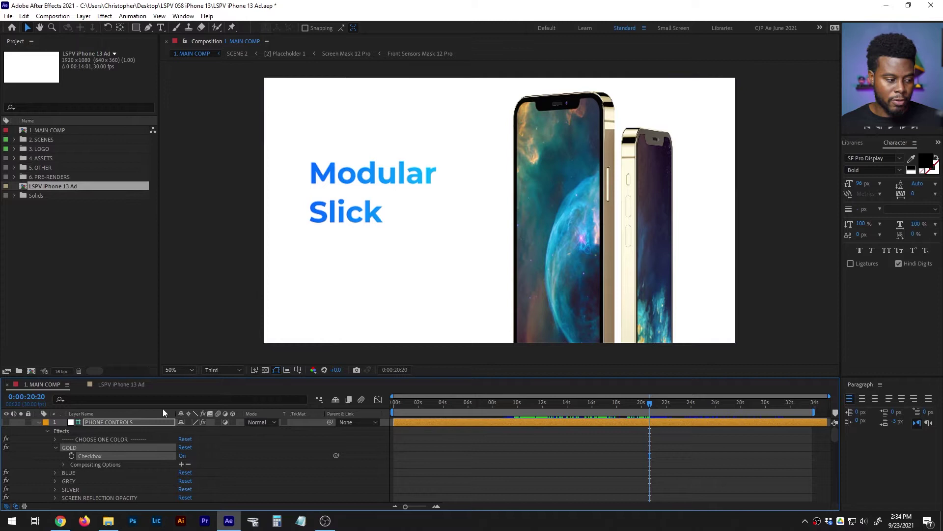
- Toggle the GOLD checkbox of the PHONE CONTROLS layer to compare phone colors, leaving it off for the silver finish
left_click(181, 456)
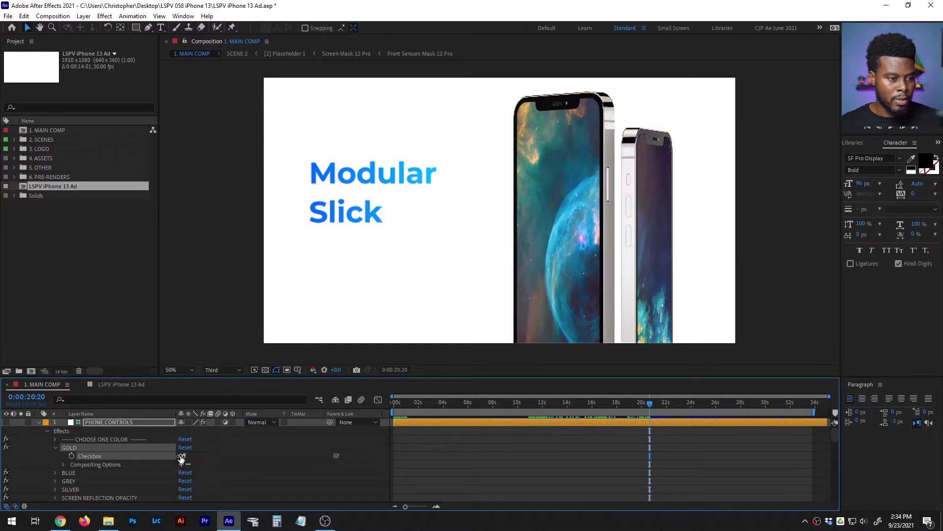
left_click(181, 456)
left_click(181, 456)
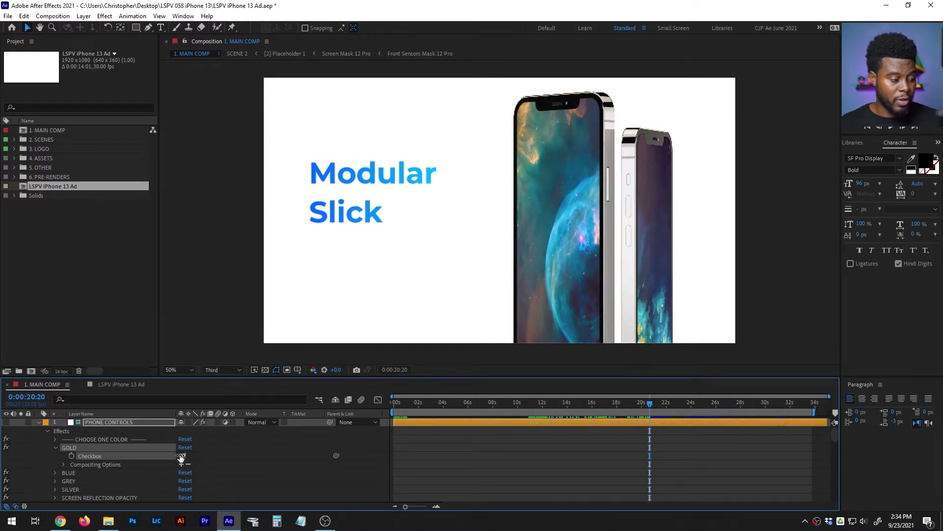
- Collapse the PHONE CONTROLS effects and expand the effects of the BG AND TEXT COLORS layer to examine its color controls
left_click(47, 432)
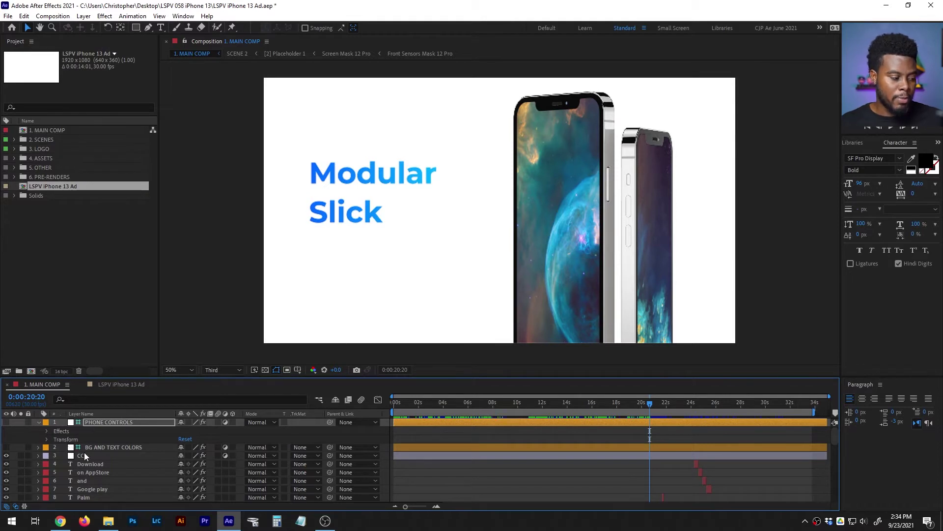
left_click(38, 447)
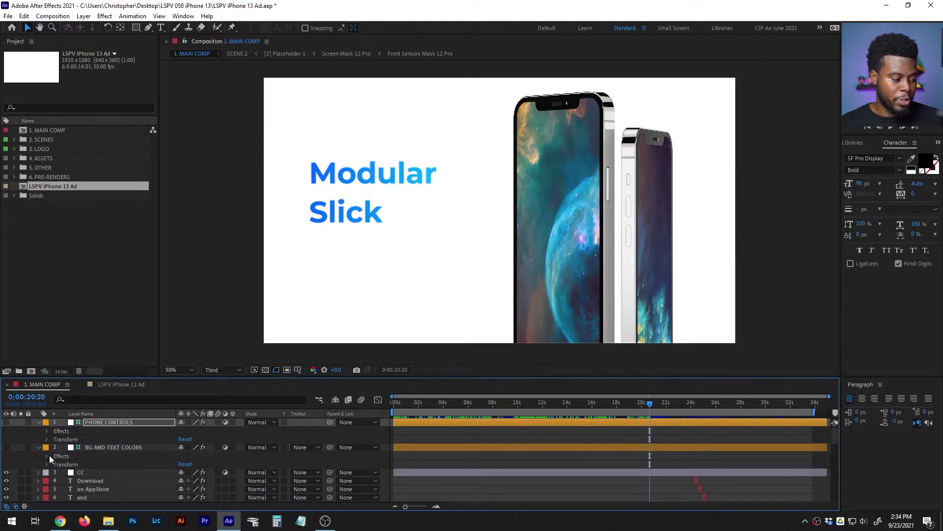
left_click(46, 456)
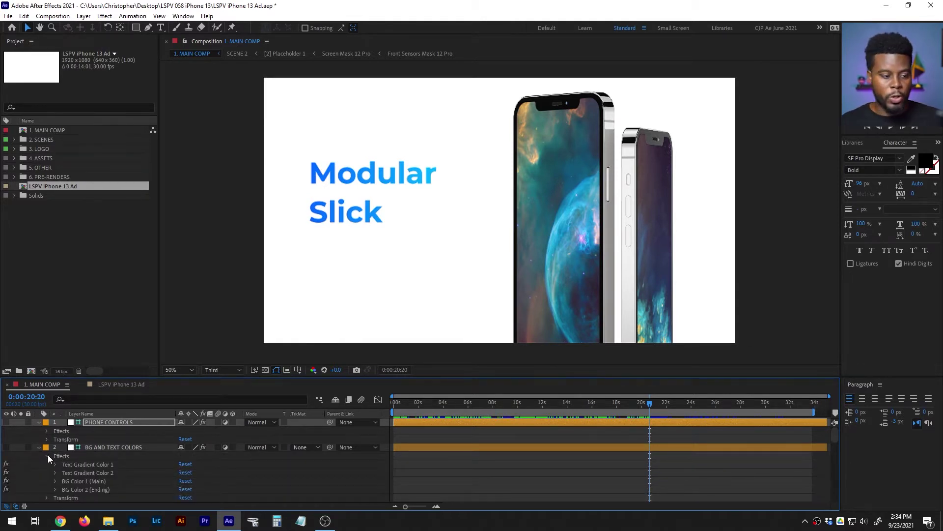
- Return to the LSPV iPhone 13 Ad composition, give the preview area more height and fit the composition to it
left_click(132, 385)
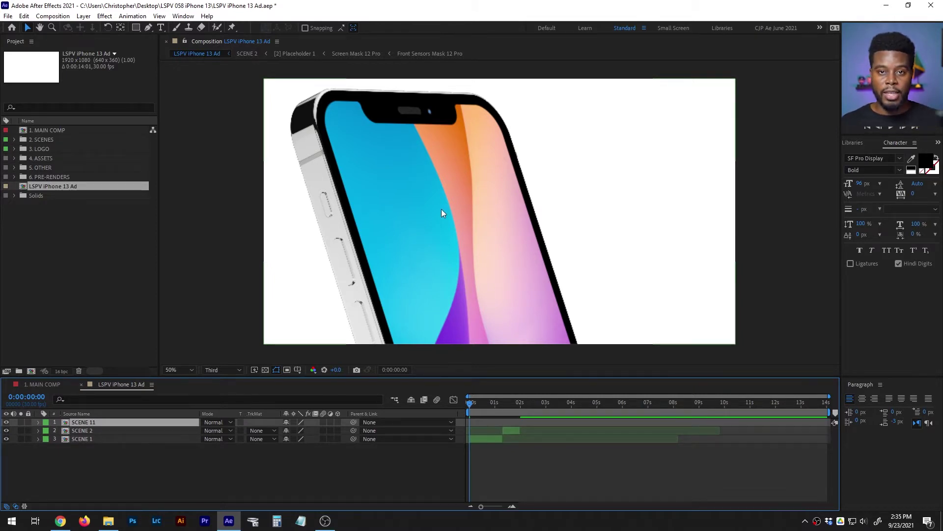
left_click_drag(403, 377, 403, 397)
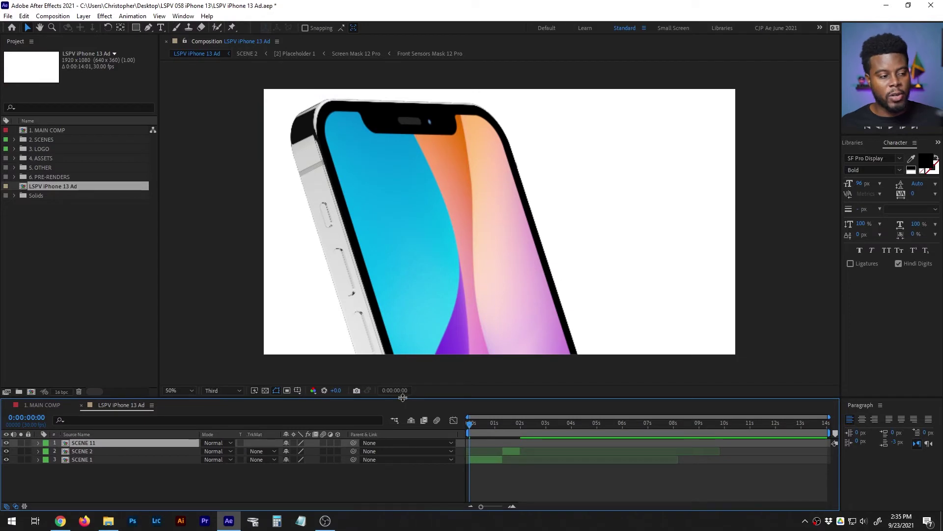
left_click(193, 391)
left_click(193, 217)
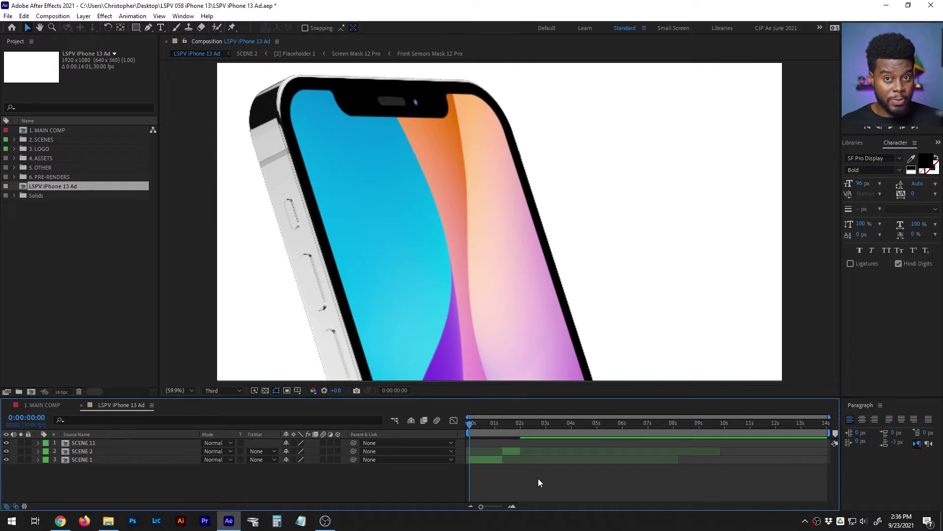
- Preview the composition's opening and extend the end of the SCENE 2 layer to its full length, just before 10 s
key("space")
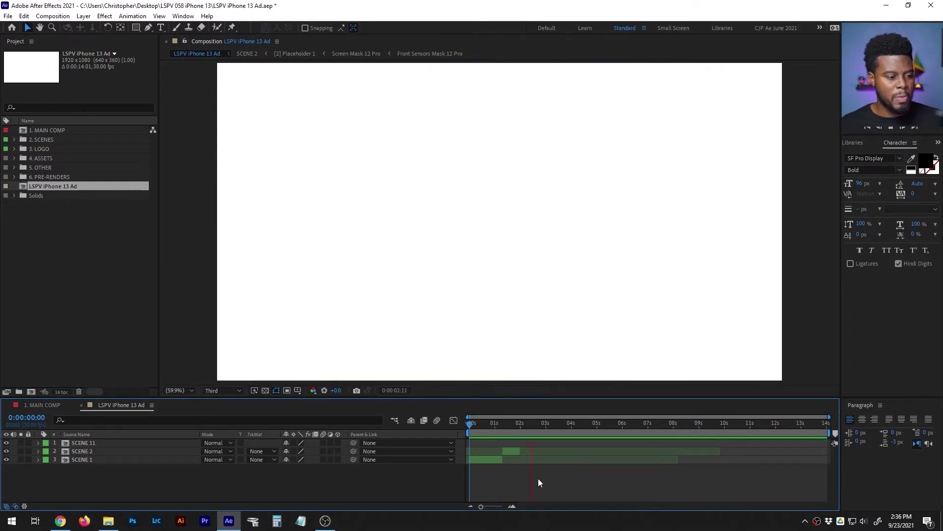
left_click_drag(492, 423, 520, 485)
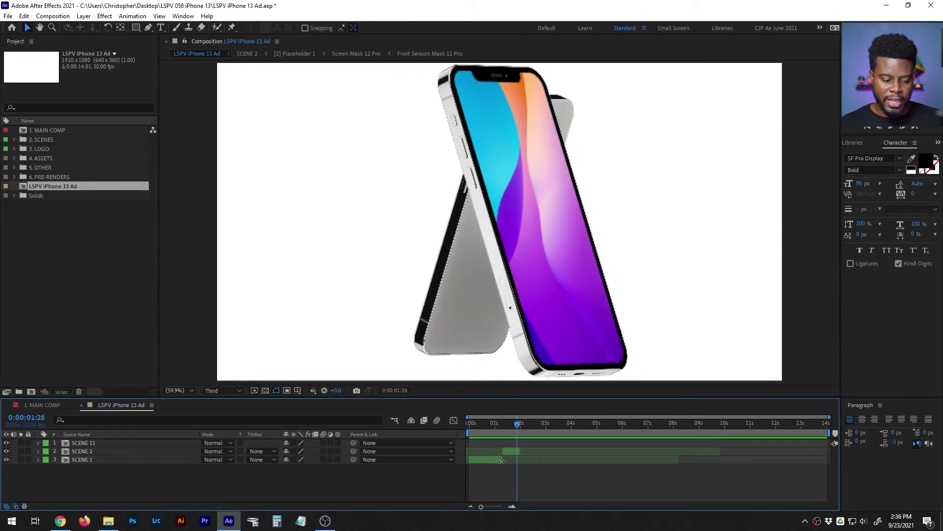
left_click(116, 451)
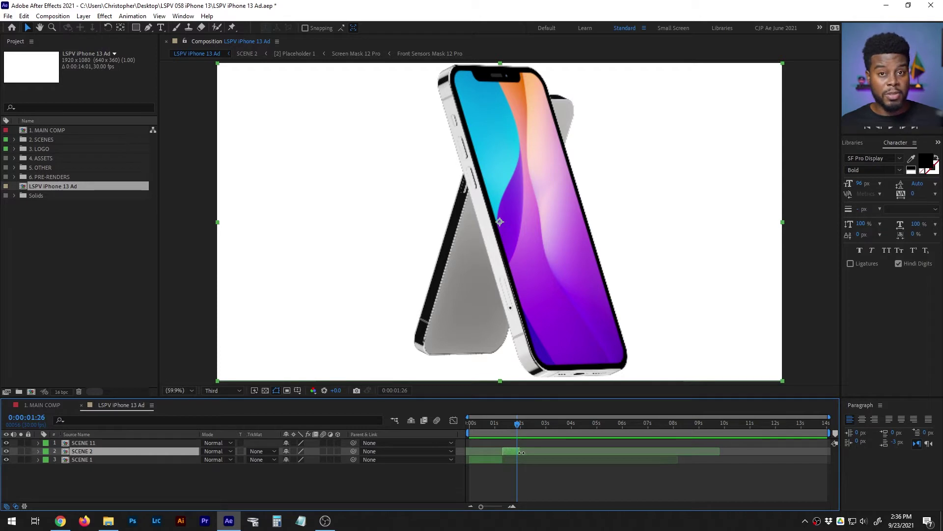
left_click(81, 443)
left_click(82, 453)
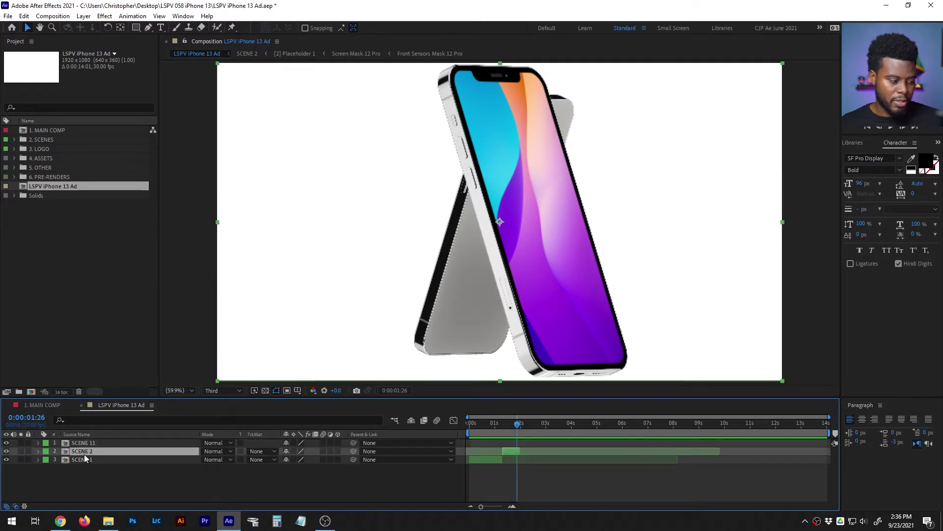
left_click(85, 457)
left_click(84, 452)
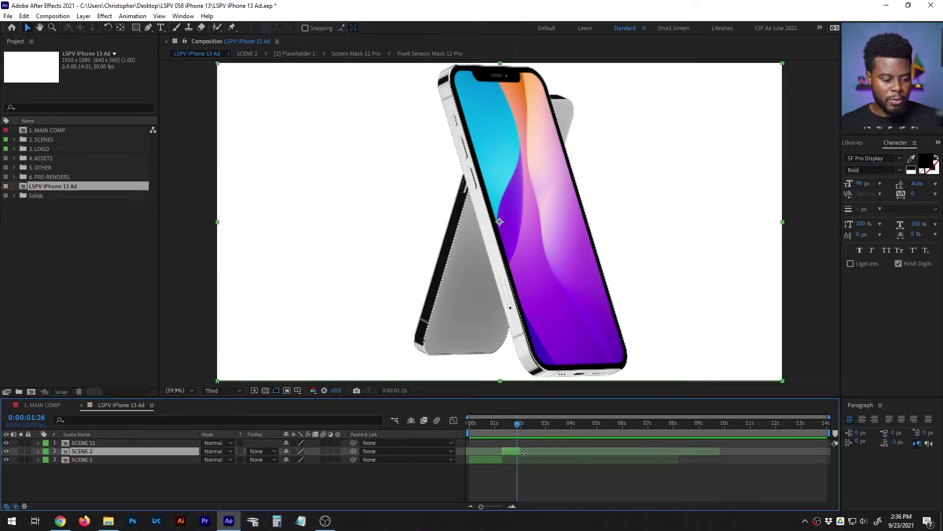
left_click_drag(523, 453, 718, 451)
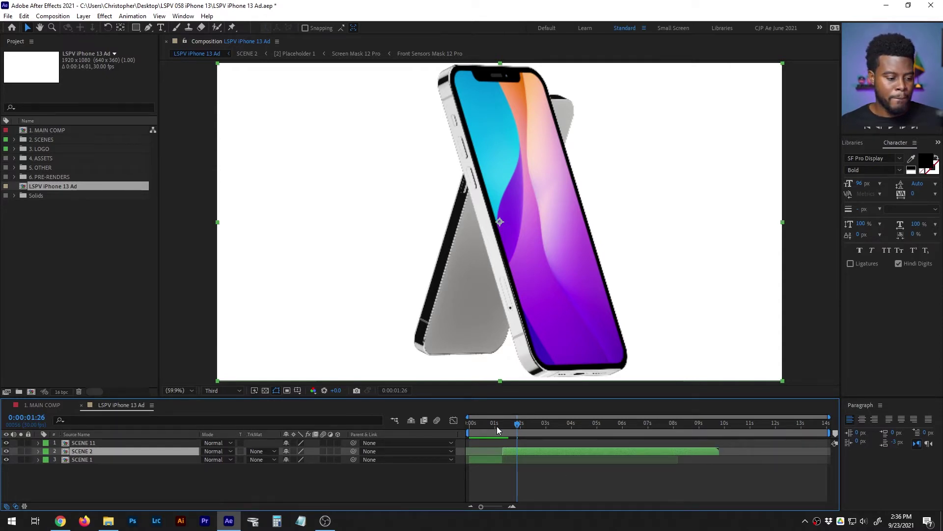
- Extend the SCENE 1 layer to end at about 3 s and shift SCENE 2 to start there
left_click_drag(498, 427, 469, 426)
left_click_drag(502, 459, 554, 453)
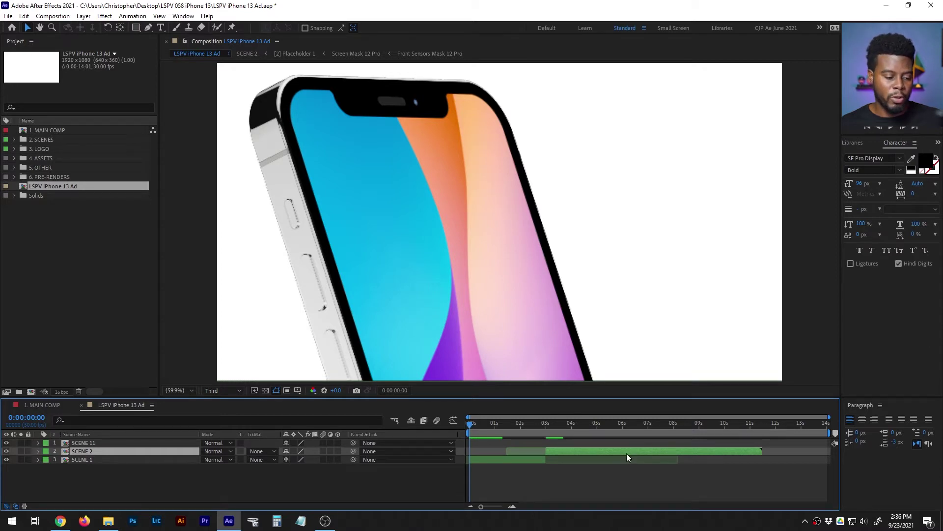
- Shift SCENE 2 back to start at about 2 s, overlapping SCENE 1, and preview the overlap
key("ctrl+z")
key("space")
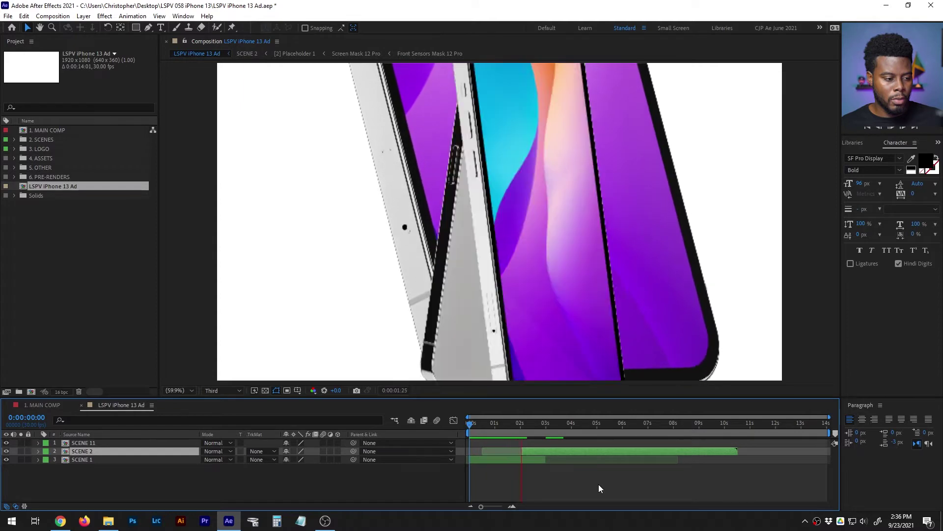
key("space")
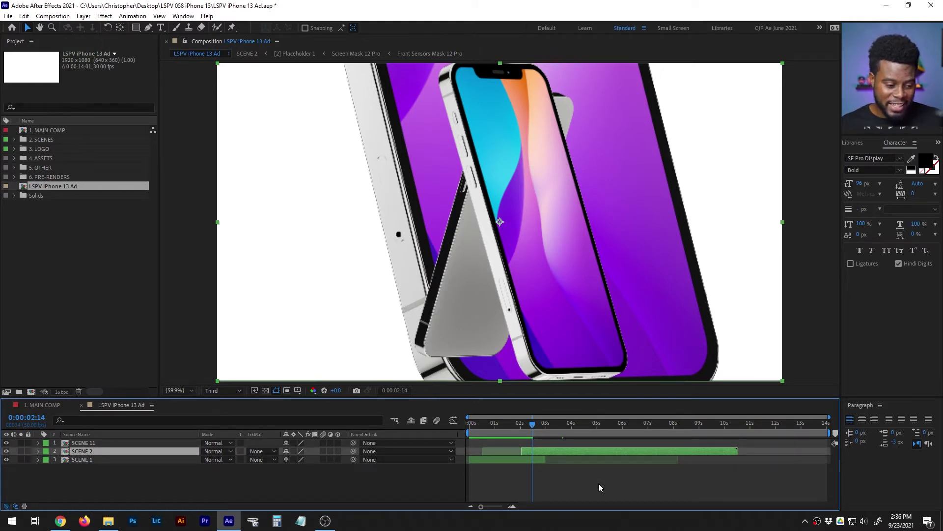
- Scrub through and play the opening seconds of the composition to check the phone motion in SCENE 1
left_click(98, 441)
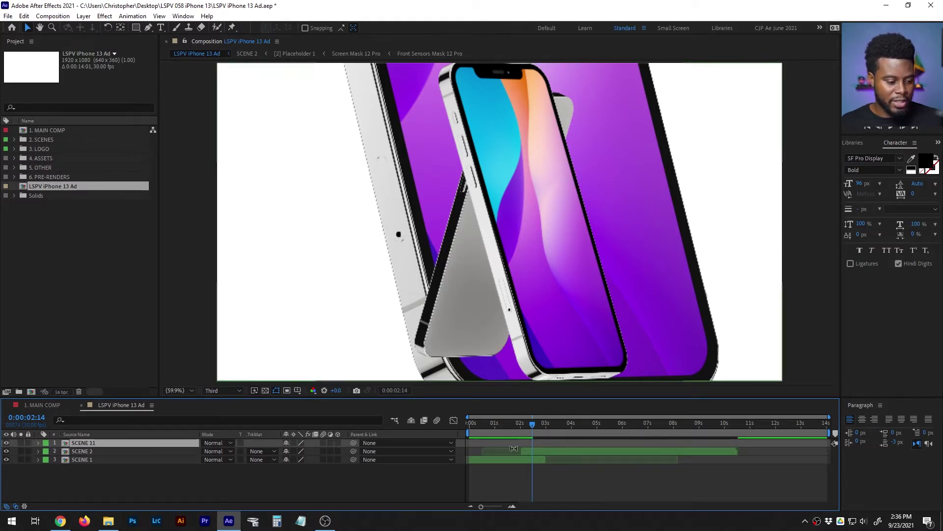
left_click(500, 426)
mouse_move(500, 426)
left_mouse_down()
mouse_move(467, 427)
mouse_move(487, 426)
left_mouse_up()
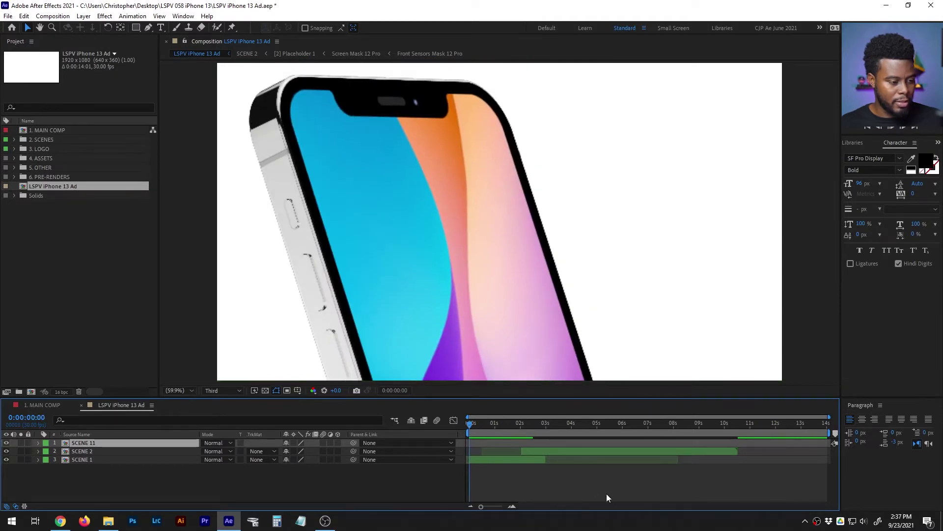
key("v")
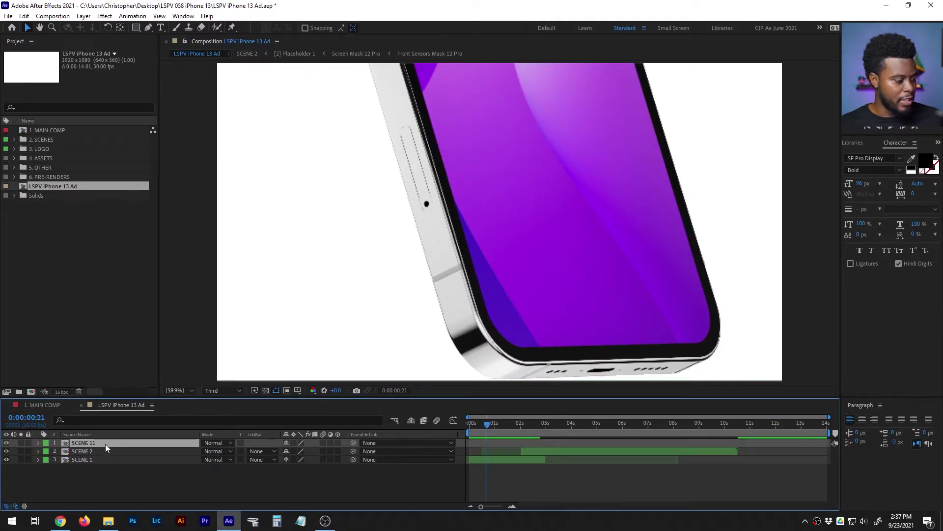
left_click(488, 441)
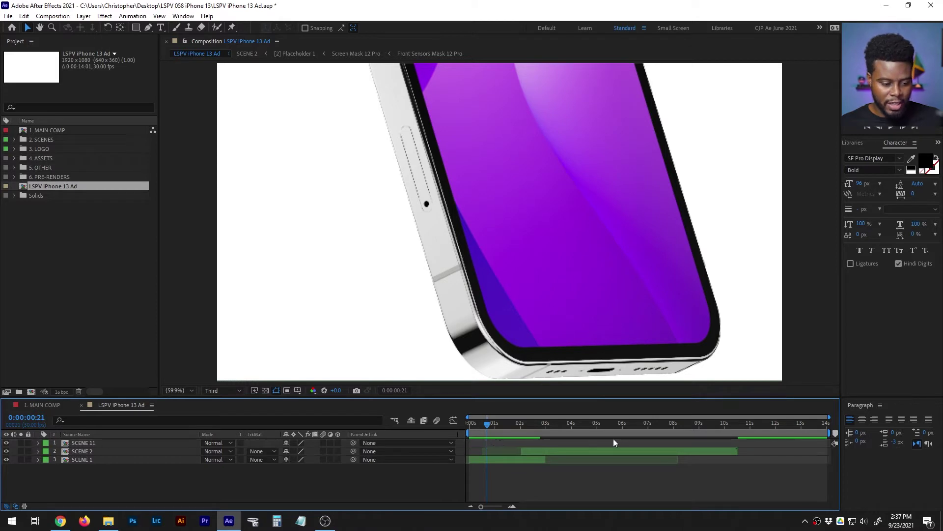
left_click_drag(493, 424, 462, 424)
key("space")
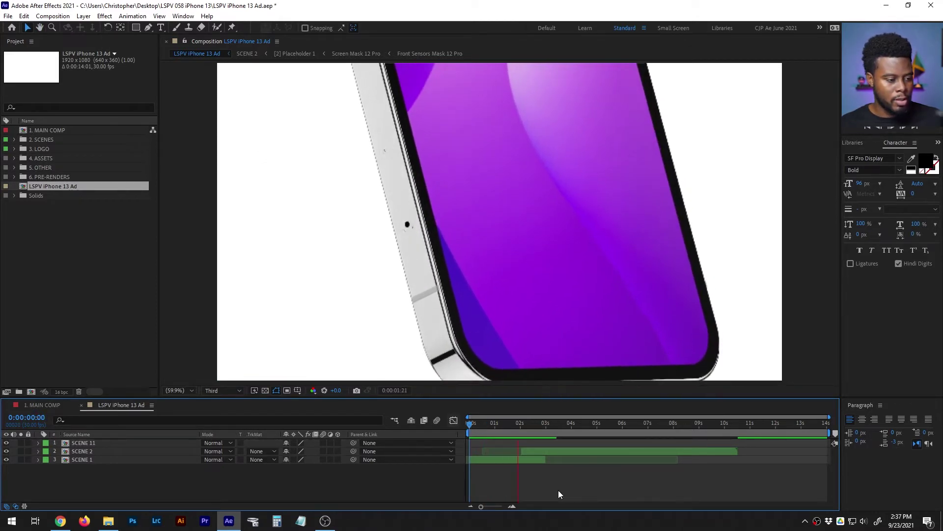
key("space")
- Move the SCENE 2 layer to start at about 3 s, where SCENE 1 ends, and preview the cut from the beginning
left_click_drag(528, 449, 552, 453)
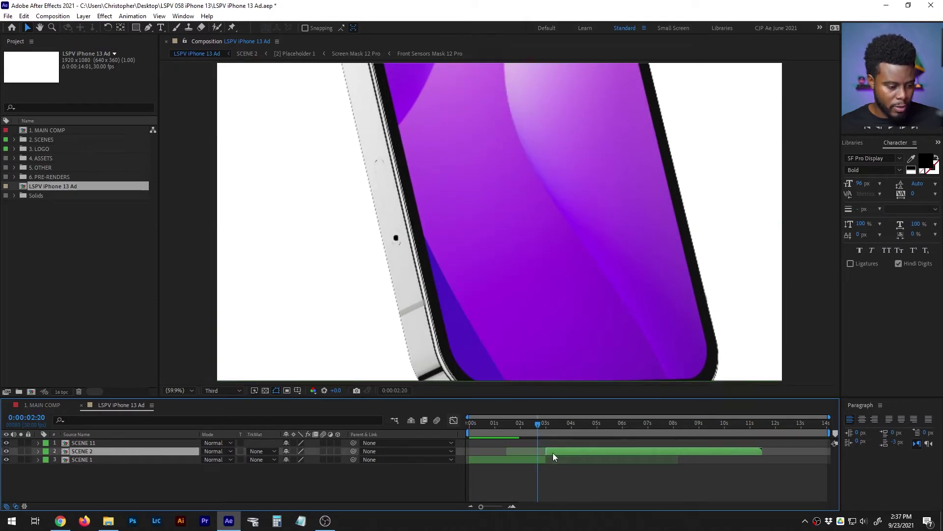
left_click(512, 424)
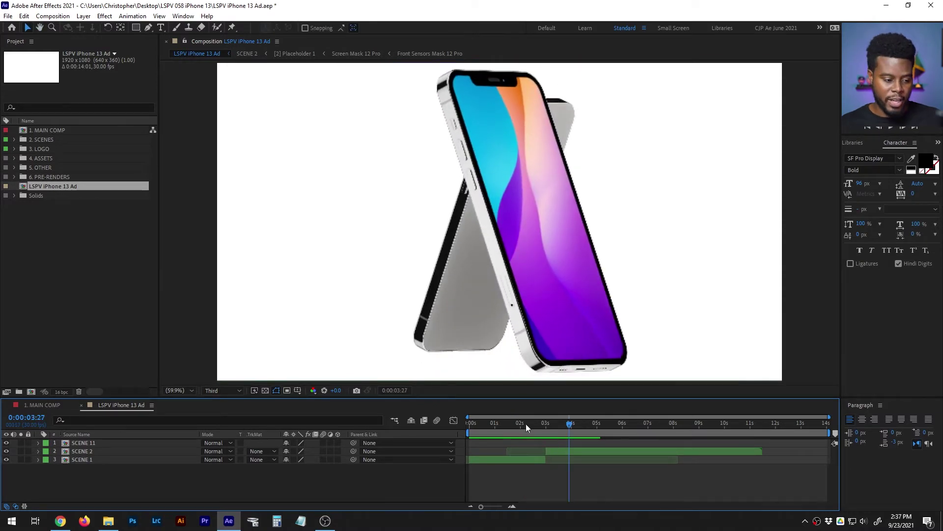
left_click_drag(526, 423, 470, 424)
key("space")
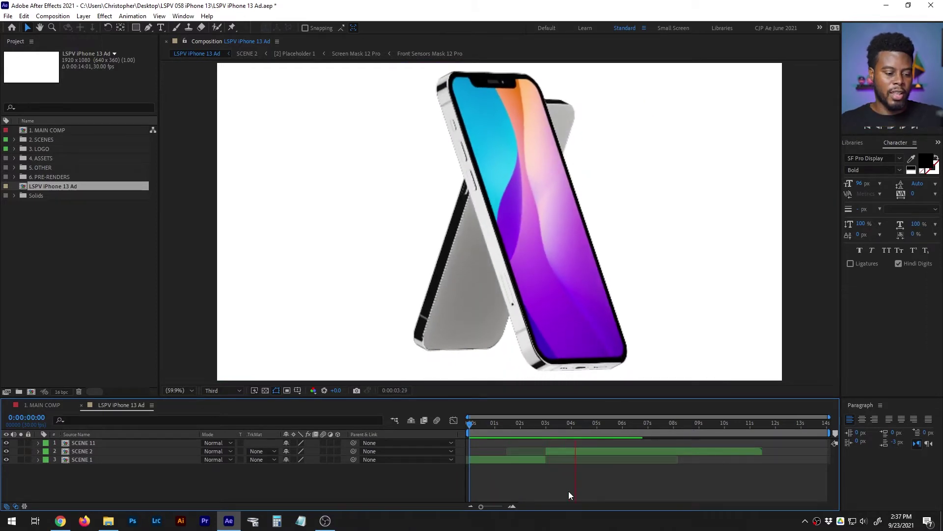
left_click(533, 427)
mouse_move(534, 430)
left_mouse_down()
mouse_move(598, 427)
mouse_move(529, 436)
left_mouse_up()
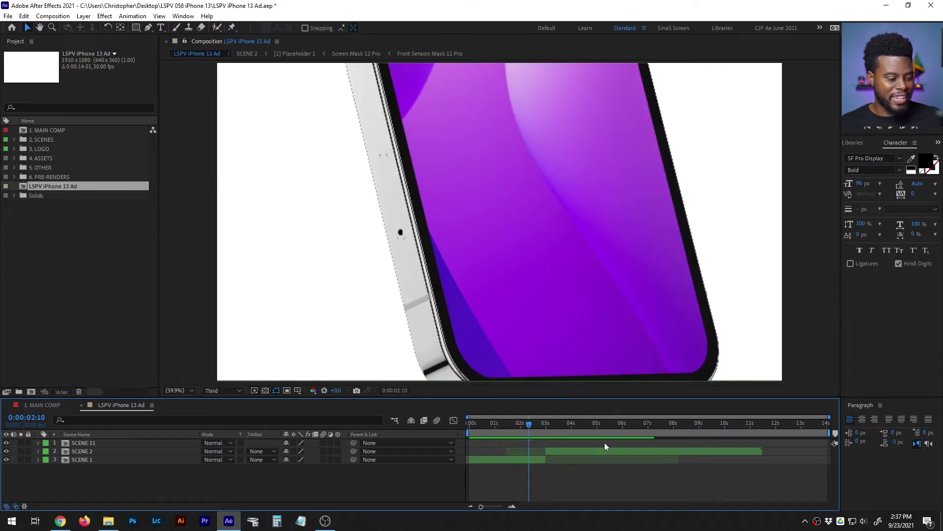
- In 1. MAIN COMP, extend the start of the SCENE 11 layer slightly earlier, then return to the LSPV iPhone 13 Ad composition
left_click(78, 443)
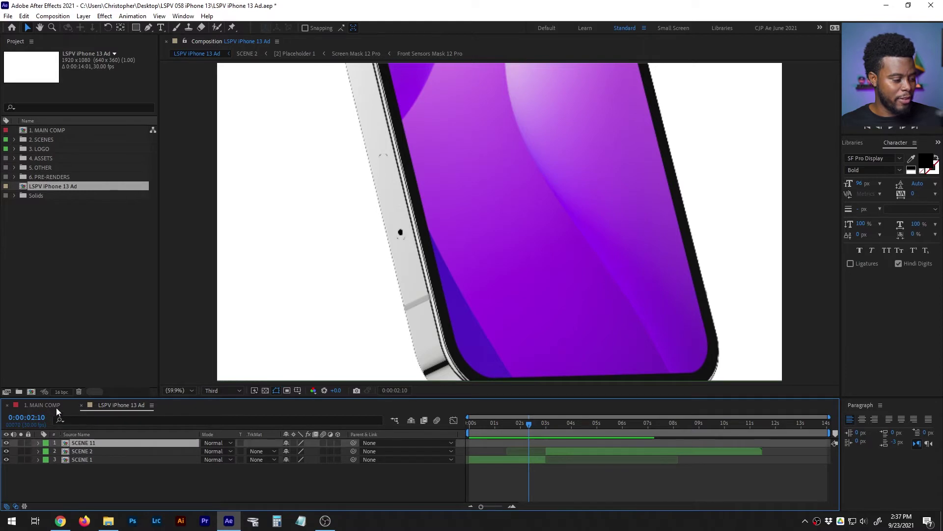
left_click(42, 405)
scroll(194, 480, "down", 8)
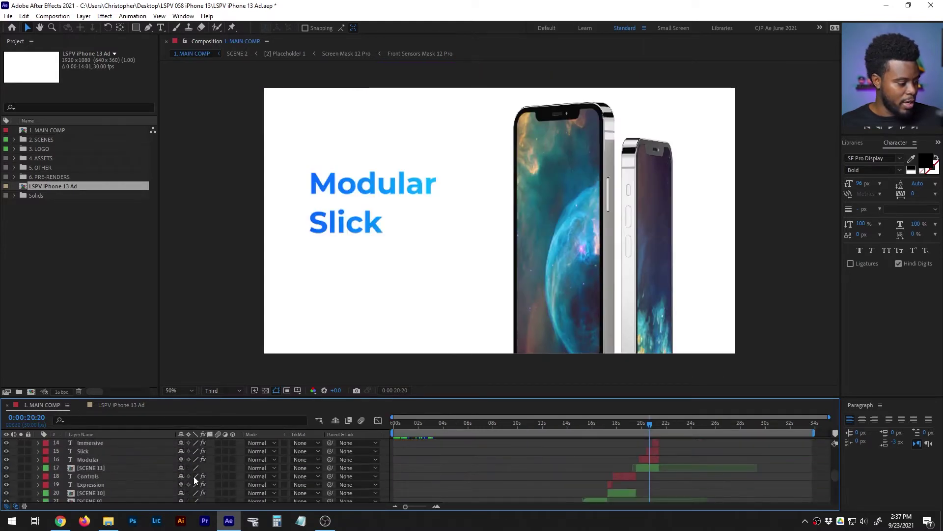
left_click(101, 468)
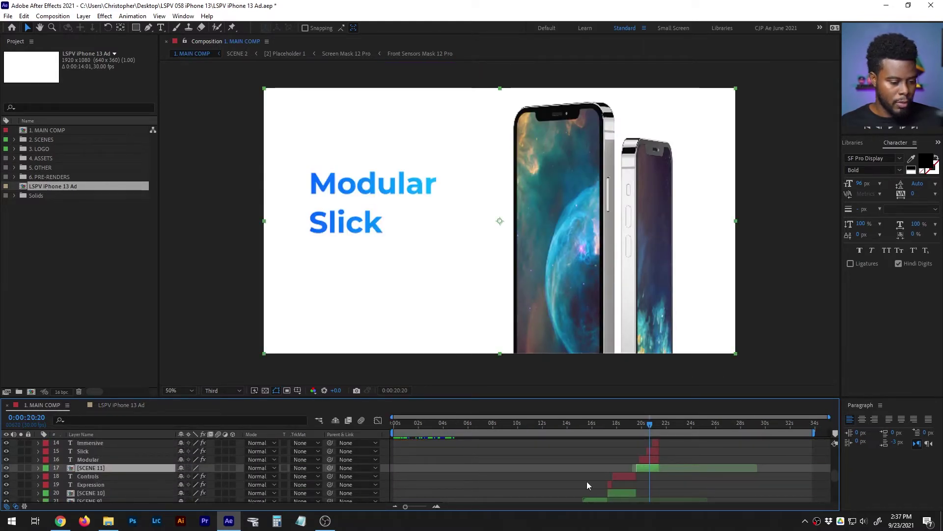
left_click_drag(635, 466, 632, 466)
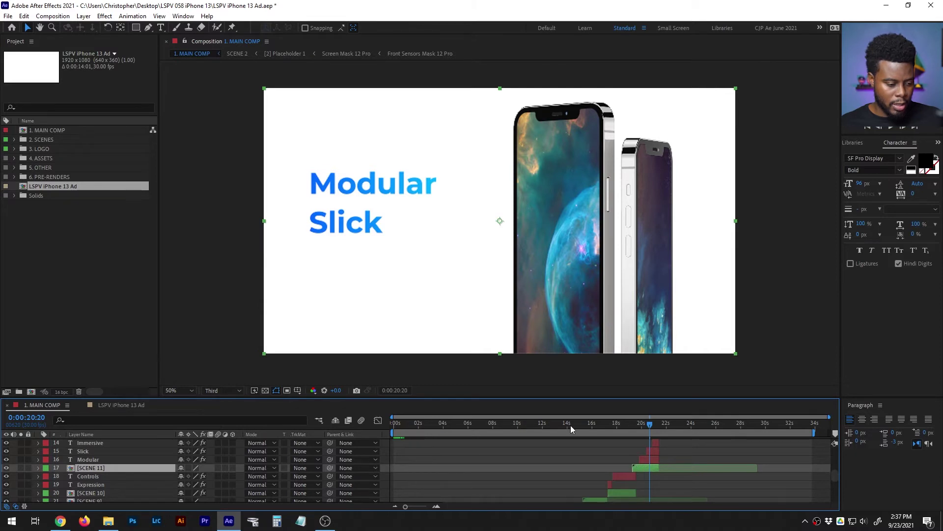
left_click(140, 406)
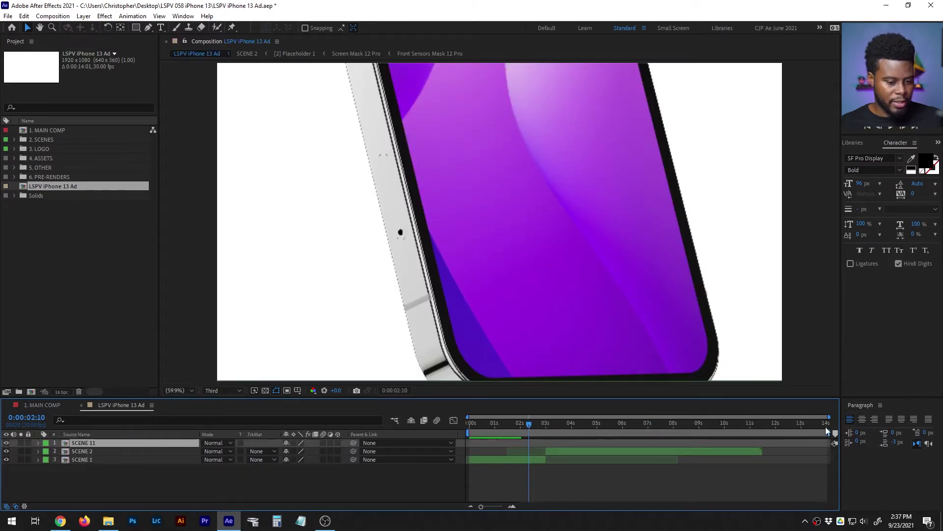
- Set the LSPV iPhone 13 Ad composition's duration to 0:00:30:01
left_click(53, 16)
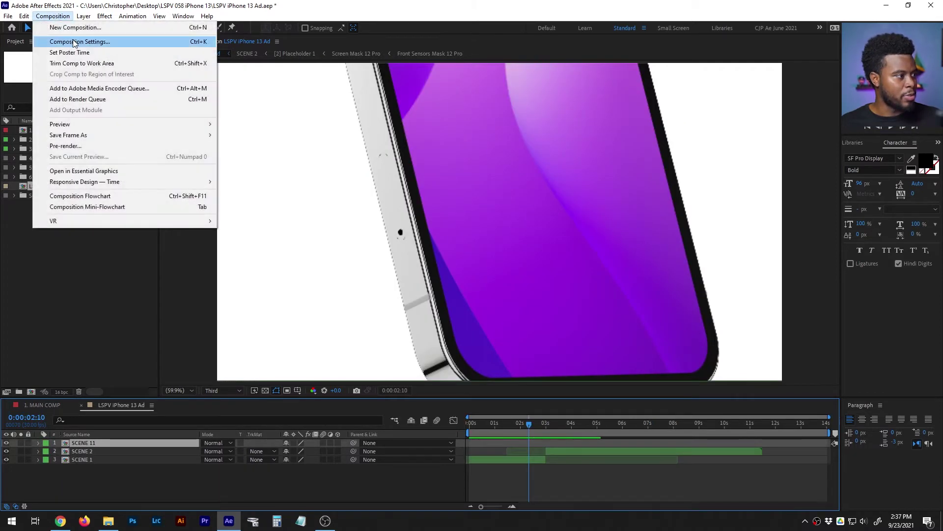
left_click(74, 42)
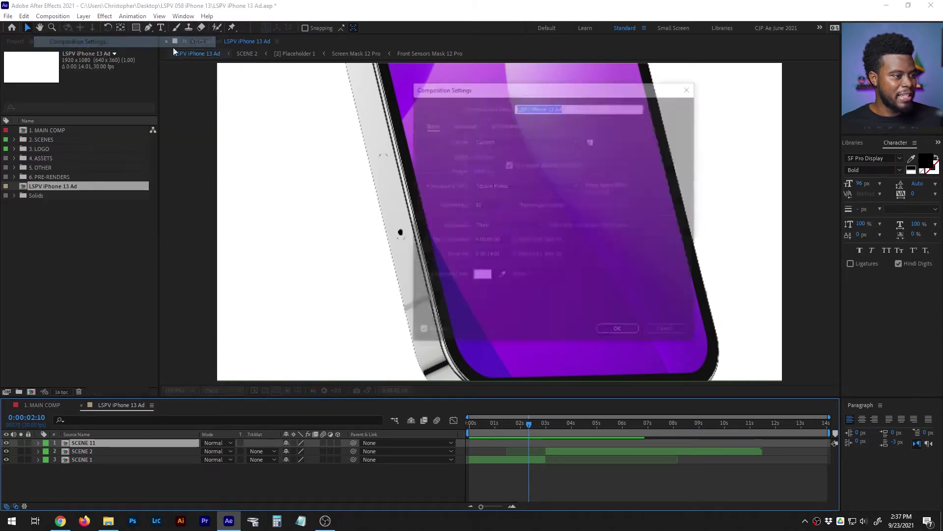
double_click(493, 255)
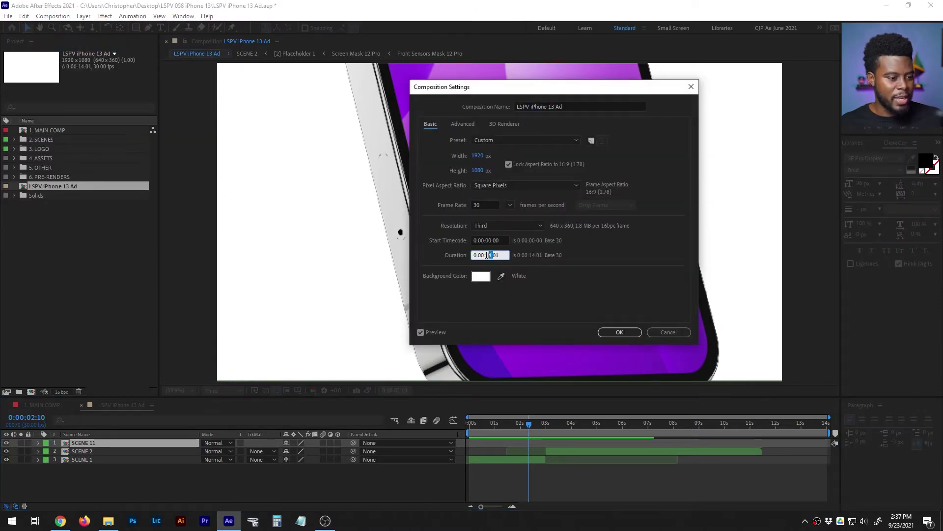
key("BackSpace")
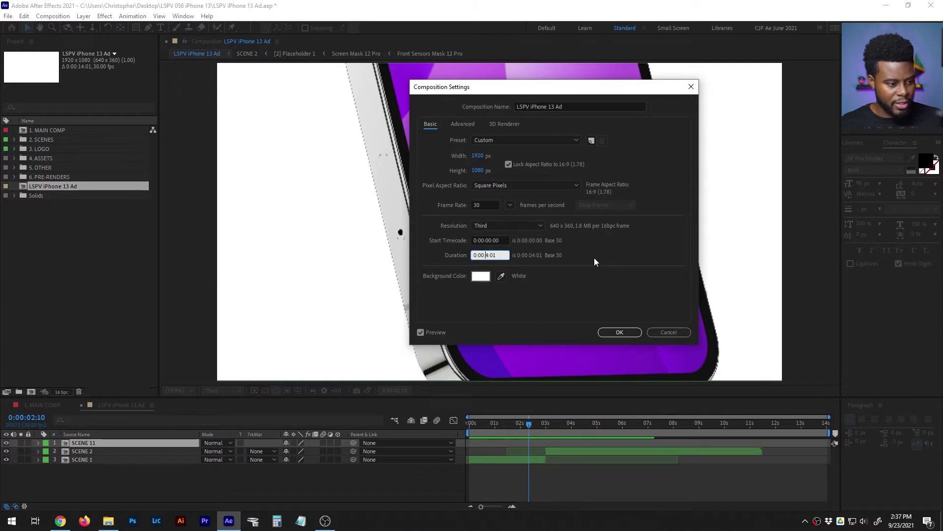
type("30")
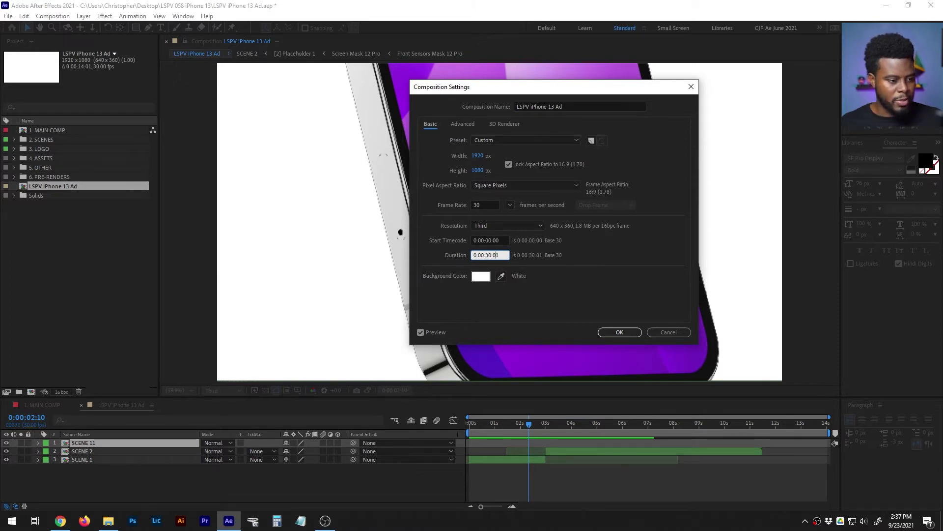
key("Return")
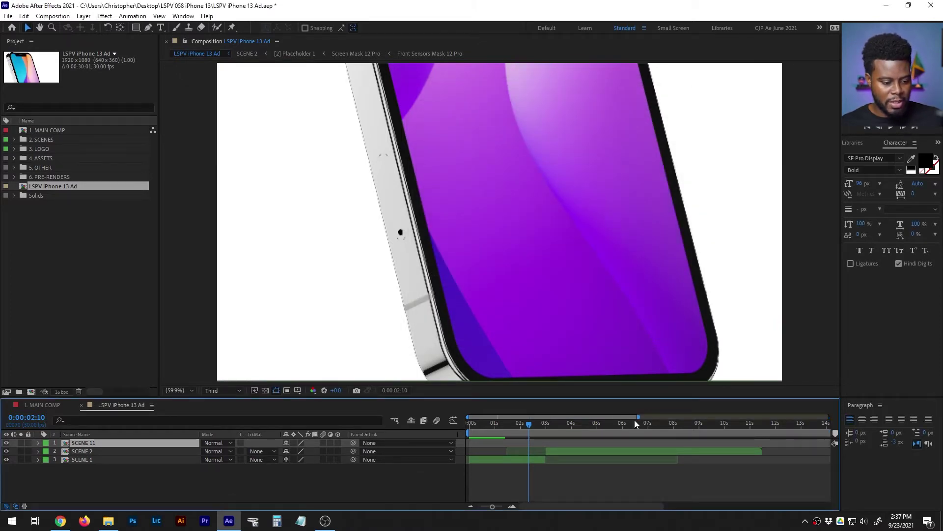
- Move the SCENE 11 layer earlier to start at about 4.4 s, overlapping SCENE 2, and save the project
left_click_drag(637, 419, 803, 417)
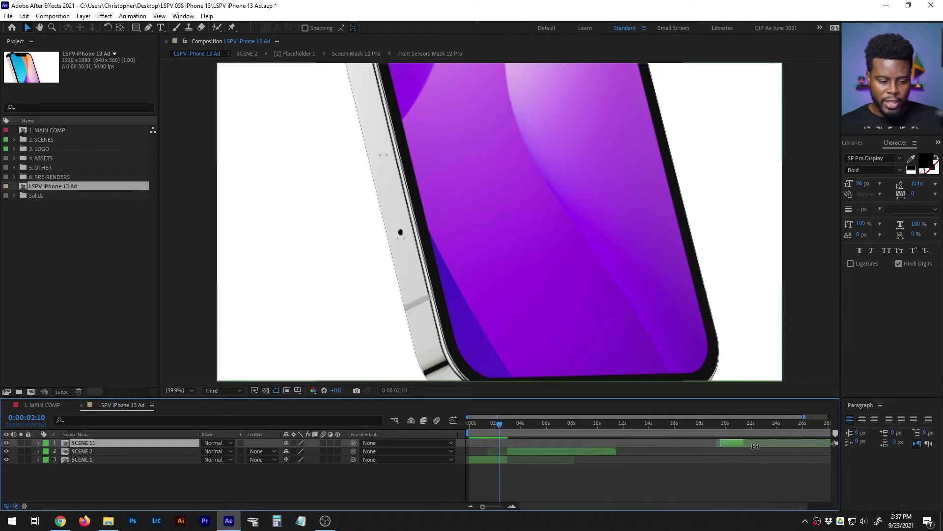
left_click_drag(715, 421, 717, 420)
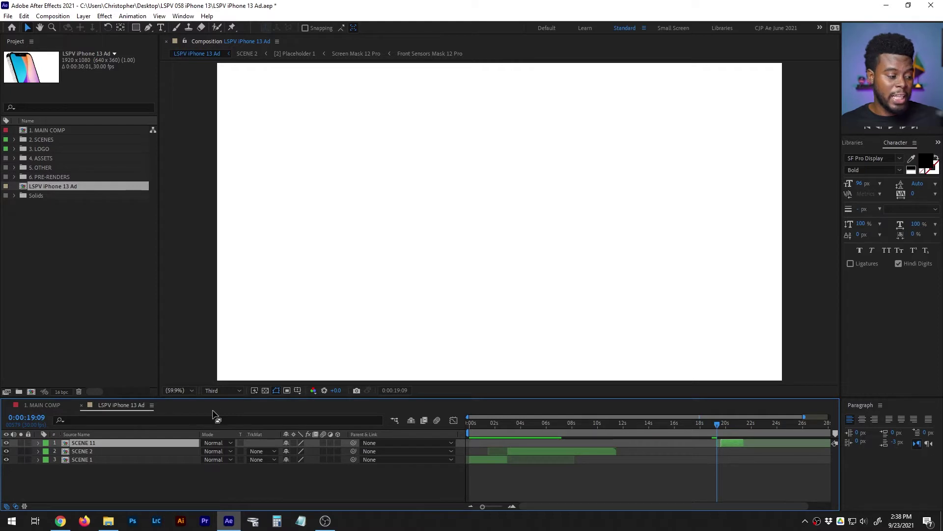
left_click_drag(126, 410, 241, 411)
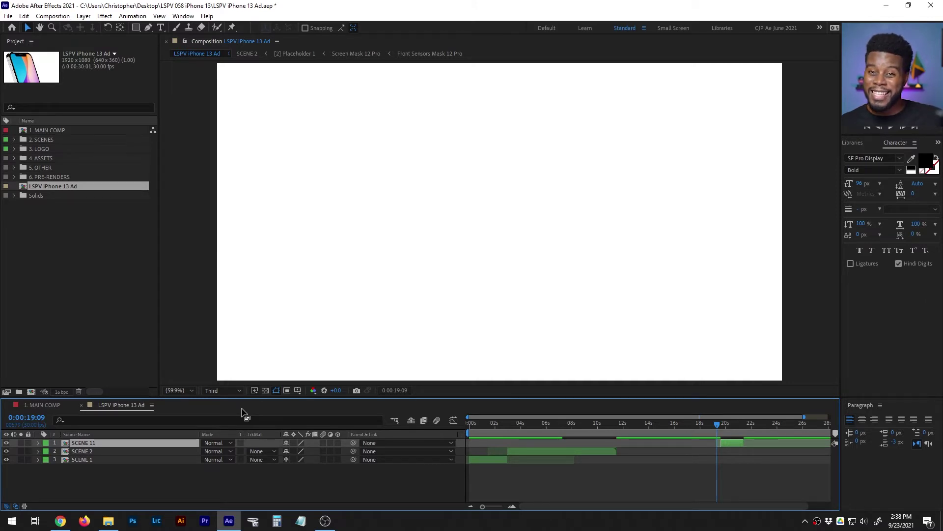
left_click_drag(242, 412, 519, 462)
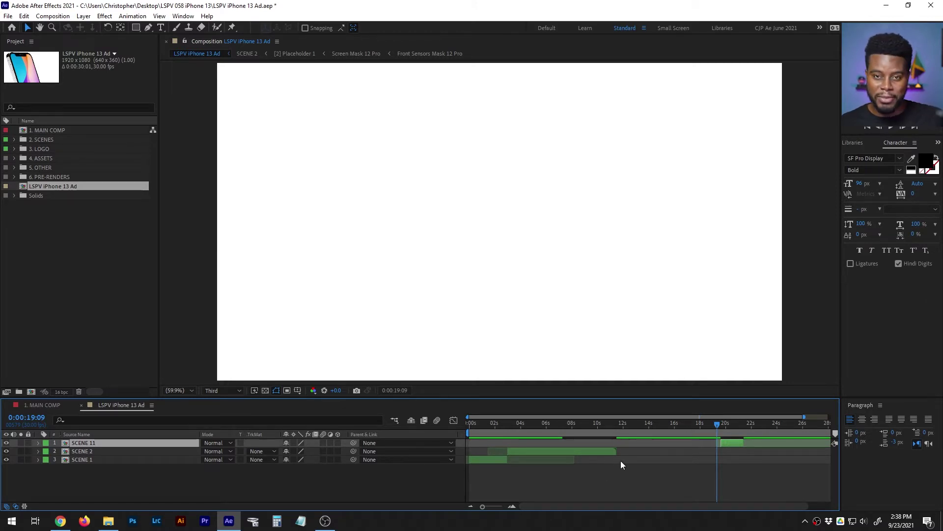
left_click_drag(730, 443, 536, 442)
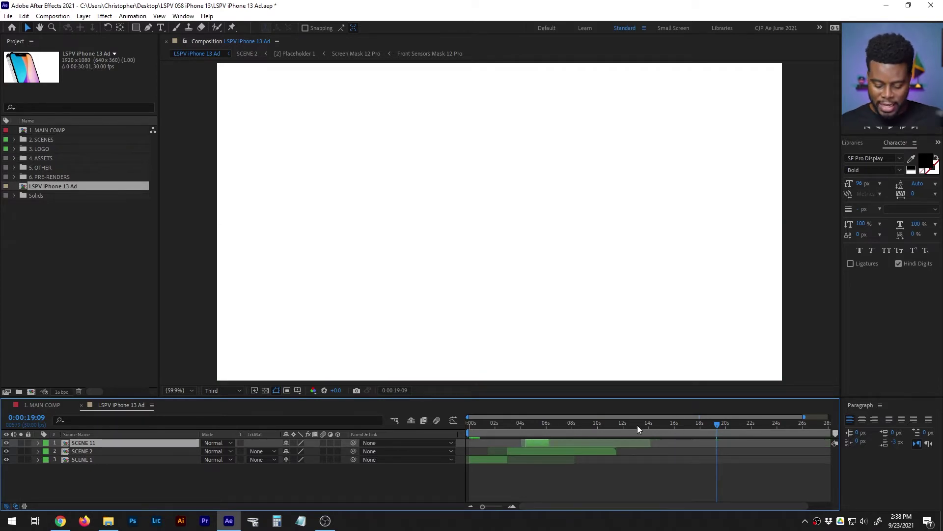
left_click(489, 424)
key("equal")
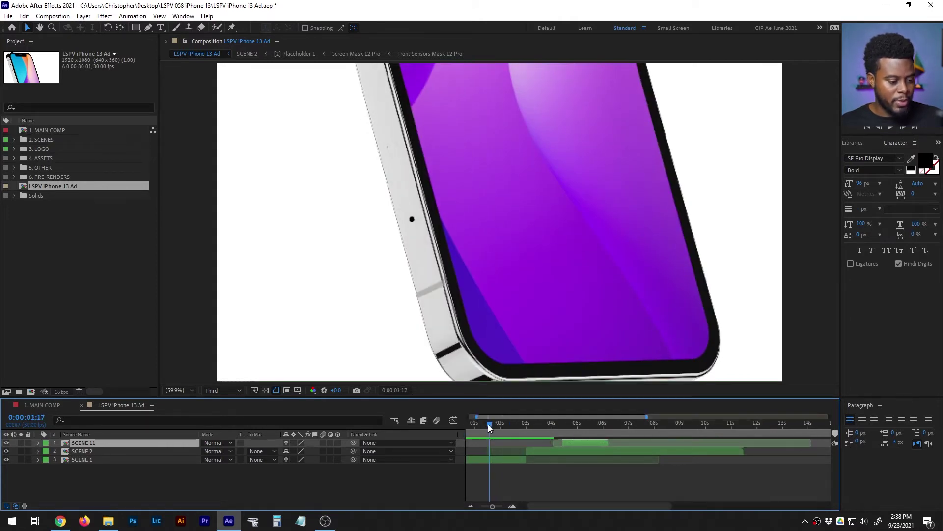
left_click(470, 424)
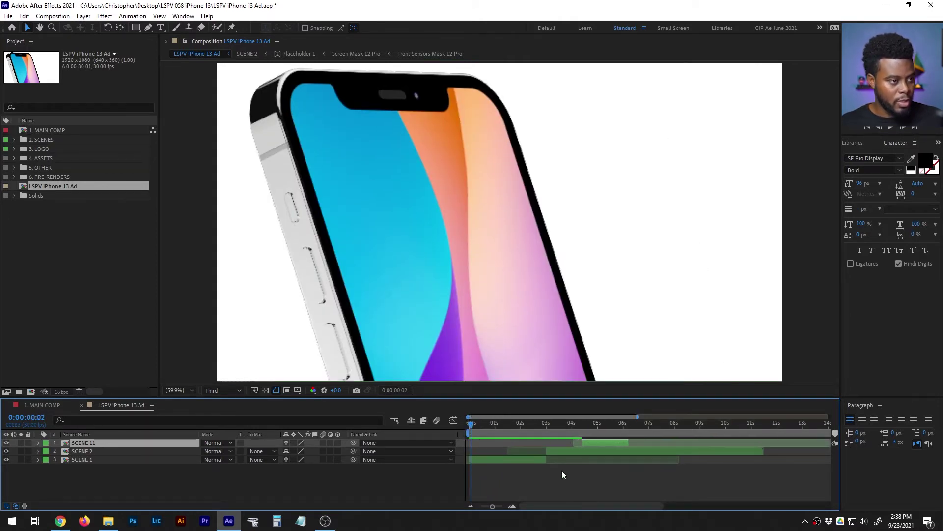
key("ctrl+s")
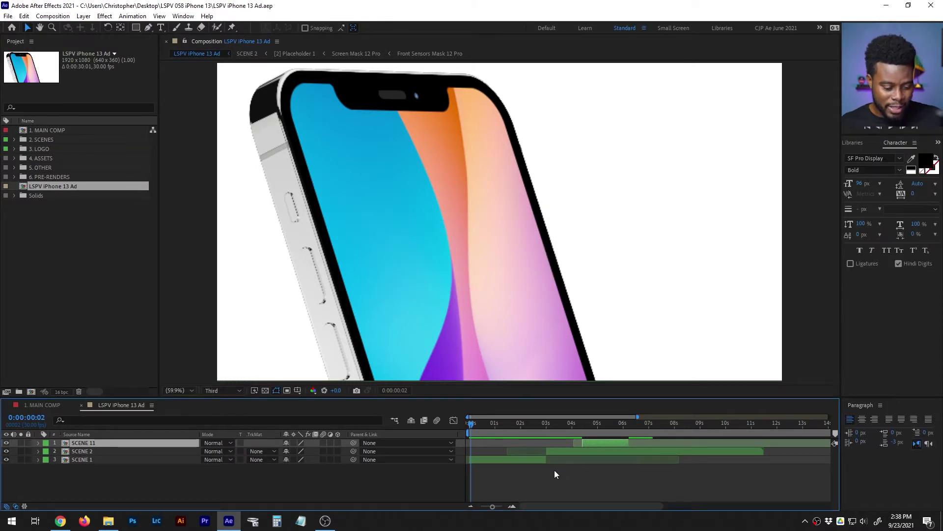
- Trim the end of SCENE 2 to about 4.4 s, where SCENE 11 starts, and preview the cuts from the beginning
left_click(761, 451)
left_click_drag(761, 451, 464, 428)
key("space")
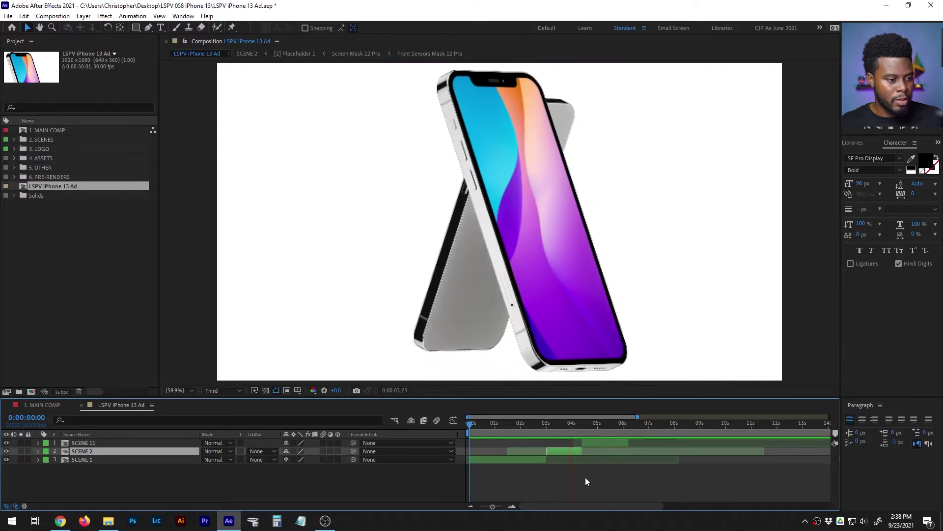
key("space")
mouse_move(588, 426)
left_mouse_down()
mouse_move(600, 426)
mouse_move(579, 425)
mouse_move(592, 427)
left_mouse_up()
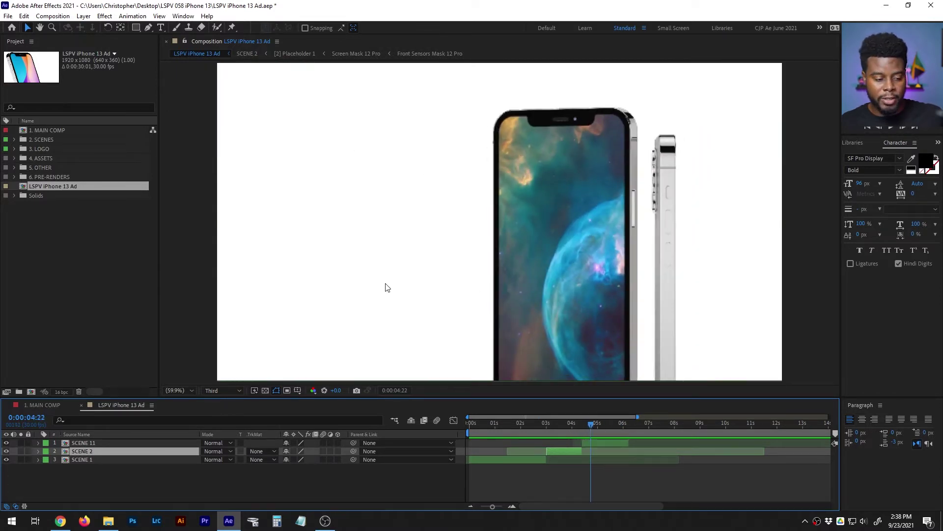
left_click(567, 415)
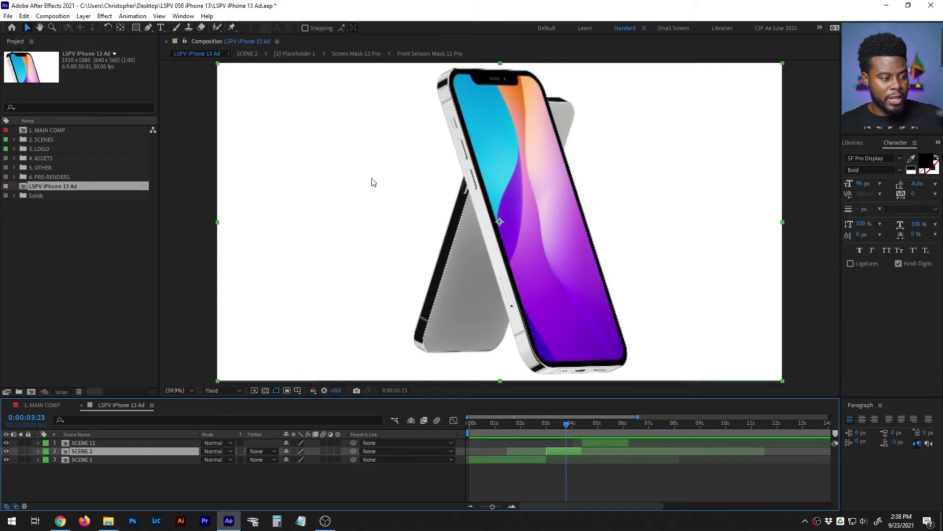
left_click_drag(552, 426, 469, 426)
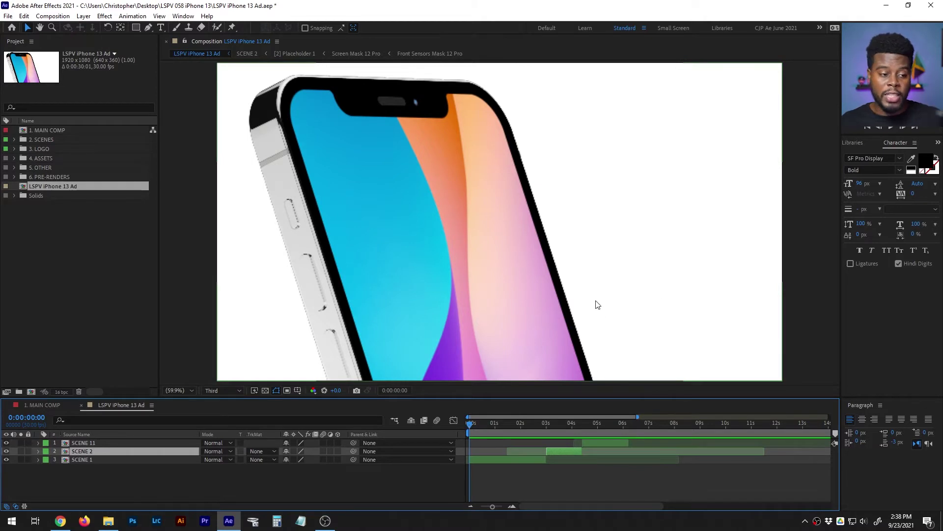
left_click_drag(540, 426, 598, 427)
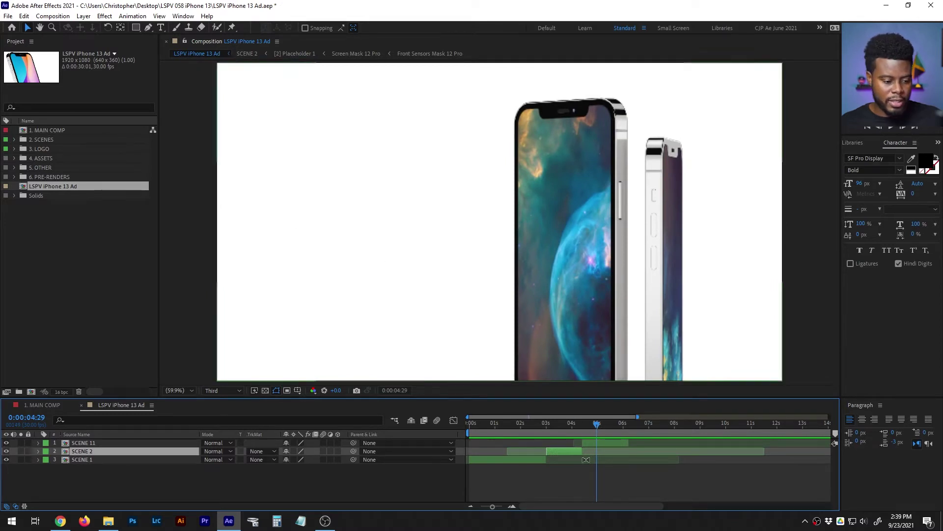
- Trim SCENE 1 to end at about 2 s, shift SCENE 2 and SCENE 11 earlier to close the gap, and preview
left_click(633, 485)
left_click_drag(553, 436, 523, 438)
left_click(538, 459)
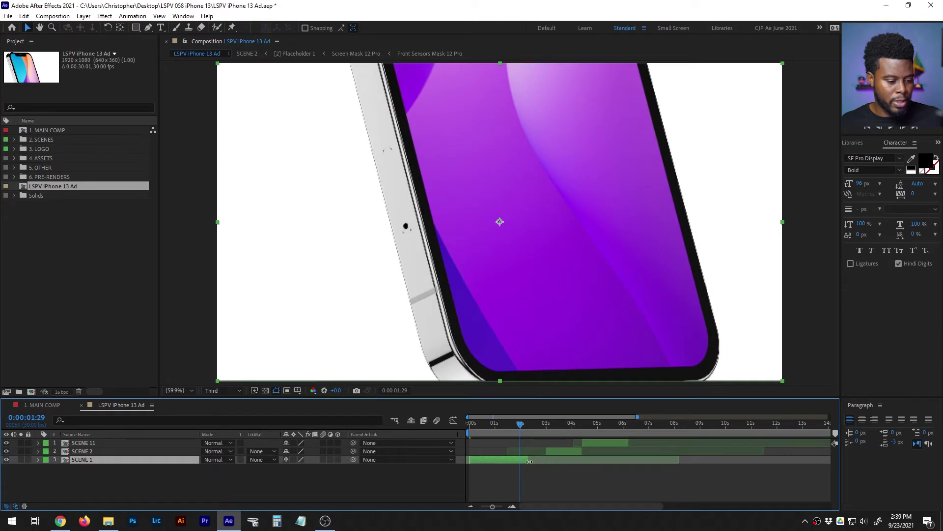
mouse_move(563, 452)
left_mouse_down()
mouse_move(540, 452)
mouse_move(579, 440)
mouse_move(557, 439)
left_mouse_up()
key("Home")
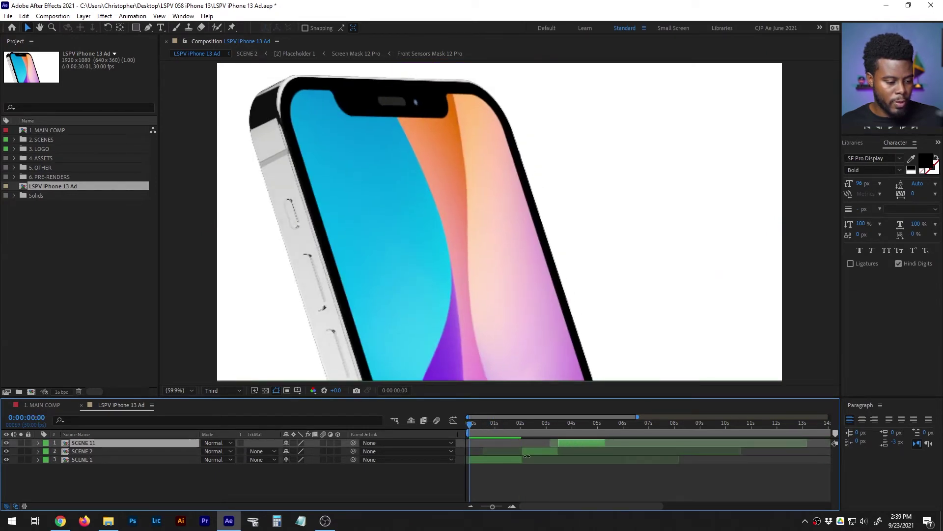
key("space")
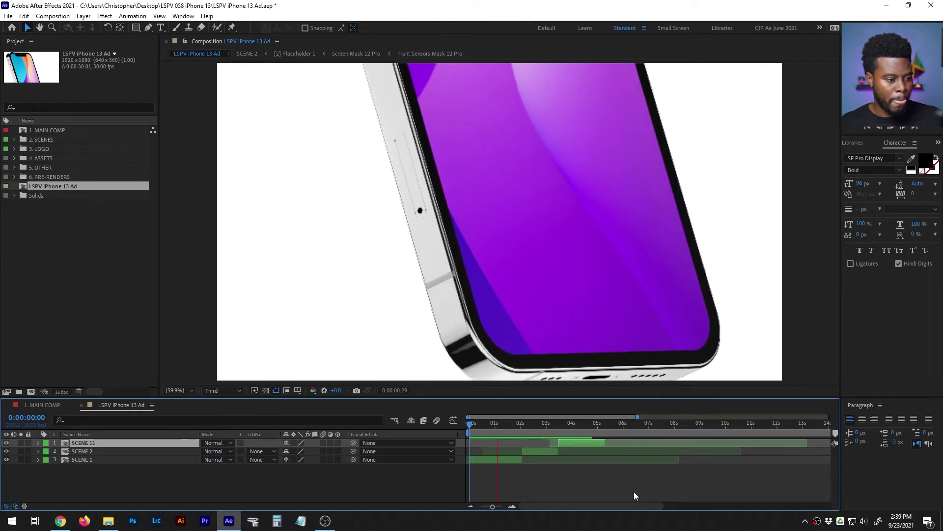
key("space")
- Shorten SCENE 1 to end at about 0:00:01:22, move SCENE 2 and SCENE 11 up to follow it, and preview the sequence
left_click(517, 460)
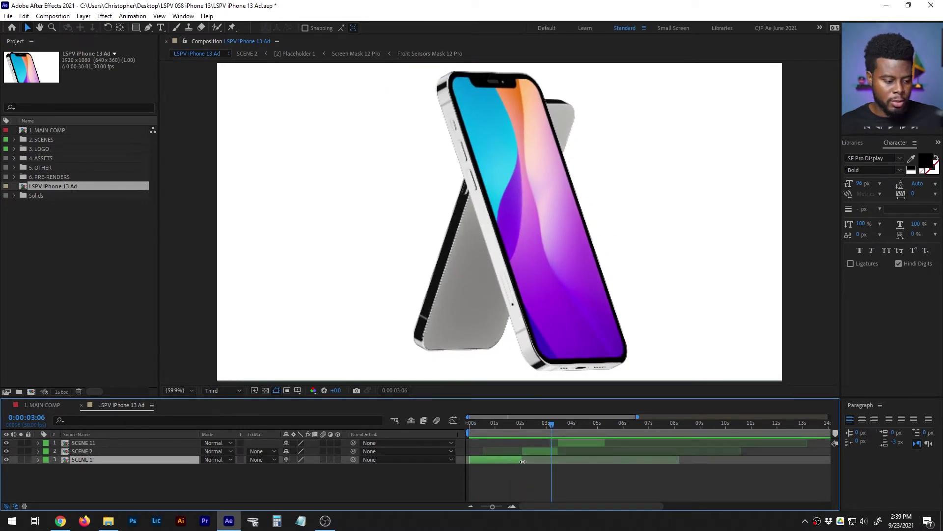
left_click(467, 423)
key("space")
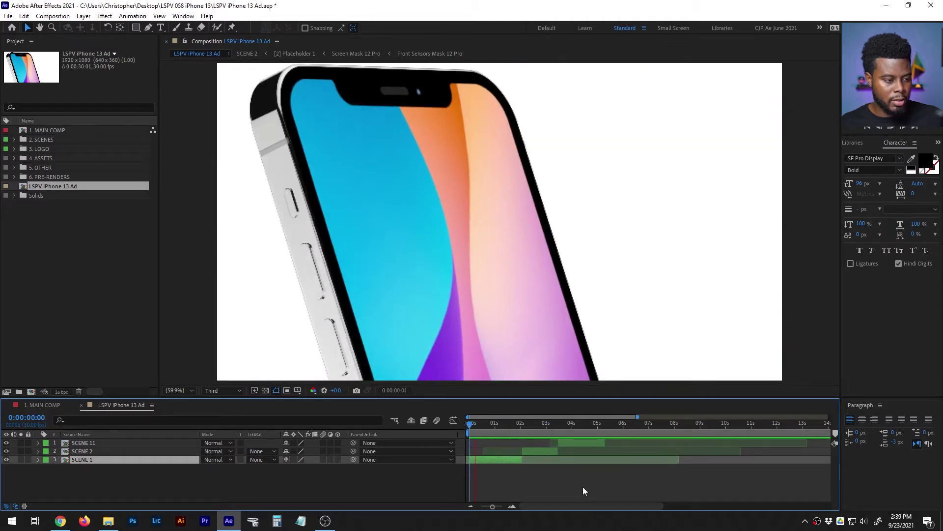
key("space")
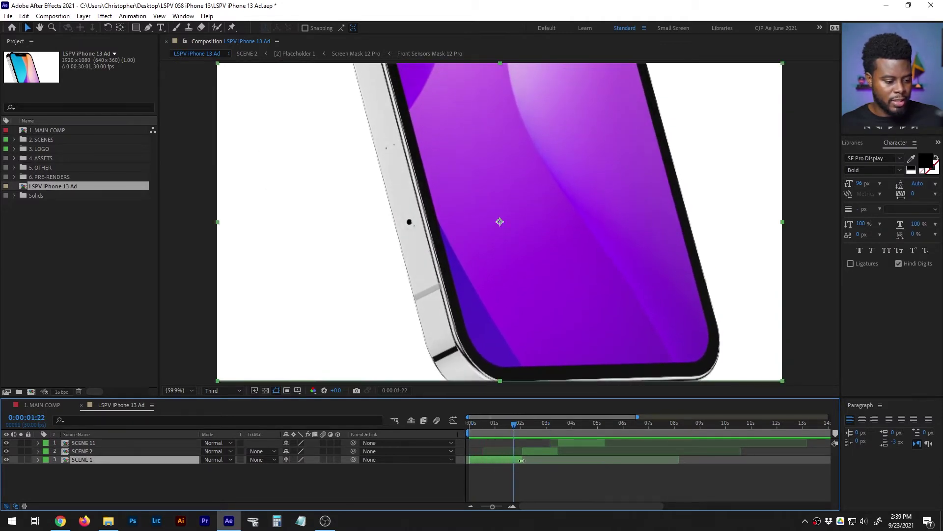
left_click_drag(537, 452, 558, 445)
key("Home")
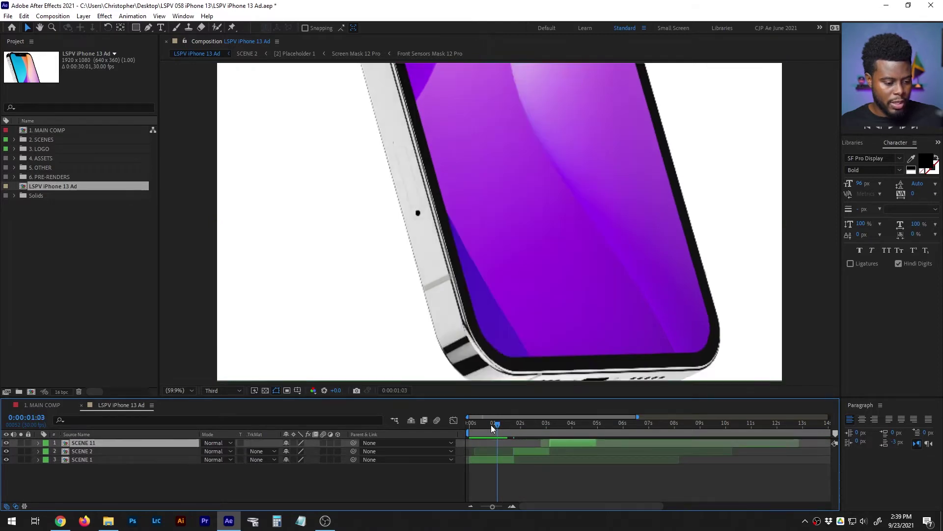
key("space")
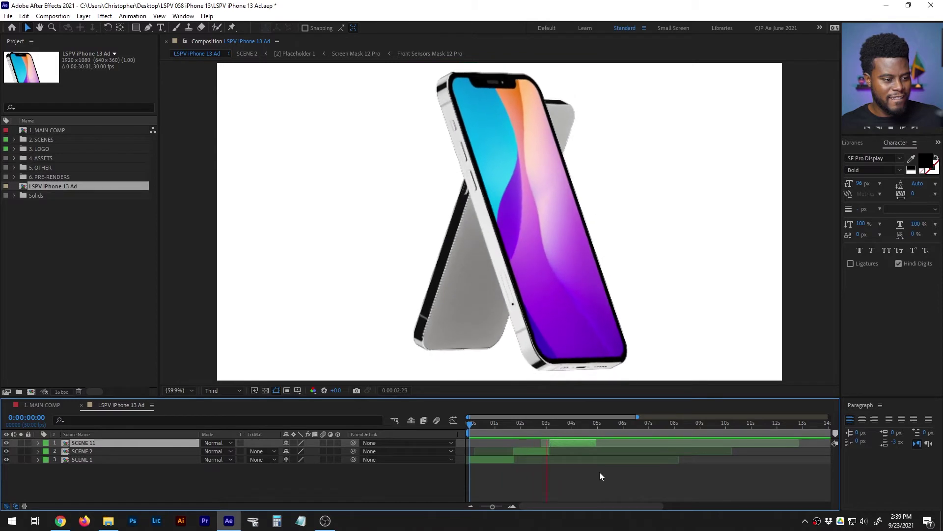
key("space")
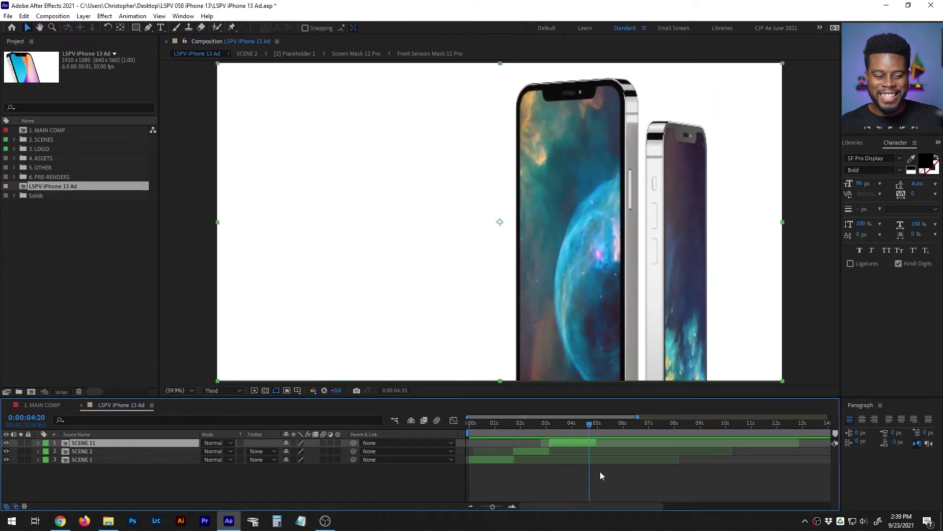
- Replay the three-scene sequence from the beginning to check the tightened cuts, and save the project
key("Home")
key("space")
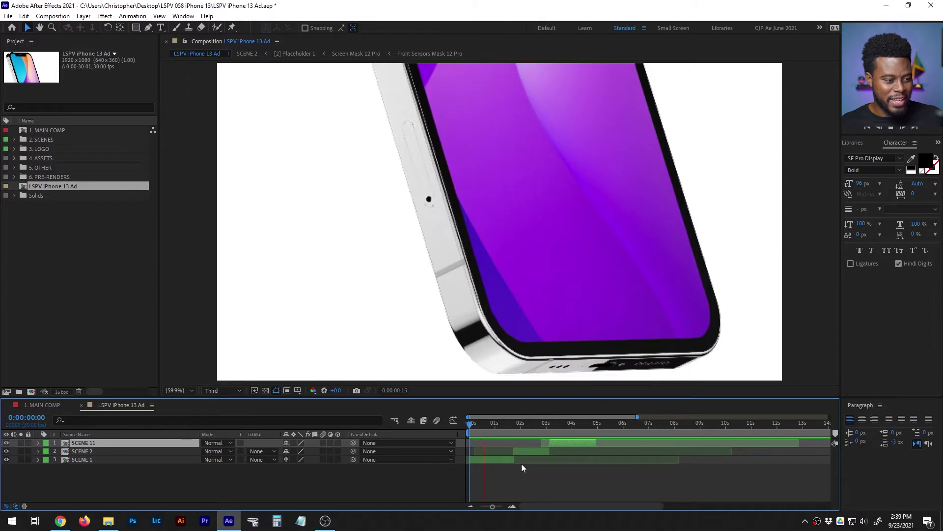
key("space")
key("space")
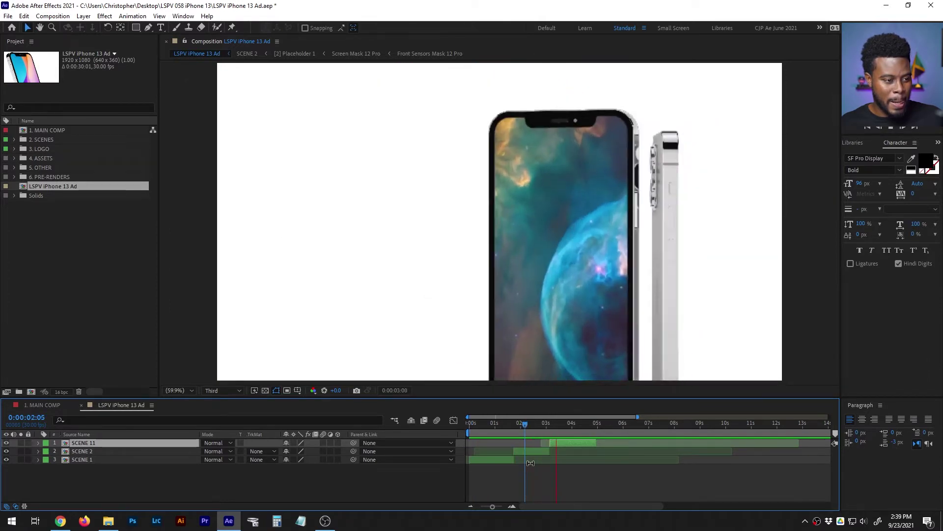
key("space")
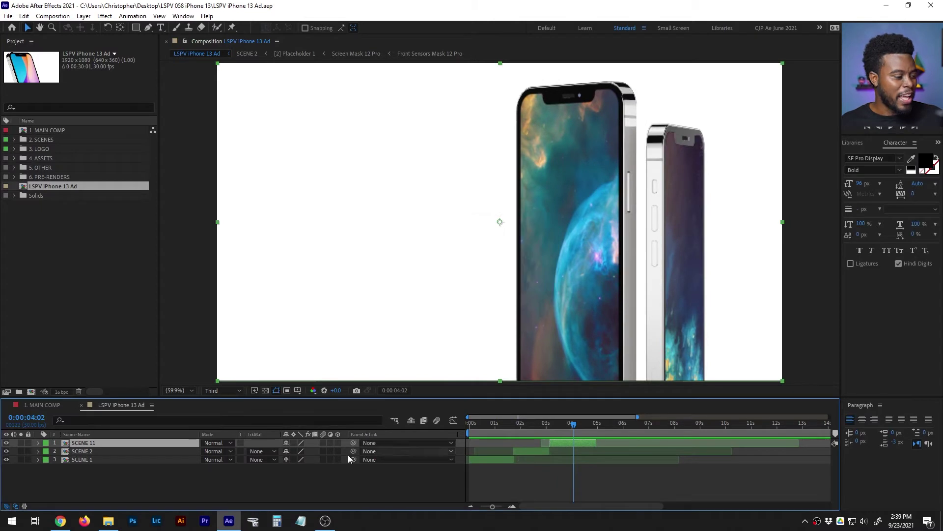
- Go to about 0:00:02:05, open the SCENE 2 composition and open its [2] Placeholder 1 screen composition
left_click(79, 475)
left_click(66, 453)
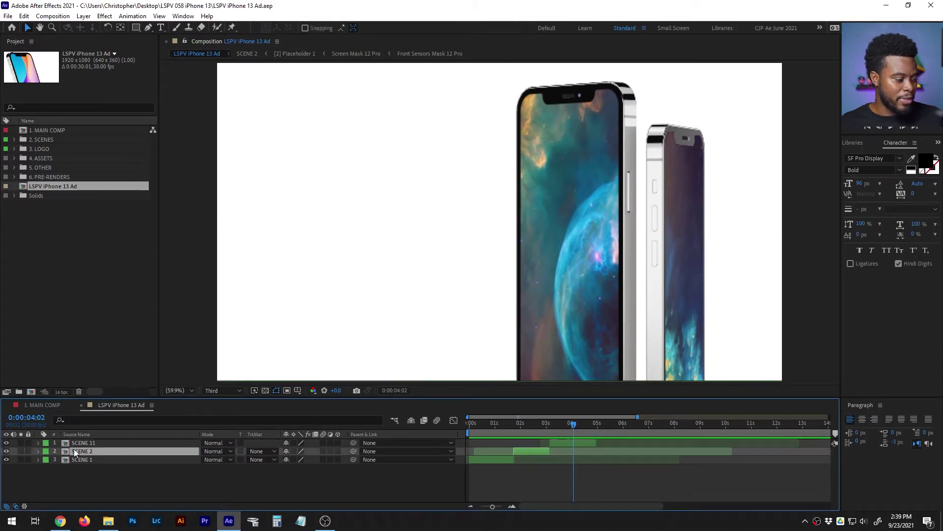
key("ctrl+Up")
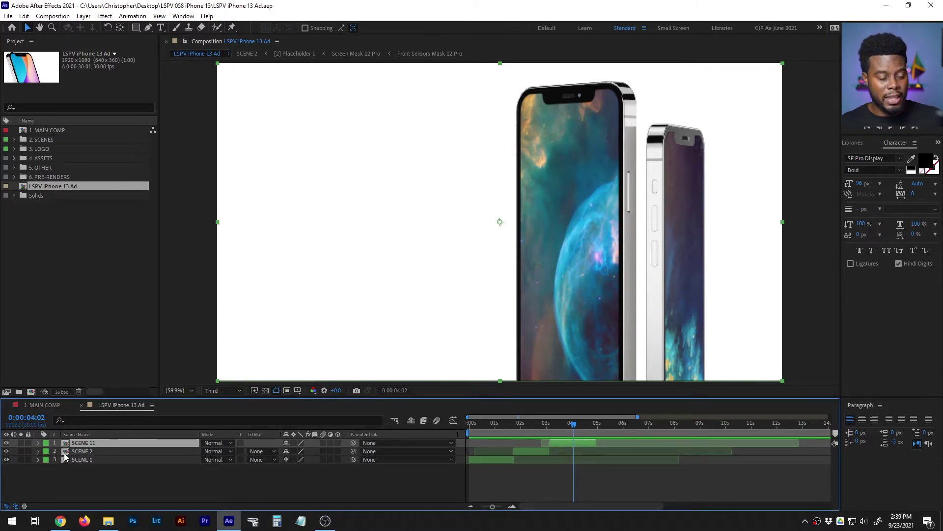
left_click_drag(560, 422, 531, 428)
double_click(69, 451)
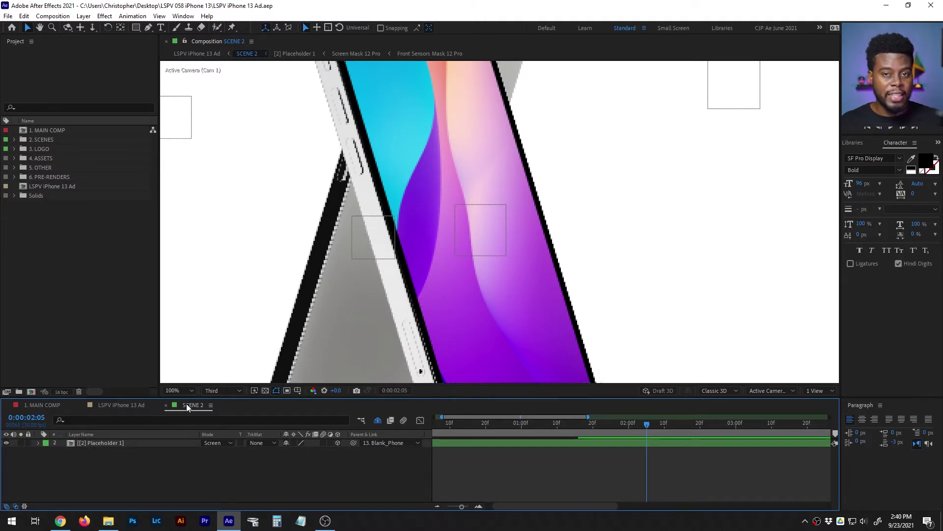
double_click(74, 444)
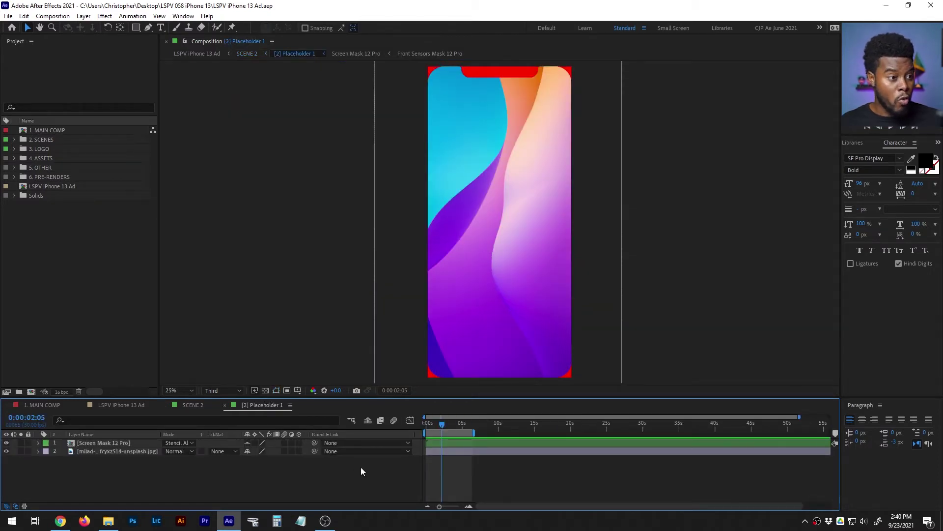
- Toggle the visibility of the Screen Mask 12 Pro layer and the wallpaper image to examine what each contributes
left_click(86, 445)
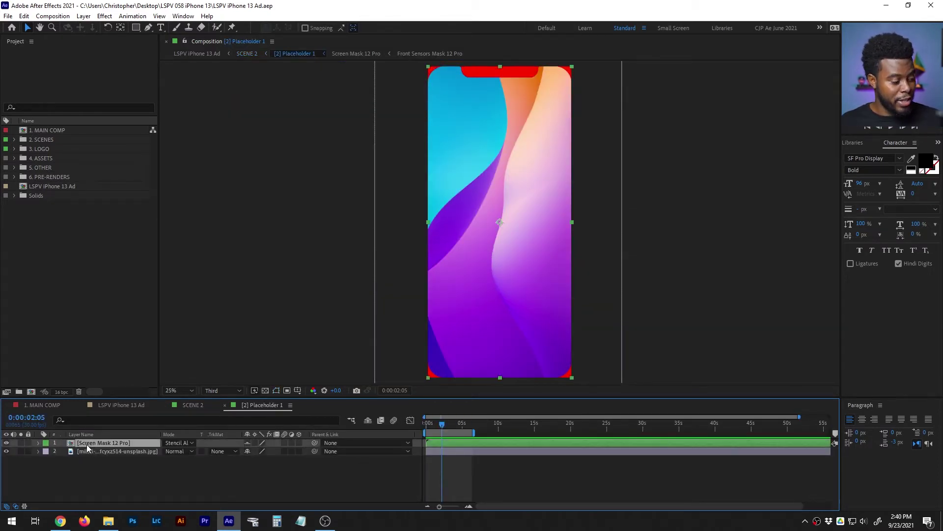
left_click(6, 443)
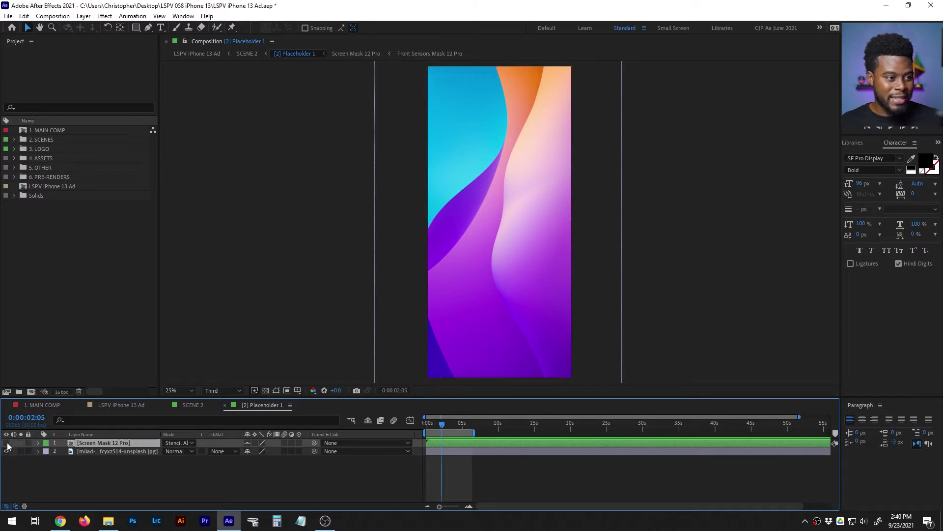
left_click(7, 443)
left_click(84, 452)
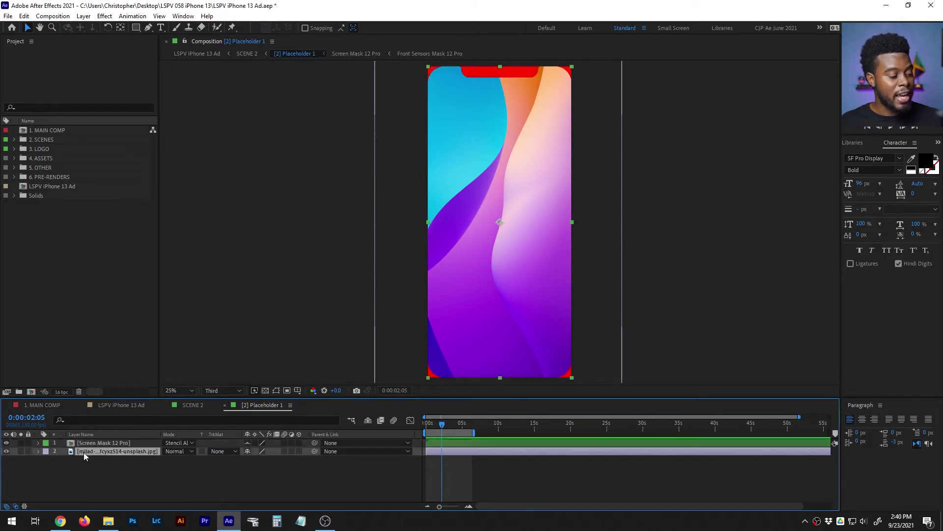
left_click(7, 451)
left_click(7, 451)
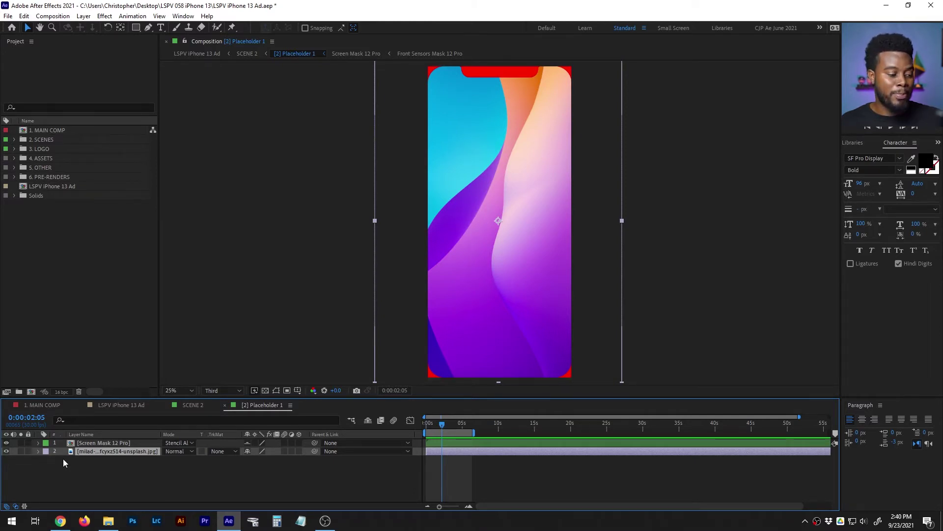
- Try the Luminosity blending mode on the Screen Mask 12 Pro layer and return it to Stencil Alpha
left_click(191, 443)
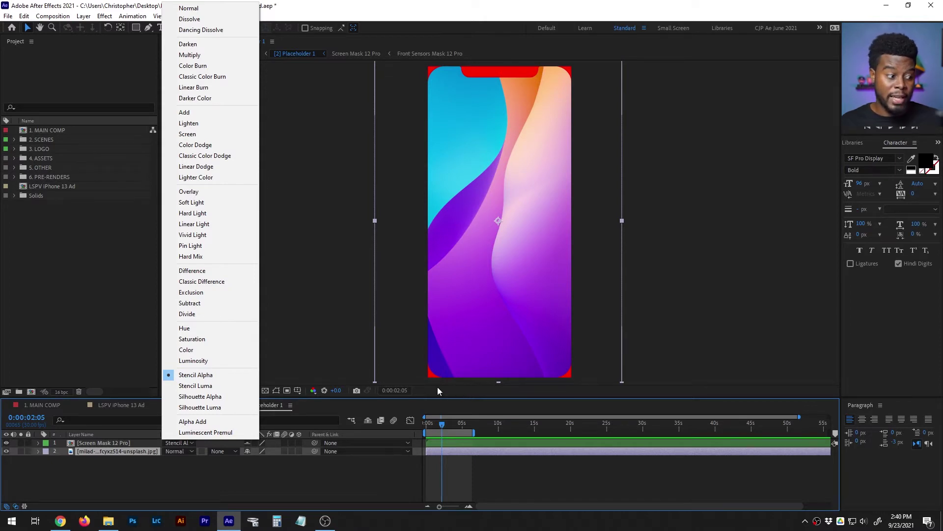
left_click(194, 361)
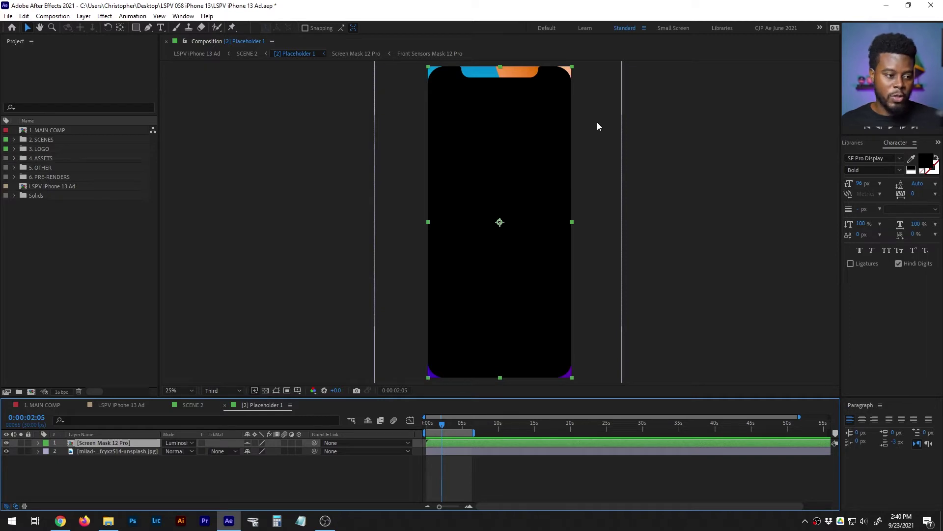
left_click(178, 442)
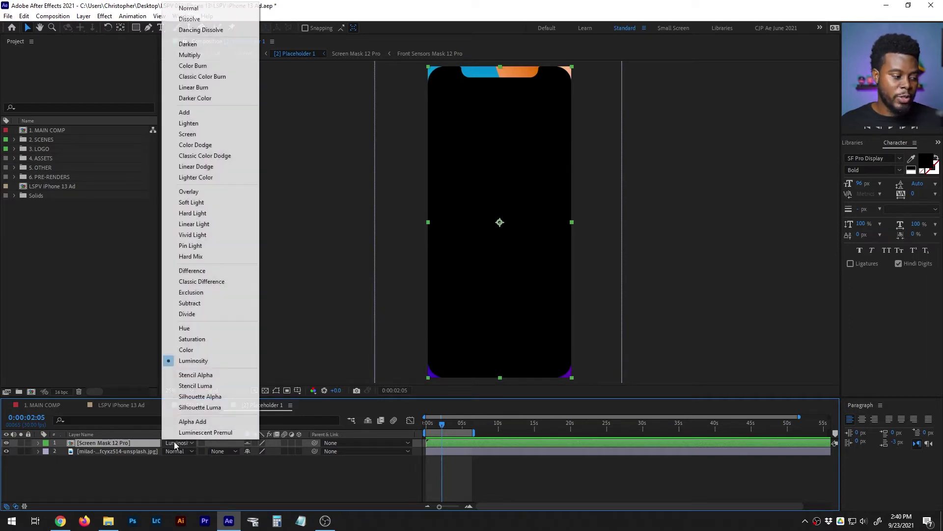
left_click(207, 375)
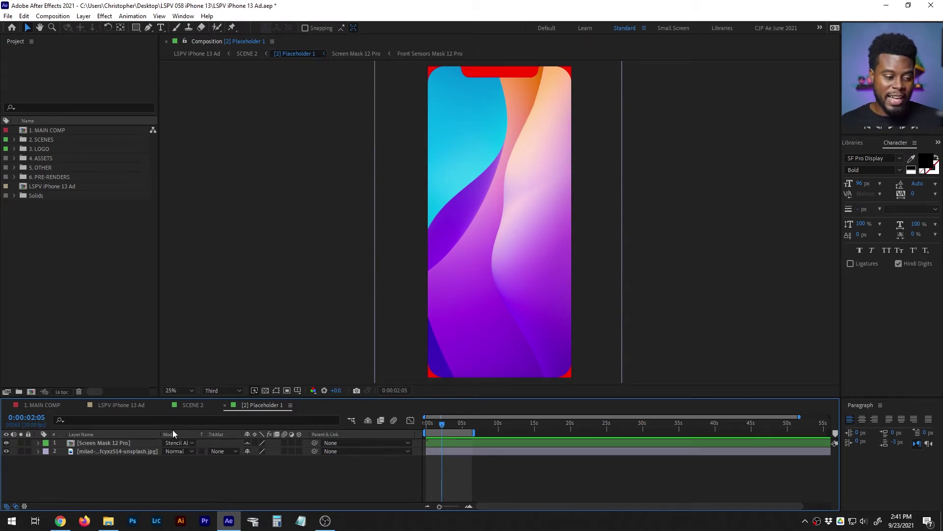
- Add Cjam Learn Share April 2021 002.jpg from the project folder to the placeholder composition, directly beneath the Screen Mask 12 Pro layer
left_click(122, 450)
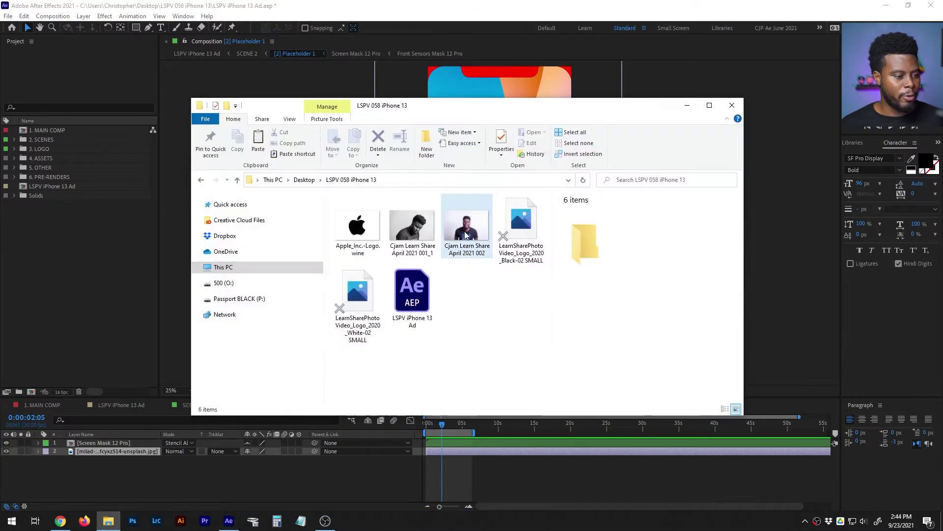
left_click(465, 235)
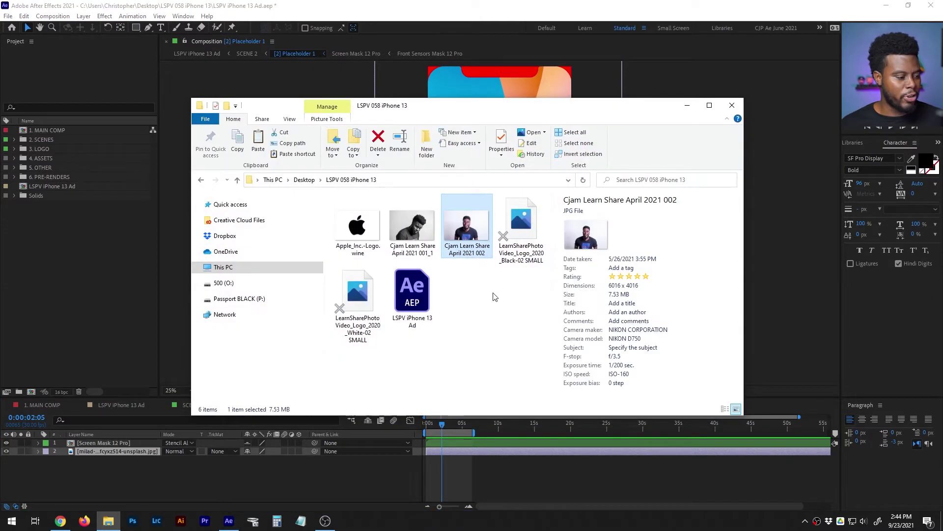
left_click_drag(478, 228, 105, 472)
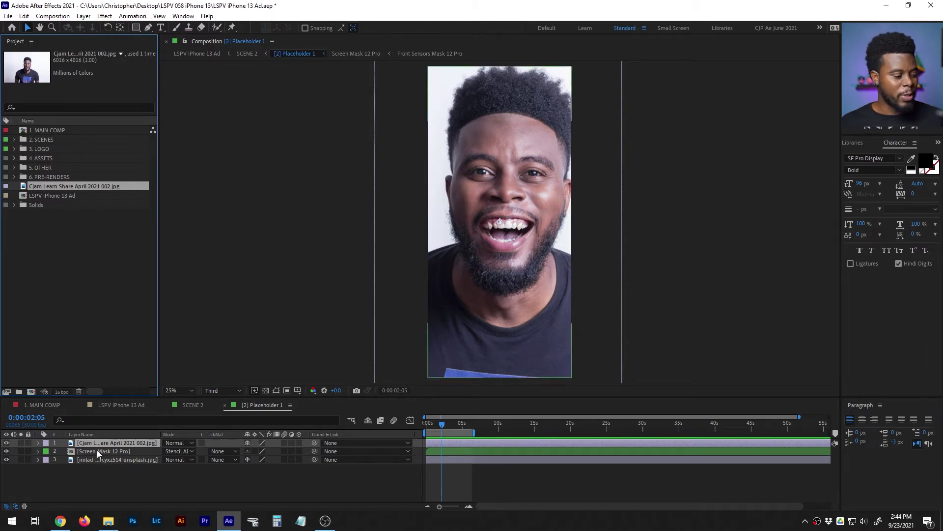
left_click_drag(72, 450, 72, 456)
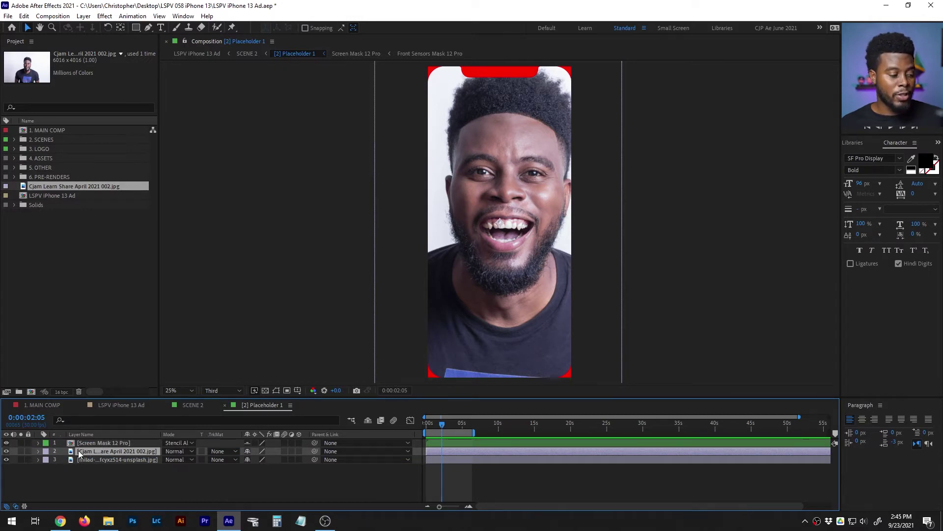
- Hide the original wallpaper image layer and keep the imported portrait photo layer selected
left_click(77, 443)
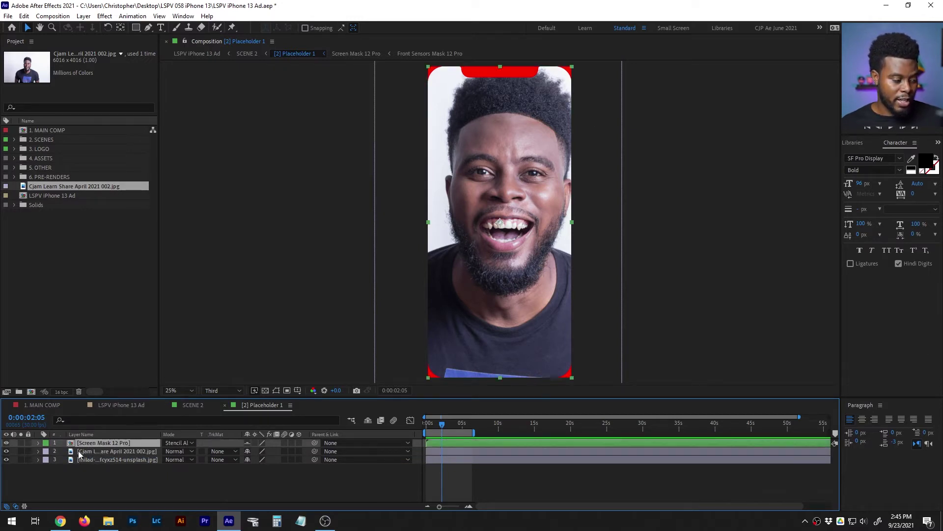
left_click(78, 451)
left_click(6, 460)
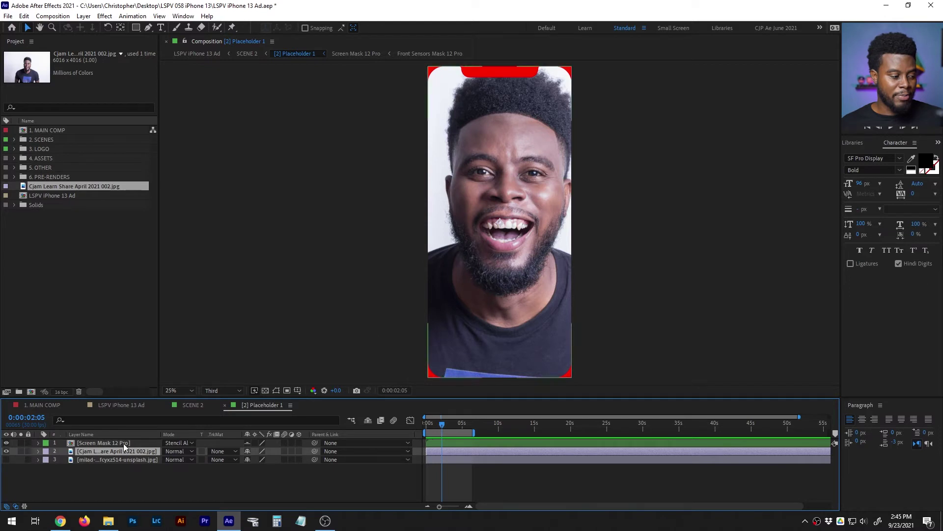
left_click(84, 458)
left_click(79, 451)
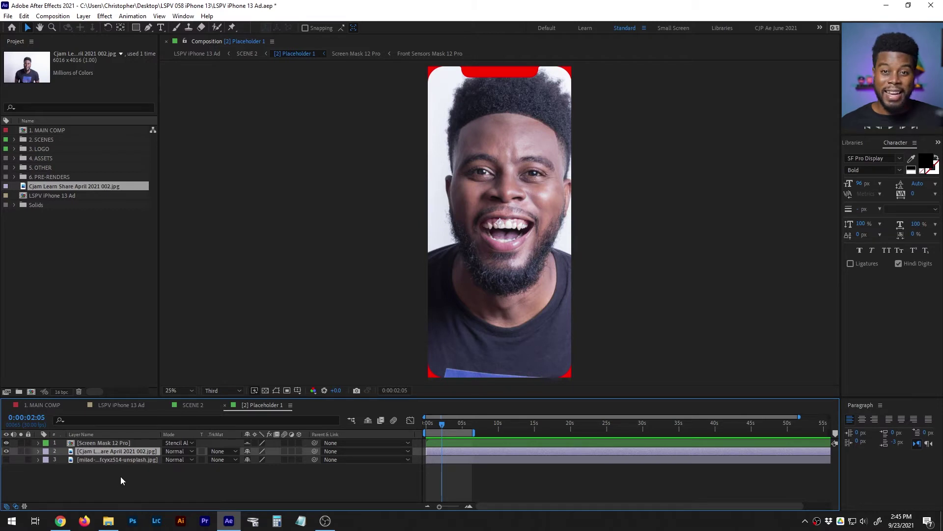
- Scale the portrait photo to 82% and reposition it so the head sits below the phone's notch
key("s")
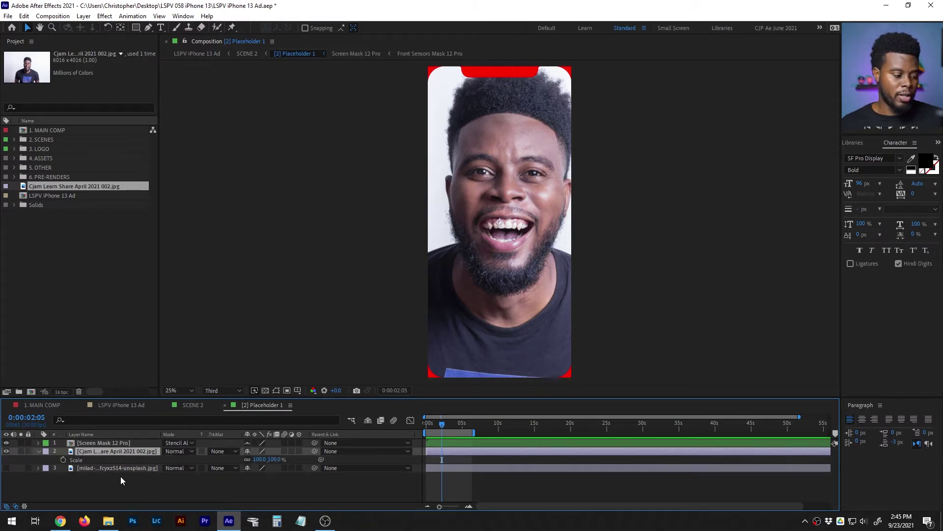
left_click_drag(263, 464, 257, 463)
left_click_drag(553, 157, 549, 158)
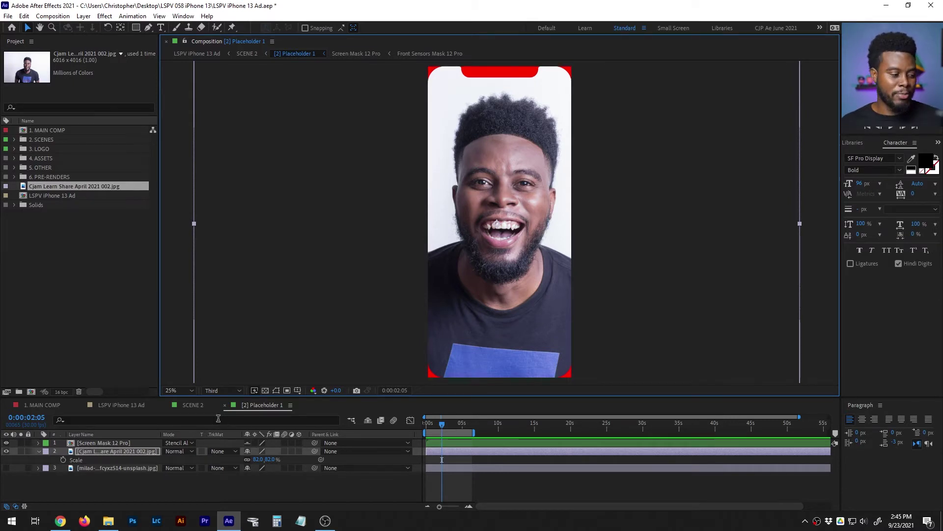
- Check the new screen photo in SCENE 2 and preview the LSPV iPhone 13 Ad sequence from the beginning
left_click(192, 404)
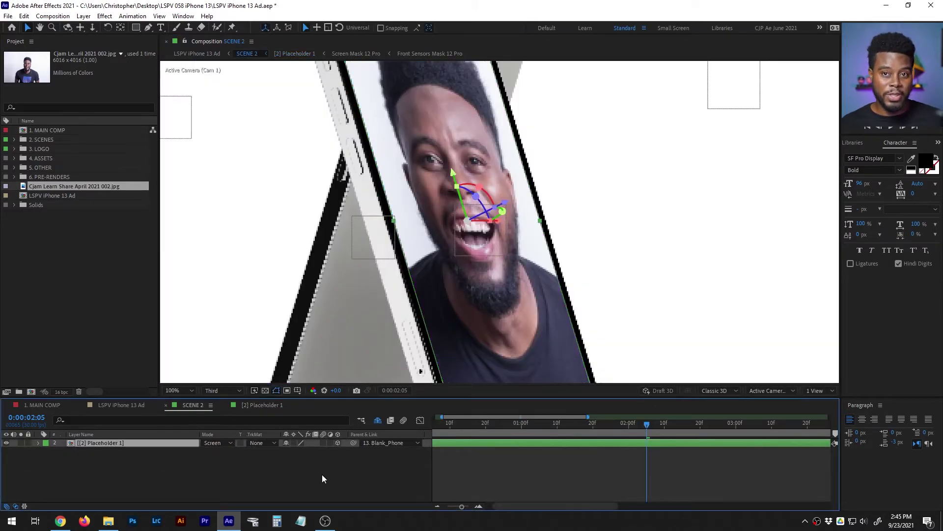
left_click(131, 406)
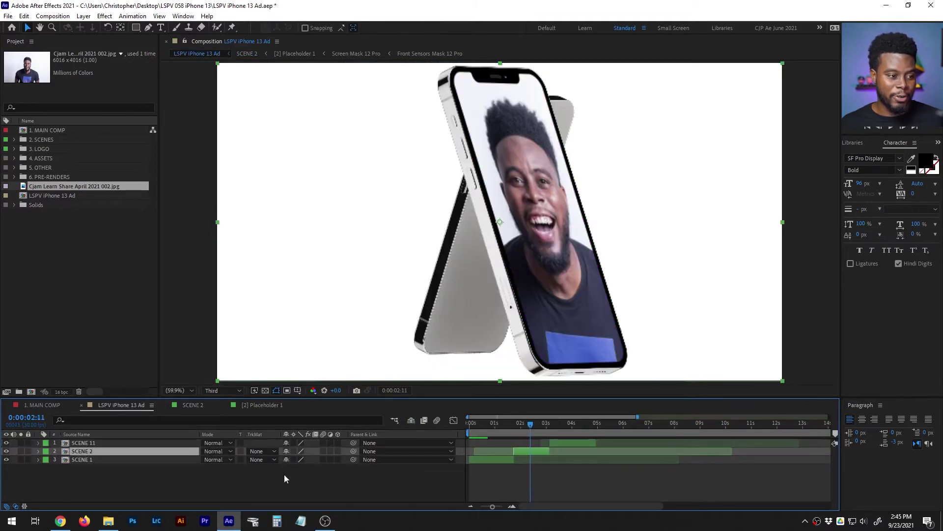
left_click(143, 478)
left_click_drag(523, 426, 471, 427)
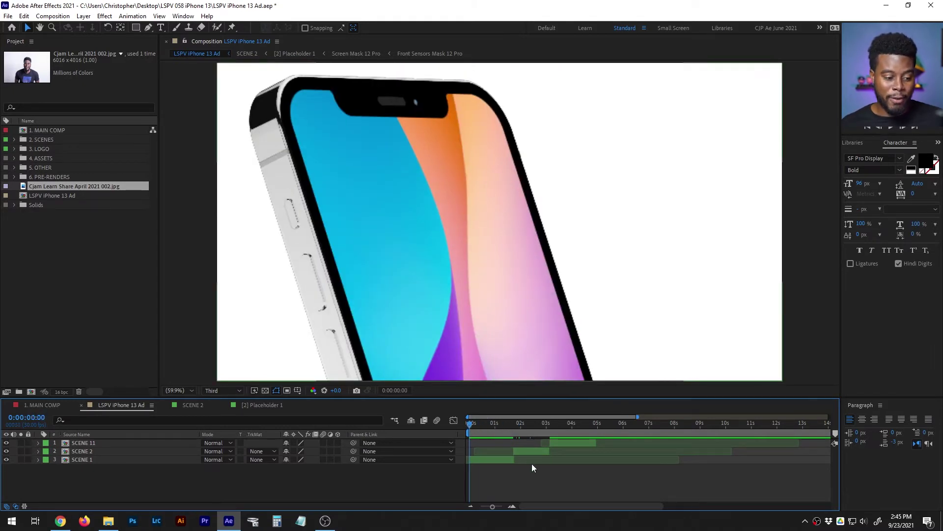
key("space")
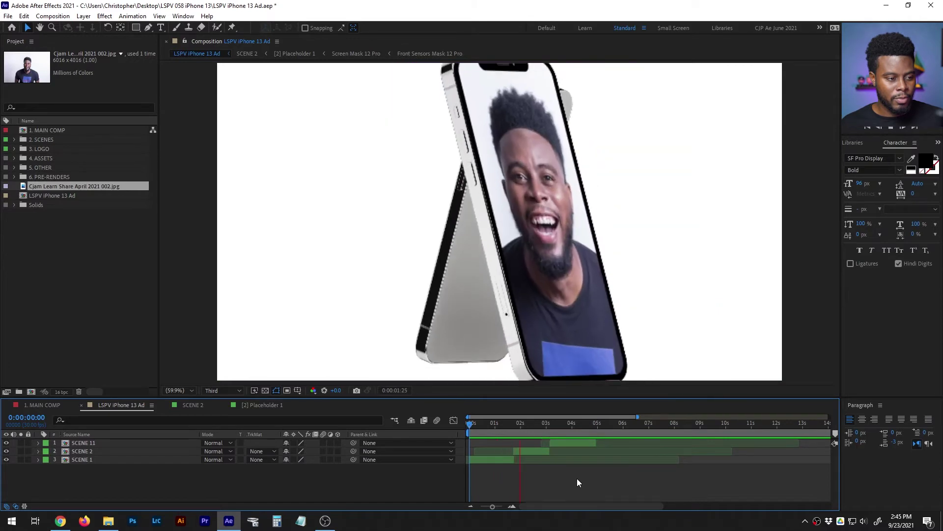
key("space")
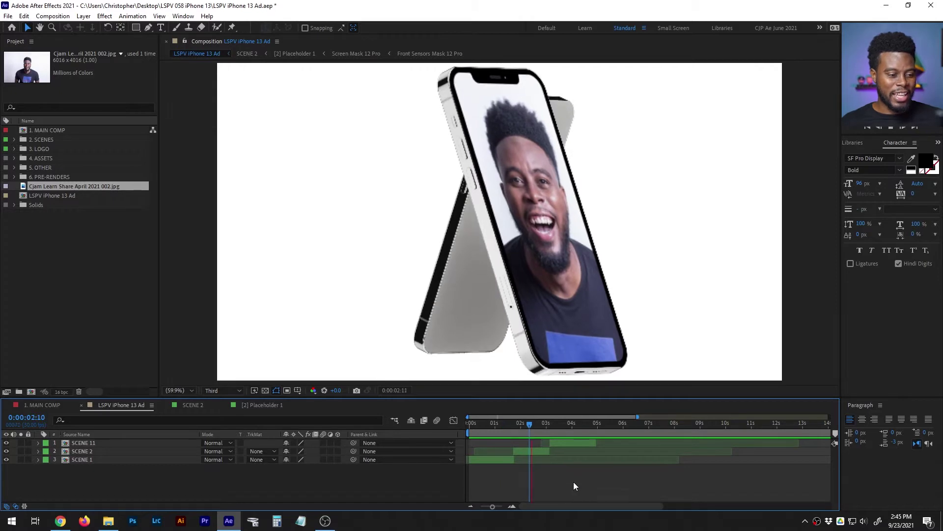
key("space")
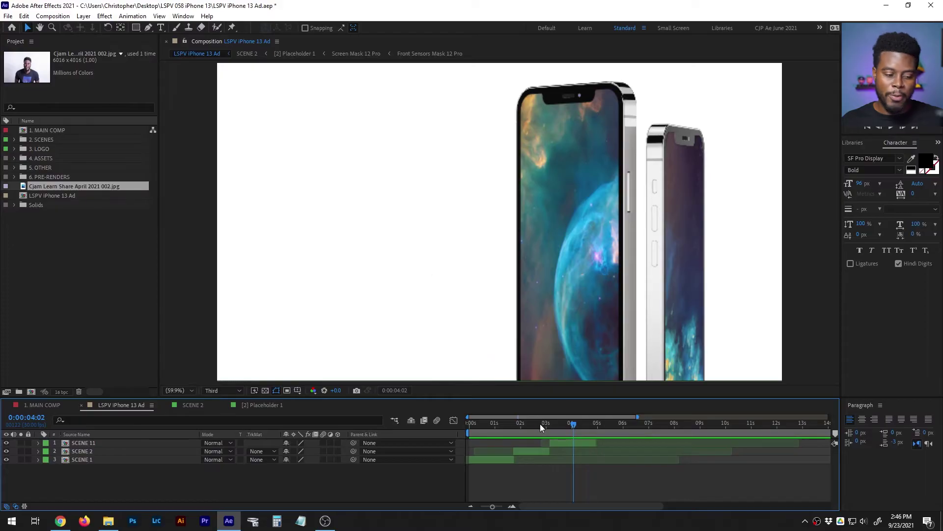
left_click_drag(541, 425, 515, 425)
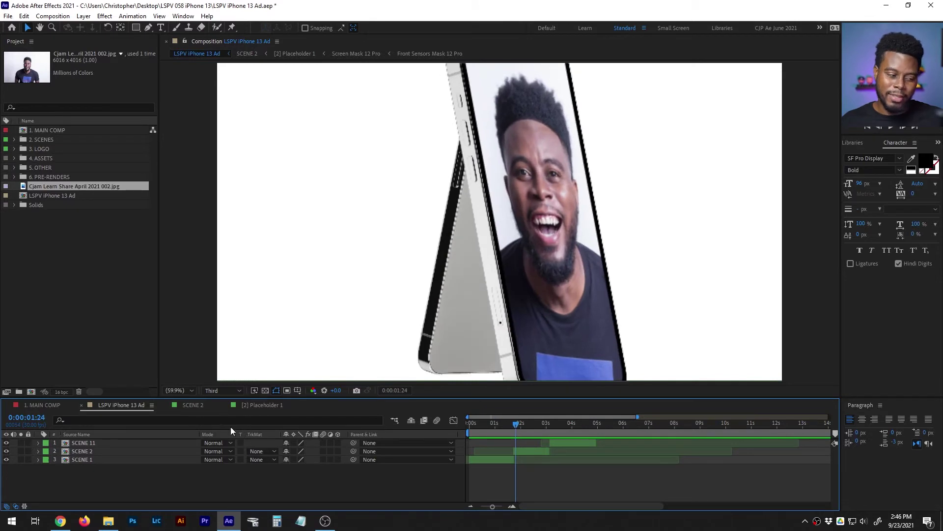
left_click_drag(504, 426, 585, 425)
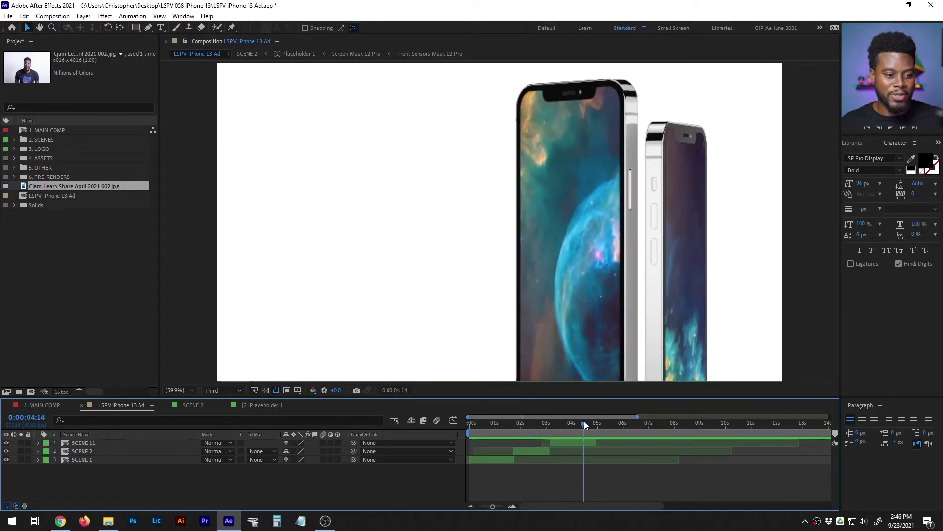
- In the [2] Placeholder 1 composition, hide the portrait photo and show the original wallpaper image again
left_click(259, 406)
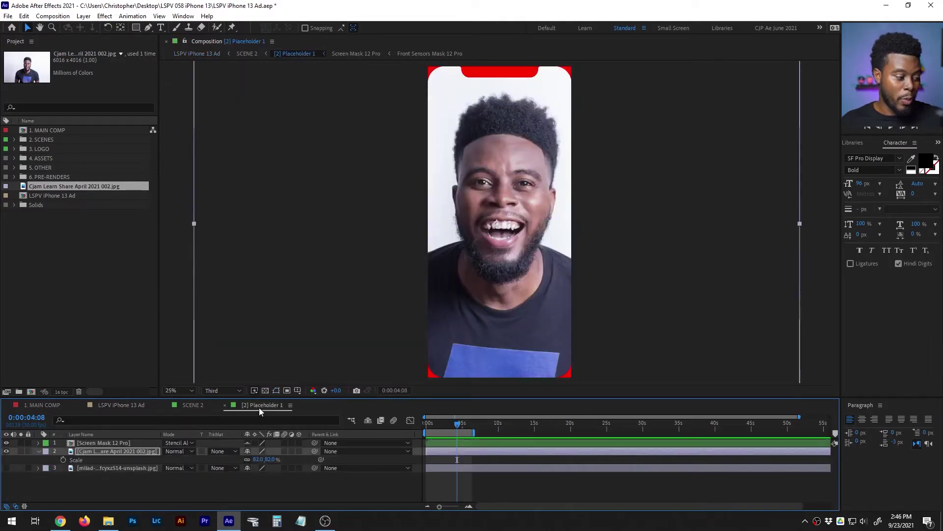
left_click(6, 451)
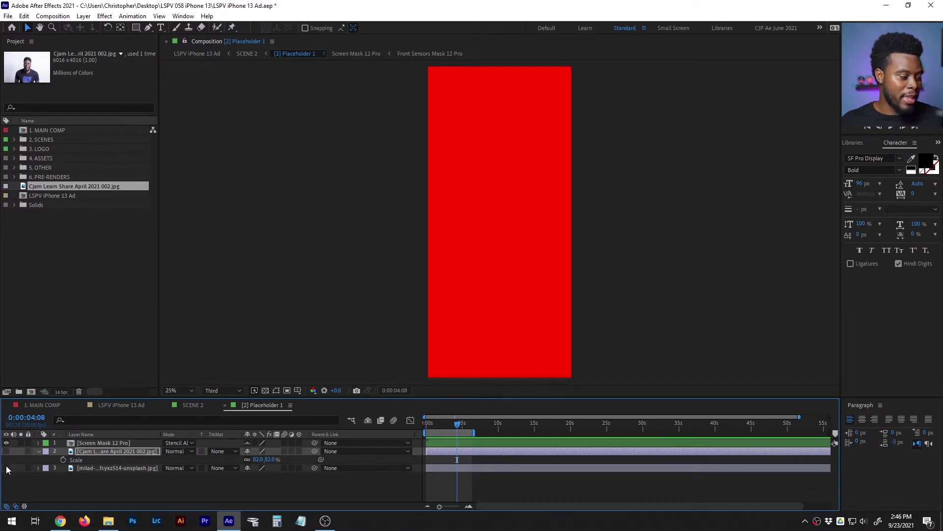
left_click(6, 468)
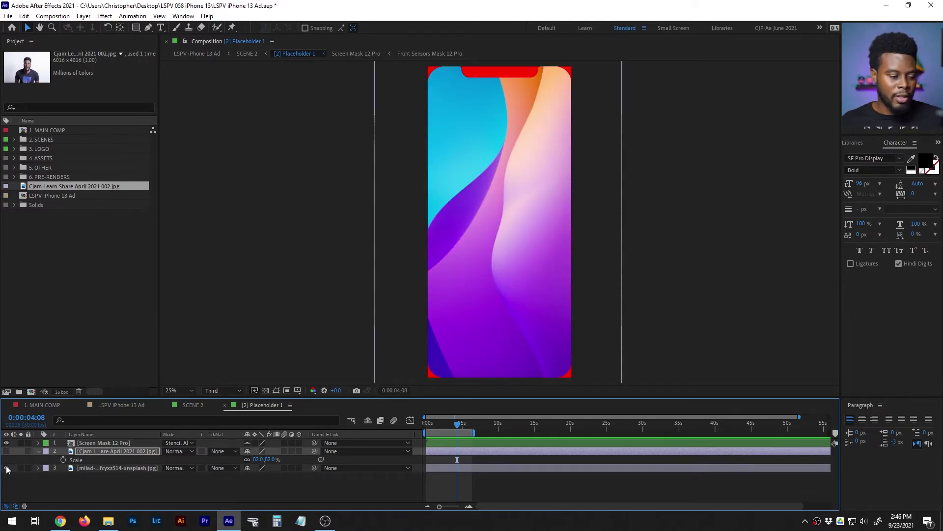
- Return to the LSPV iPhone 13 Ad composition and move the playhead to 0:00:02:04 within SCENE 2
left_click(140, 407)
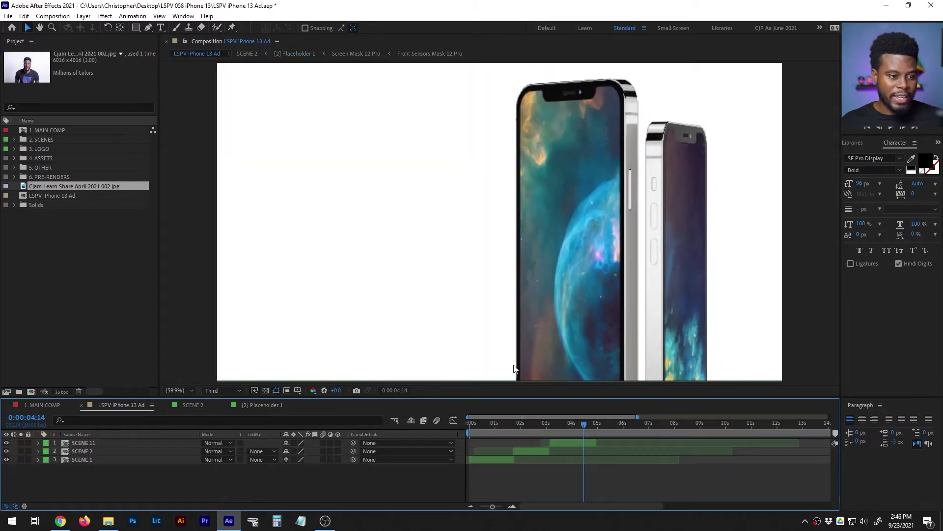
left_click(521, 426)
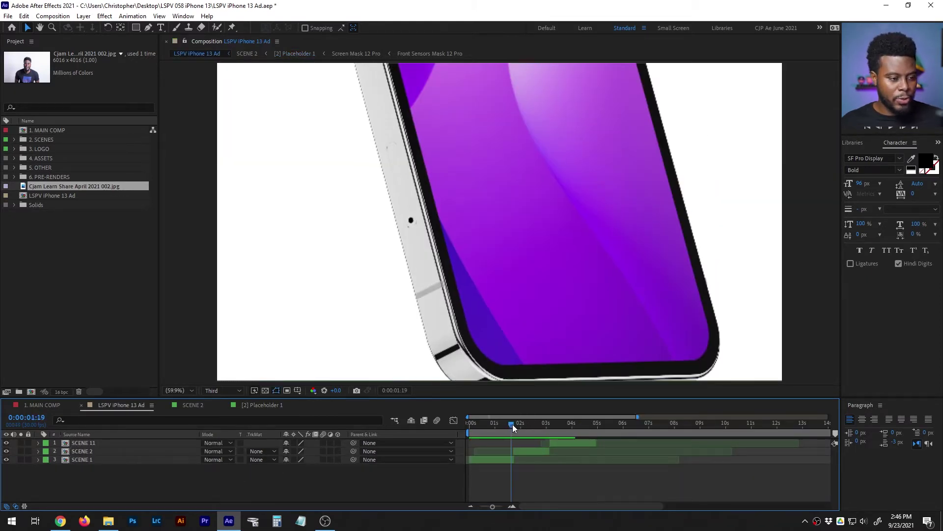
left_click_drag(521, 426, 524, 428)
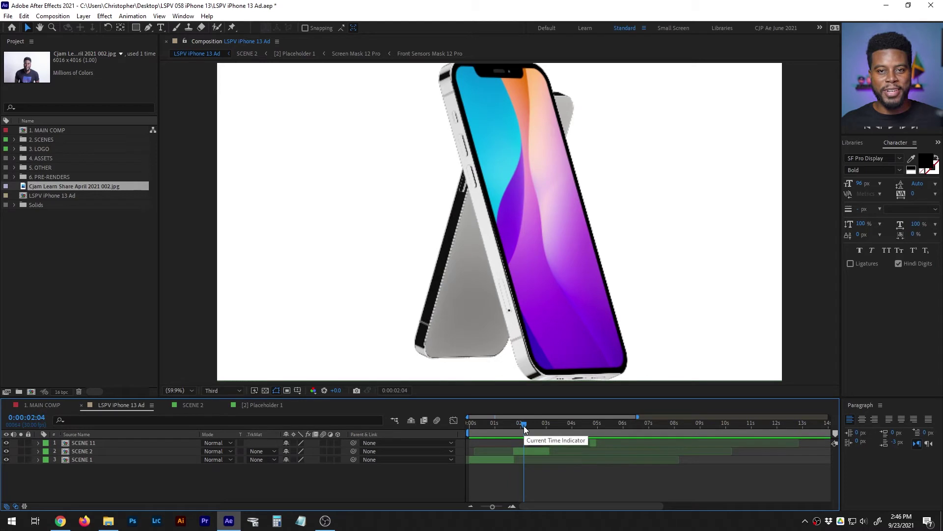
- Shift the SCENE 2 layer horizontally toward the right side of the frame
left_click(529, 451)
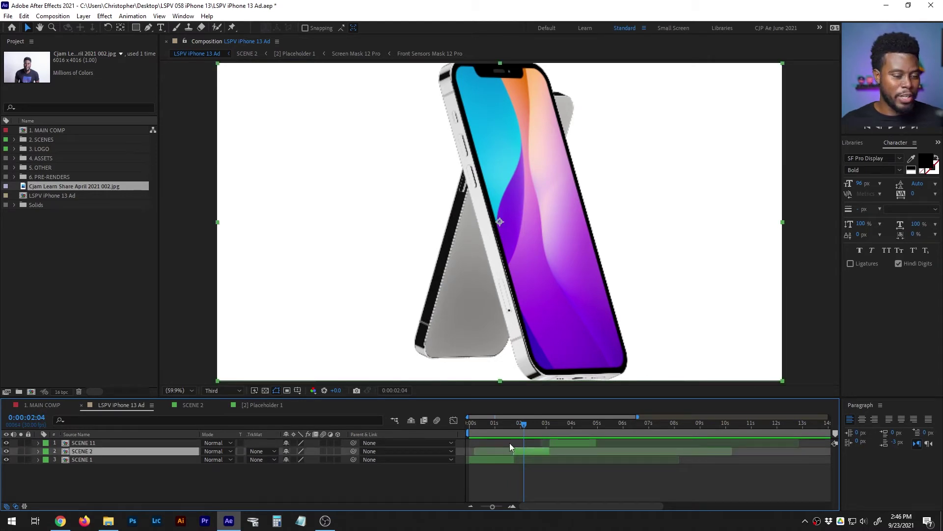
key("shift+Right")
key("shift+Right")
key("shift+Right")
key("shift+Right")
key("shift+Right")
key("shift+Right")
key("shift+Right")
key("shift+Right")
key("shift+Right")
key("shift+Right")
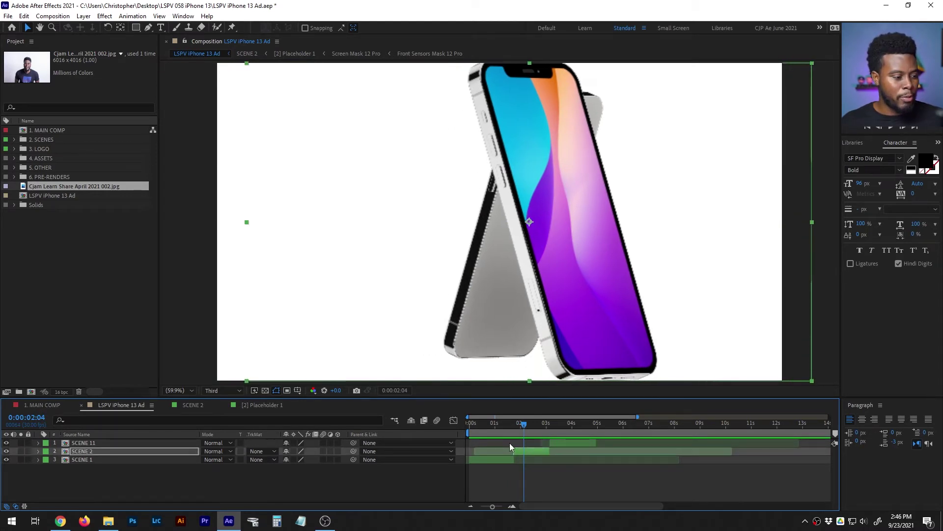
key("shift+Right")
key("shift+Right")
key("shift+Right")
key("shift+Right")
key("shift+Right")
key("shift+Right")
key("shift+Right")
key("shift+Right")
key("shift+Right")
key("shift+Right")
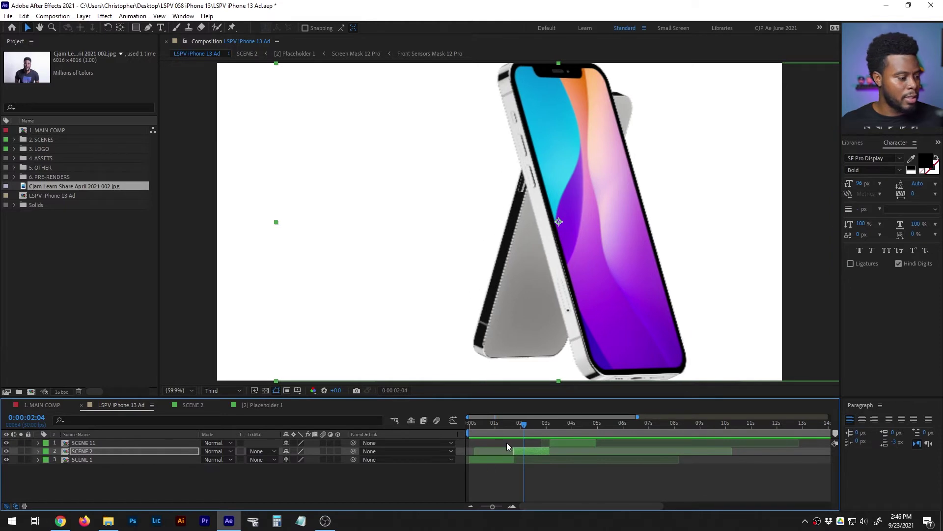
- Fit the composition in the viewer and move the SCENE 2 layer back to the horizontal centre of the frame
left_click(179, 390)
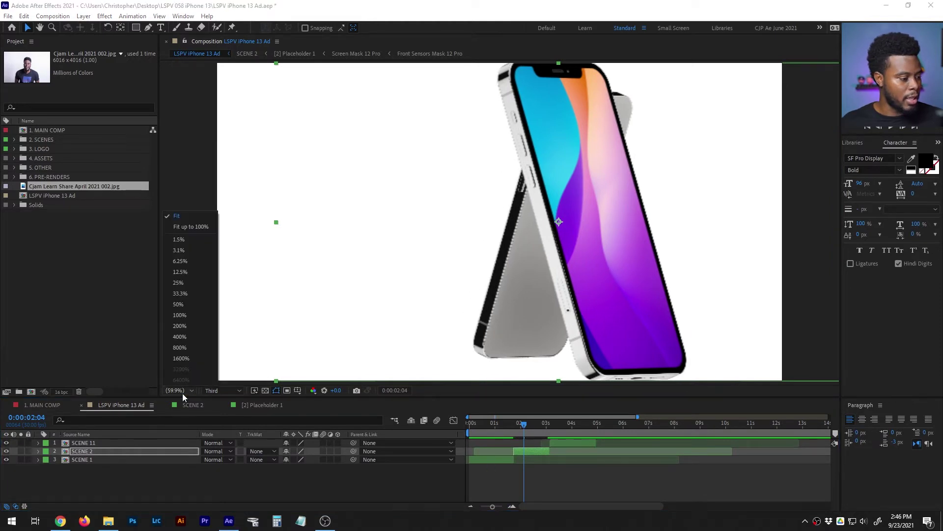
left_click(188, 217)
left_click(383, 479)
left_click(103, 452)
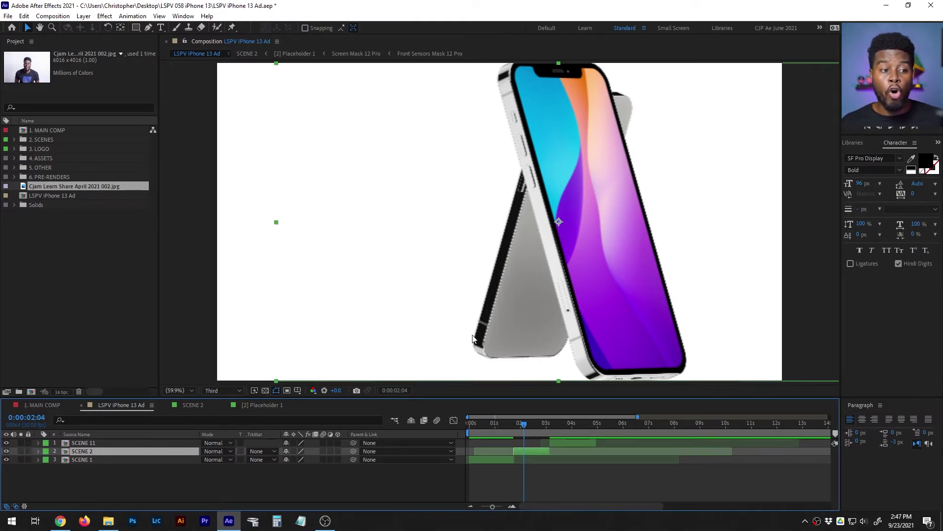
left_click_drag(658, 213, 554, 165)
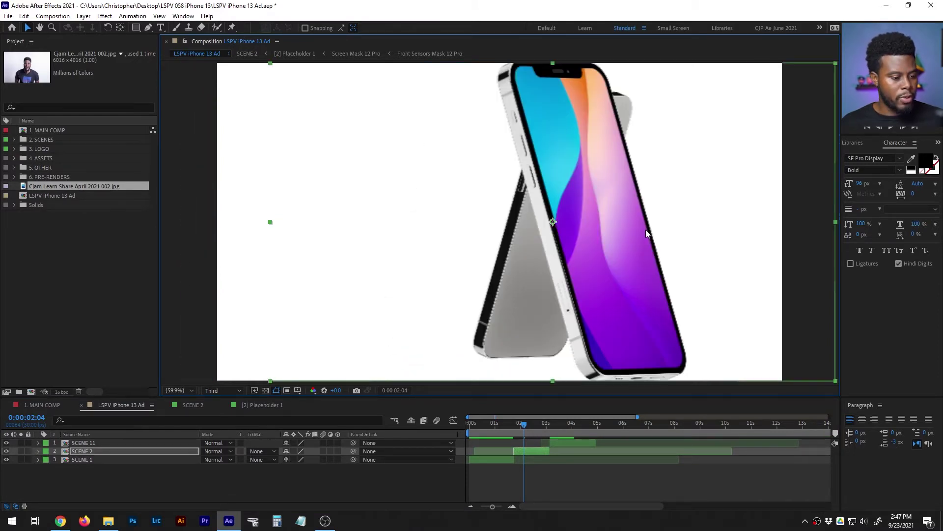
key("shift+Left")
key("shift+Left")
key("shift+Left")
key("shift+Left")
key("shift+Left")
key("shift+Left")
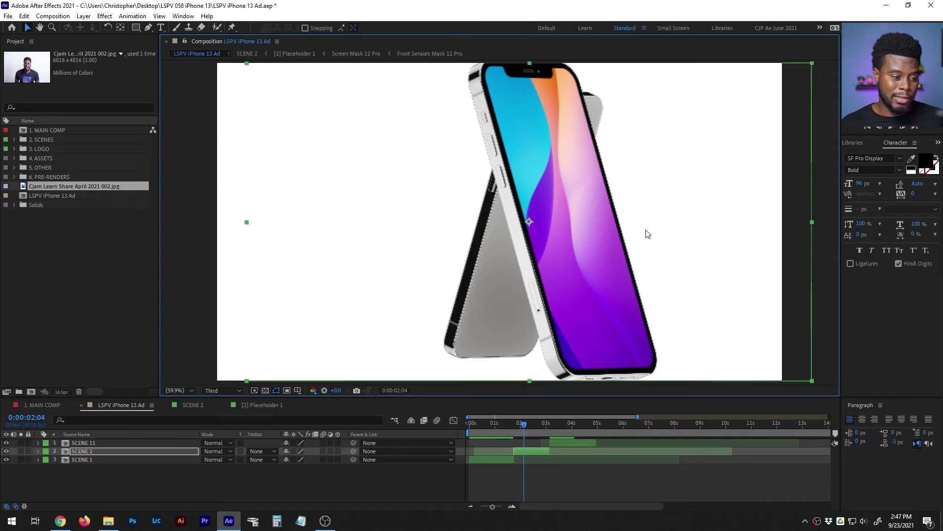
key("shift+Left")
key("shift+Left")
key("shift+Left")
key("shift+Left")
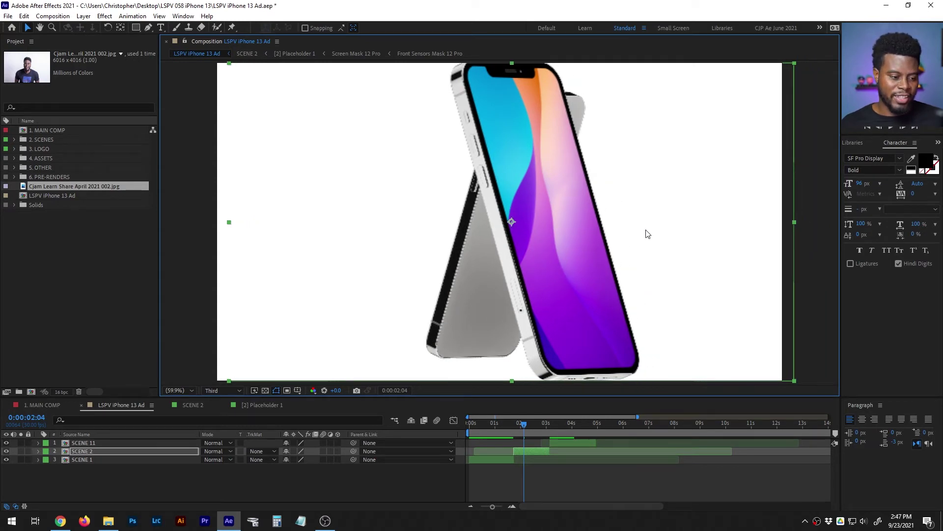
key("shift+Left")
key("shift+Left")
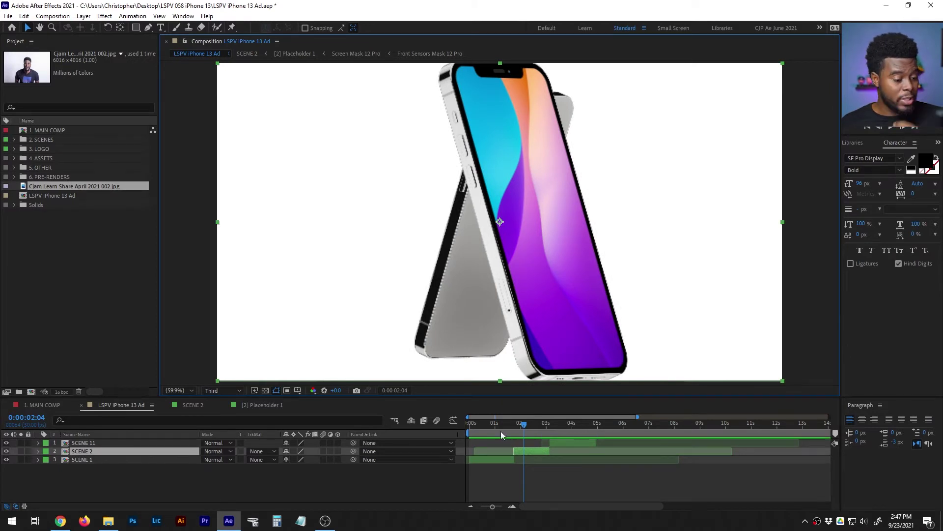
- Scrub through the transition from SCENE 2 to SCENE 11 and preview the ad from the beginning to check the opening phone movement
mouse_move(503, 424)
left_mouse_down()
mouse_move(467, 422)
mouse_move(569, 422)
mouse_move(521, 423)
left_mouse_up()
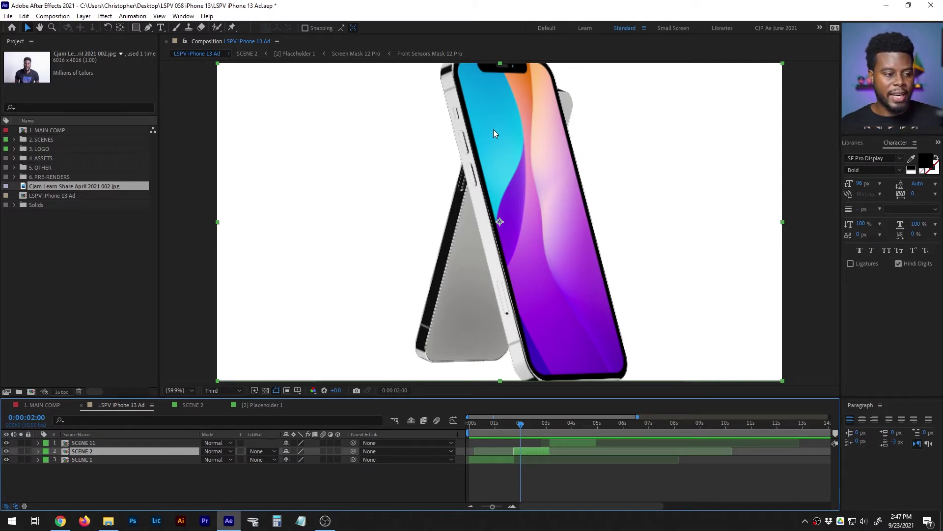
left_click_drag(529, 430, 562, 427)
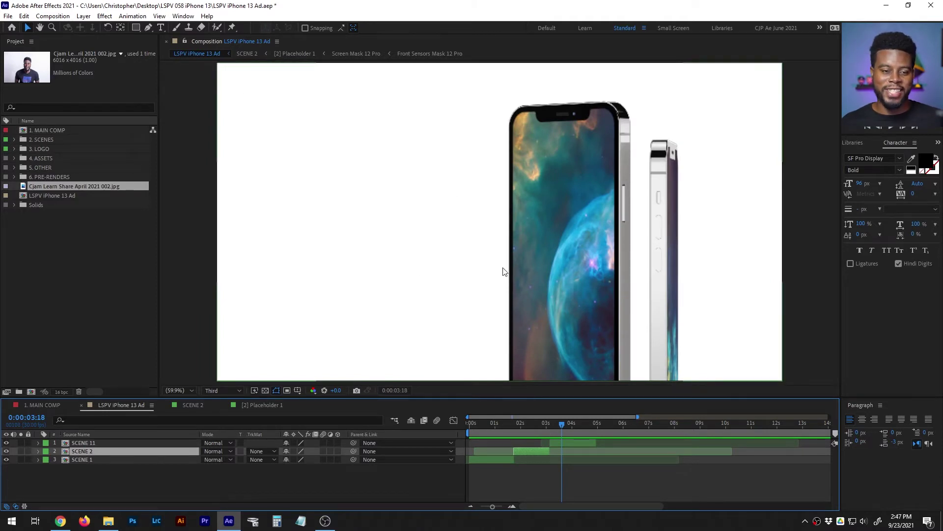
key("Home")
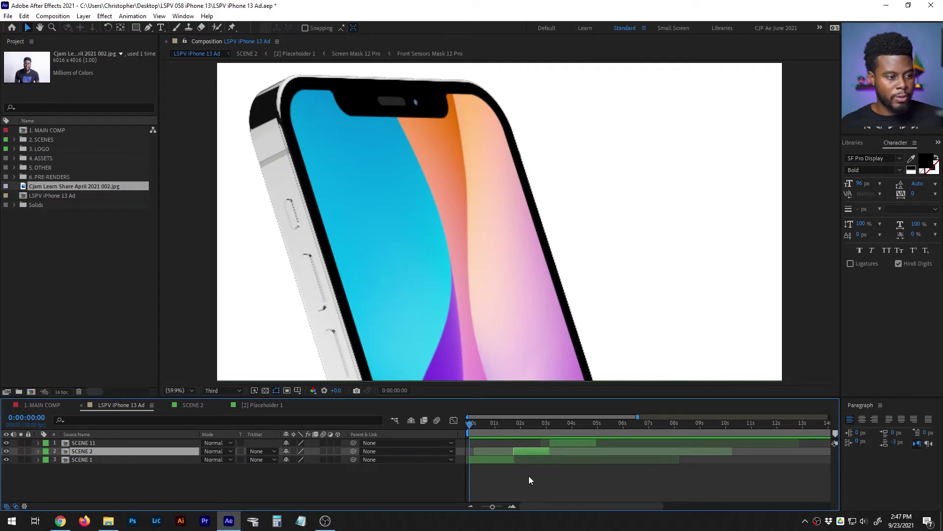
key("space")
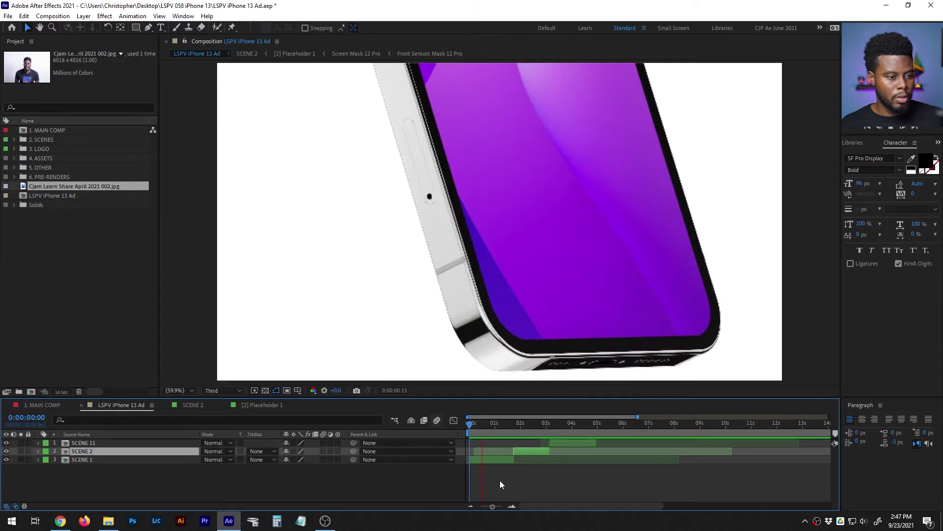
key("space")
key("space")
key("space")
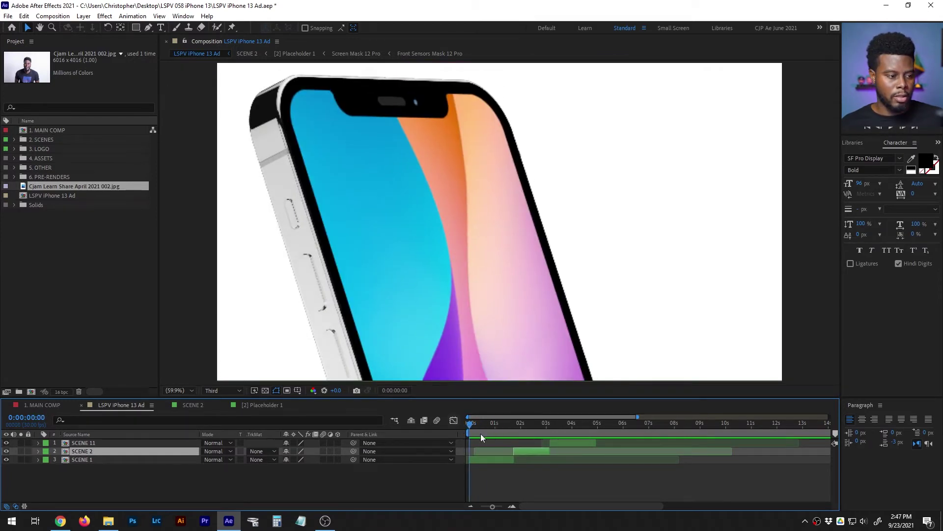
key("space")
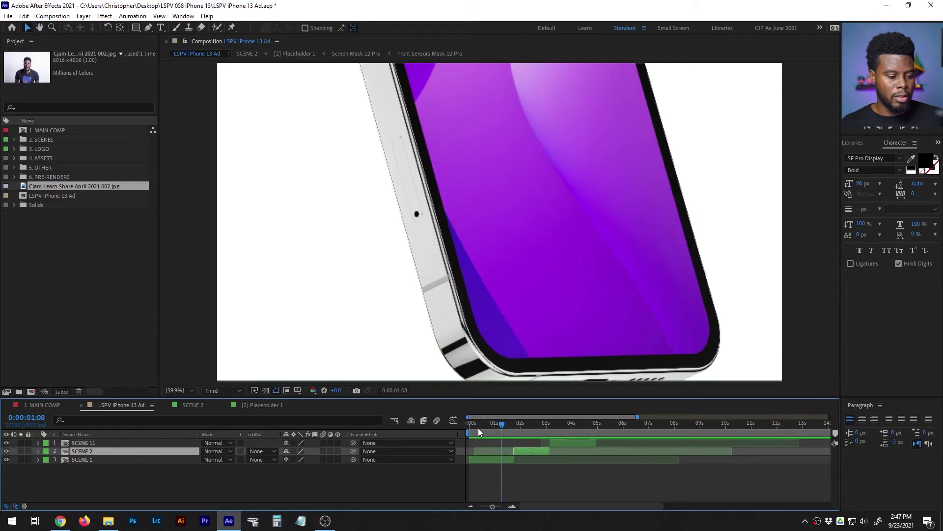
key("space")
key("space")
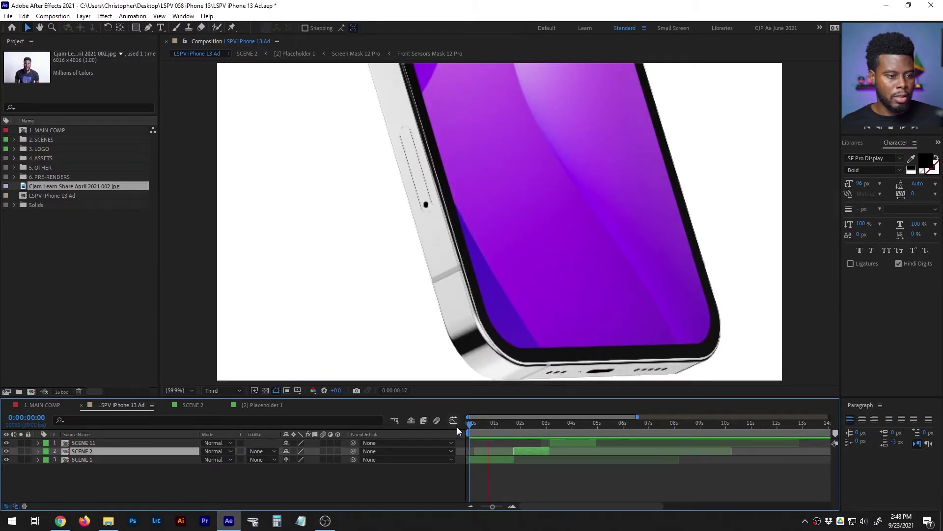
- At 0:00:02:10, shift the SCENE 2 layer left so the phones leave empty space on the right side of the frame
left_click_drag(481, 423, 529, 432)
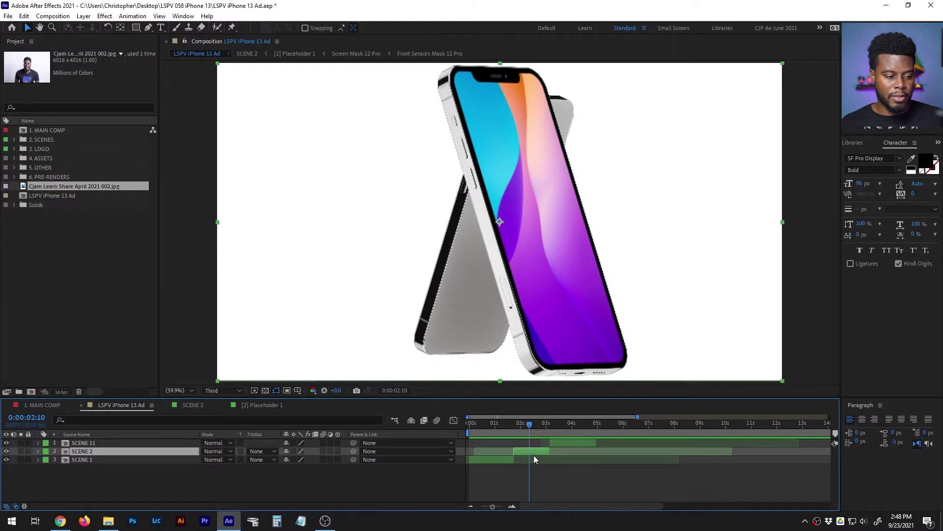
left_click(560, 248)
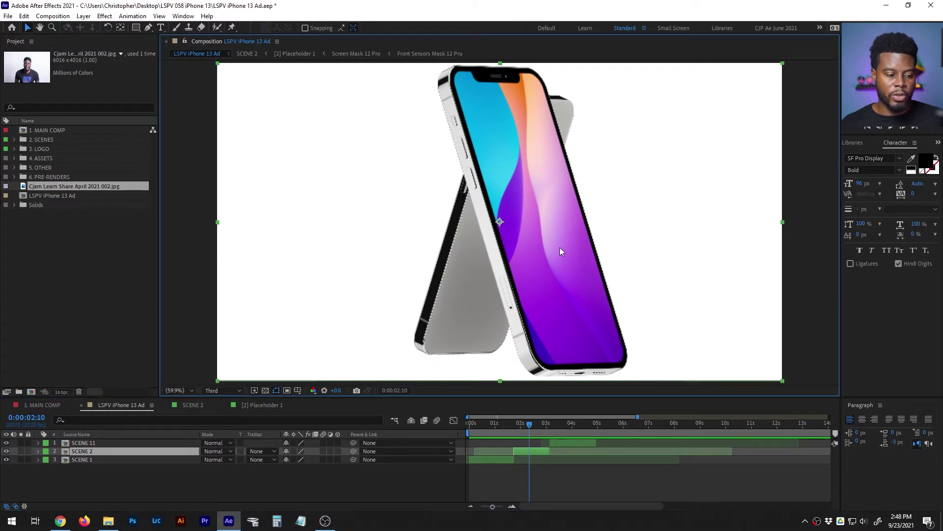
key("shift+Left")
key("shift+Left")
key("shift+Left")
key("shift+Left")
key("shift+Left")
key("shift+Left")
key("shift+Left")
key("shift+Left")
key("shift+Left")
key("shift+Left")
key("shift+Left")
key("shift+Left")
key("shift+Left")
key("shift+Left")
key("shift+Left")
key("shift+Left")
key("shift+Left")
key("shift+Left")
key("shift+Left")
key("shift+Left")
key("shift+Left")
key("shift+Left")
key("shift+Left")
key("shift+Left")
key("shift+Left")
key("shift+Left")
key("shift+Left")
key("shift+Left")
key("shift+Left")
key("shift+Left")
key("shift+Left")
key("shift+Left")
key("shift+Left")
key("shift+Left")
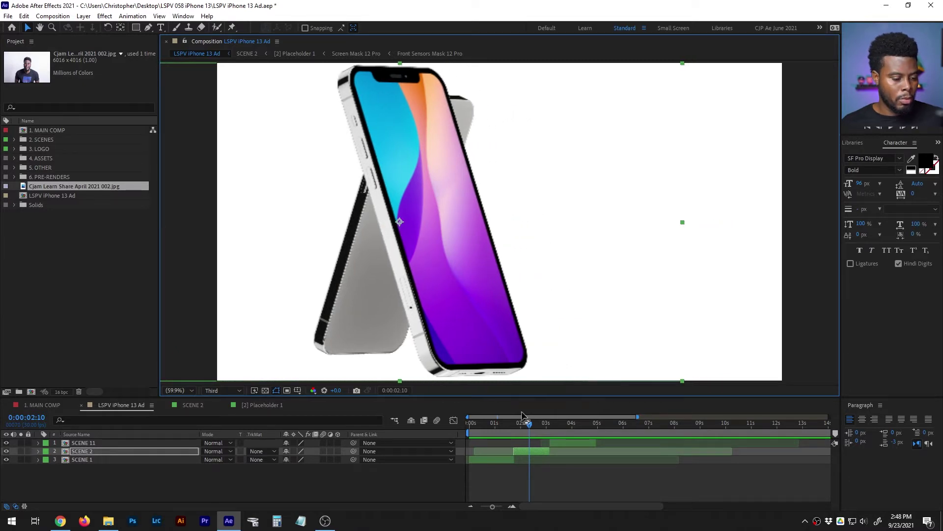
left_click(547, 485)
left_click(540, 452)
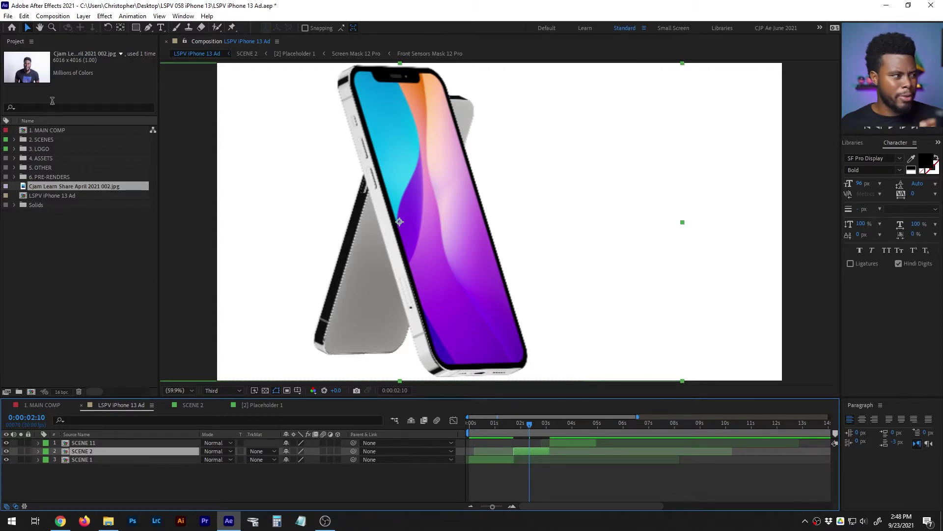
- Try background color 362727 in the LSPV iPhone 13 Ad composition settings and cancel the change
left_click(53, 15)
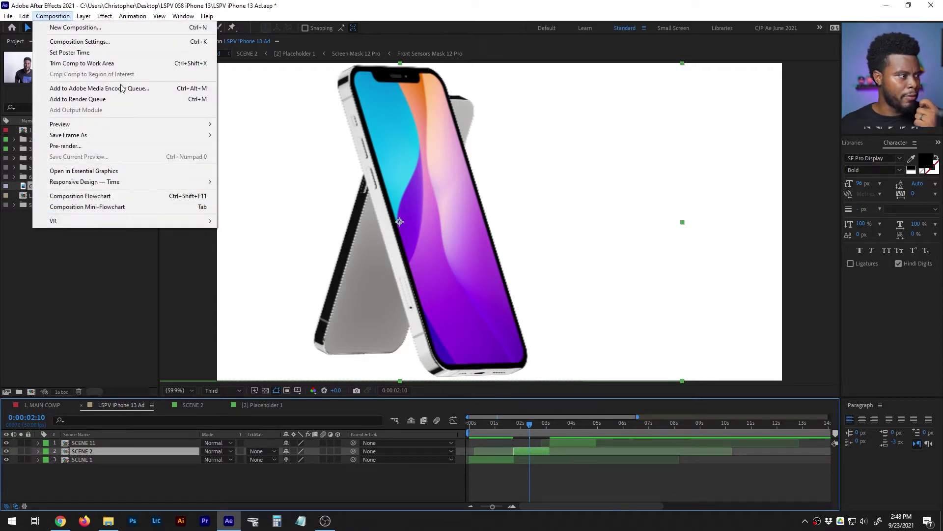
left_click(109, 20)
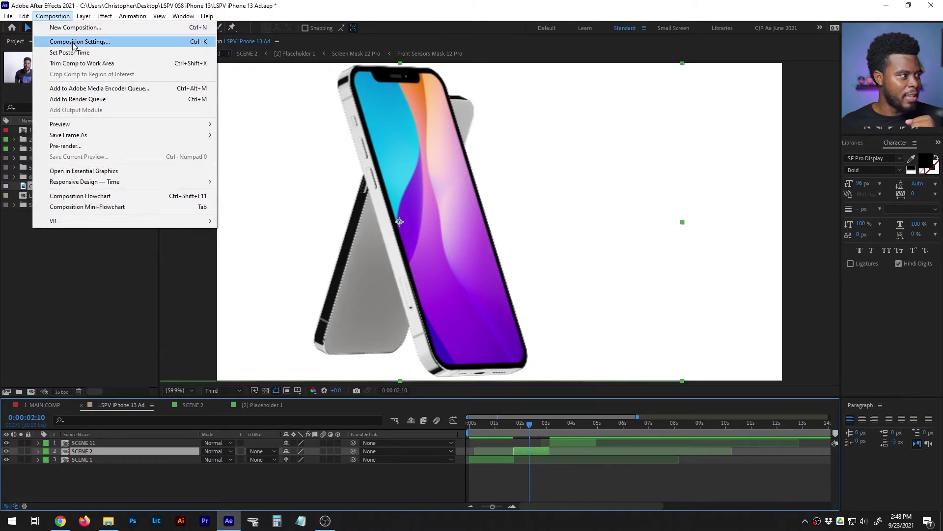
left_click(74, 42)
left_click(481, 276)
left_click_drag(589, 249, 557, 305)
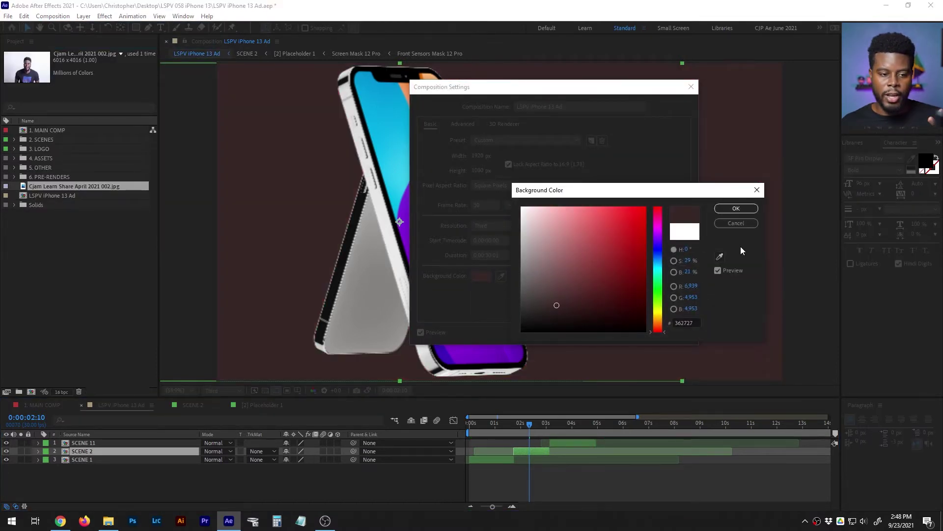
left_click(735, 223)
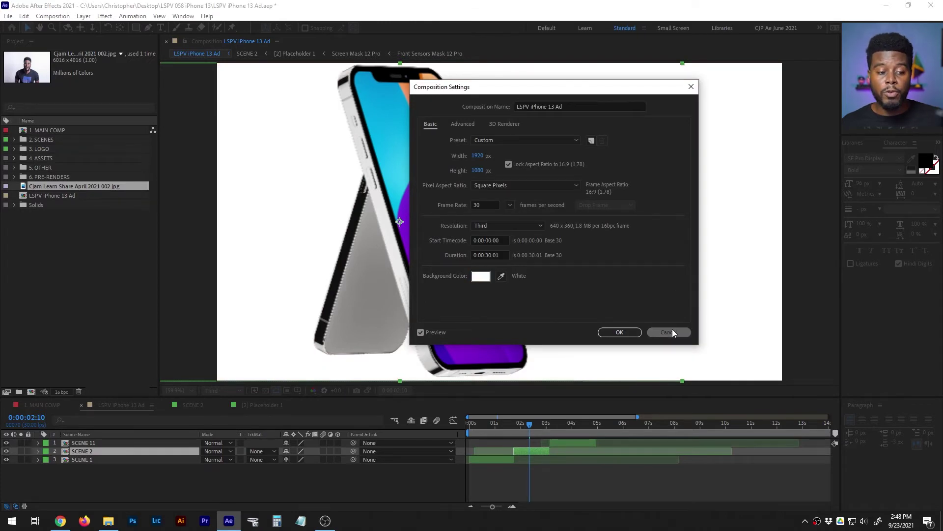
left_click(669, 331)
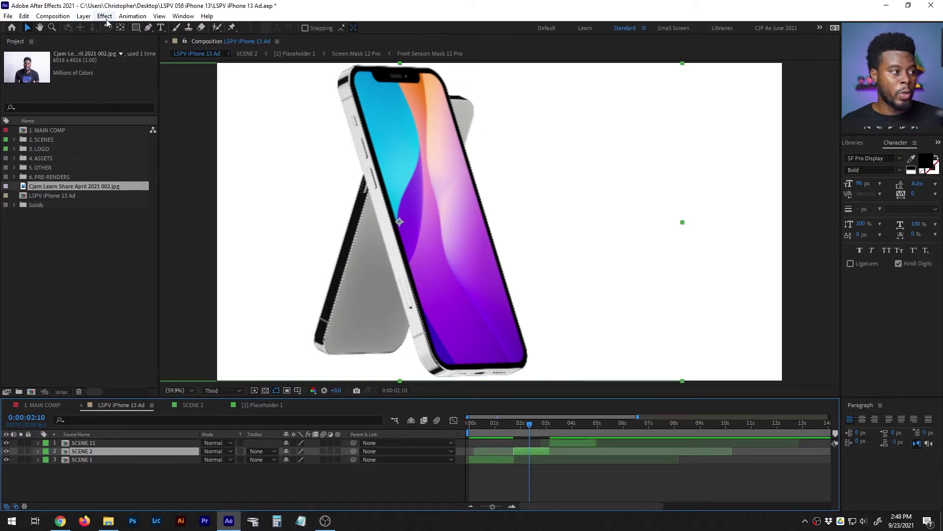
- Try a pure red background color for the LSPV iPhone 13 Ad composition and discard the settings
left_click(71, 17)
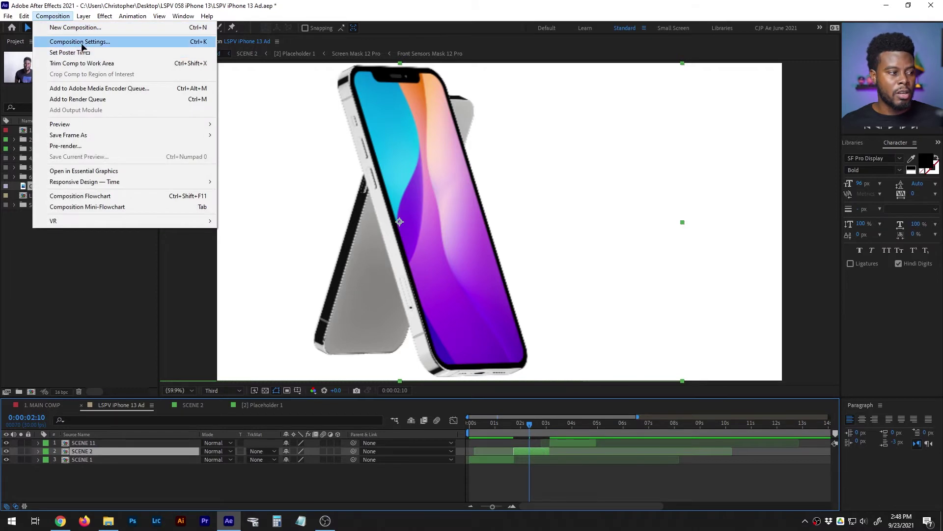
left_click(83, 40)
left_click(481, 276)
mouse_move(582, 250)
left_mouse_down()
mouse_move(631, 255)
mouse_move(645, 207)
left_mouse_up()
left_click(736, 224)
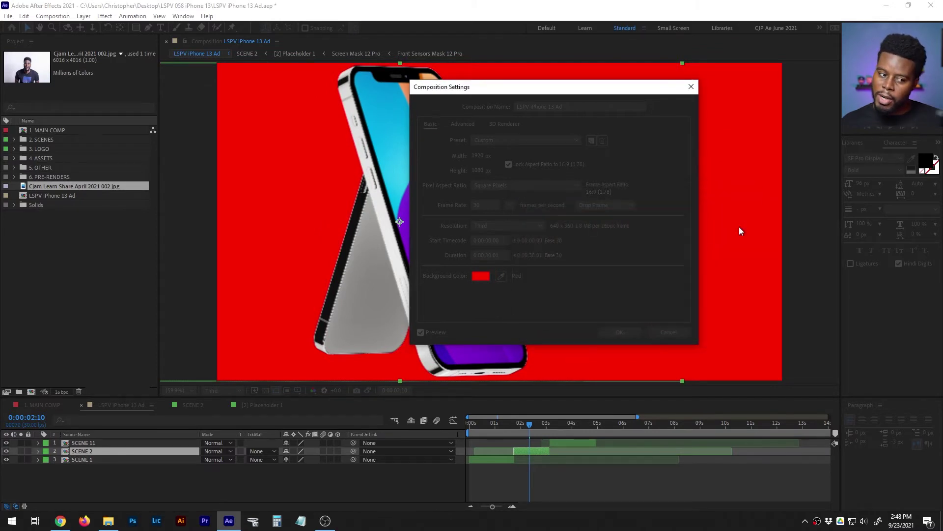
left_click(666, 333)
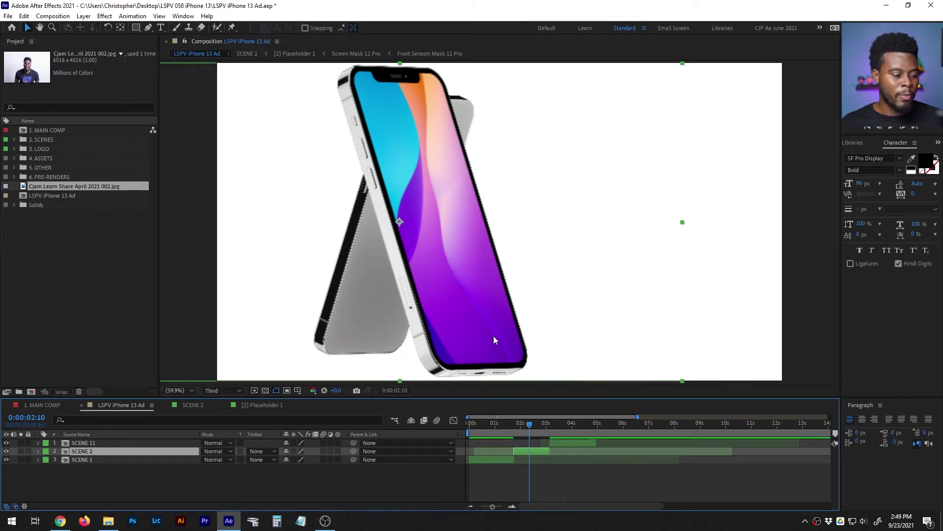
- Nudge the SCENE 2 layer further left to widen the empty area beside the phones
key("shift+Left")
key("shift+Left")
key("shift+Left")
key("shift+Left")
key("shift+Left")
key("shift+Left")
key("shift+Left")
key("shift+Left")
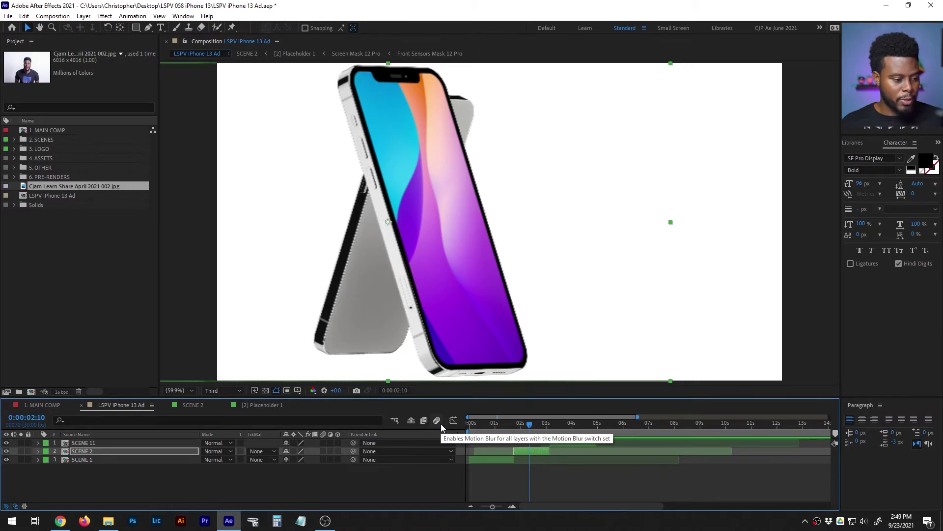
- Preview the sequence from the beginning to check SCENE 2's new position, stopping at 0:00:02:11
left_click(529, 466)
left_click_drag(511, 424, 446, 424)
key("space")
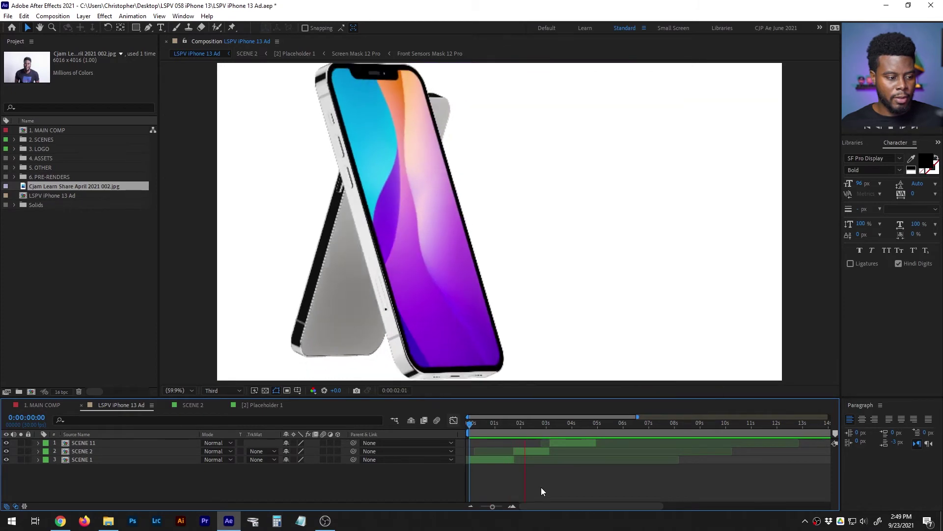
key("space")
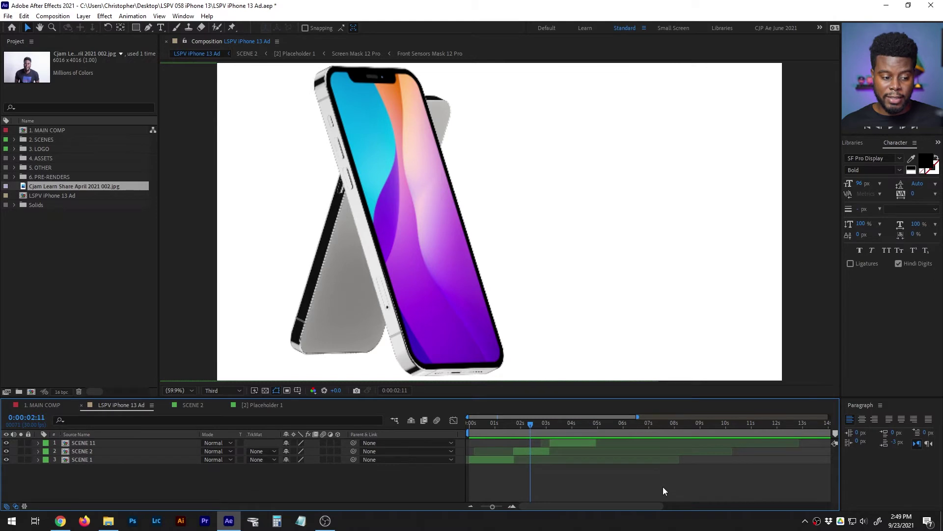
- Add a text layer reading "The Pro is here" in the empty white area beside the phones
key("t")
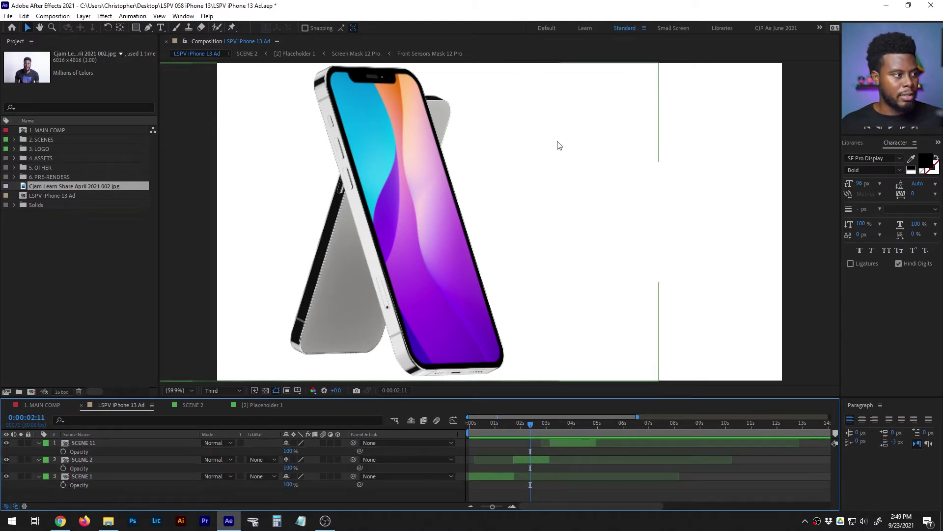
key("t")
key("ctrl+t")
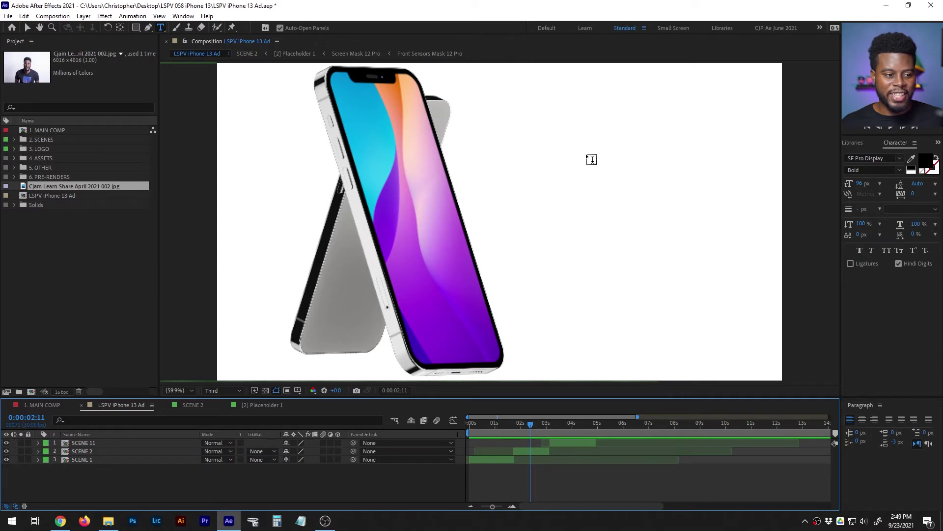
left_click(591, 156)
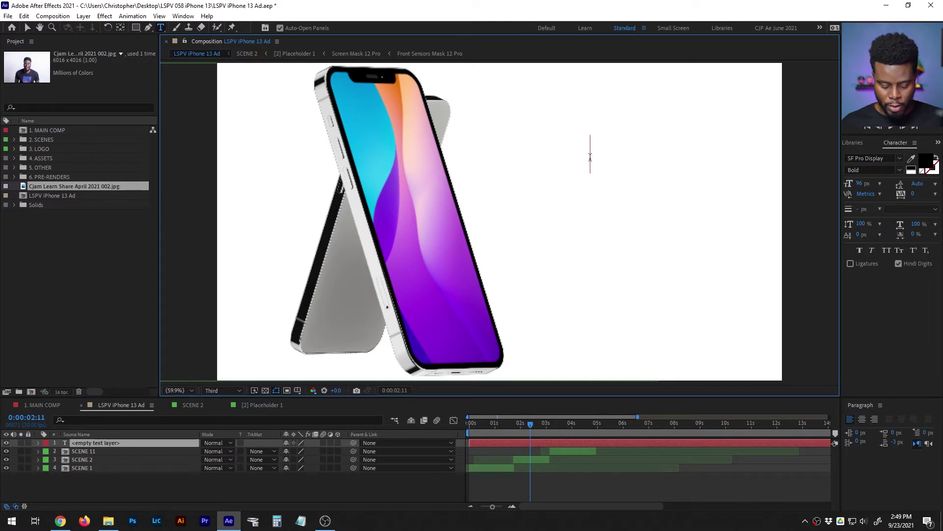
type("The")
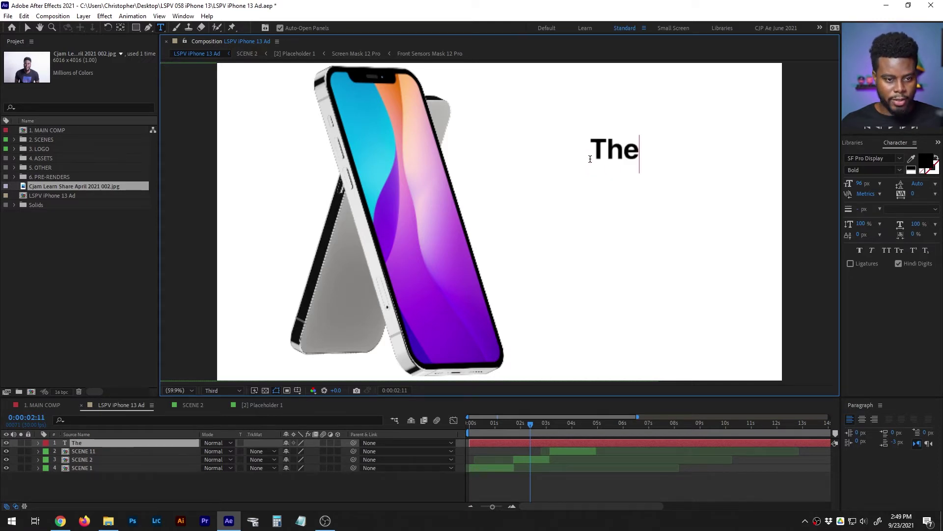
key("ctrl+a")
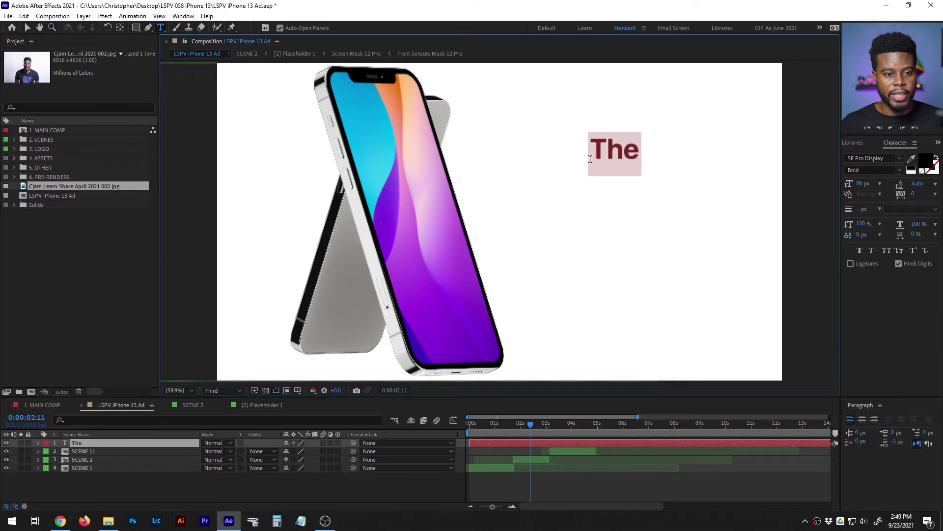
key("Right")
type("Pro ")
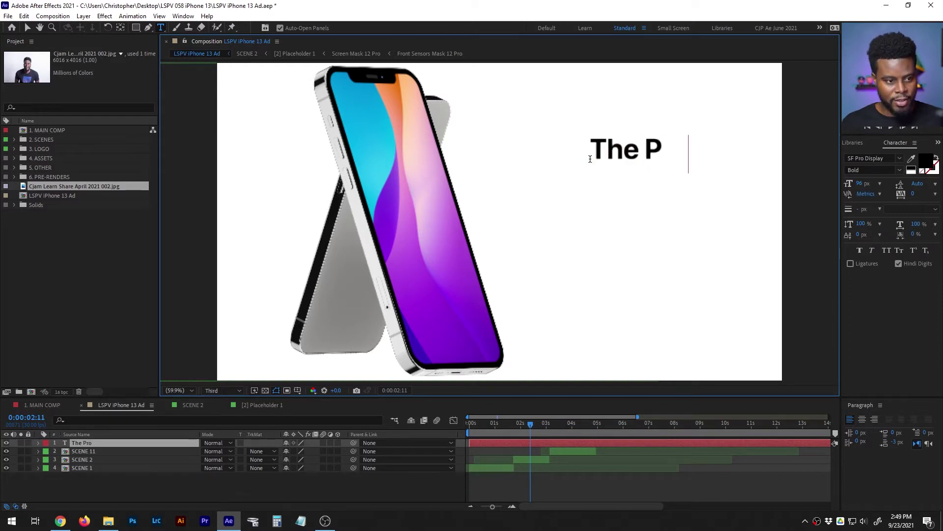
type("is here")
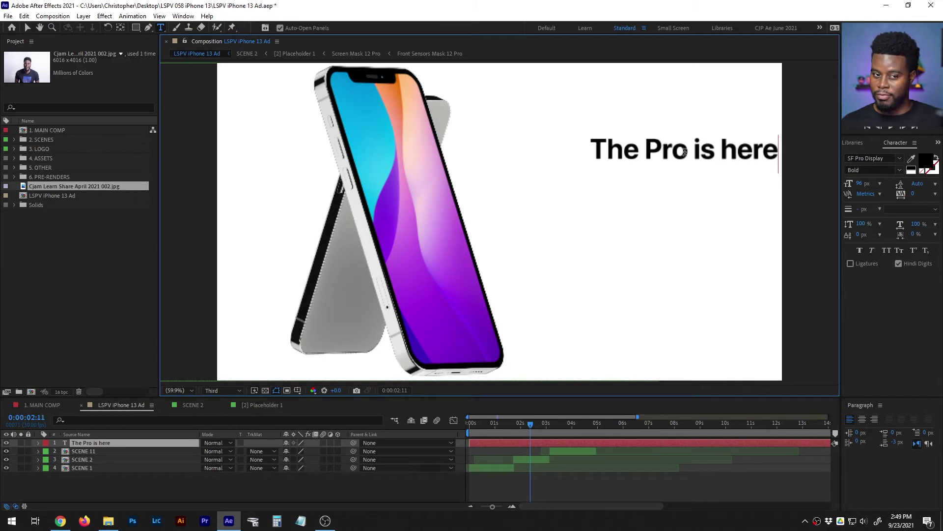
- Set the font style of the whole "The Pro is here" text to SF Pro Display Medium
left_click_drag(685, 151, 574, 152)
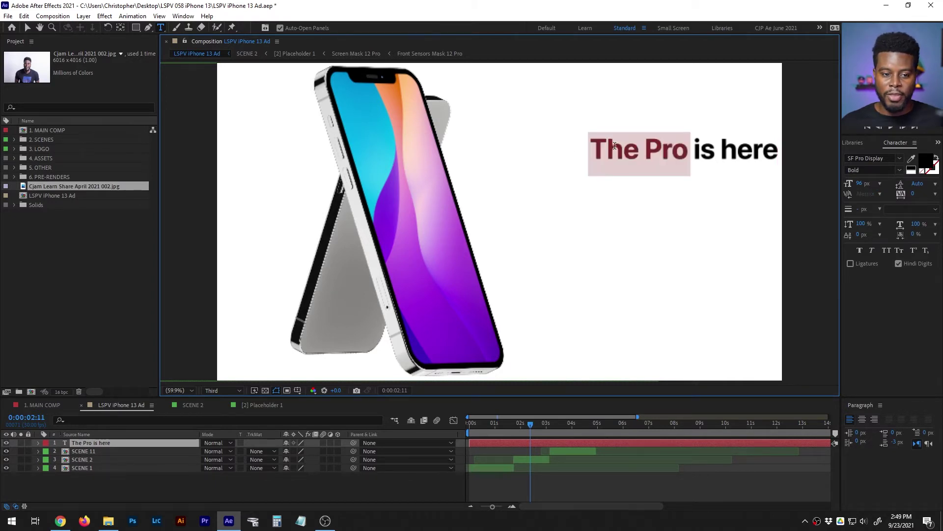
left_click(697, 149)
left_click_drag(596, 153, 781, 152)
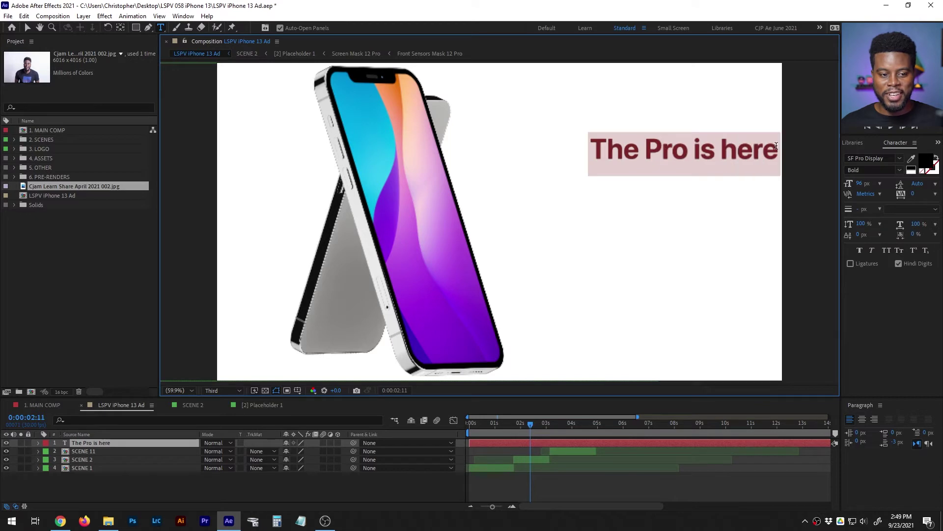
left_click(899, 166)
left_click(876, 220)
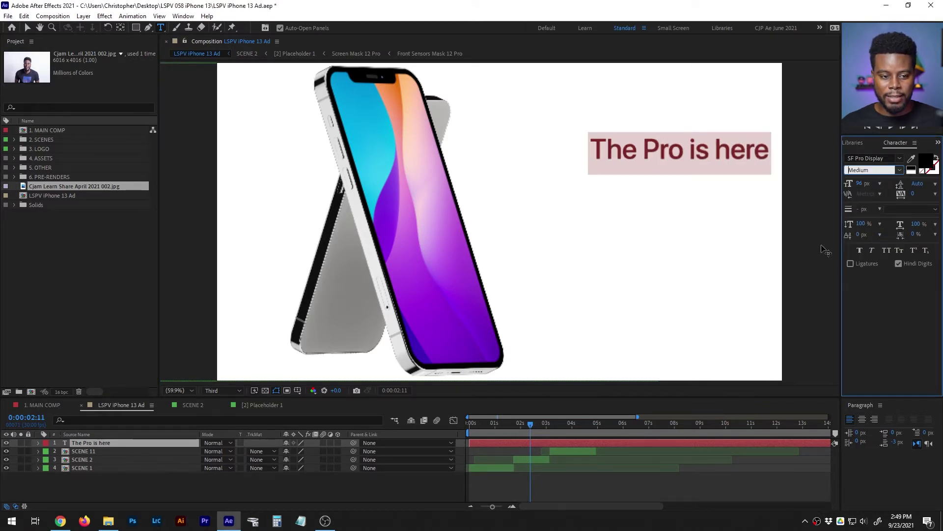
- Finish editing the headline and move it slightly down and closer to the phones
left_click(560, 444)
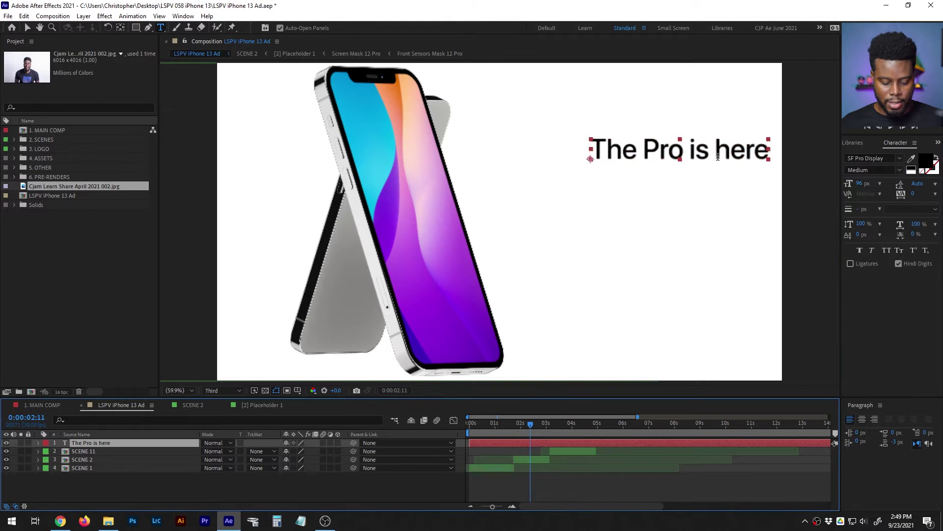
key("v")
left_click_drag(718, 156, 678, 181)
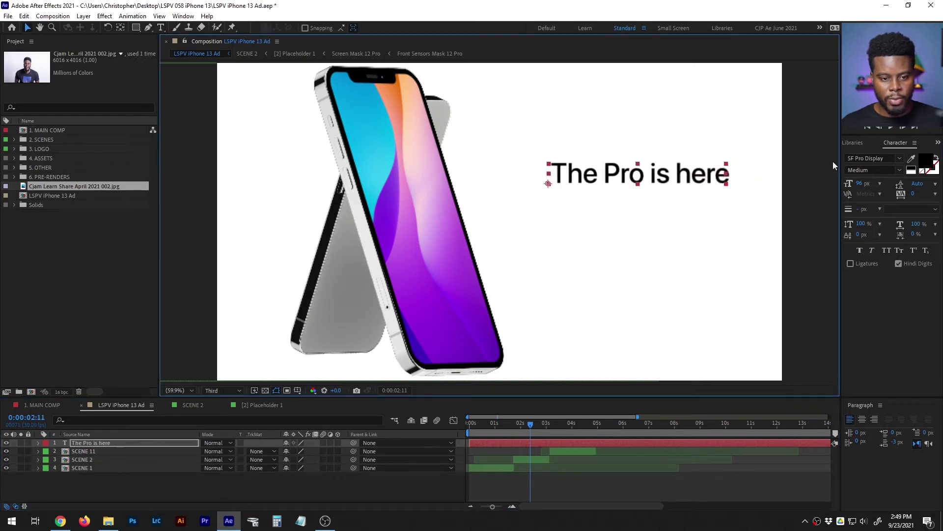
- Reopen the headline text for editing with the insertion point right after "Pro"
double_click(640, 173)
left_click(641, 173)
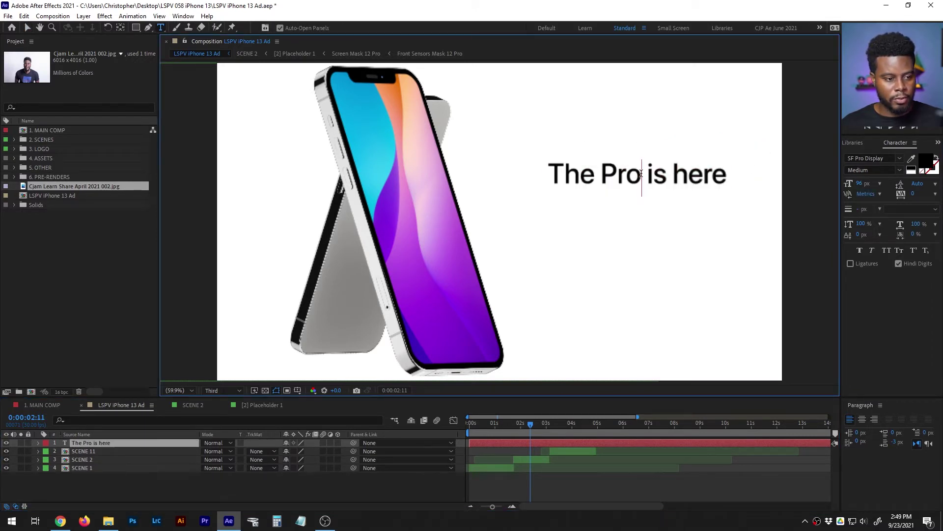
- Replace the headline text with "The tool for Pros" on the first line and "is here" on the second
left_click_drag(640, 173, 605, 172)
key("ctrl+a")
type("The tool for ")
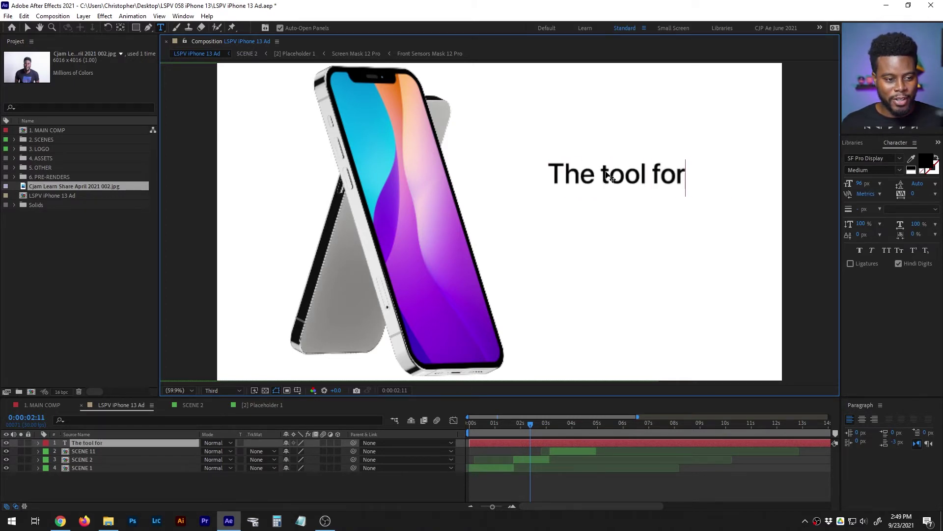
type("Pros")
key("Return")
type("is here")
- Right-align the two-line headline and move it into the white space beside the phone
key("ctrl+a")
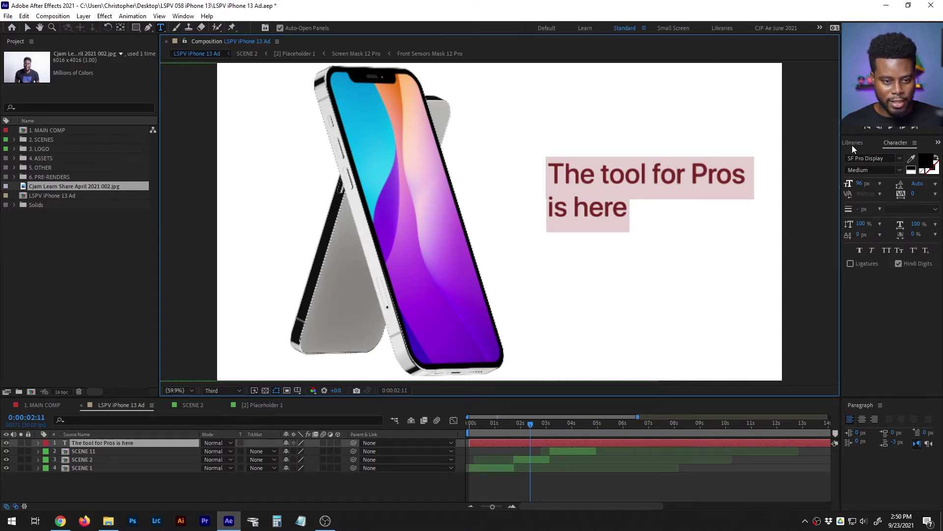
mouse_move(841, 144)
left_mouse_down()
mouse_move(805, 145)
mouse_move(830, 144)
left_mouse_up()
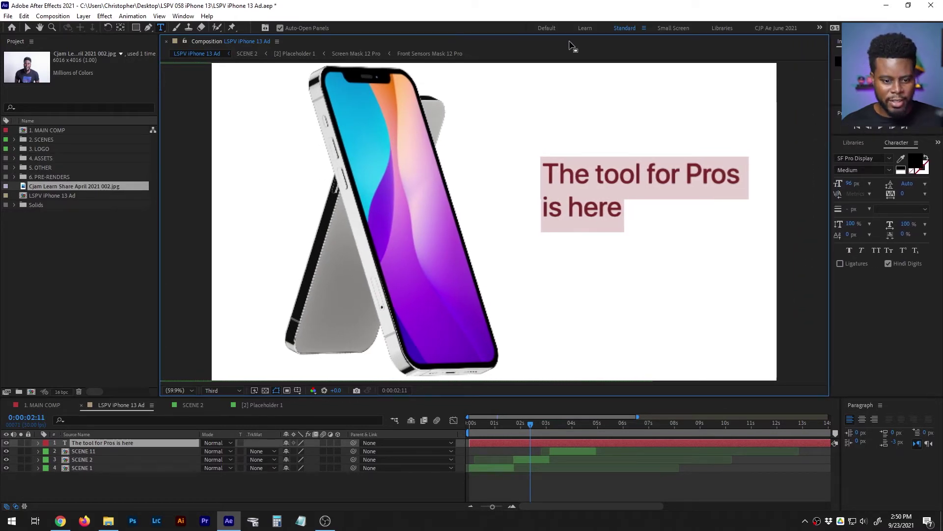
left_click(874, 419)
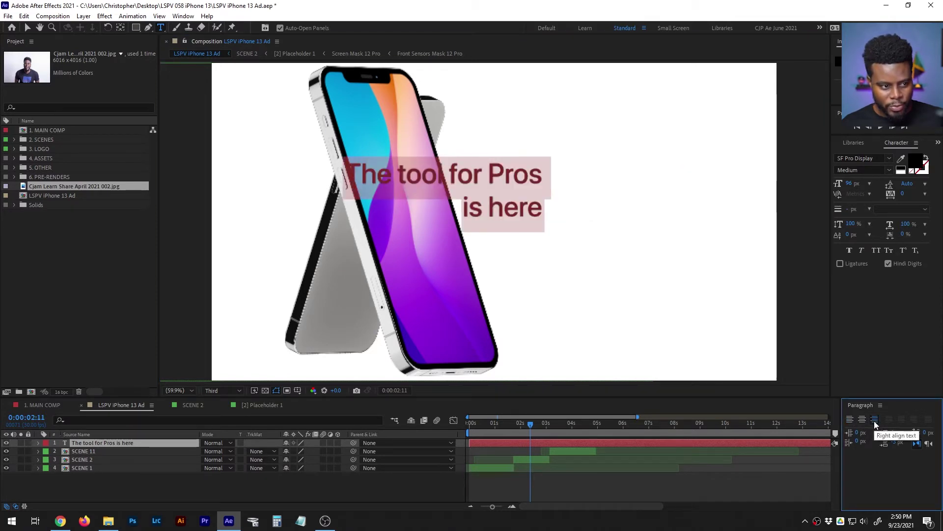
left_click(578, 441)
key("v")
left_click_drag(498, 192, 694, 196)
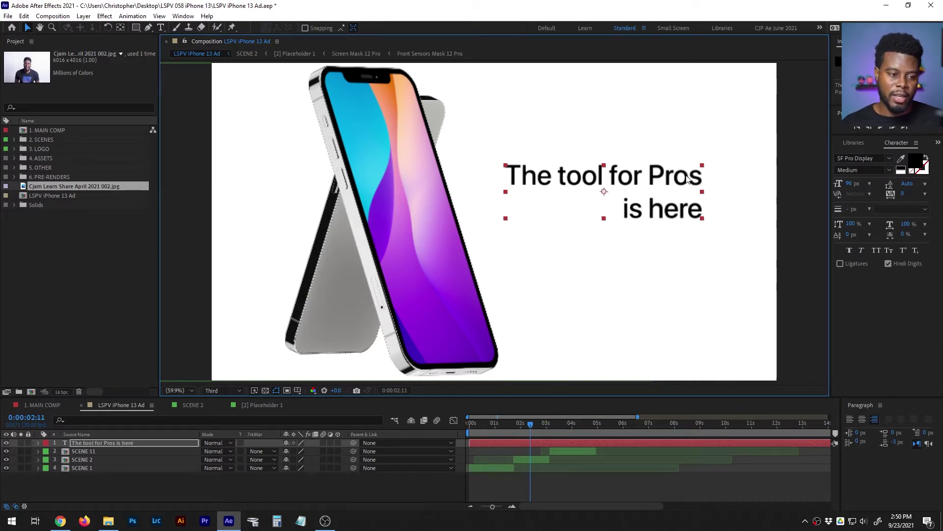
- Set the font style of the whole headline to Regular
double_click(688, 178)
triple_click(607, 189)
left_click_drag(516, 184, 715, 211)
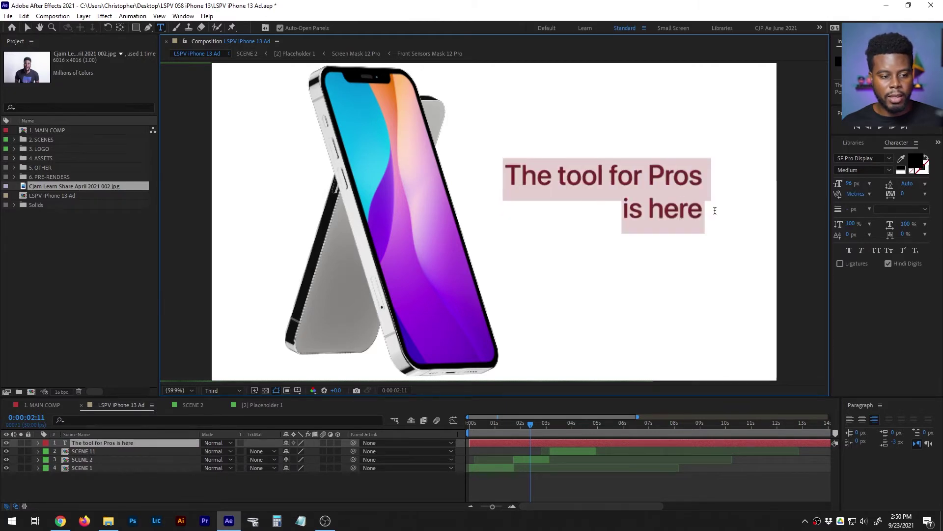
left_click(890, 172)
left_click(855, 212)
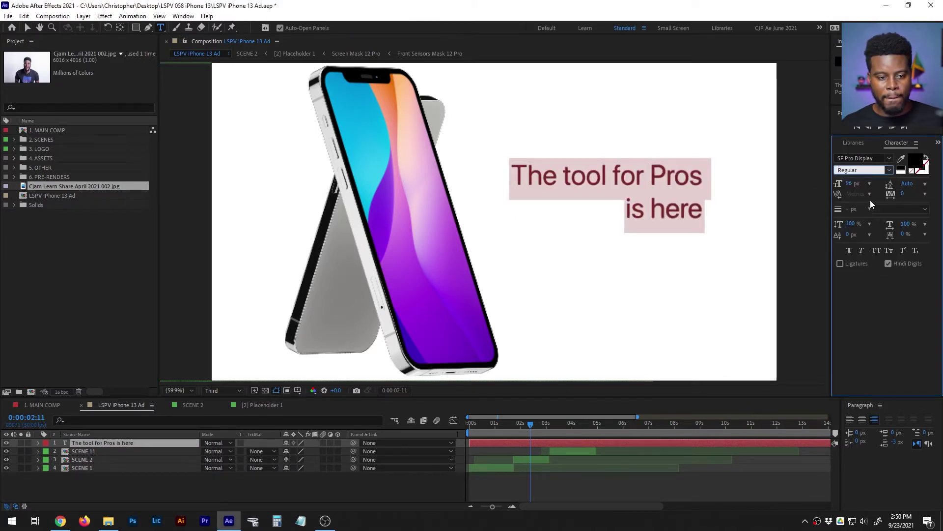
- Set only the word "Pros" in the headline to Bold
left_click(634, 210)
left_click_drag(649, 171, 706, 174)
left_click(892, 174)
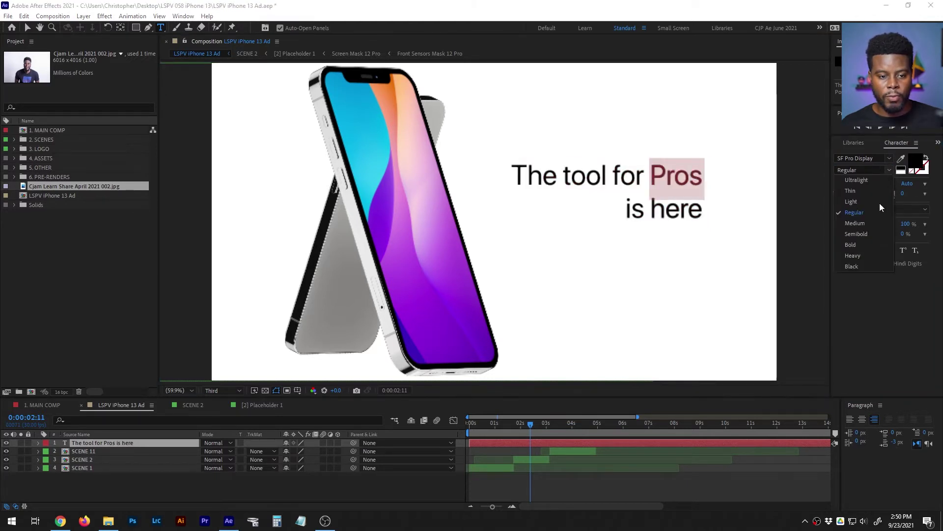
left_click(850, 244)
left_click(592, 447)
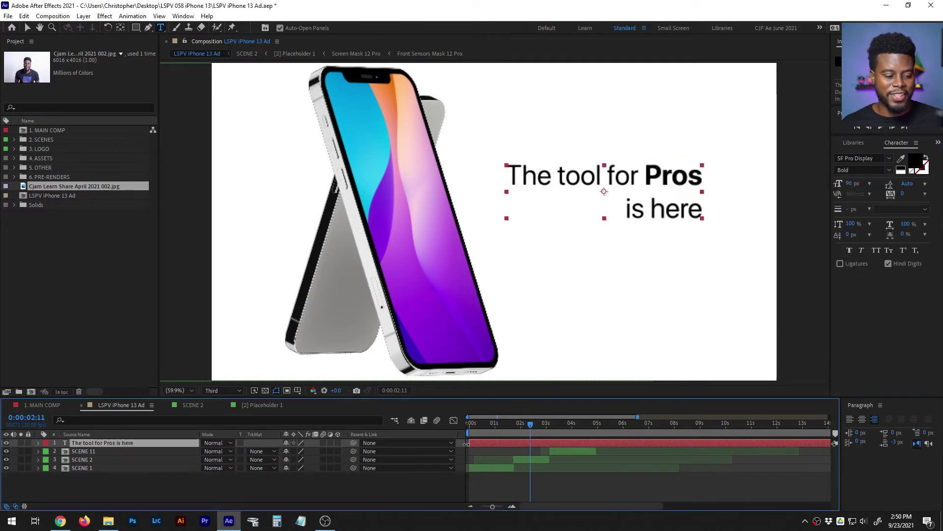
- Start the text layer at the cut from SCENE 1 to SCENE 2 and shorten it to end at about 7 seconds
left_click_drag(482, 444, 555, 444)
key("ctrl+z")
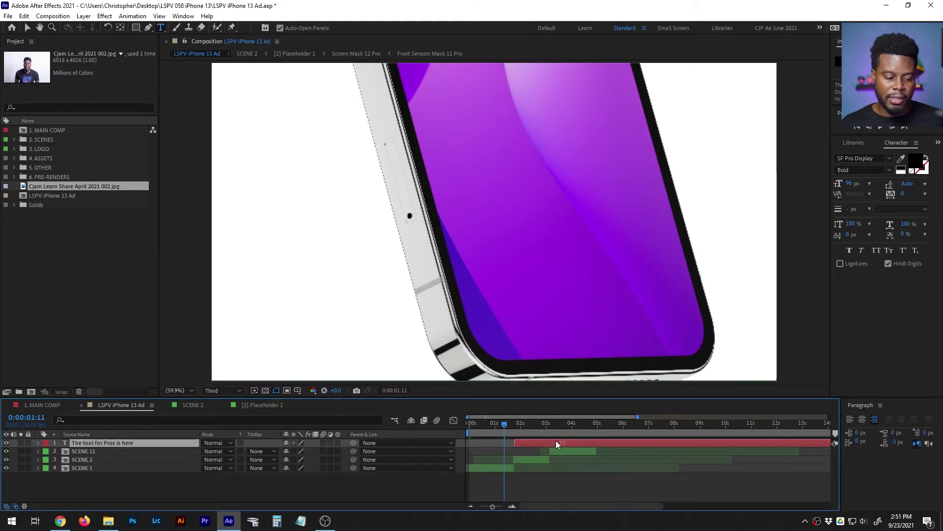
key("[")
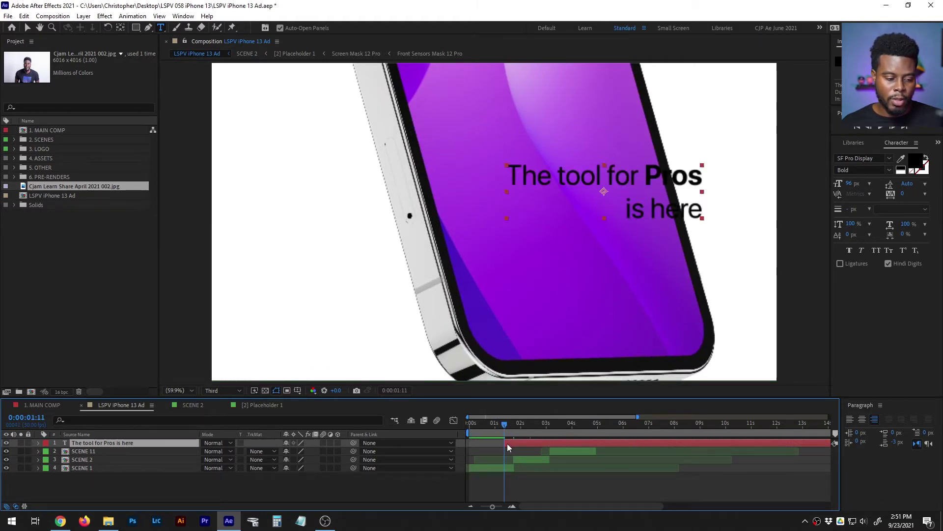
left_click_drag(508, 443, 542, 441)
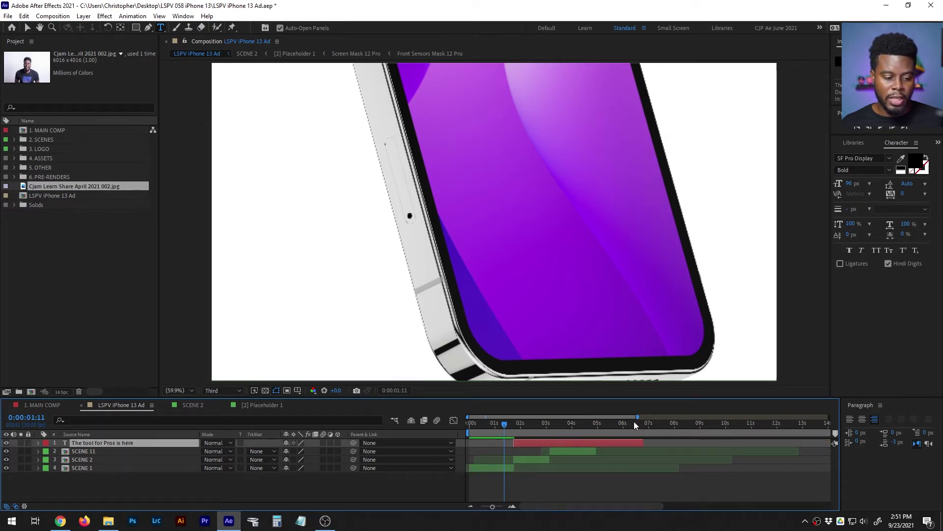
left_click_drag(637, 417, 662, 418)
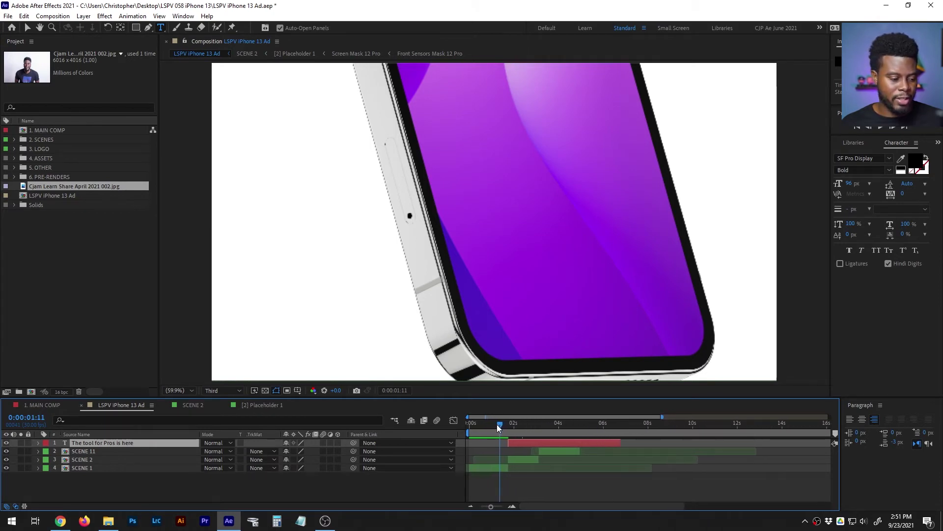
left_click_drag(406, 398, 411, 406)
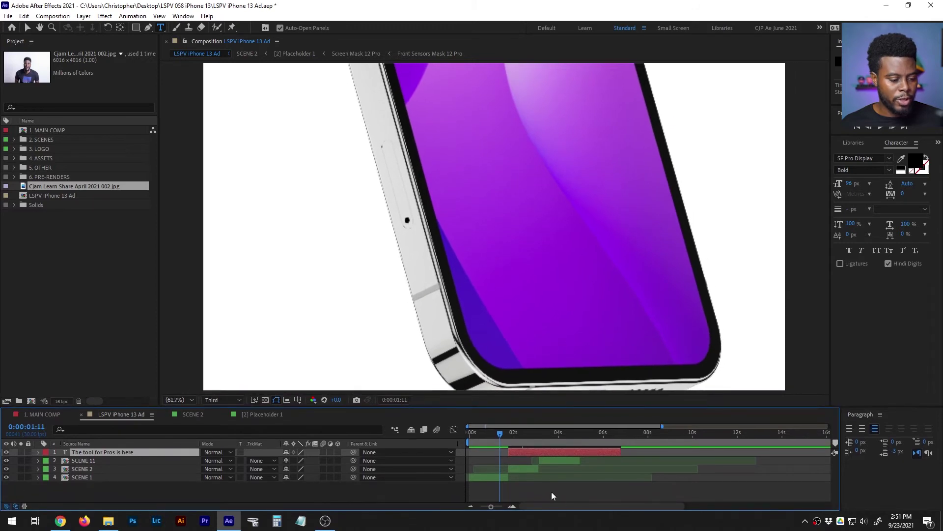
- Preview the cut from SCENE 1 to SCENE 2 and examine the overlapping frame at 0:00:01:22
key("space")
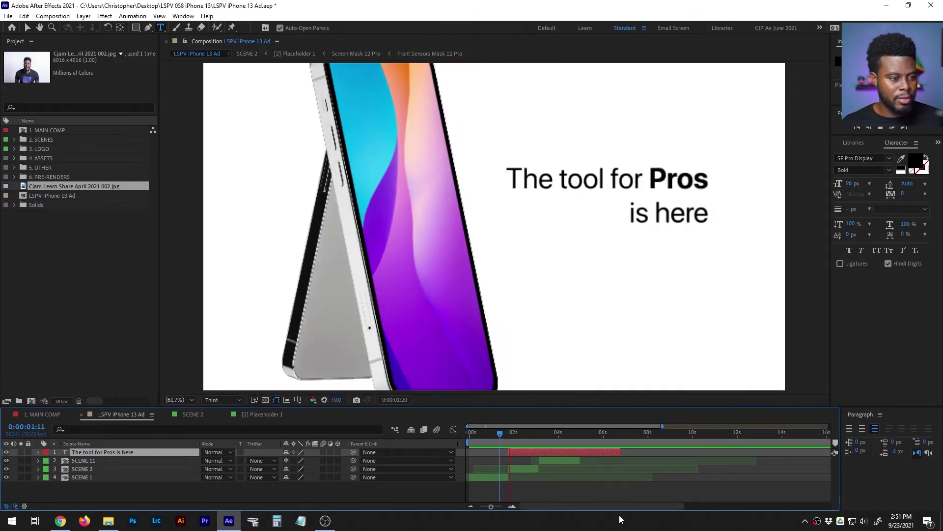
key("space")
left_click(507, 433)
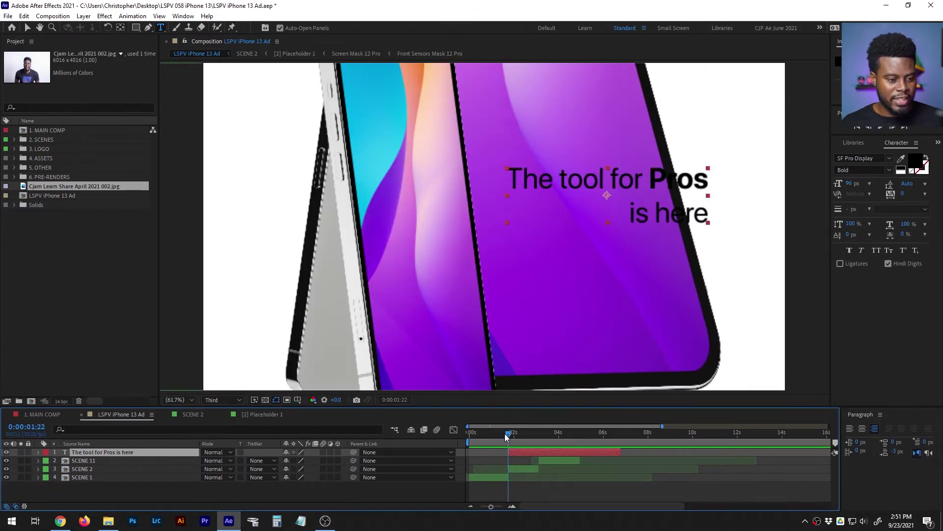
key("space")
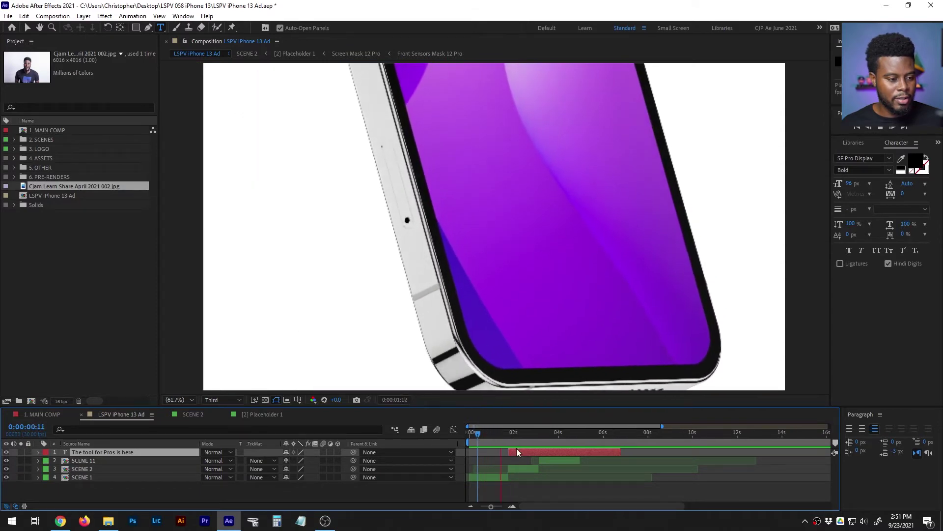
key("space")
left_click(510, 434)
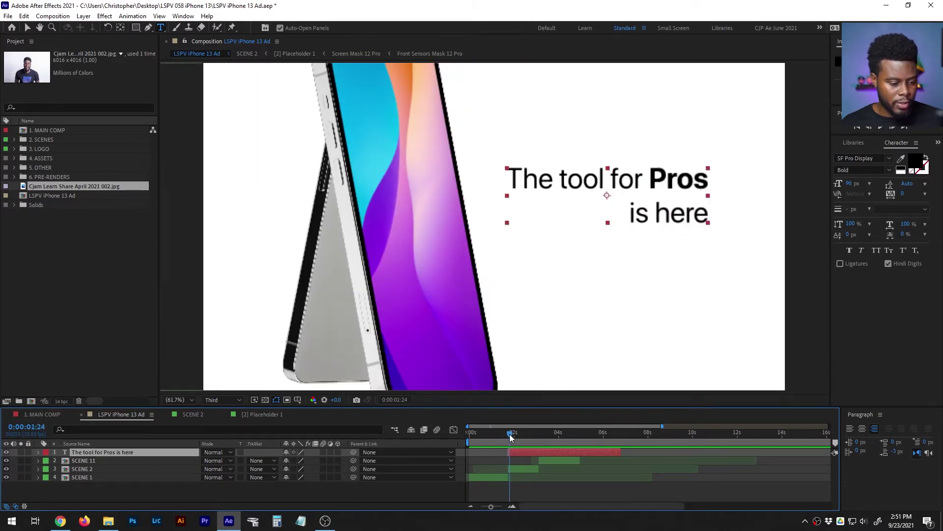
left_click(508, 434)
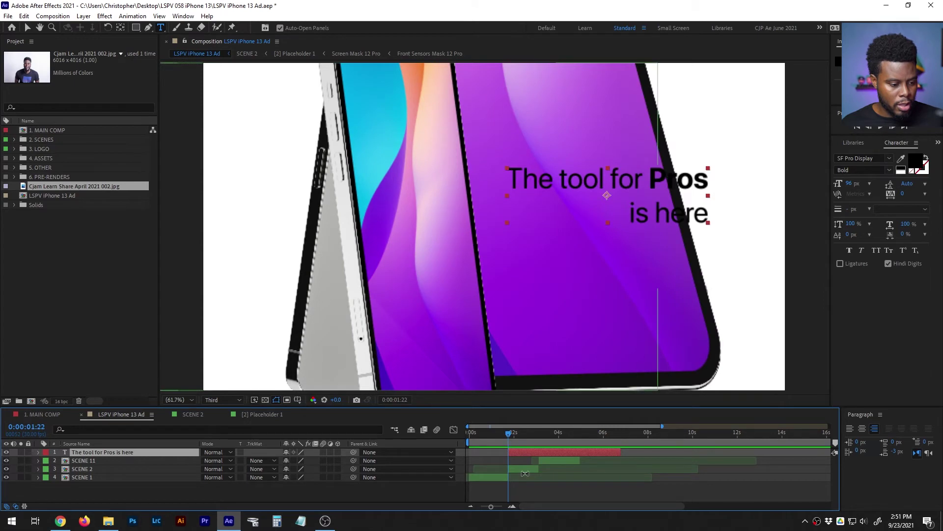
left_click(519, 467)
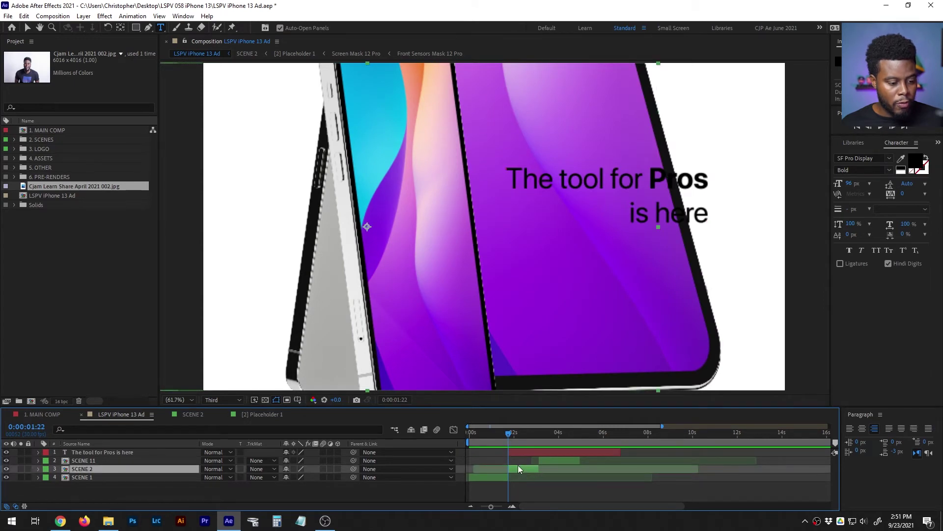
left_click(7, 469)
left_click(6, 470)
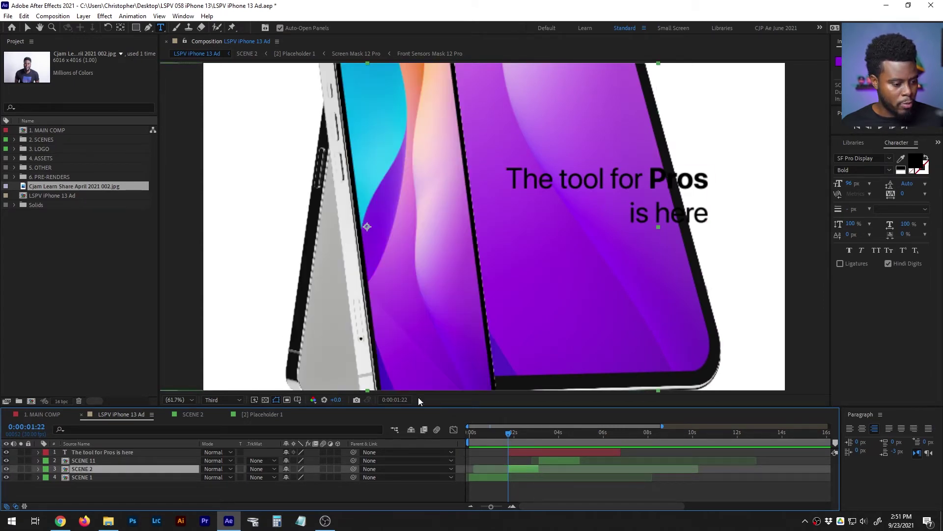
- Shift SCENE 2 and the text layer one frame later so both start exactly where SCENE 1 ends
left_click(576, 489)
key("equal")
key("equal")
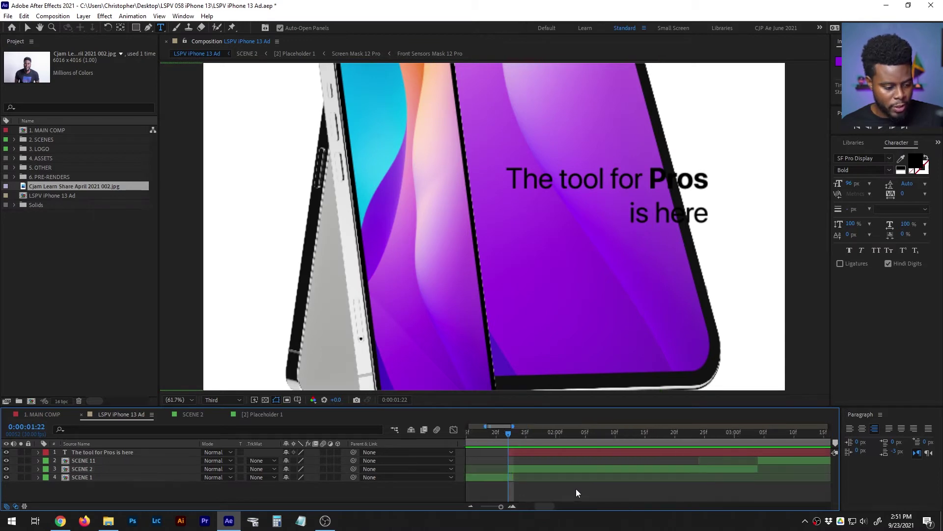
key("equal")
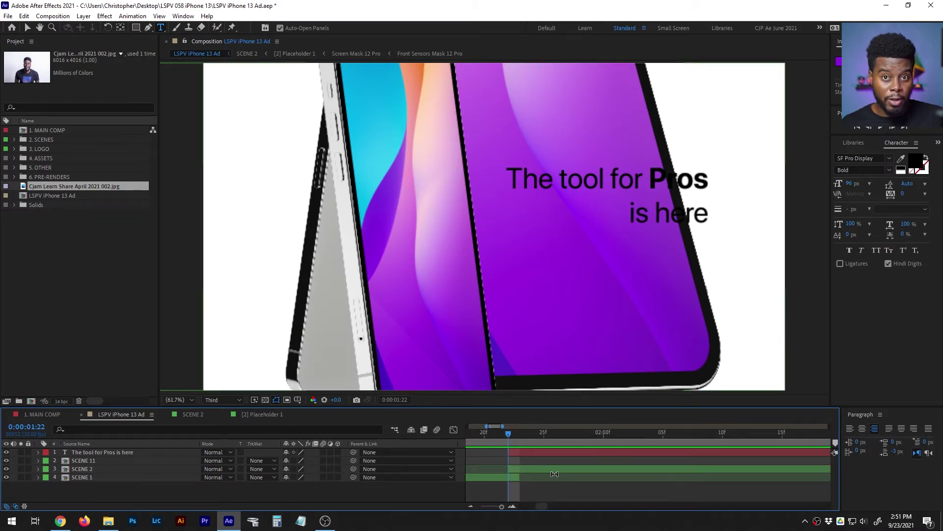
key("minus")
key("minus")
key("minus")
key("minus")
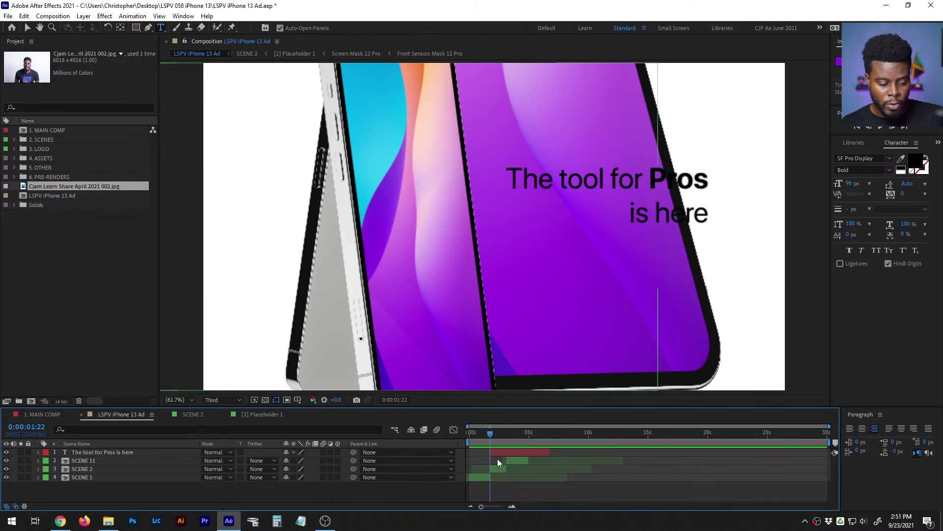
key("equal")
mouse_move(500, 507)
left_mouse_down()
mouse_move(484, 506)
mouse_move(501, 506)
left_mouse_up()
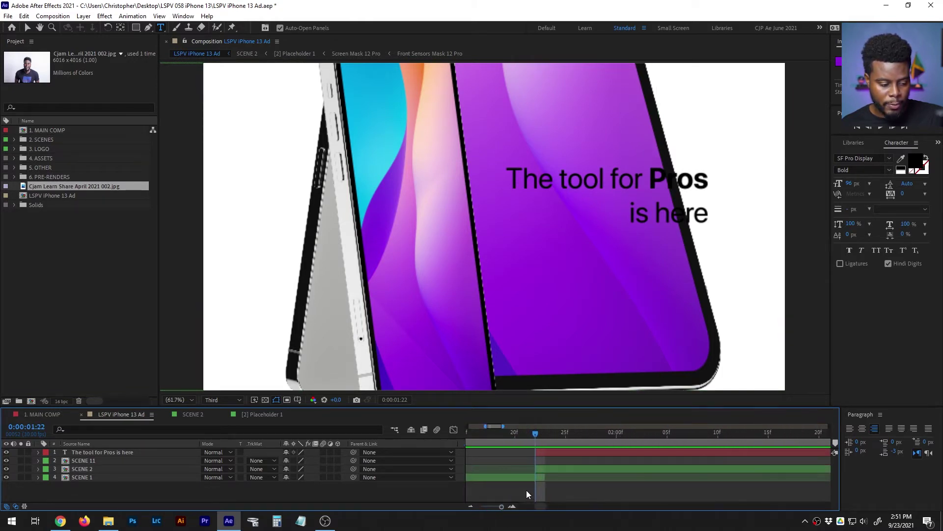
left_click(547, 471)
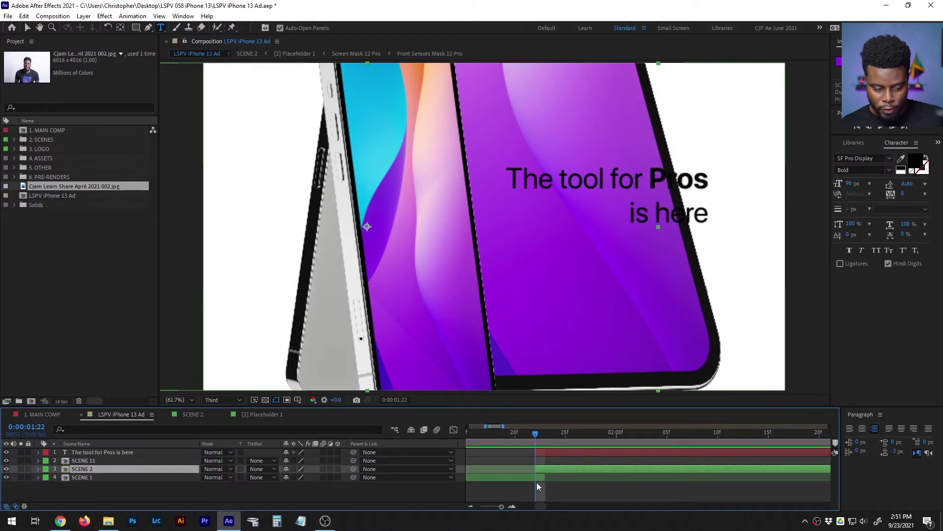
mouse_move(557, 468)
left_mouse_down()
mouse_move(569, 468)
mouse_move(555, 453)
left_mouse_up()
left_click(544, 453)
left_click(591, 492)
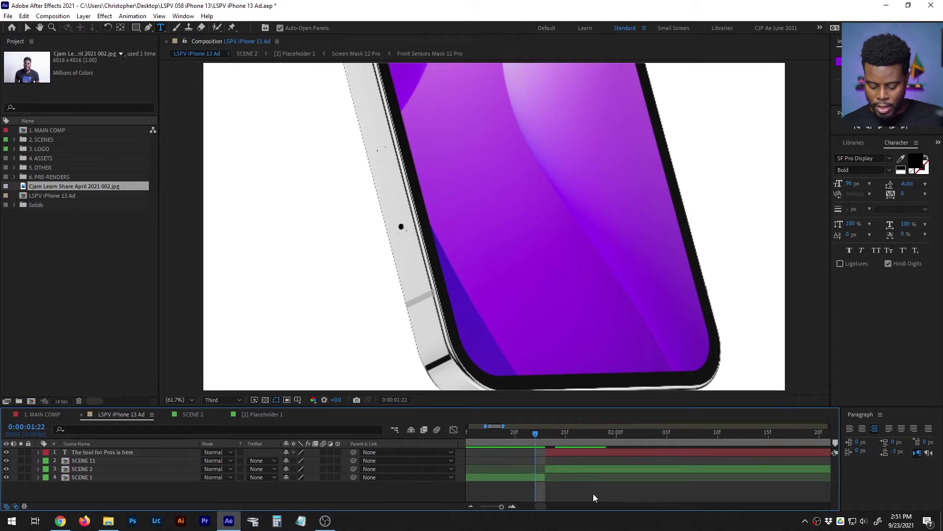
- Play the composition from the start to check the SCENE 1 to SCENE 2 cut and the headline's timing
key("minus")
key("minus")
left_click_drag(508, 436, 471, 435)
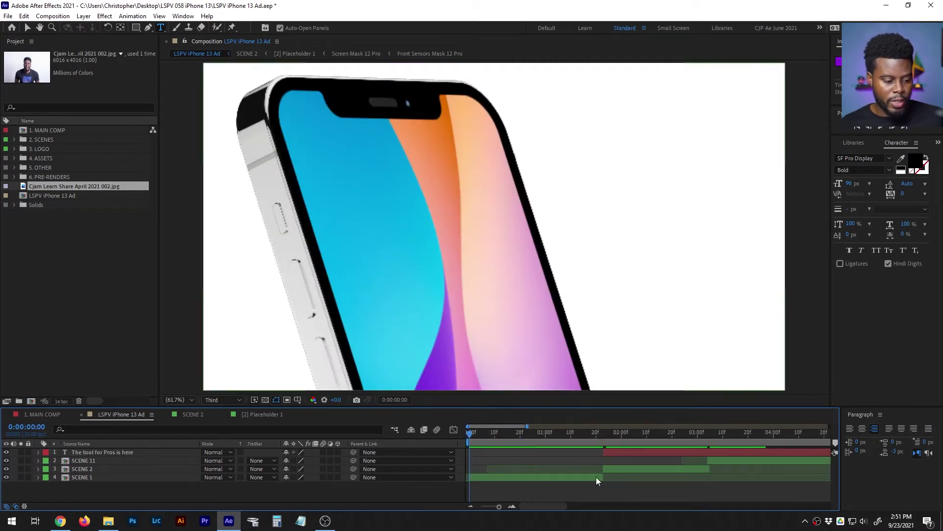
key("space")
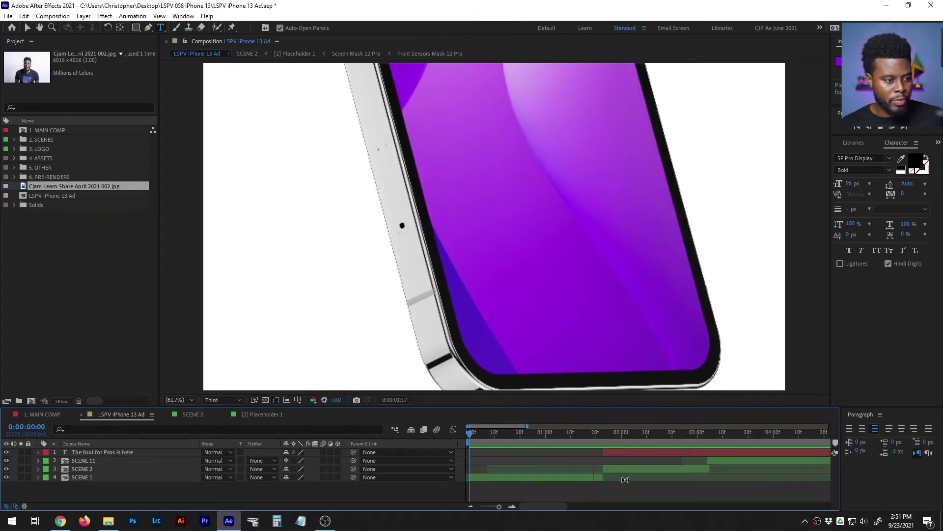
left_click(590, 434)
left_click_drag(589, 434, 490, 436)
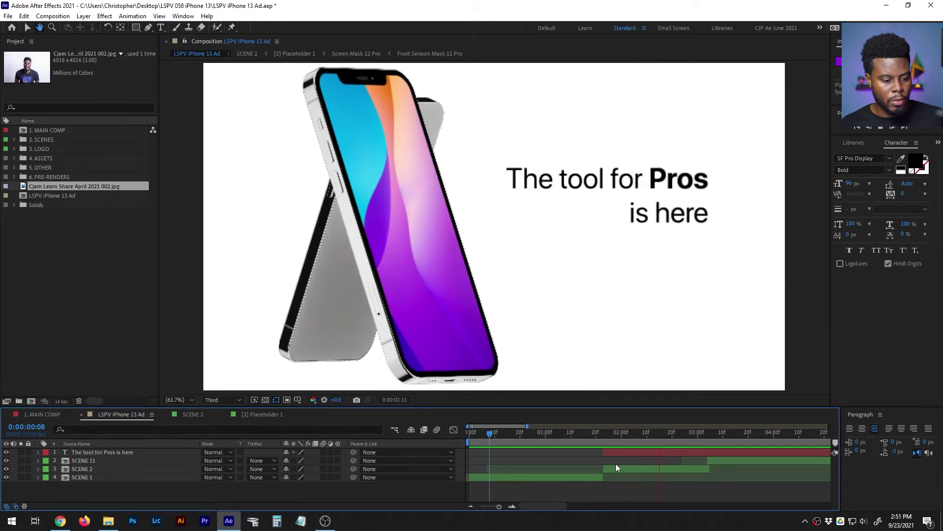
left_click(589, 435)
key("minus")
left_click_drag(539, 436, 500, 438)
key("space")
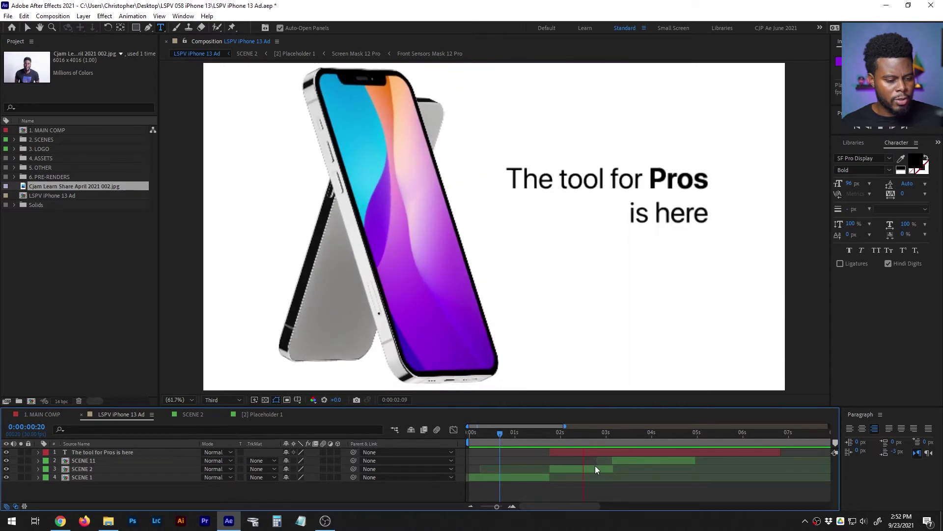
key("space")
- Trim the text layer's end to the end of SCENE 2, and shift SCENE 11 one frame later to start there
left_click_drag(782, 451, 612, 456)
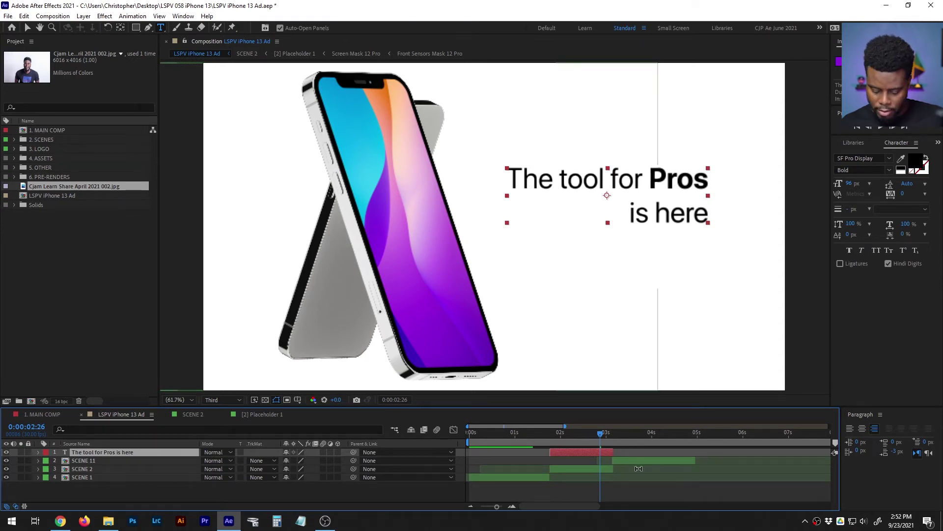
left_click_drag(599, 426, 605, 426)
key("semicolon")
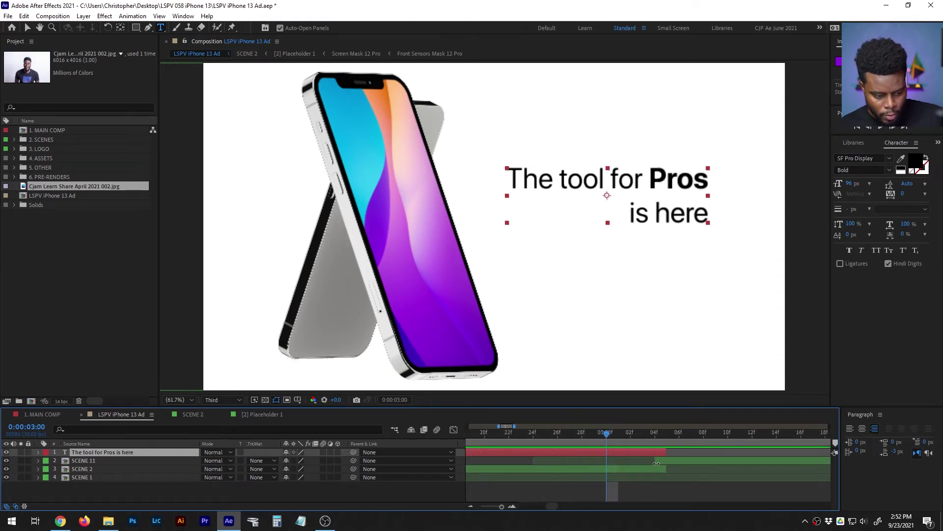
left_click(669, 462)
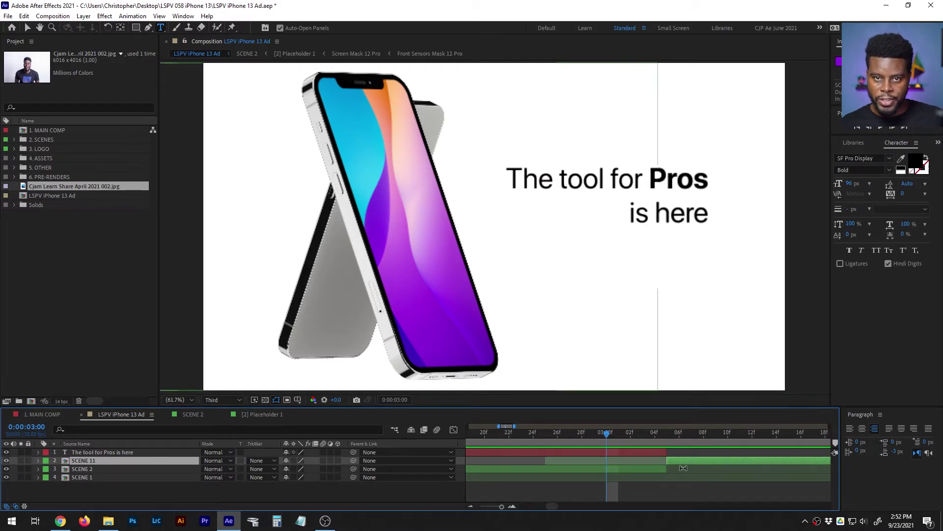
key("minus")
key("minus")
key("minus")
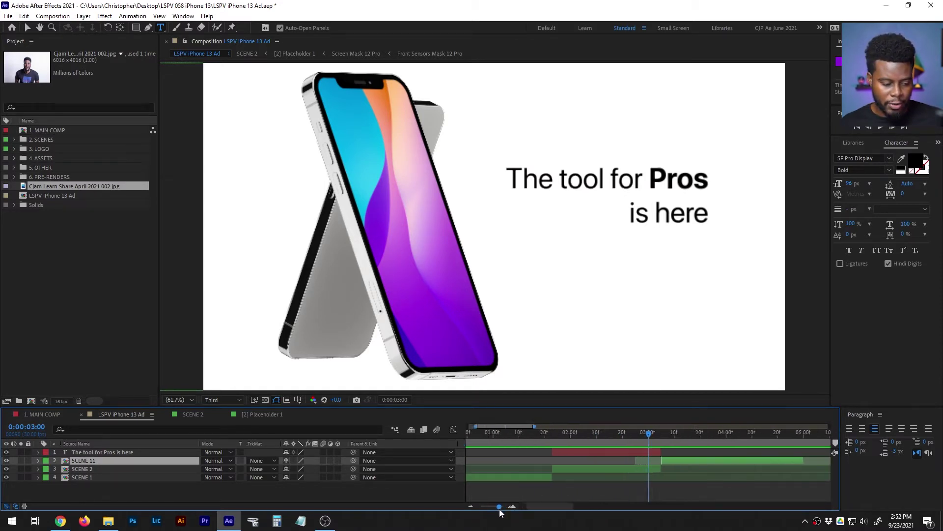
- Add a new headline at 0:00:03:06 reading "Get the all new" with "iPhone 13 Pro" on a second line
left_click(618, 451)
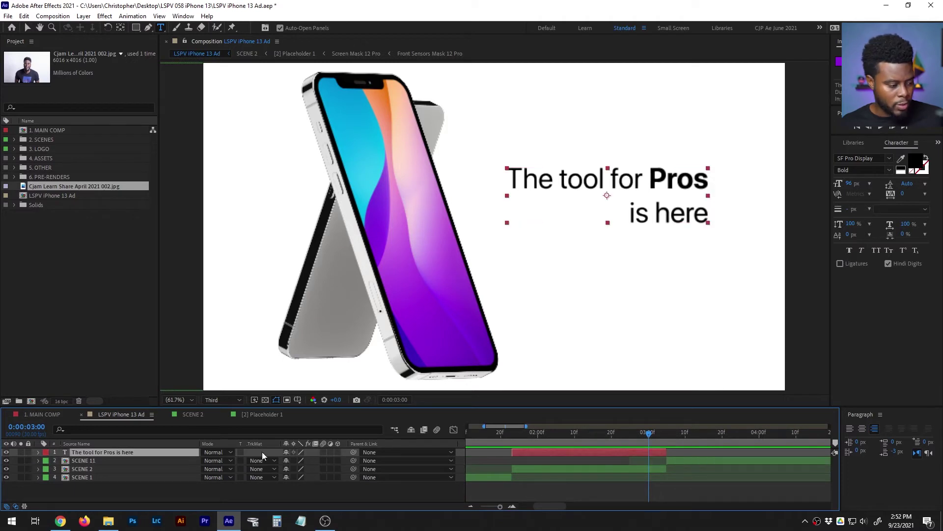
mouse_move(650, 434)
left_mouse_down()
mouse_move(674, 432)
mouse_move(645, 428)
left_mouse_up()
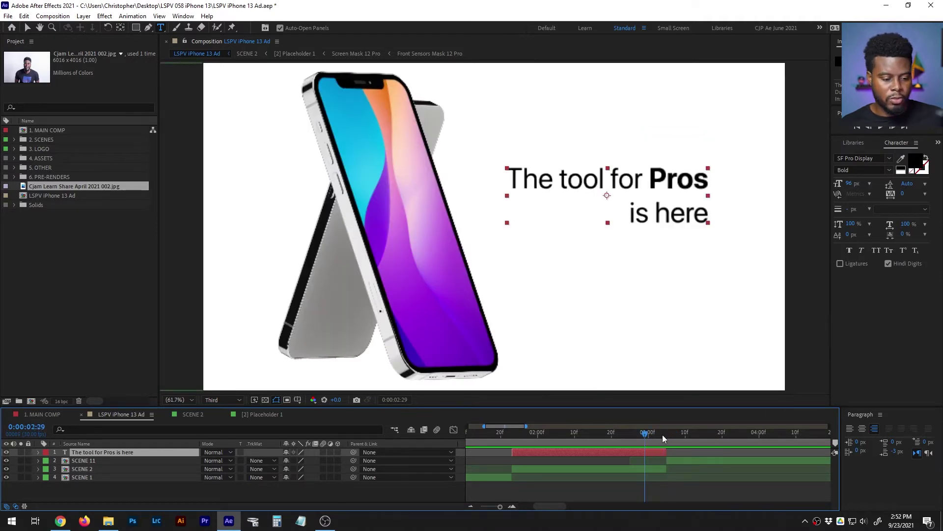
left_click_drag(666, 433, 671, 434)
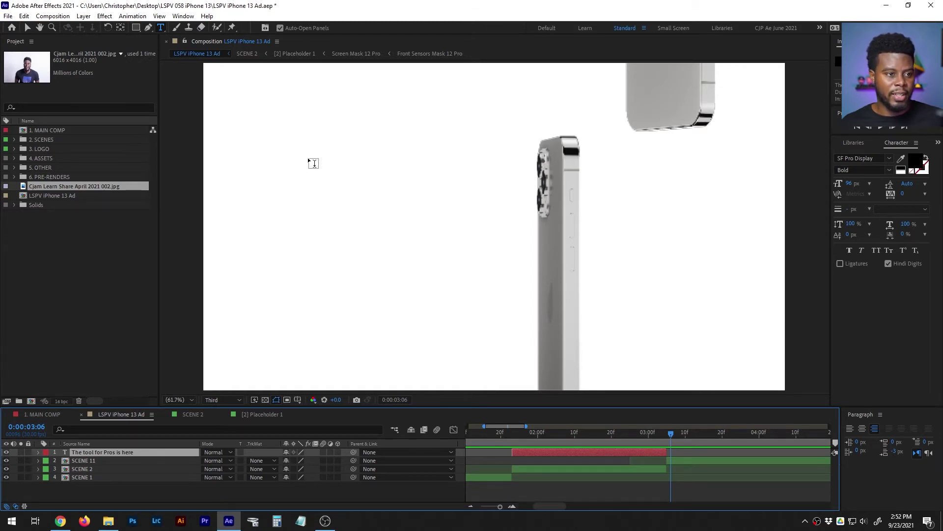
left_click(308, 156)
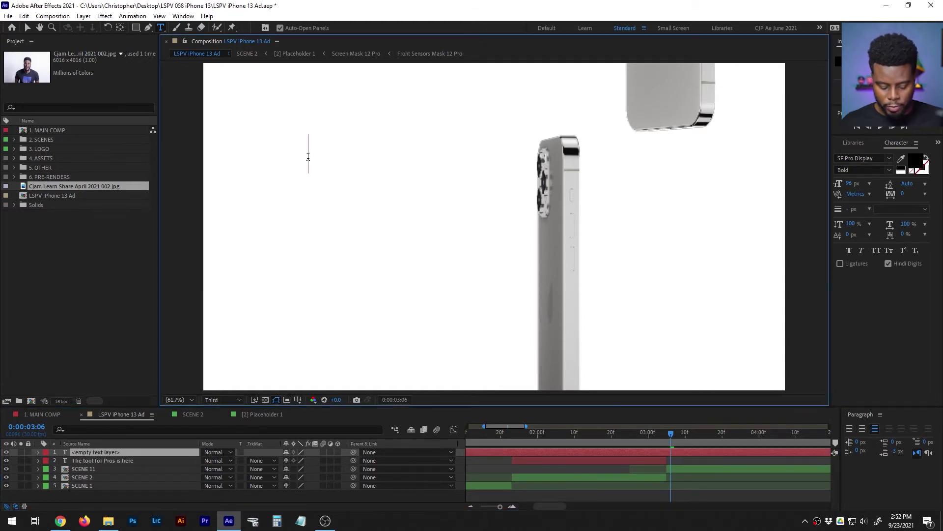
type("The a")
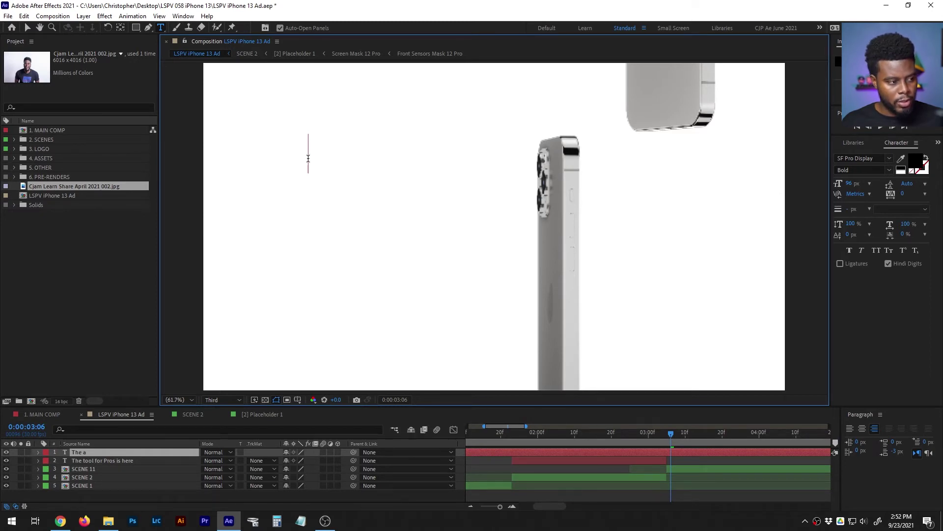
type("ll")
key("ctrl+a")
type("Get")
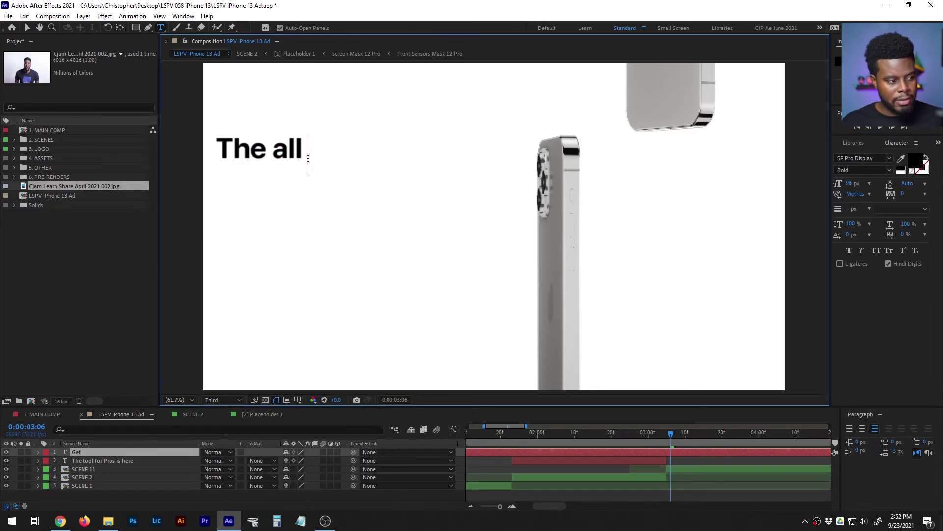
type(" the all new")
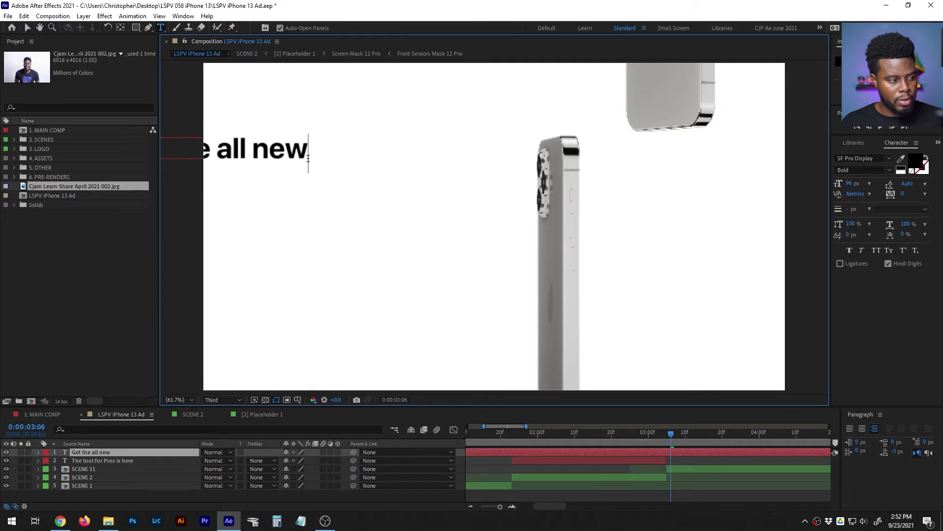
key("Return")
type("iPhone")
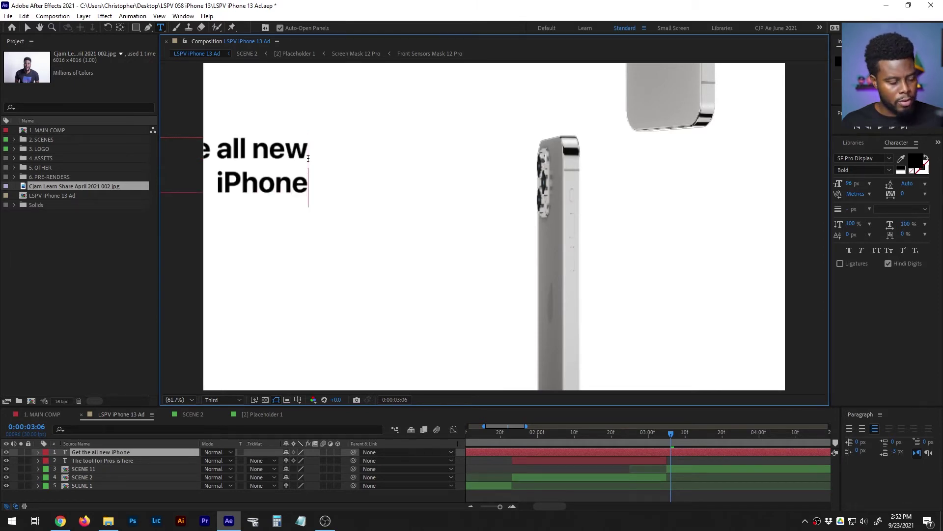
type(" 13 Pro")
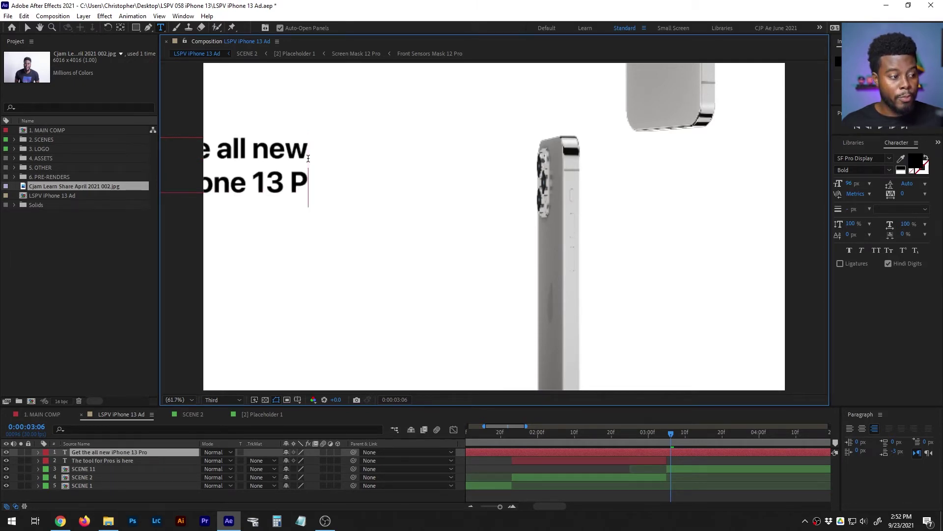
left_click(559, 453)
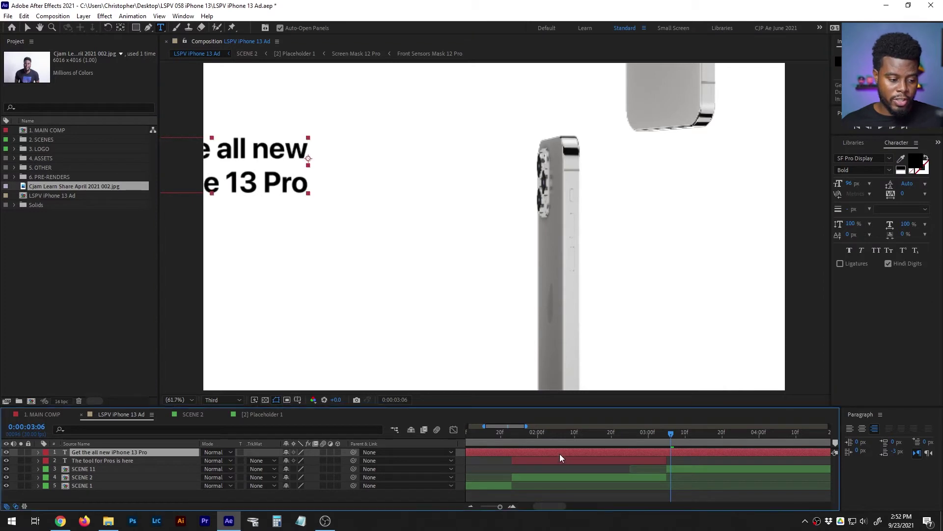
- Shorten the "Get the all new iPhone 13 Pro" text layer to about 3 seconds by trimming its start
left_click_drag(525, 425, 587, 425)
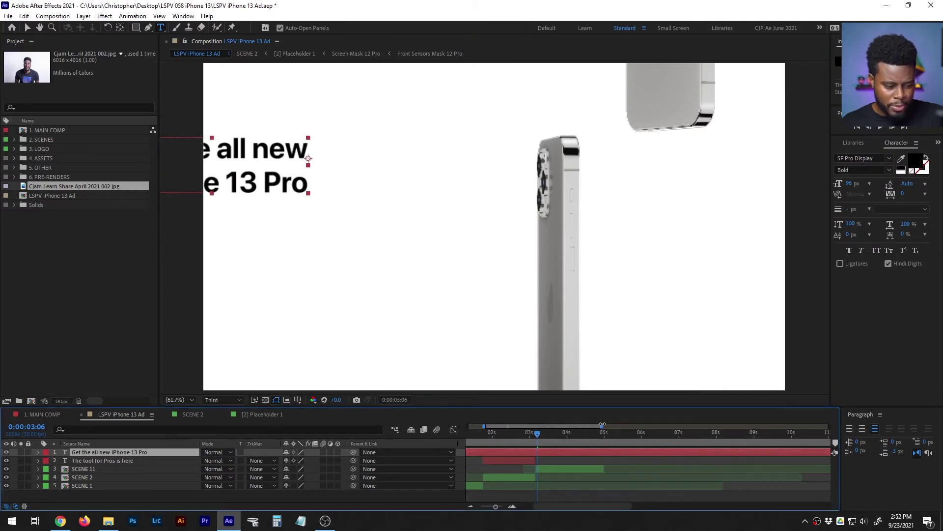
left_click_drag(517, 455, 592, 453)
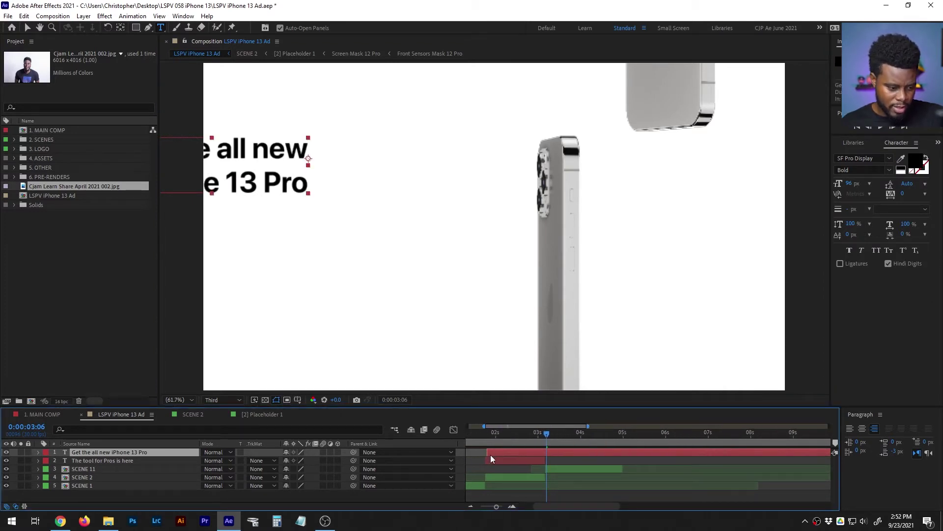
left_click_drag(489, 452, 739, 452)
key("minus")
key("minus")
key("minus")
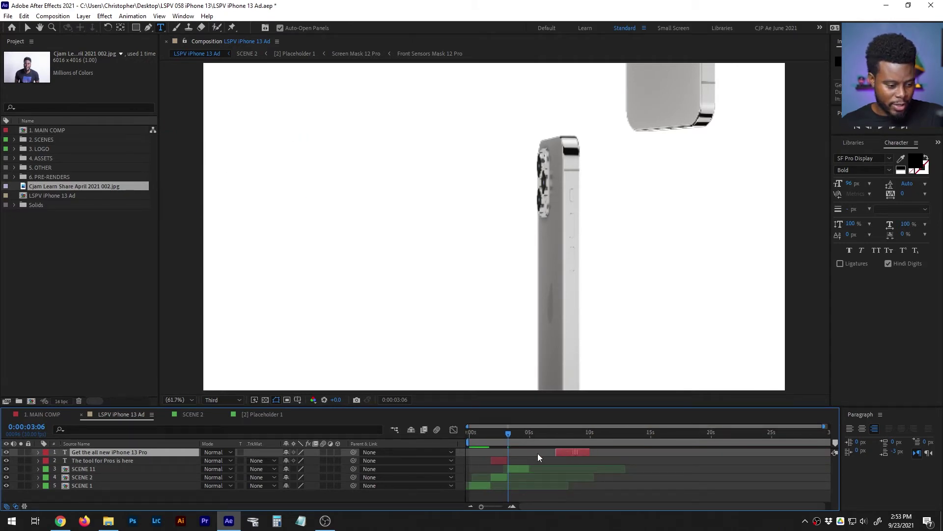
- Shift the shortened text layer earlier so it starts exactly where SCENE 11 begins
left_click_drag(568, 452, 503, 453)
key("equal")
key("equal")
key("equal")
left_click_drag(579, 504, 548, 506)
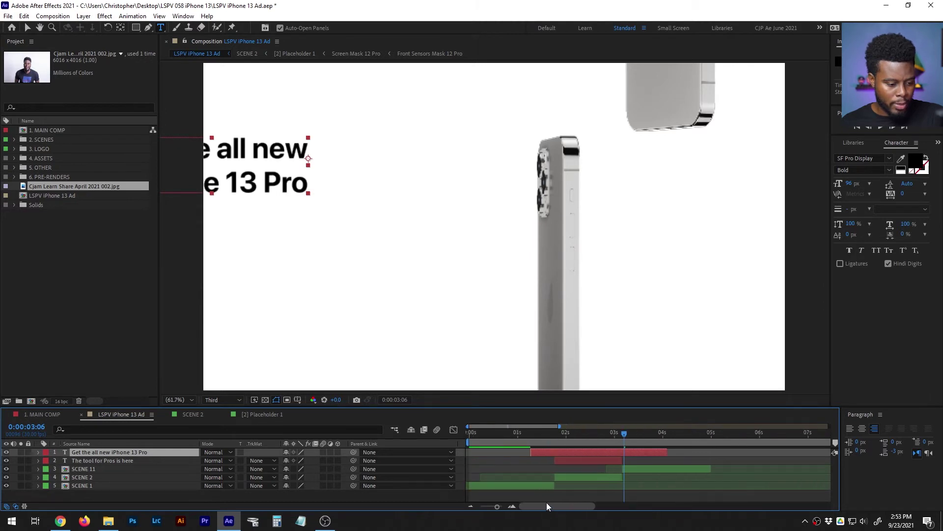
left_click(541, 432)
left_click_drag(555, 455, 648, 435)
- Move the new headline fully into the frame beside the SCENE 11 phones and set its font weight to Regular
left_click(631, 434)
key("v")
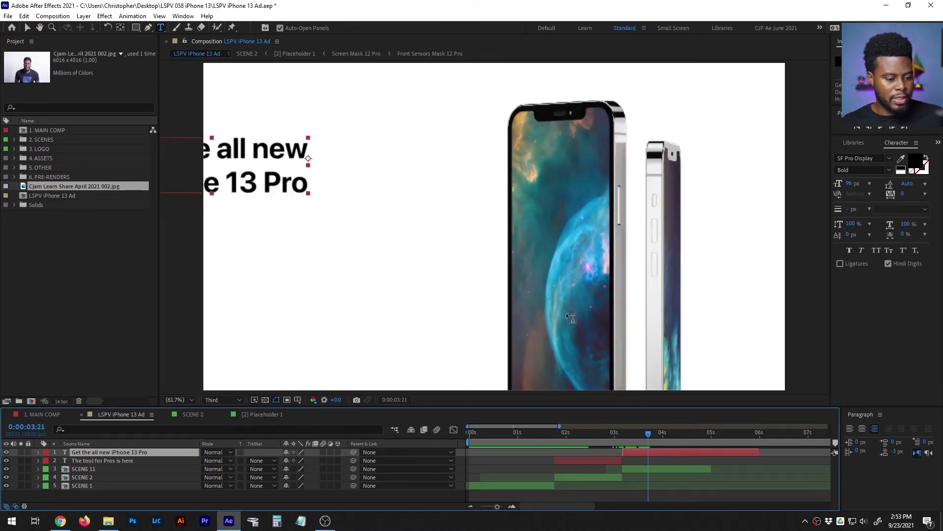
left_click_drag(240, 155, 371, 176)
left_click(889, 169)
left_click(893, 168)
left_click(891, 172)
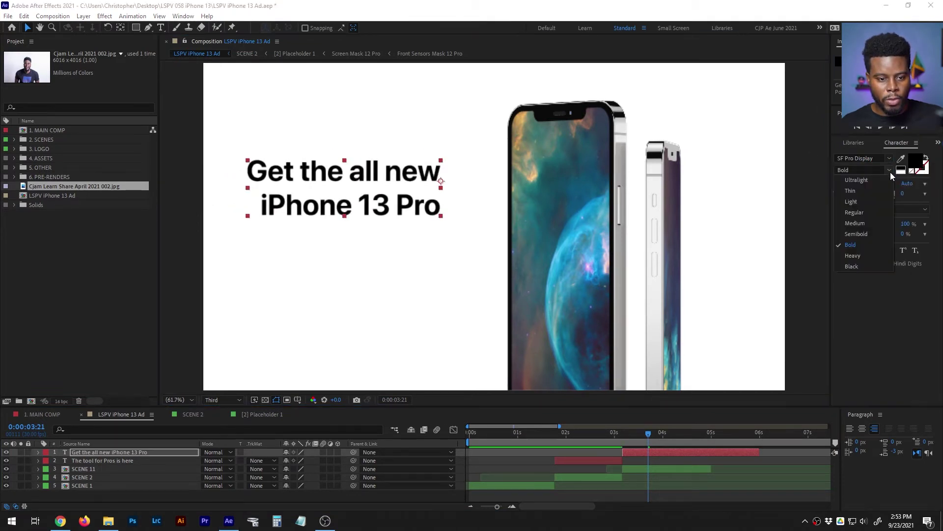
left_click(874, 214)
- Set only the headline's second line, "iPhone 13 Pro", to Bold
double_click(309, 203)
triple_click(308, 203)
left_click(274, 203)
left_click_drag(273, 203, 698, 204)
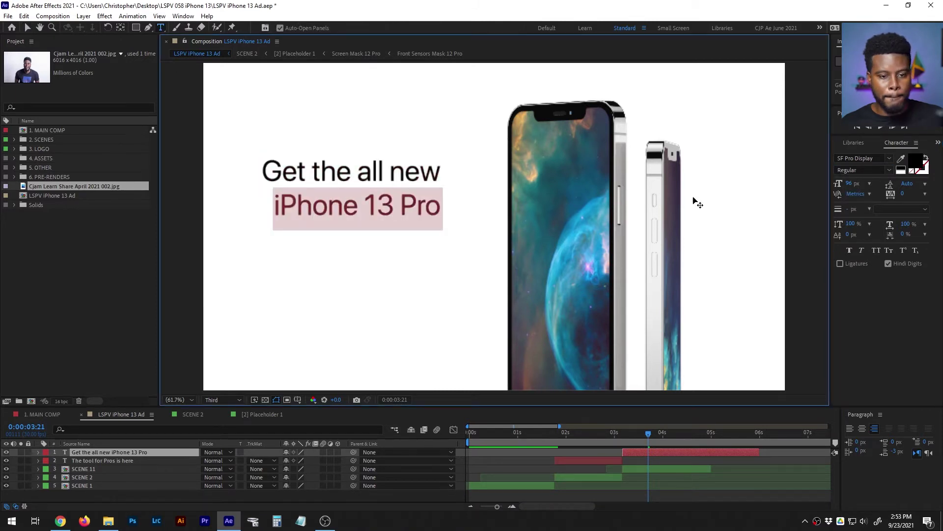
left_click(889, 170)
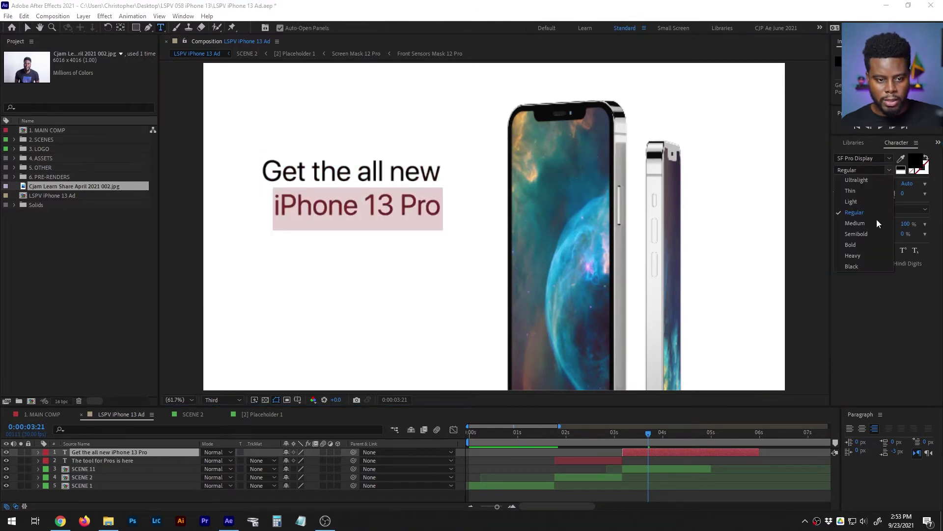
left_click(862, 251)
left_click(320, 204)
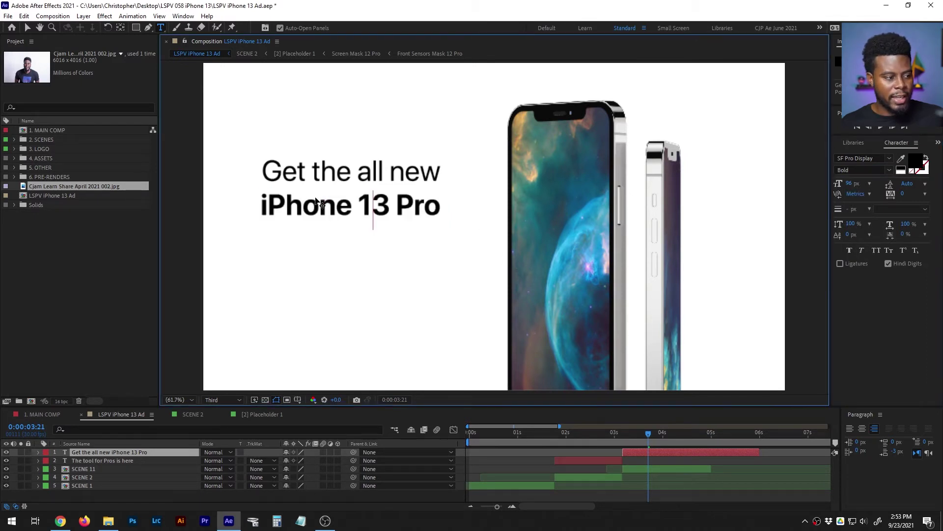
- Left-align the new headline and place it back in the white space left of the phones, with its anchor point centred
key("ctrl+a")
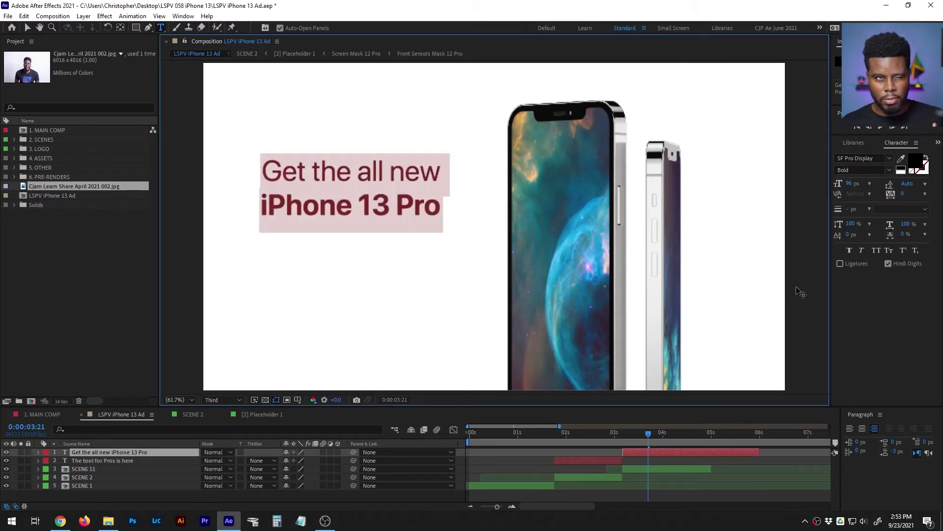
left_click(849, 428)
left_click(673, 456)
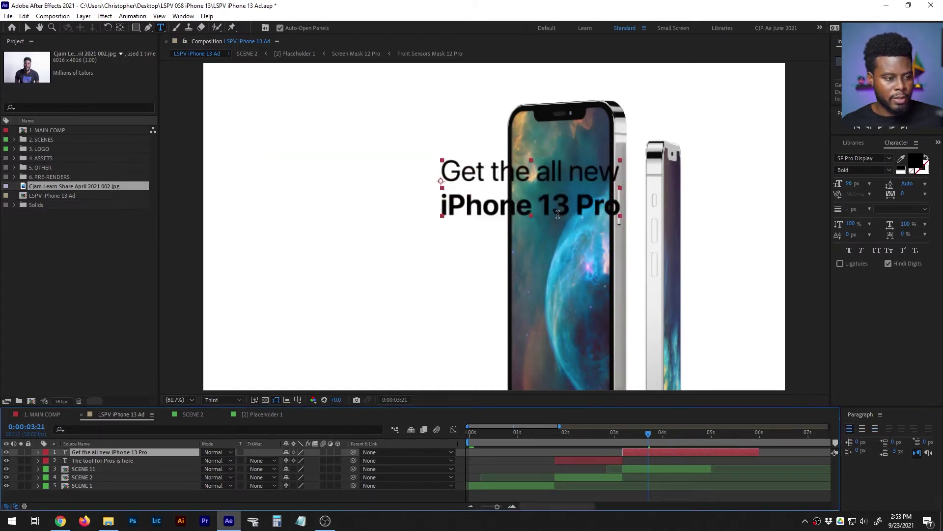
key("v")
left_click_drag(496, 177, 392, 177)
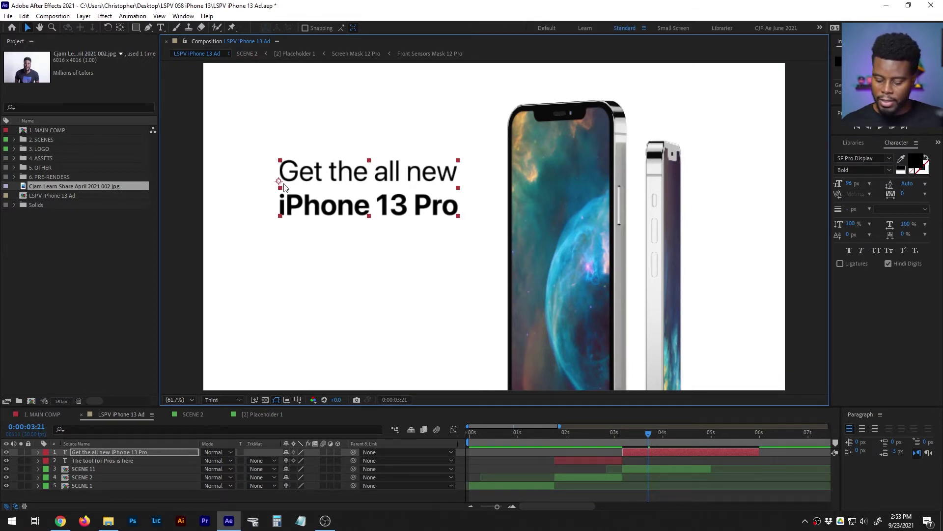
key("ctrl+alt+Home")
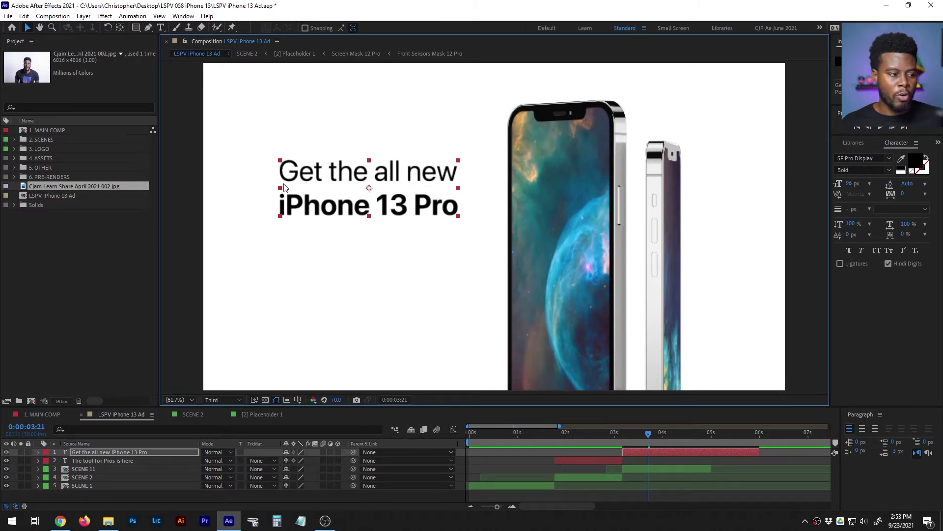
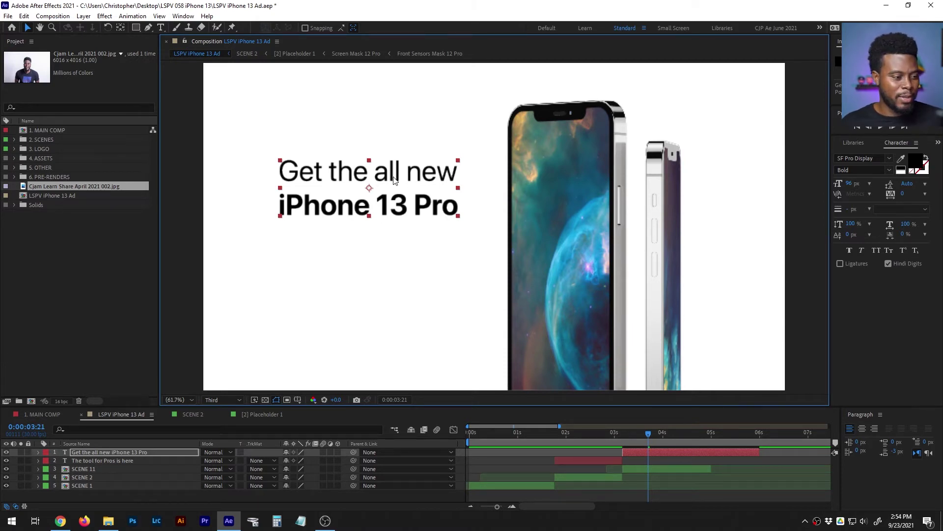
- Set the new headline's font size to 120 px and reposition it slightly lower, clear of the phones
left_click_drag(397, 177, 377, 191)
left_click(849, 184)
type("120")
key("Return")
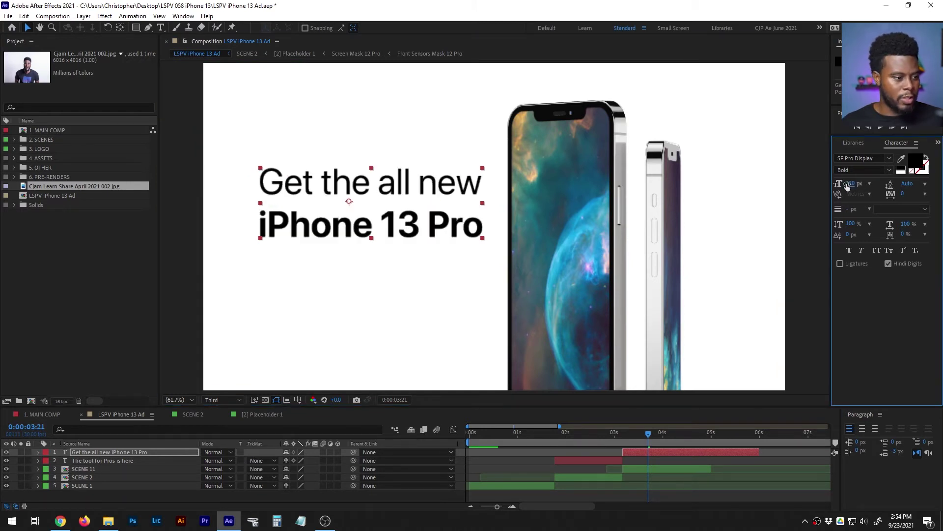
mouse_move(649, 433)
left_mouse_down()
mouse_move(600, 435)
mouse_move(667, 435)
left_mouse_up()
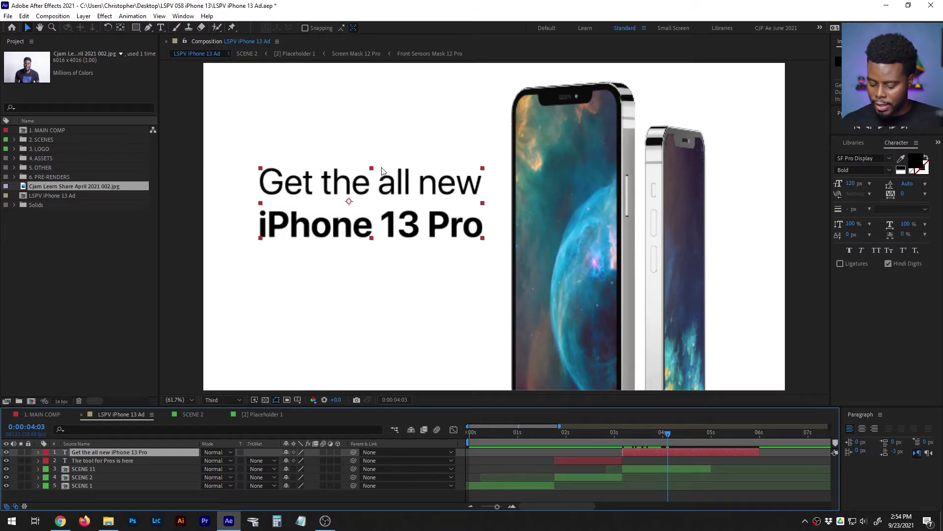
left_click_drag(400, 182, 388, 190)
- Play the composition from the start to check the scene cuts and the timing of both headlines
key("space")
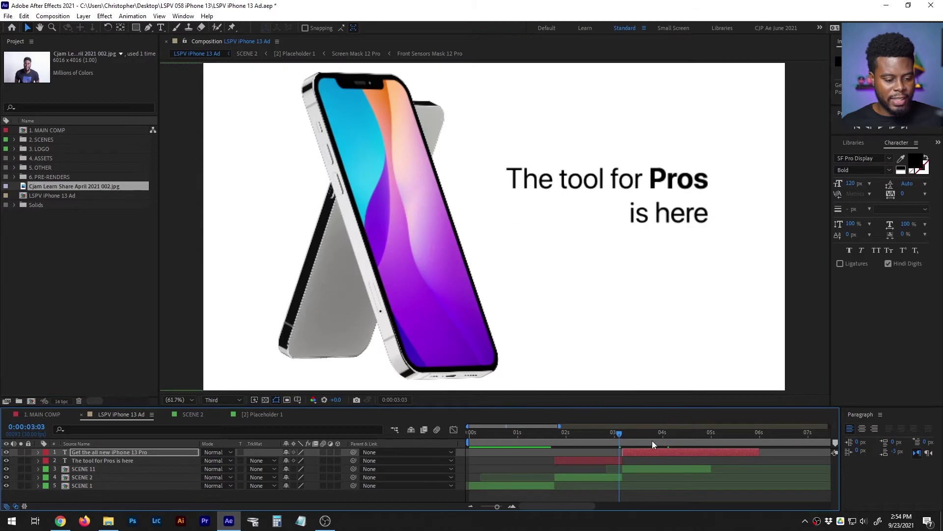
key("space")
left_click(704, 498)
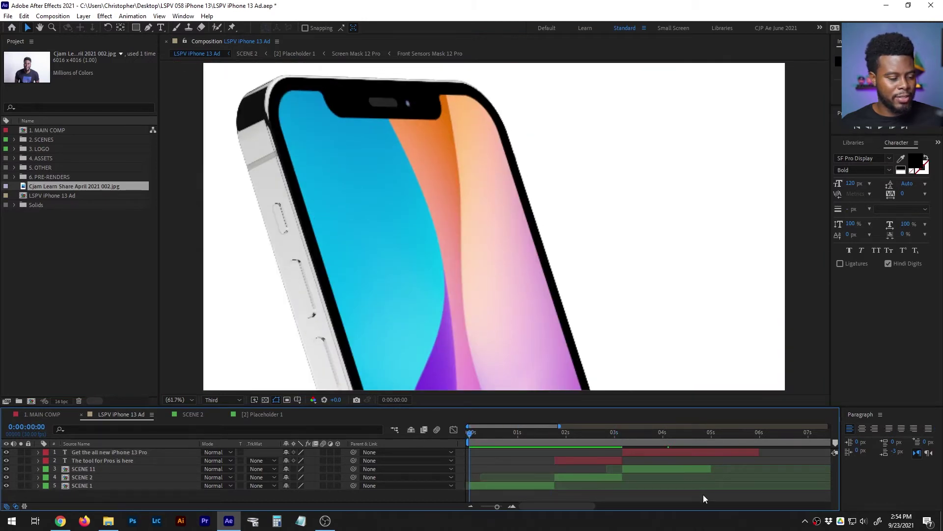
key("space")
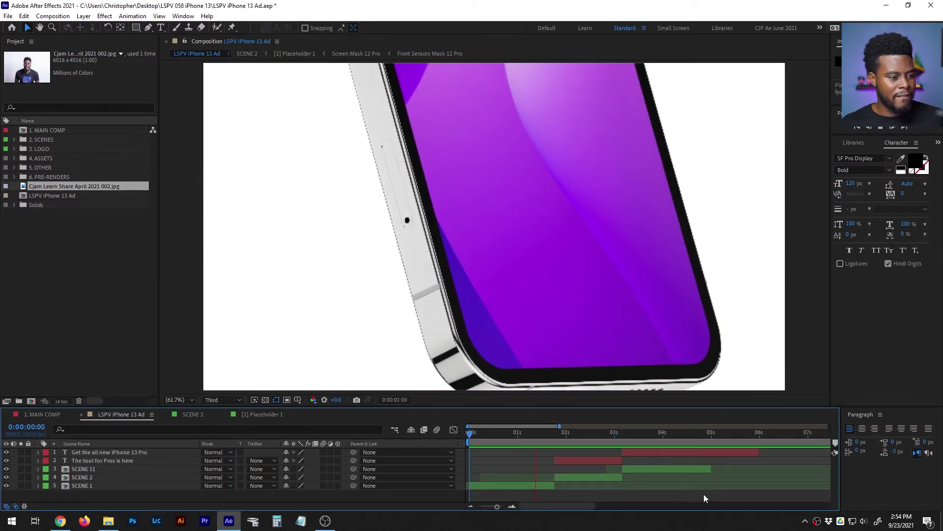
key("space")
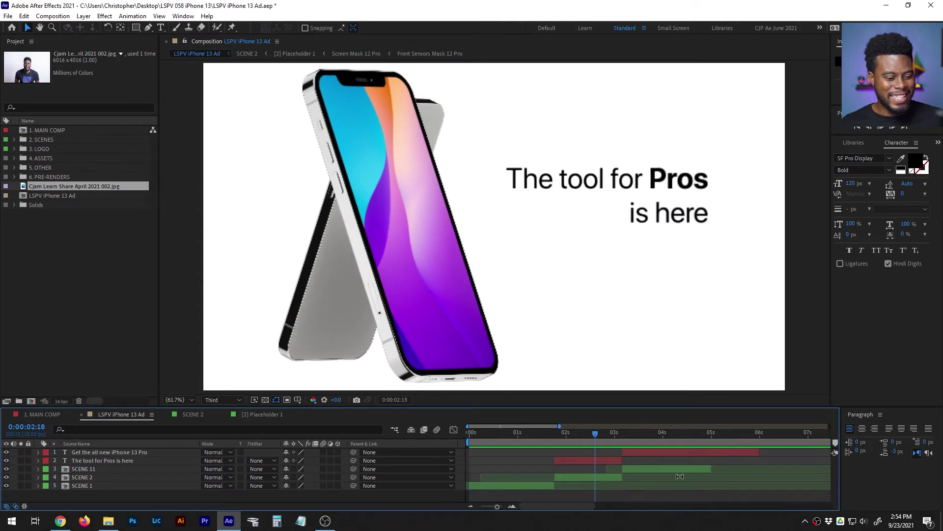
key("space")
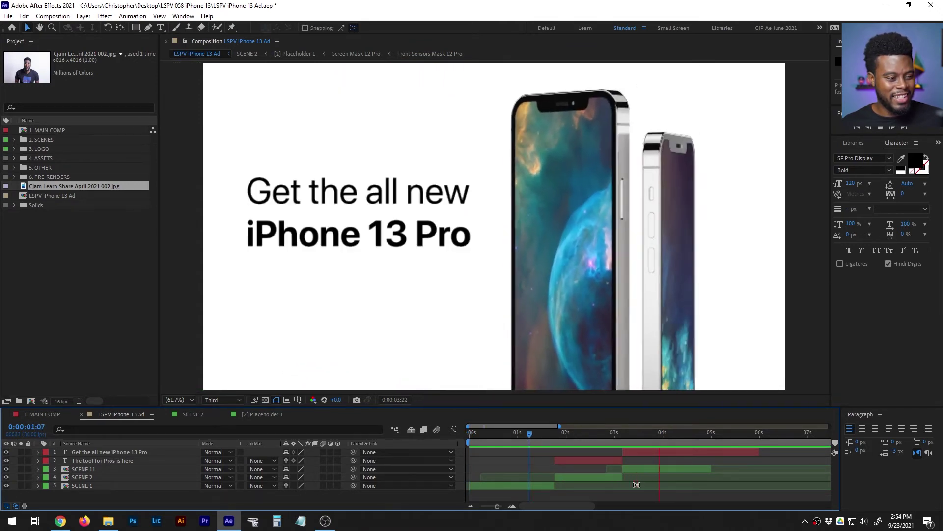
key("Home")
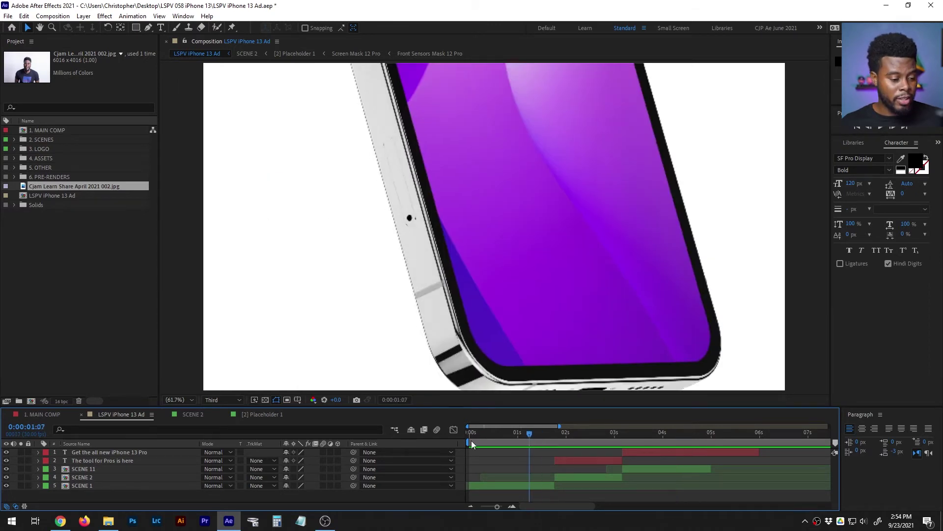
key("space")
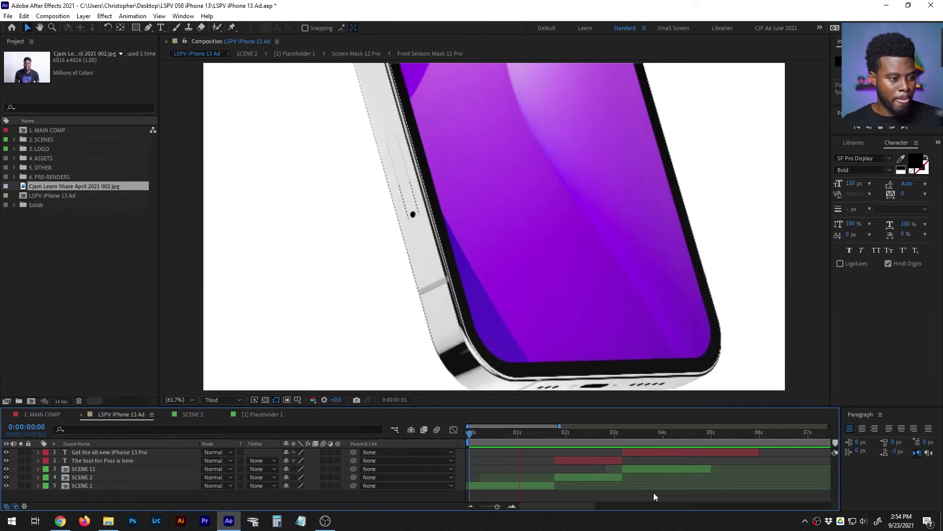
key("space")
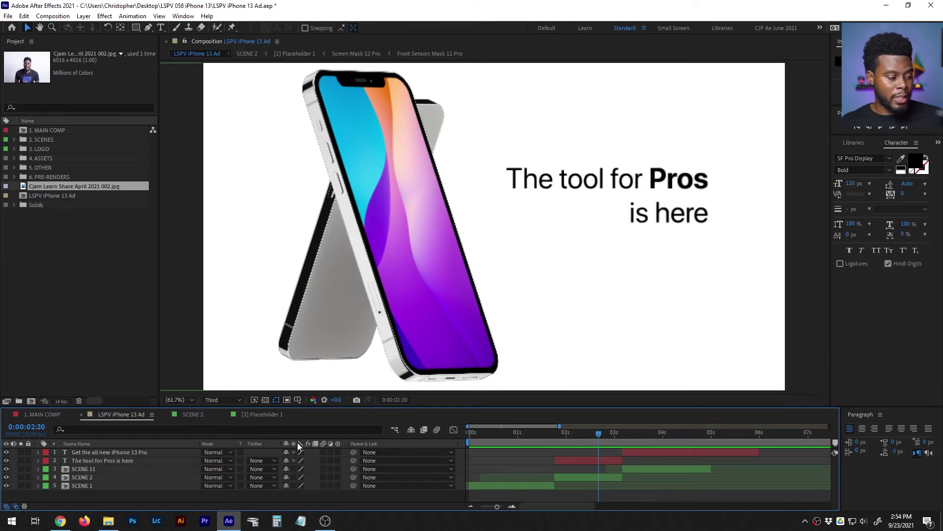
- In 1. MAIN COMP, locate the scene showing three phone backs near 7 seconds and open its SCENE 5 composition
left_click(56, 414)
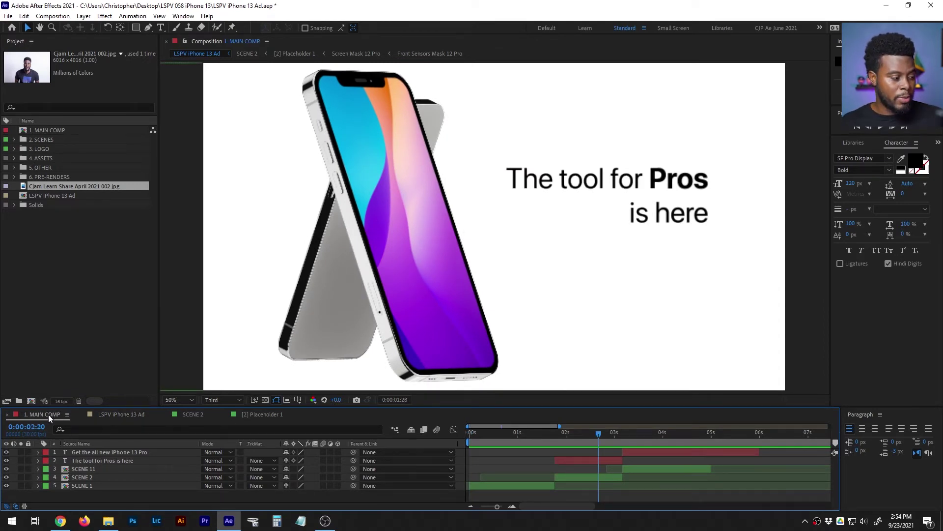
left_click_drag(123, 308, 127, 285)
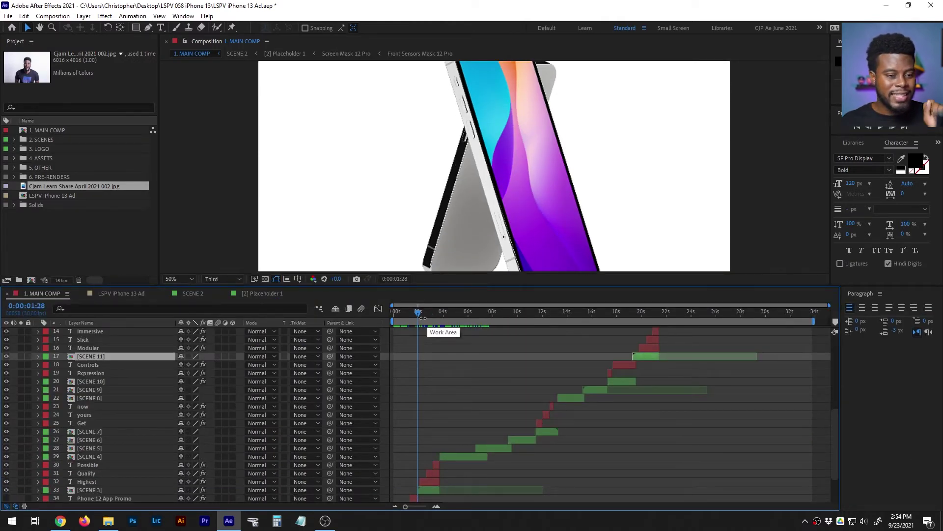
left_click_drag(415, 313, 485, 313)
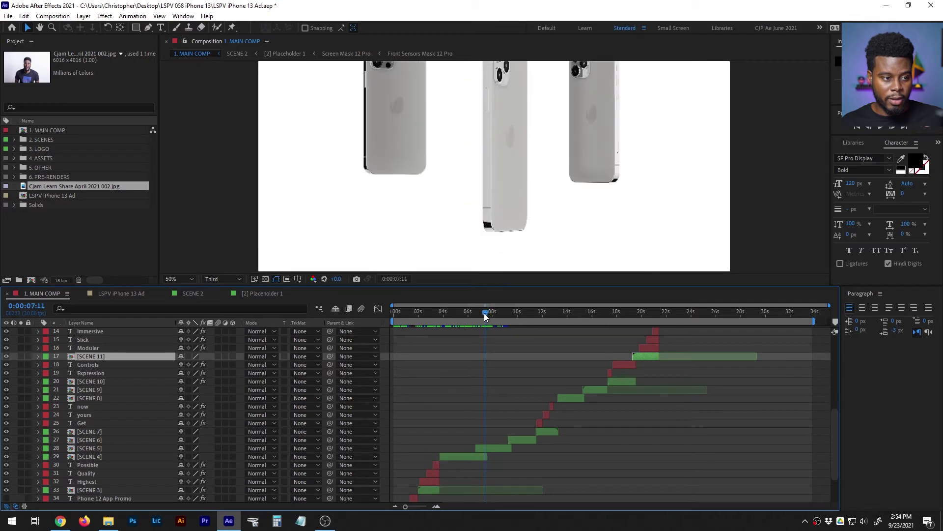
left_click(499, 449)
double_click(72, 449)
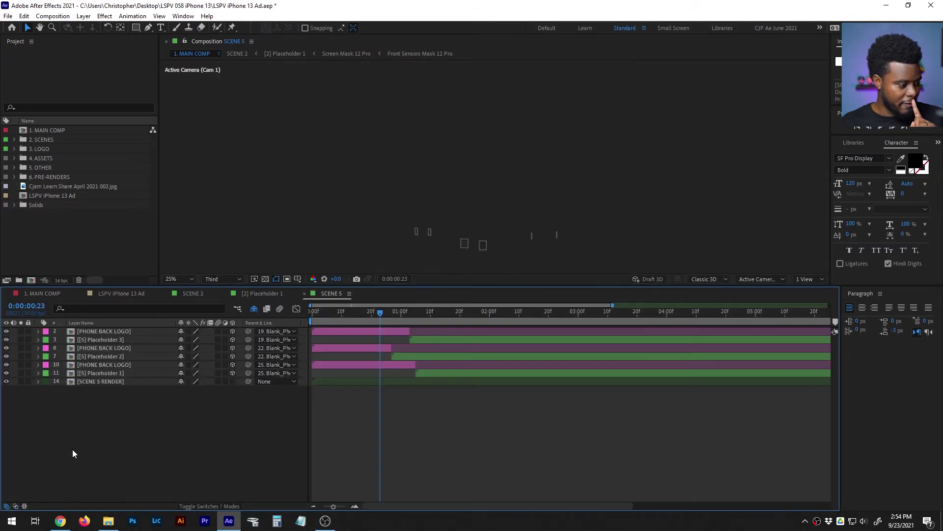
- Toggle the uppermost PHONE BACK LOGO layer off and on, and examine the logos on the phone backs up close
left_click(74, 333)
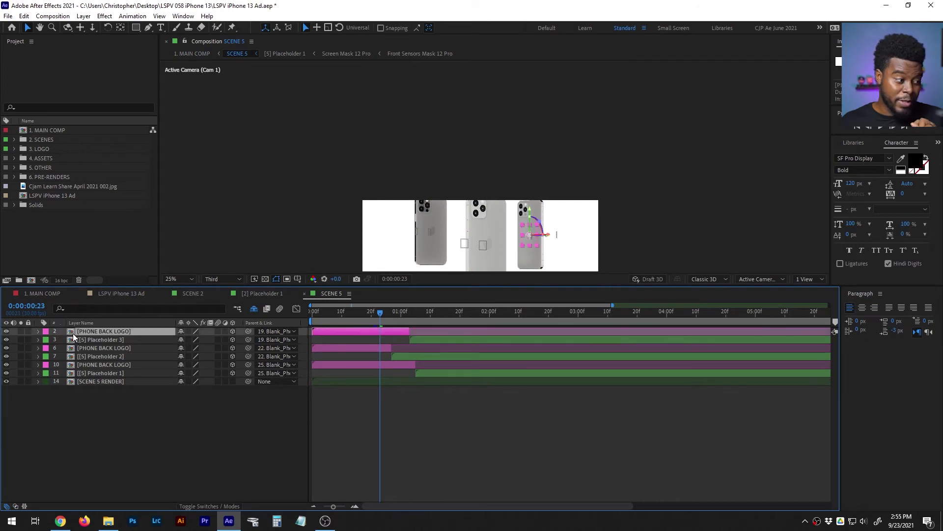
left_click(7, 331)
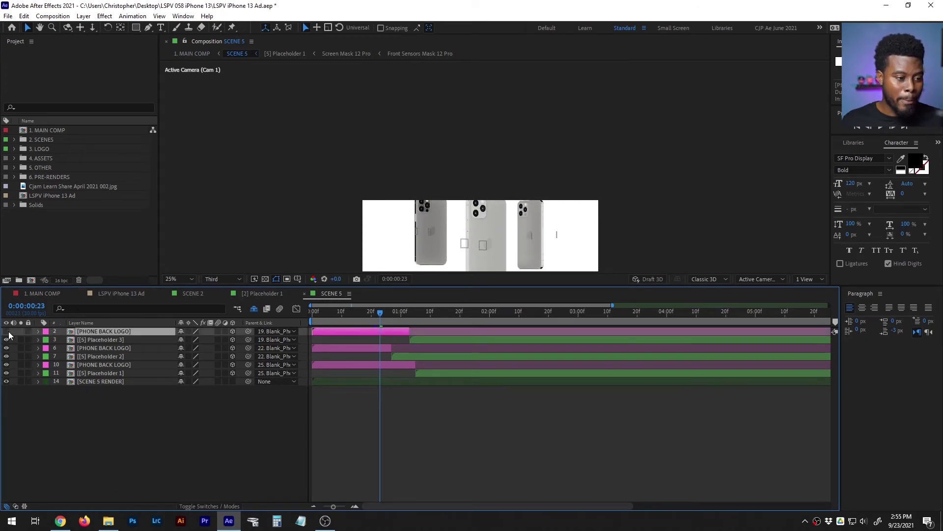
left_click(7, 331)
left_click(190, 279)
left_click(194, 294)
scroll(588, 126, "up", 2)
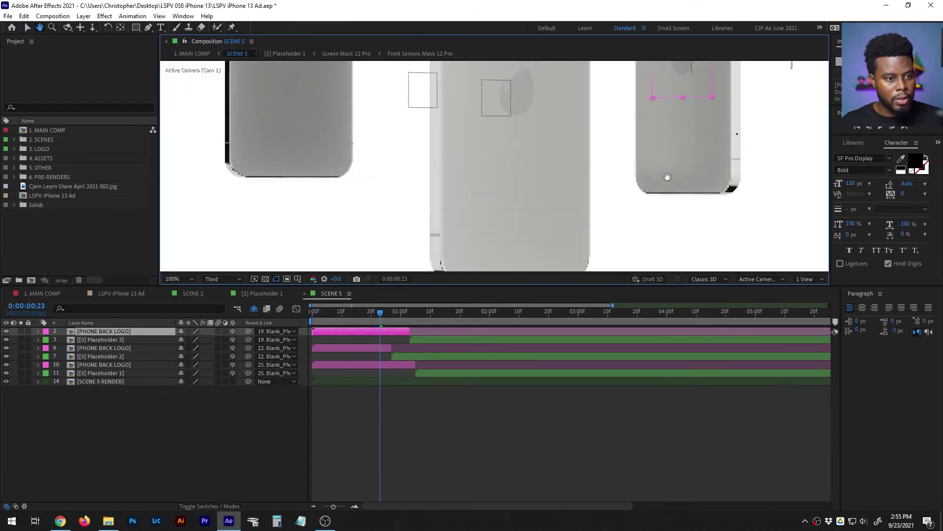
scroll(711, 116, "up", 2)
left_click_drag(623, 213, 730, 161)
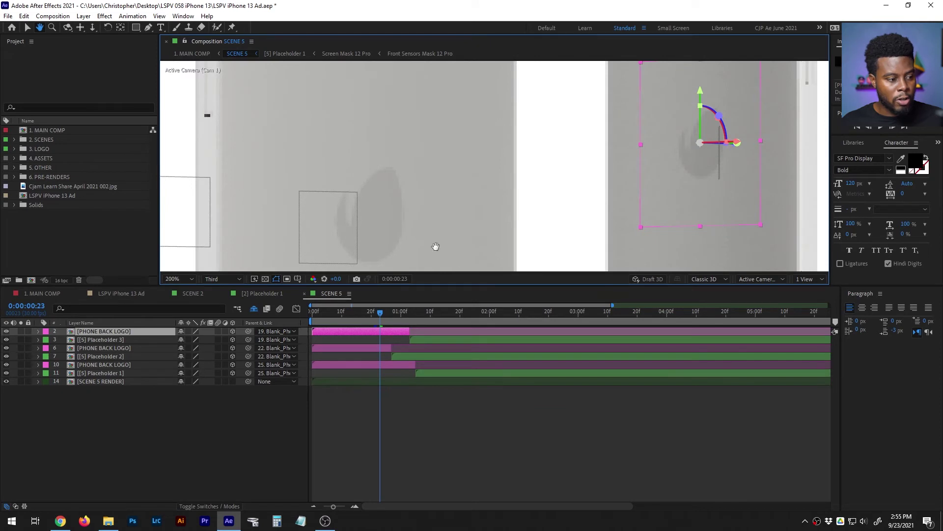
- Inspect the phone back logos at Full preview resolution, toggling the uppermost logo layer's visibility to compare
left_click(227, 279)
left_click(222, 297)
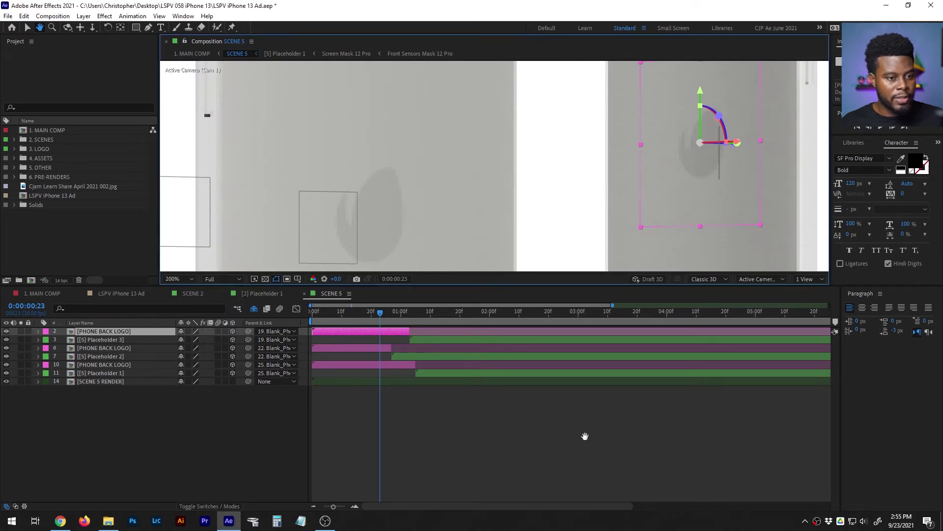
left_click(597, 312)
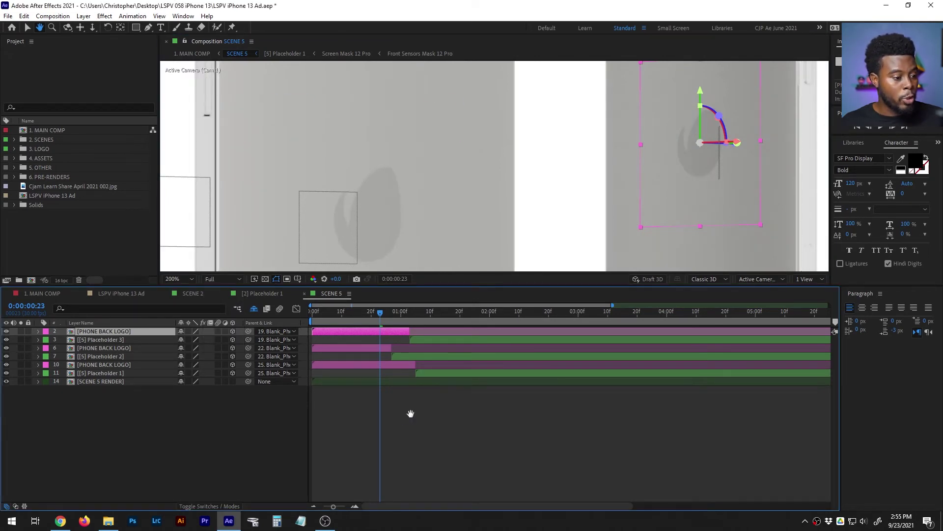
key("v")
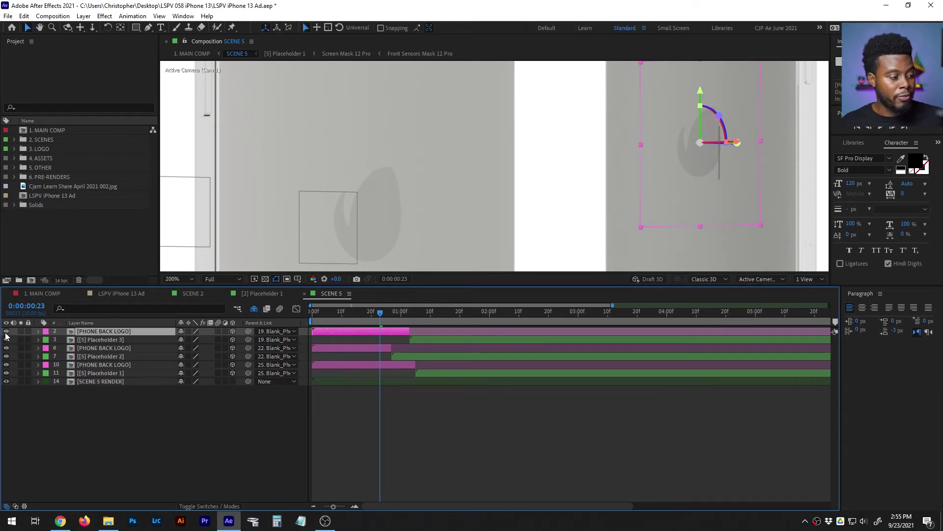
left_click(6, 331)
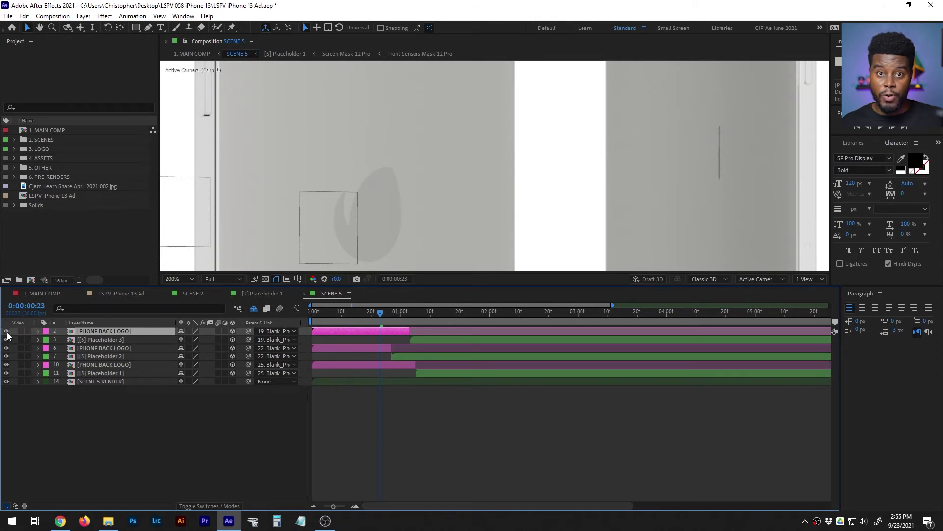
left_click(6, 332)
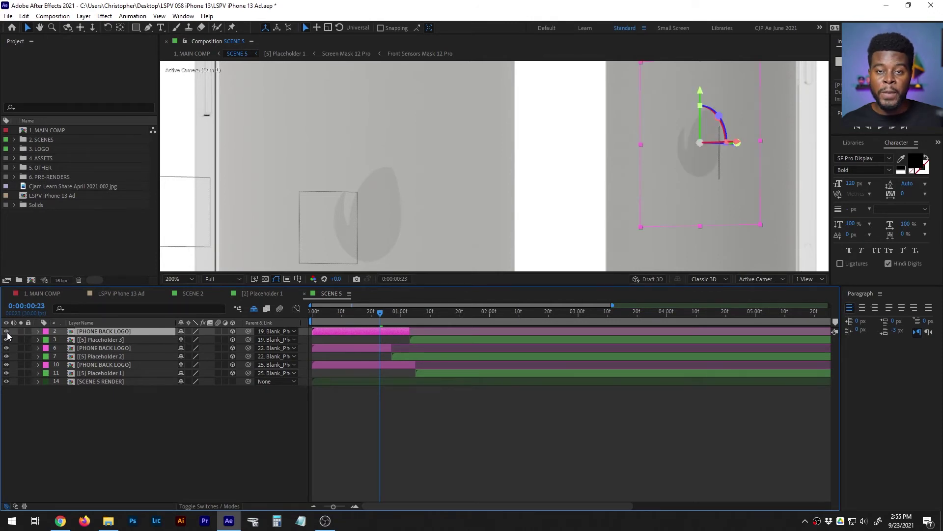
- In the PHONE BACK LOGO composition, add the black LearnSharePhotoVideo logo from the project folder above the Envato logo and hide the Envato layer
double_click(70, 333)
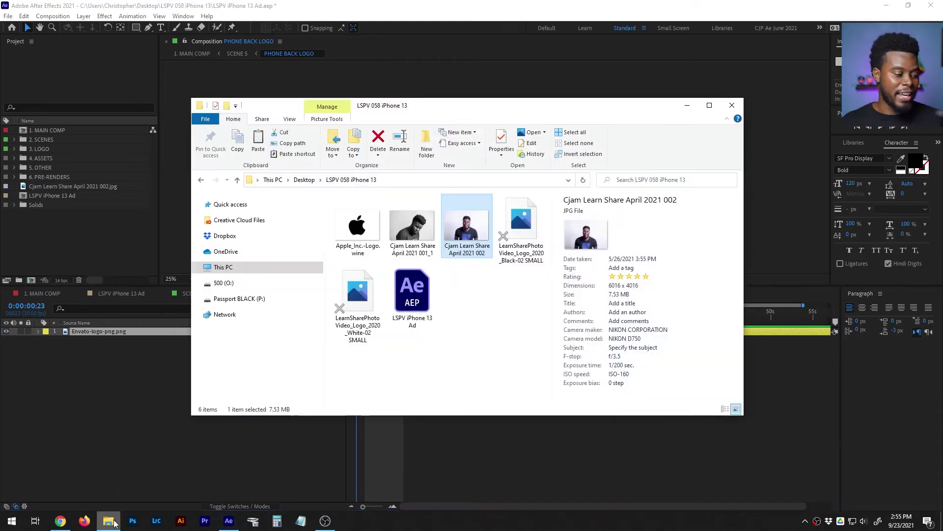
left_click(108, 520)
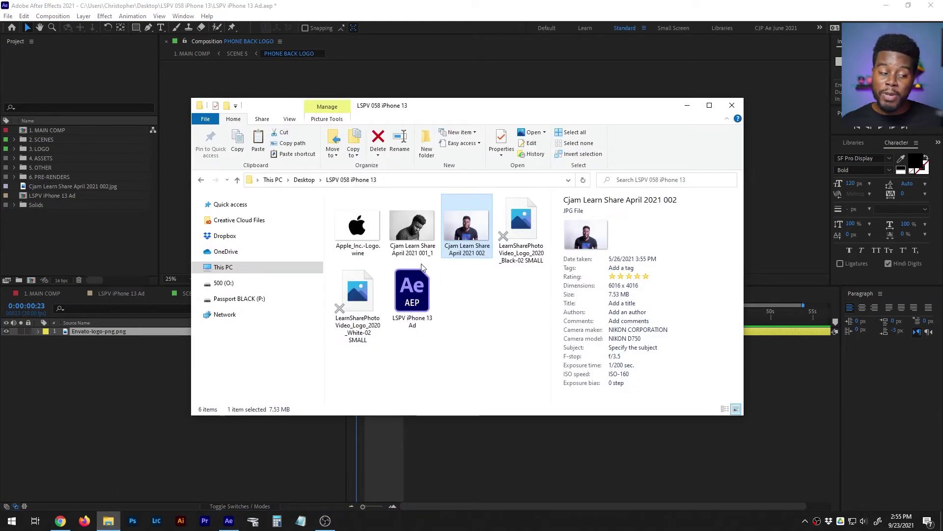
key("Right")
left_click_drag(347, 321, 344, 295)
left_click_drag(522, 229, 131, 381)
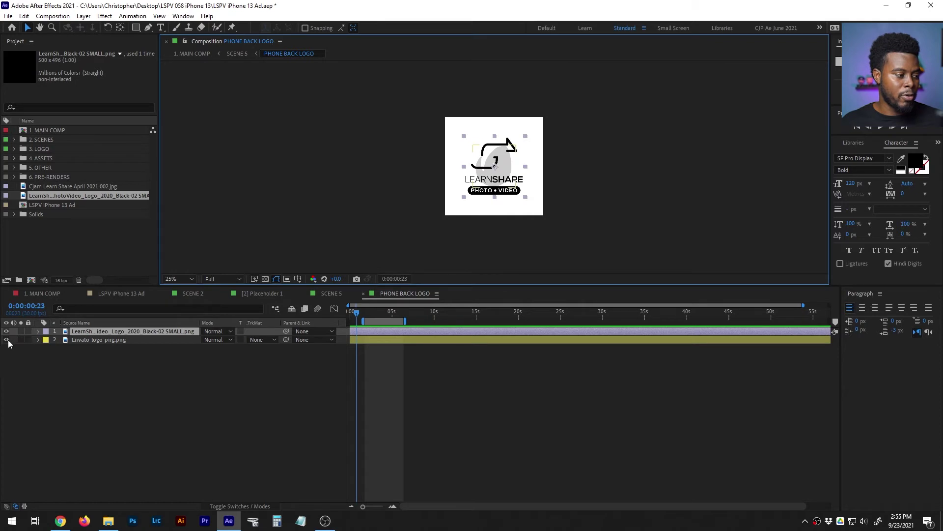
left_click(6, 339)
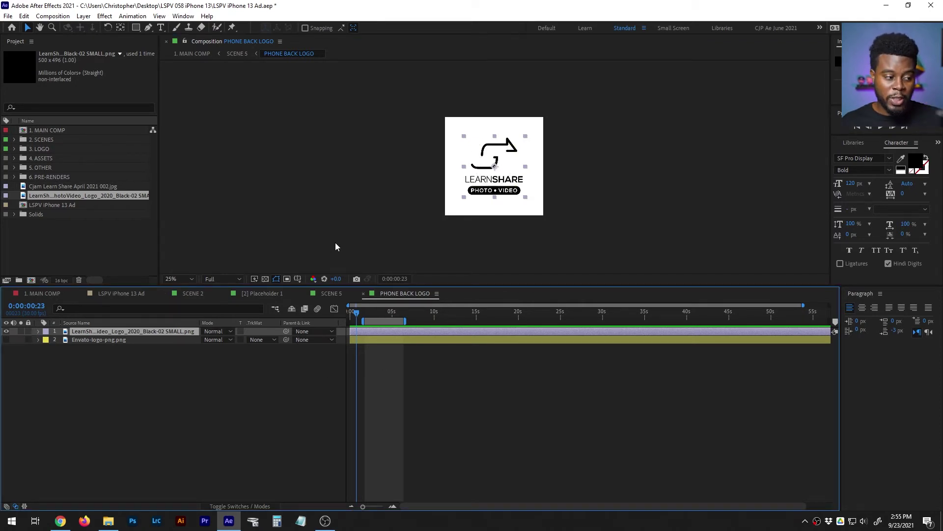
- Return to SCENE 5, fit the whole frame in the viewer and preview the replaced logos from the start
left_click(323, 295)
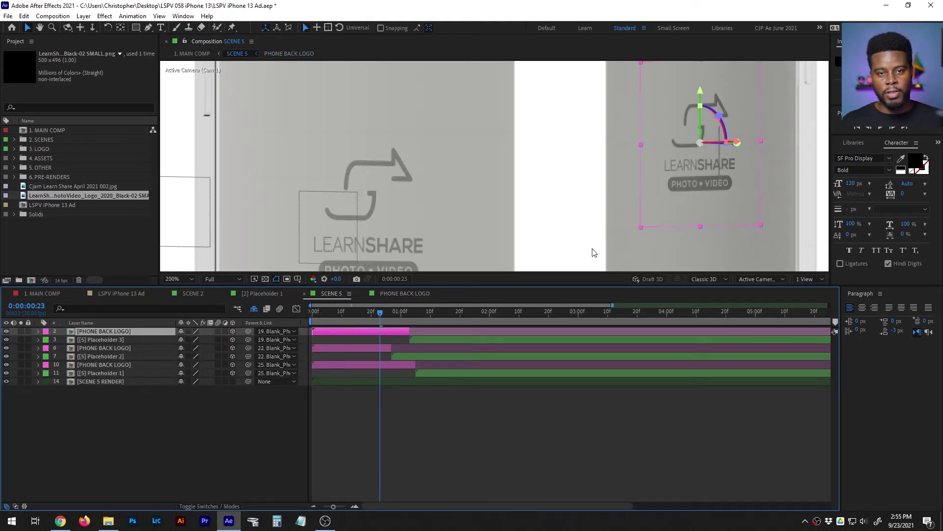
left_click(193, 279)
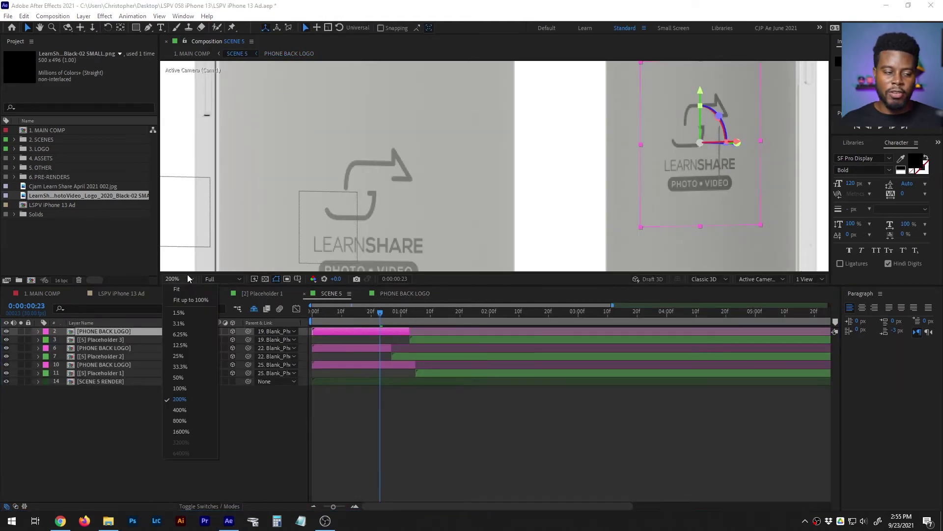
left_click(196, 289)
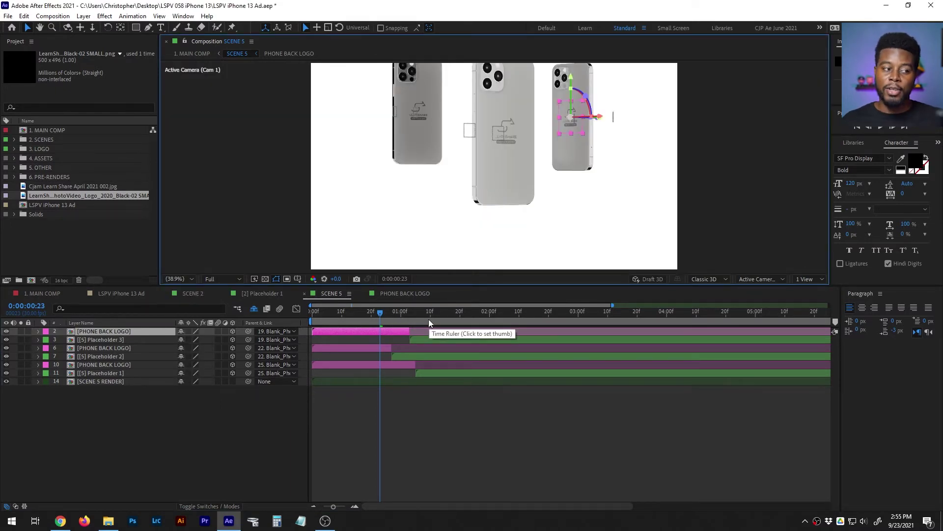
left_click_drag(367, 322, 312, 319)
key("space")
key("space")
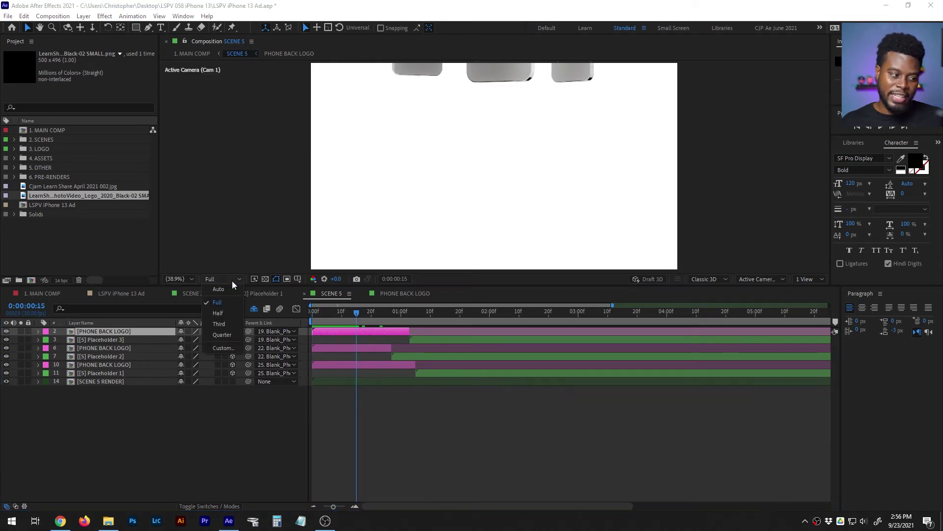
- Lower the SCENE 5 preview resolution to Third and enlarge the composition viewer
left_click(227, 279)
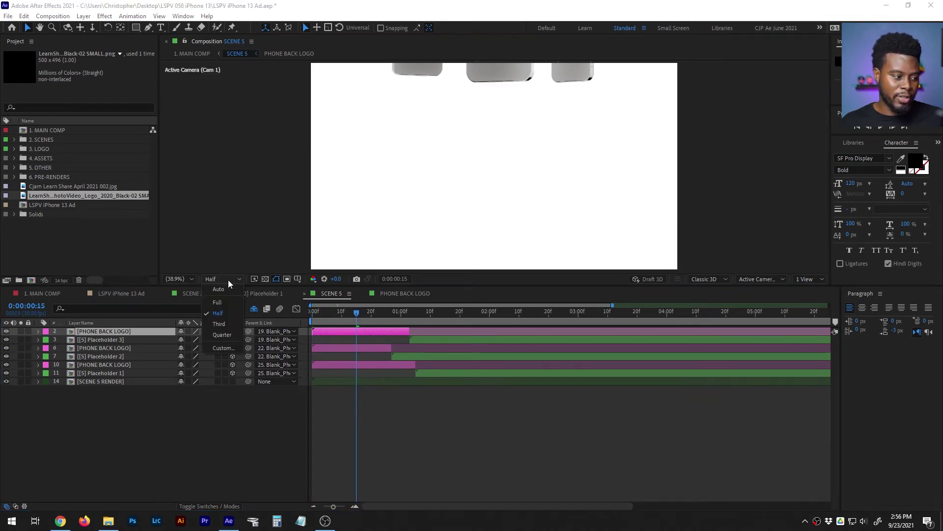
left_click(228, 322)
key("Home")
left_click(482, 415)
key("space")
left_click_drag(290, 287, 290, 379)
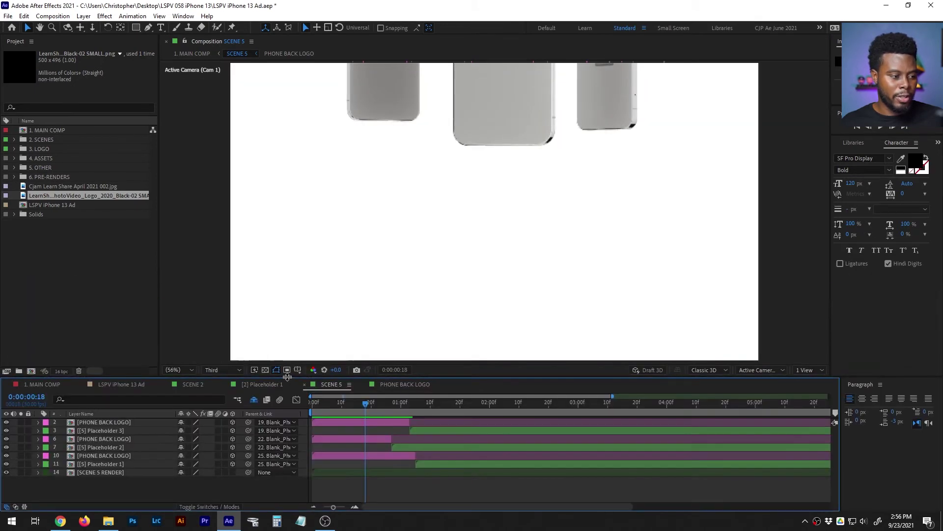
- Play SCENE 5, including again from the start, to check how the logos behave as the phones turn
key("space")
key("space")
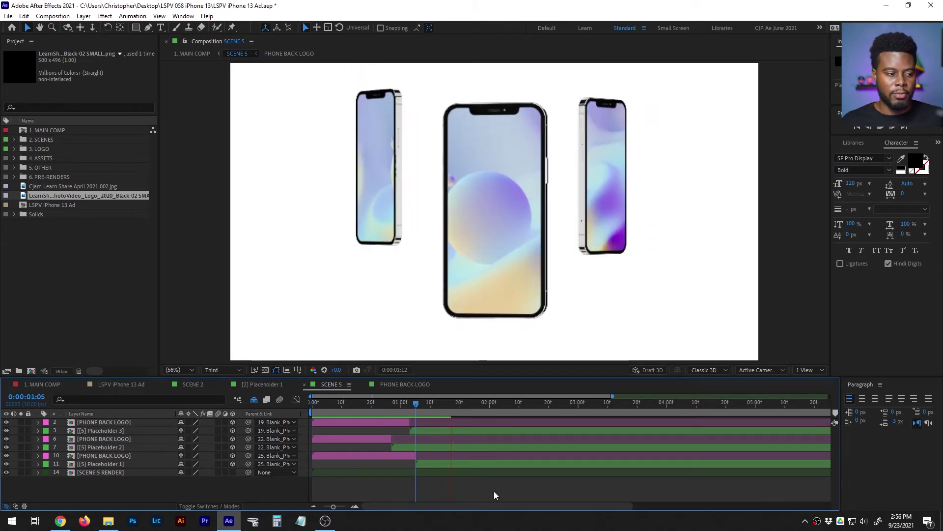
key("space")
left_click_drag(361, 411, 313, 412)
key("space")
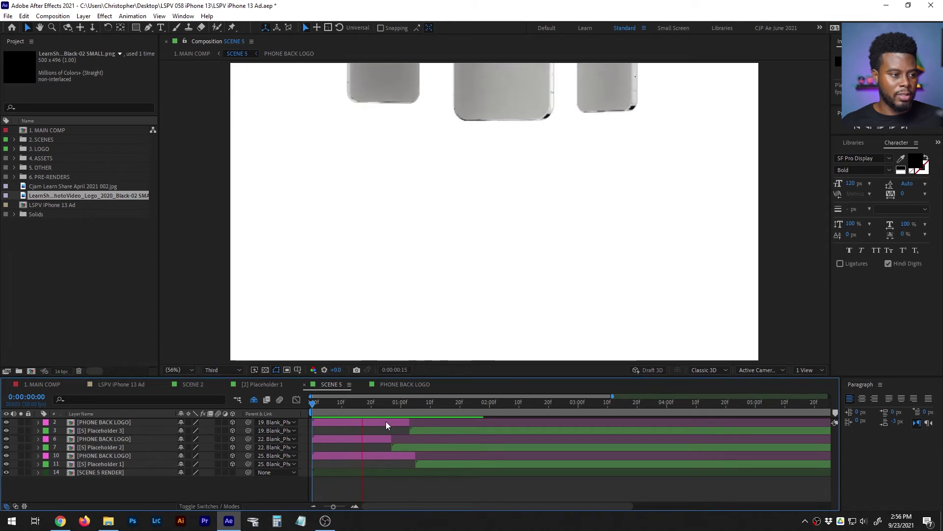
key("space")
- Extend the three PHONE BACK LOGO layers in SCENE 5 so they end between about 2.5 and 3 seconds
left_click(369, 403)
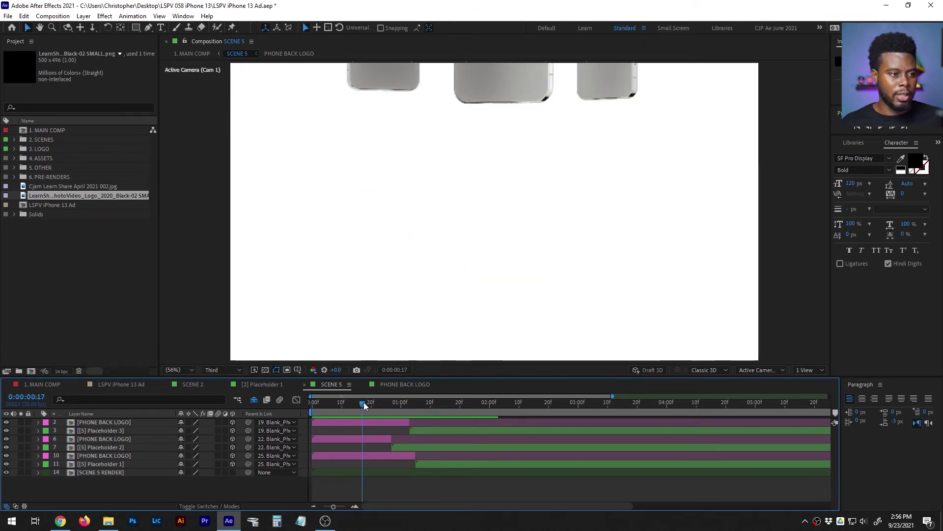
left_click_drag(392, 439, 530, 439)
left_click_drag(411, 423, 574, 423)
left_click_drag(416, 455, 568, 455)
- Play and scrub through SCENE 5 to check the extended logo layers against the rotating phones
left_click_drag(322, 399, 313, 402)
key("space")
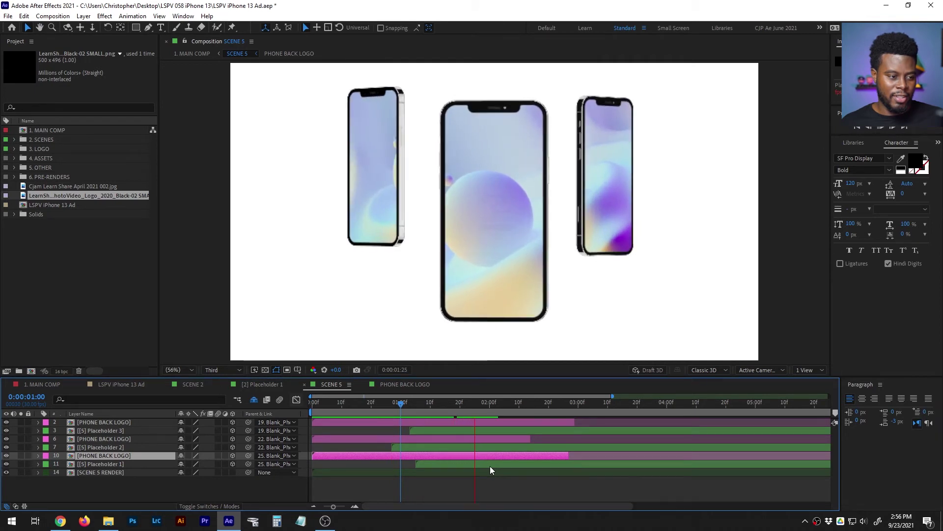
key("space")
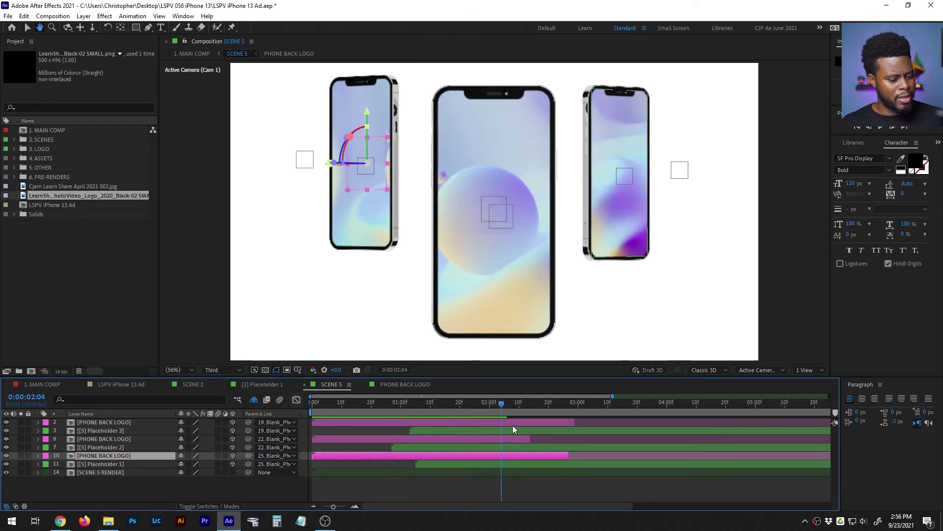
left_click(514, 423)
left_click_drag(482, 402, 562, 406)
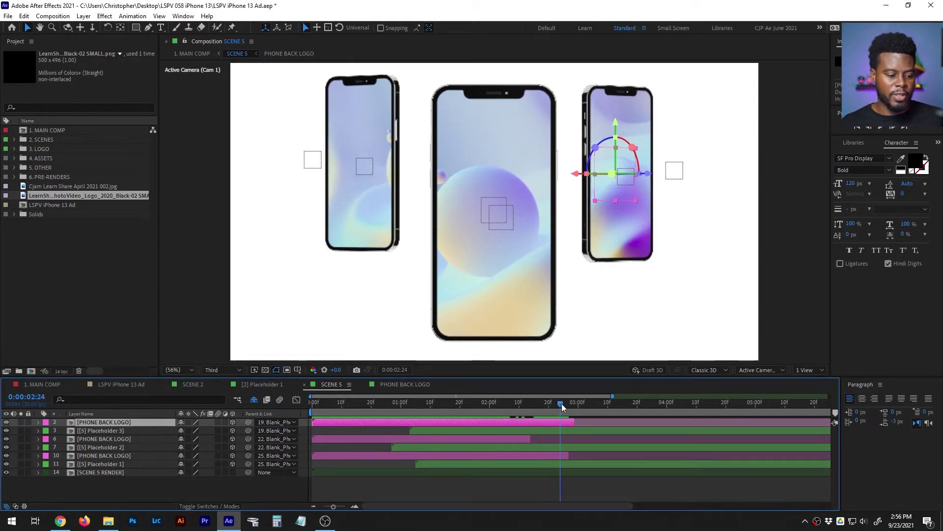
left_click(490, 405)
left_click_drag(474, 405, 381, 408)
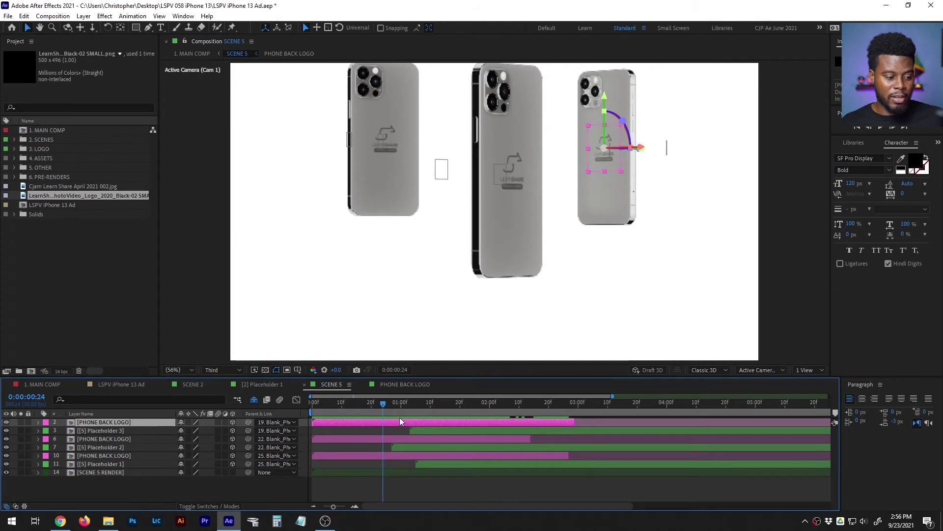
- In the PHONE BACK LOGO composition, set the LearnShare logo's opacity to 20% to match the Envato logo, and return to SCENE 5
left_click(403, 383)
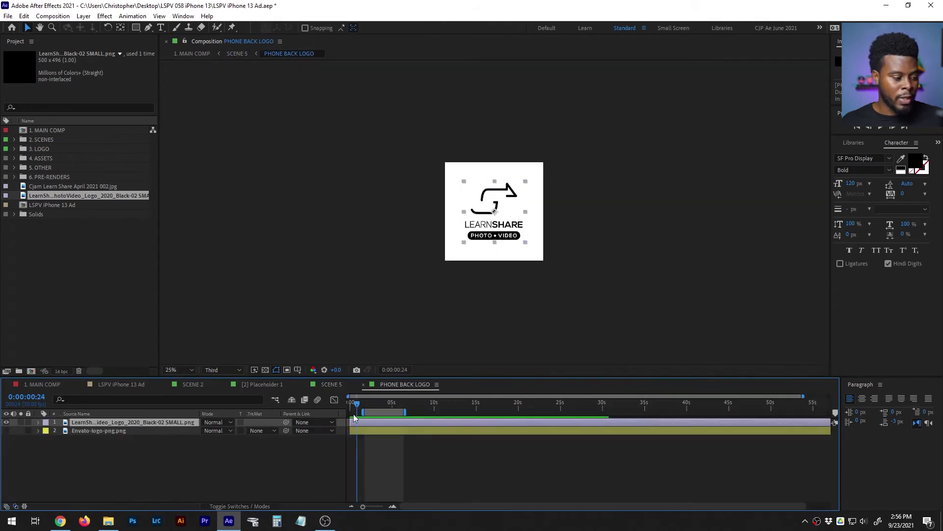
left_click(139, 431)
key("t")
left_click(138, 424)
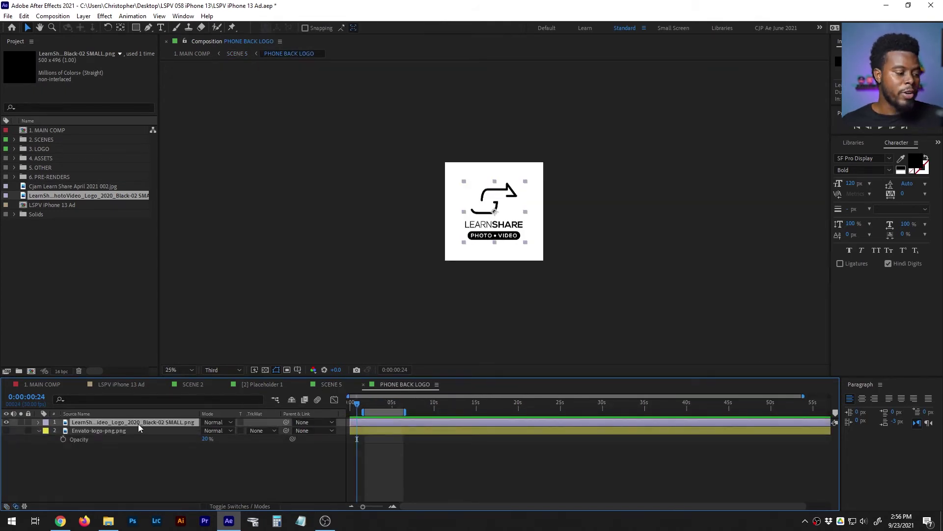
key("t")
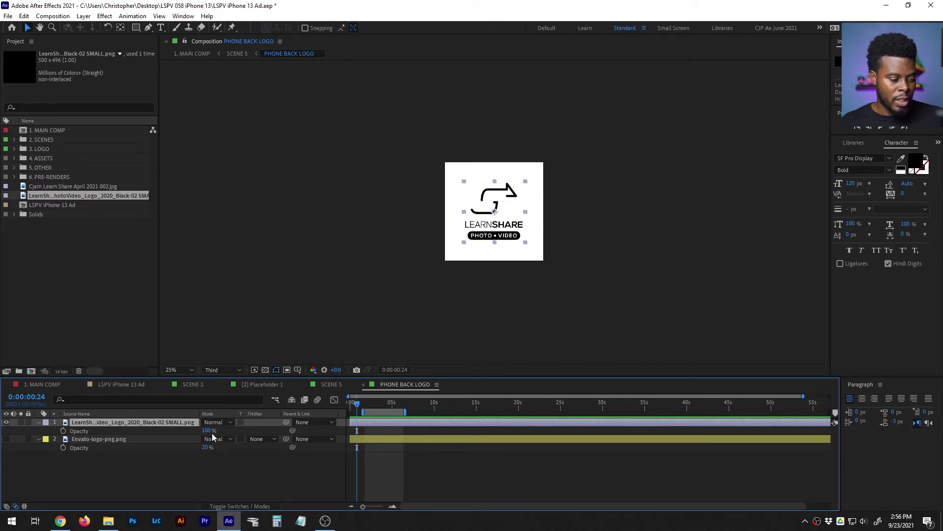
key("Return")
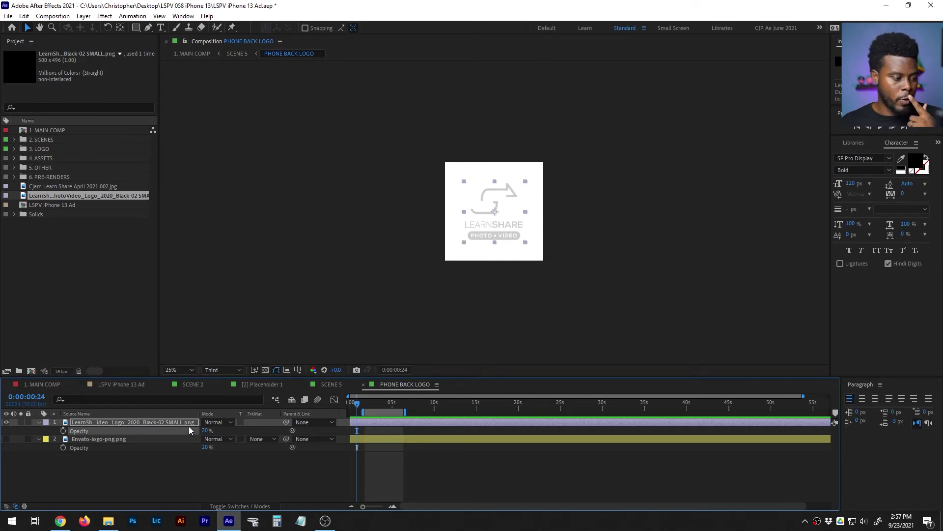
left_click(261, 384)
left_click(336, 383)
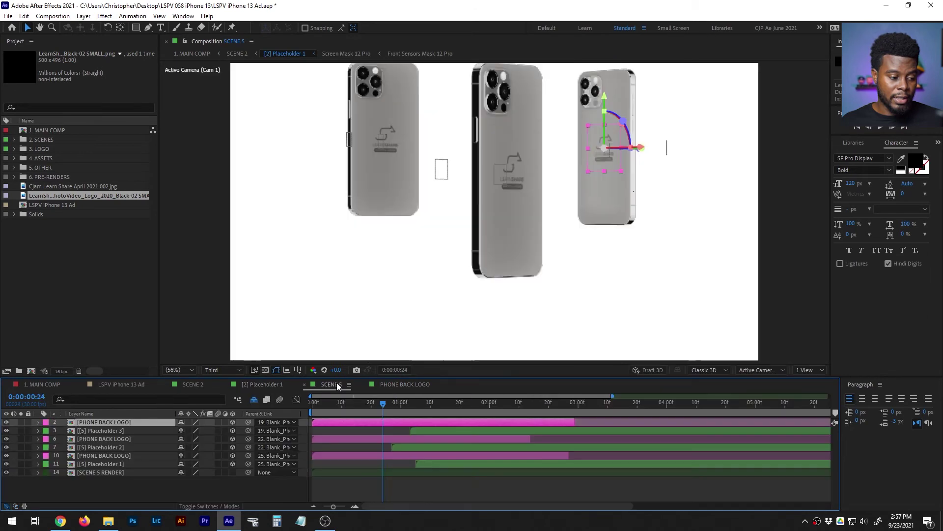
- Scrub SCENE 5 forward to 0:00:01:05 to check the back logos as the phones turn
left_click_drag(383, 403, 415, 404)
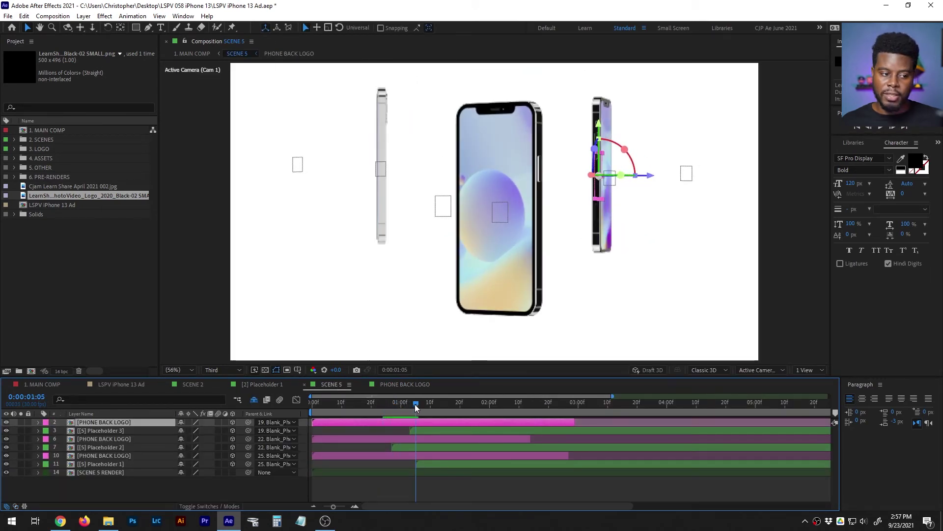
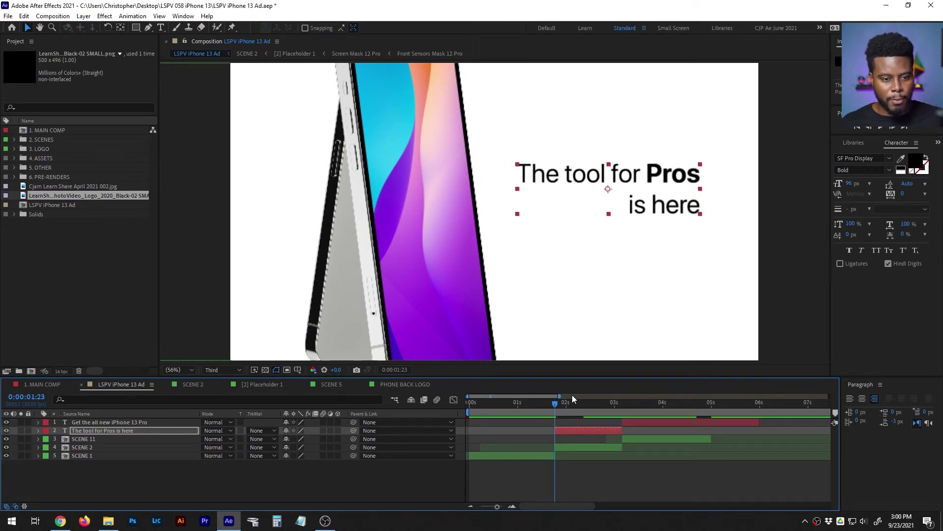
- In LSPV iPhone 13 Ad, set the "The tool for Pros is here" headline to 120 px and nudge it right of the phone
left_click_drag(850, 183, 850, 184)
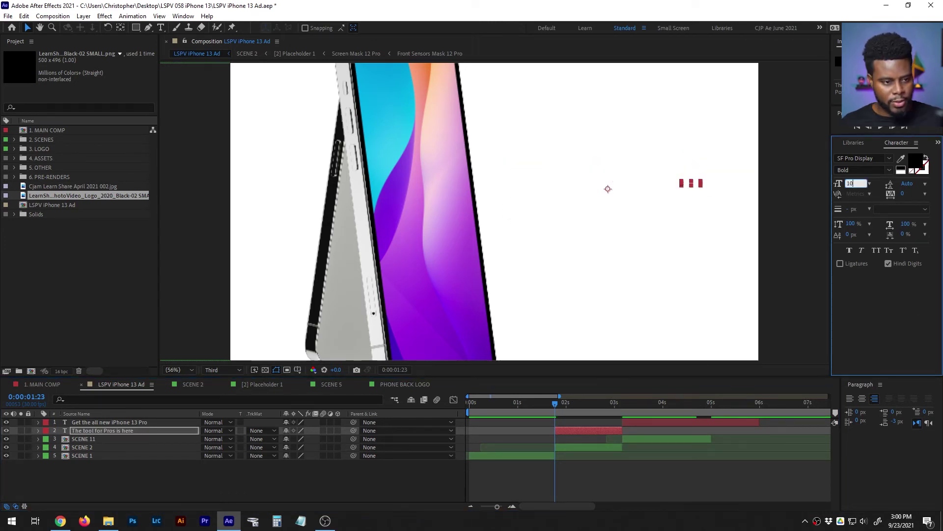
left_click_drag(538, 419, 587, 415)
left_click_drag(850, 183, 854, 184)
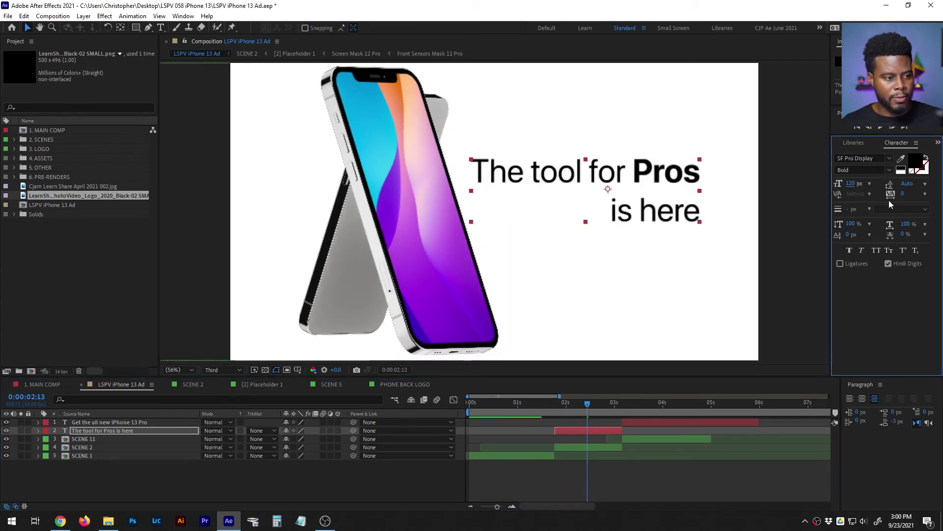
key("shift+Right")
key("shift+Right")
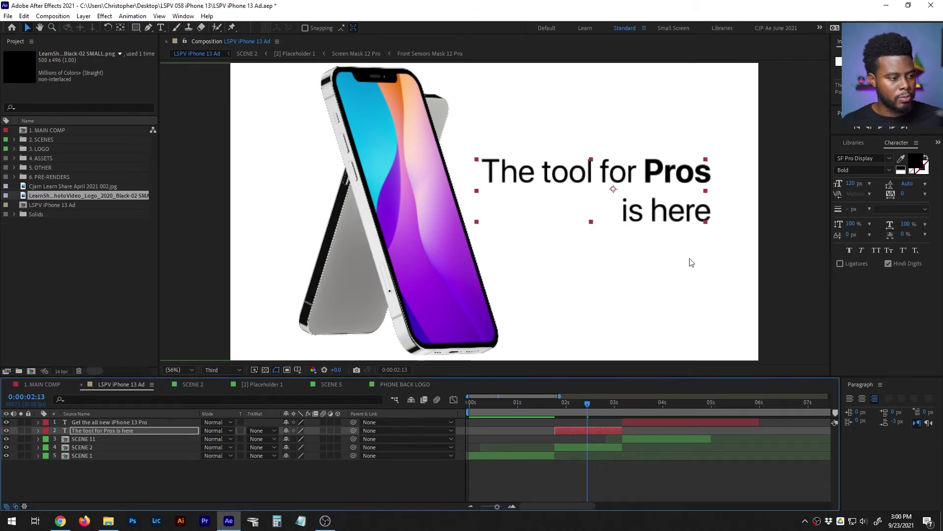
- Shift the SCENE 2 layer 60 px left, then move the "The tool for Pros is here" headline slightly left as well
left_click(598, 448)
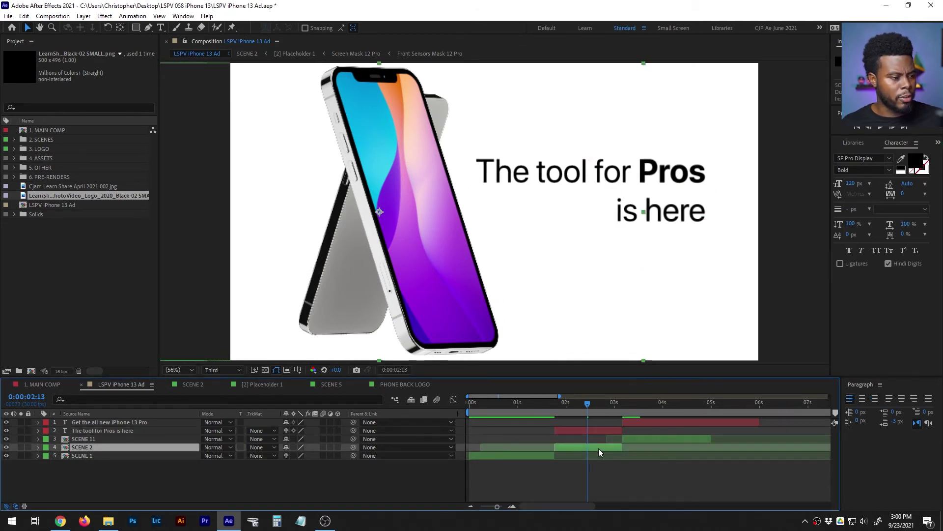
key("shift+Left")
key("shift+Left")
key("shift+Left")
key("shift+Left")
key("shift+Left")
key("shift+Left")
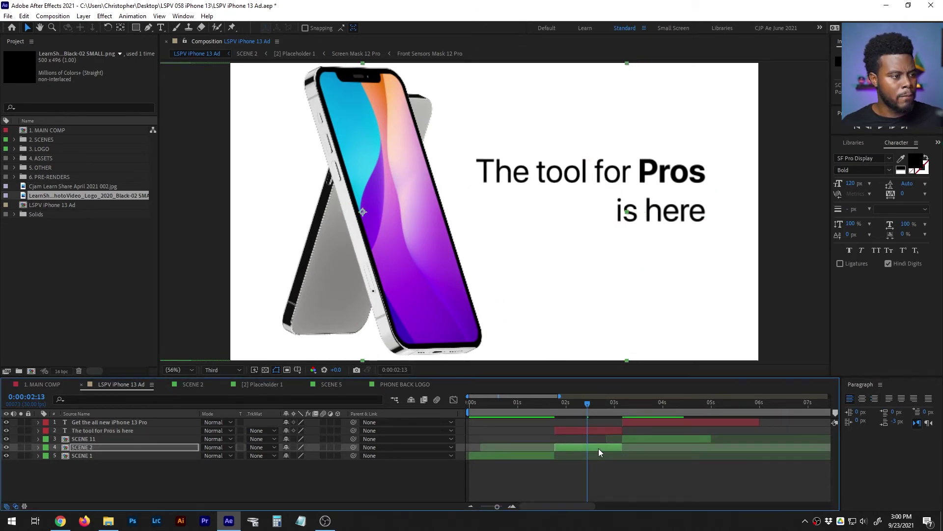
left_click(653, 205)
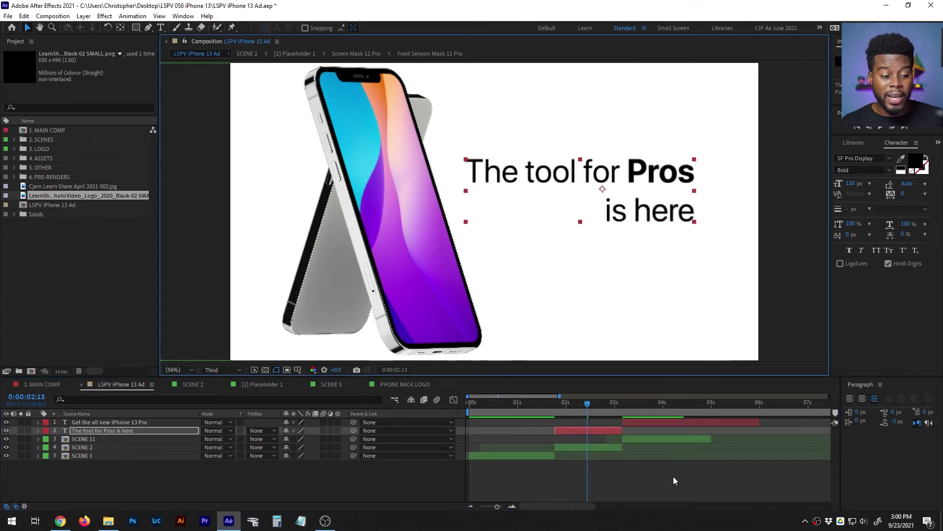
- Add a Position keyframe to the "The tool for Pros is here" layer at its start, 0:00:01:23
left_click(675, 480)
left_click(554, 404)
left_click_drag(553, 408, 555, 408)
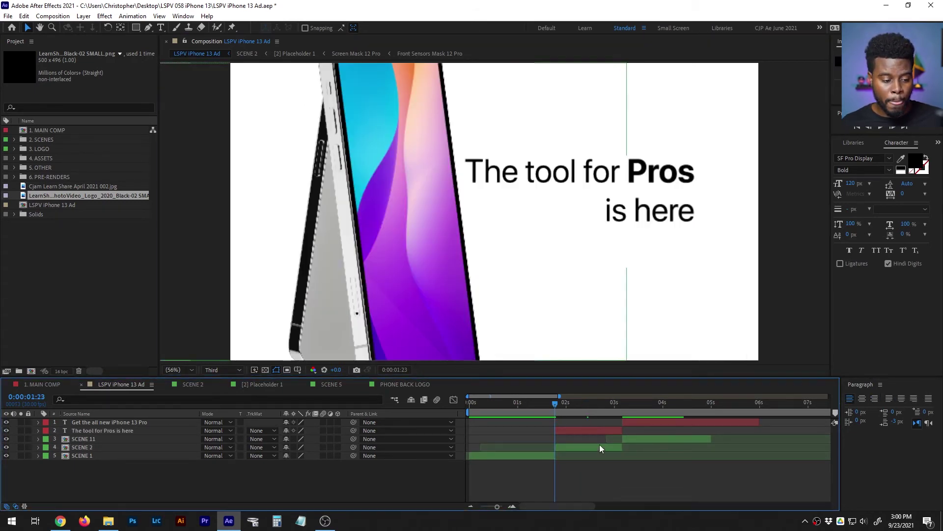
left_click(596, 433)
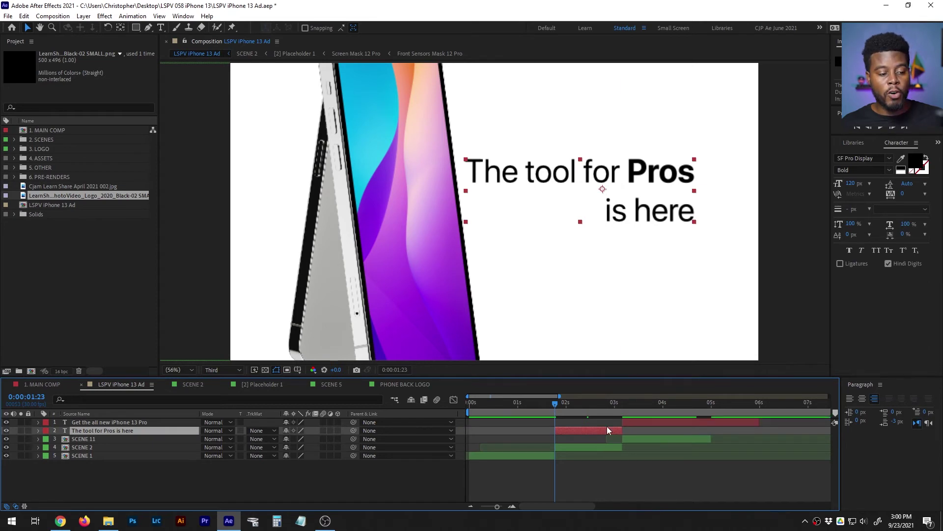
mouse_move(557, 405)
left_mouse_down()
mouse_move(565, 405)
mouse_move(548, 407)
mouse_move(583, 408)
mouse_move(588, 432)
mouse_move(557, 405)
left_mouse_up()
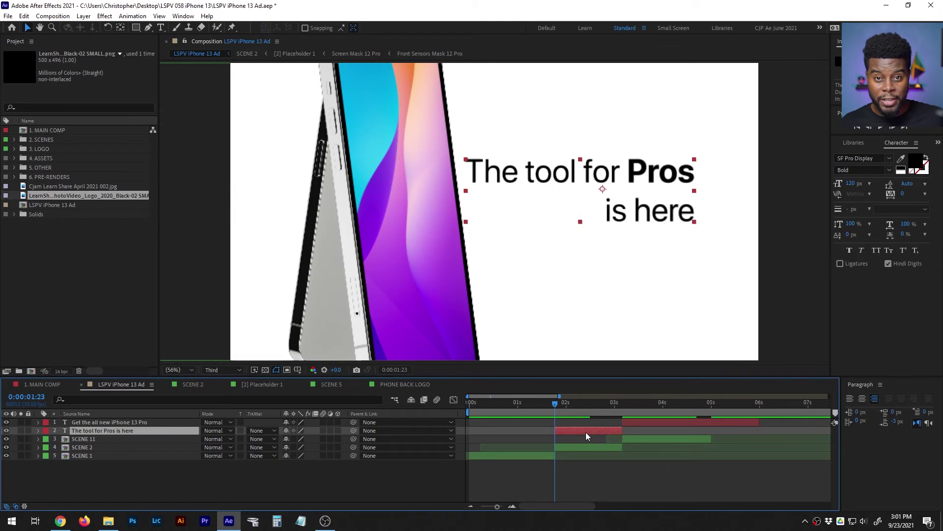
key("p")
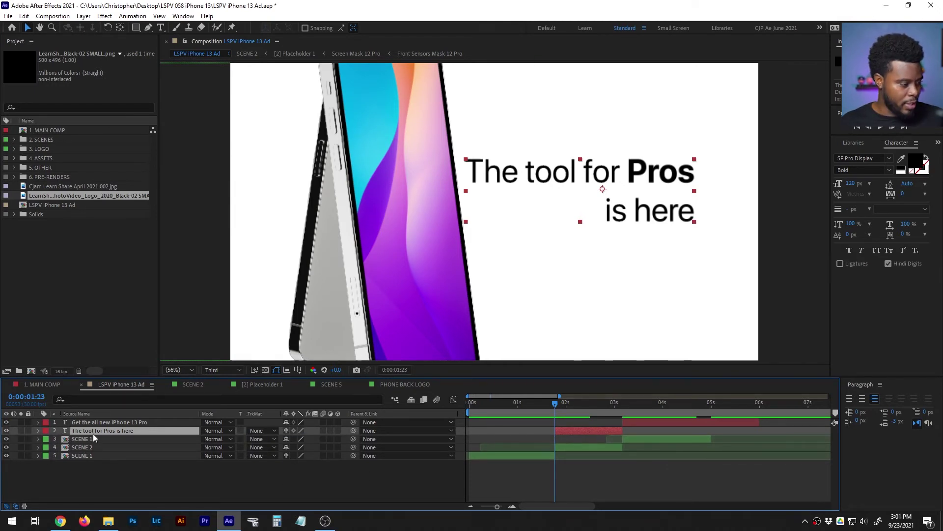
left_click(72, 441)
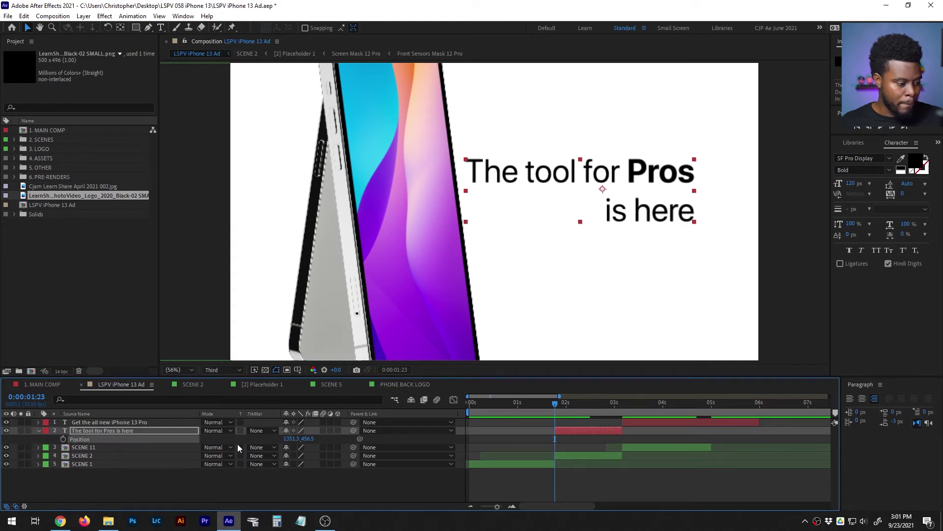
left_click(62, 439)
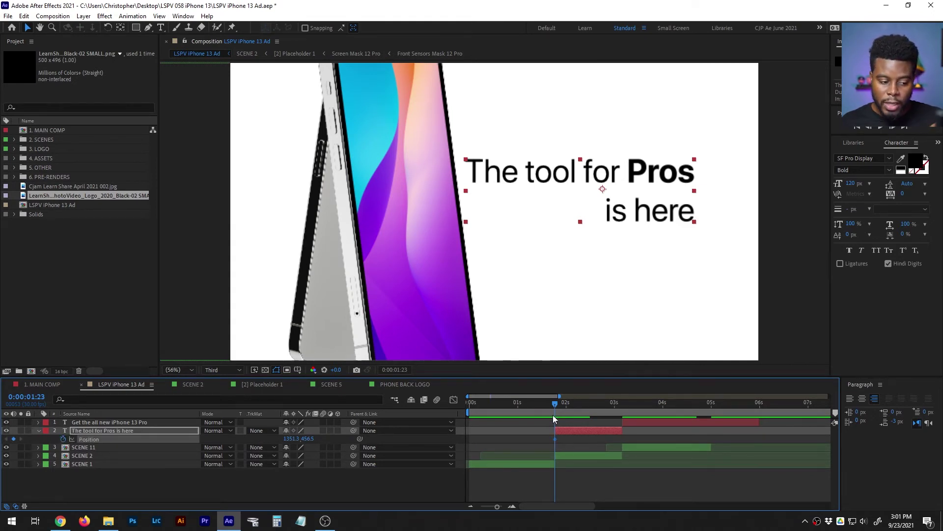
- Apply Easy Ease to the headline's first Position keyframe
left_click(548, 402)
left_click_drag(548, 406, 556, 406)
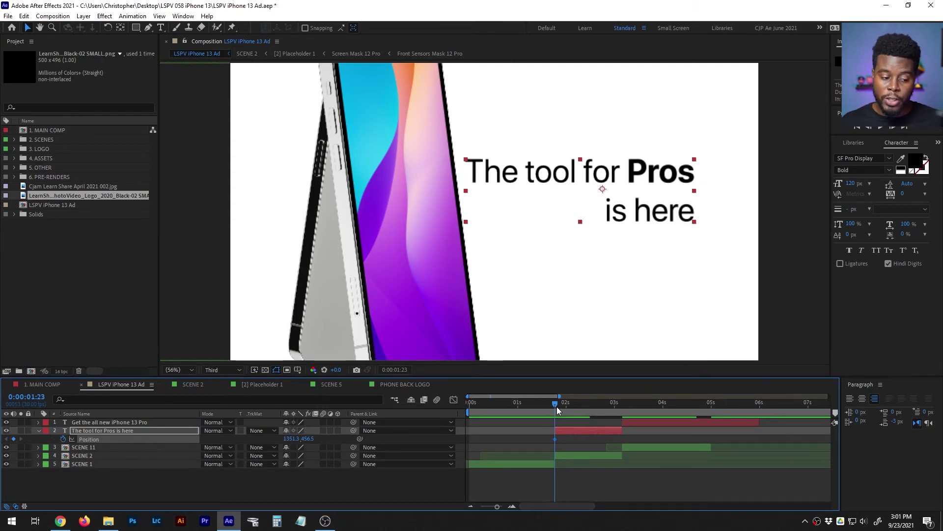
right_click(553, 439)
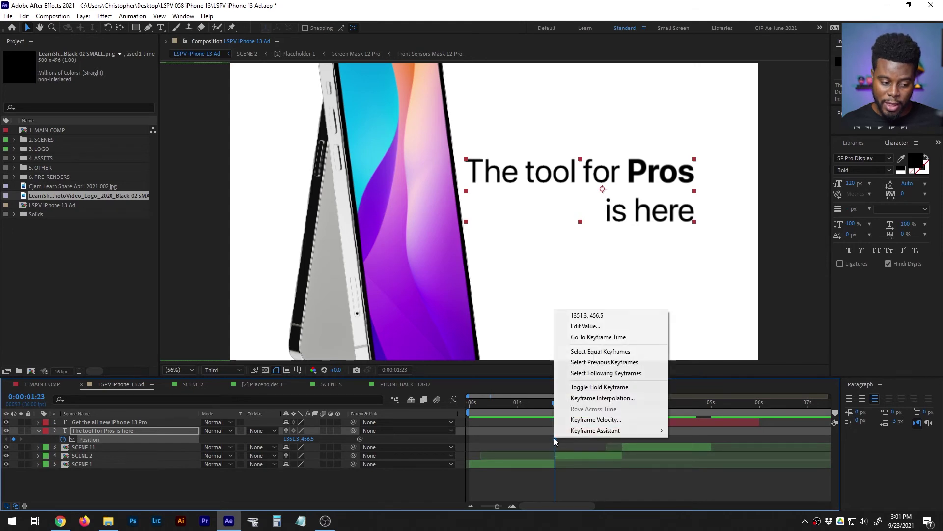
mouse_move(596, 431)
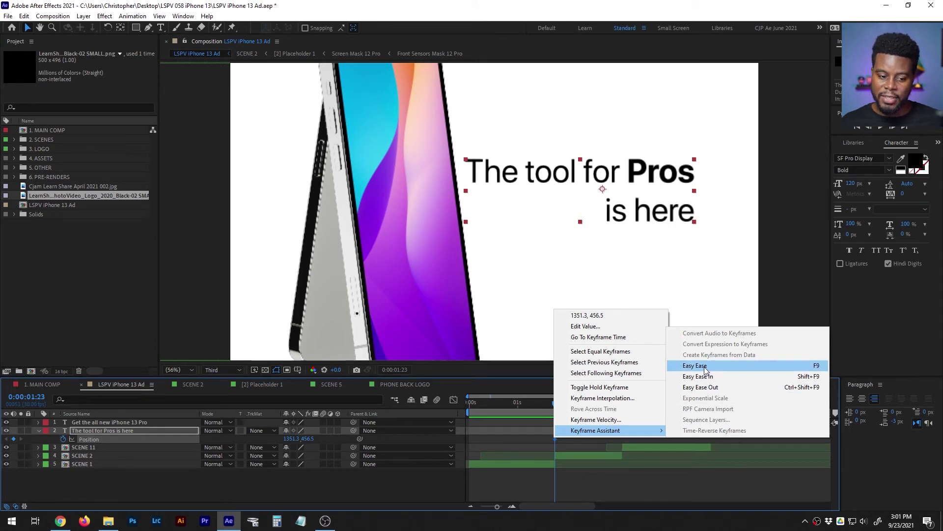
left_click(803, 368)
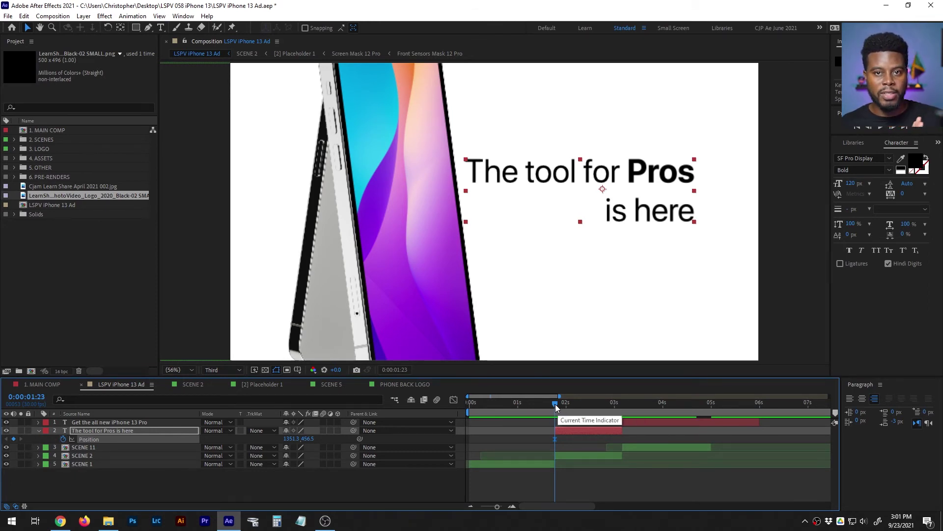
- At 0:00:03:04, set the headline's X position to 1412.3 to make it drift right, and save the project
left_click_drag(555, 404, 620, 410)
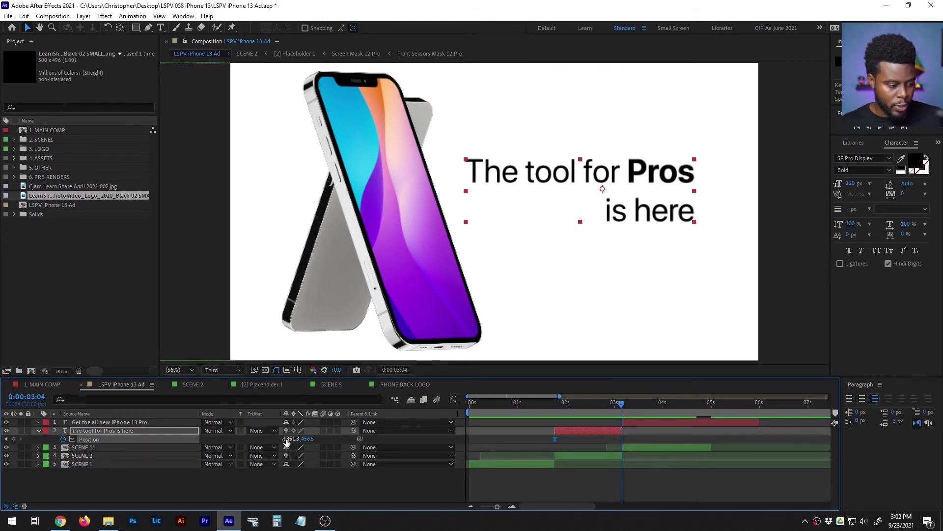
left_click_drag(289, 439, 320, 443)
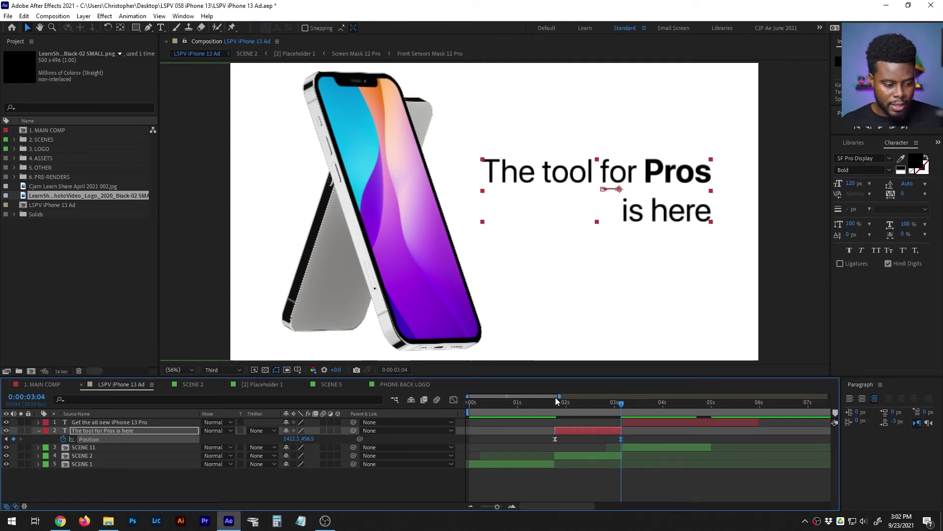
left_click_drag(553, 409, 526, 405)
left_click(652, 480)
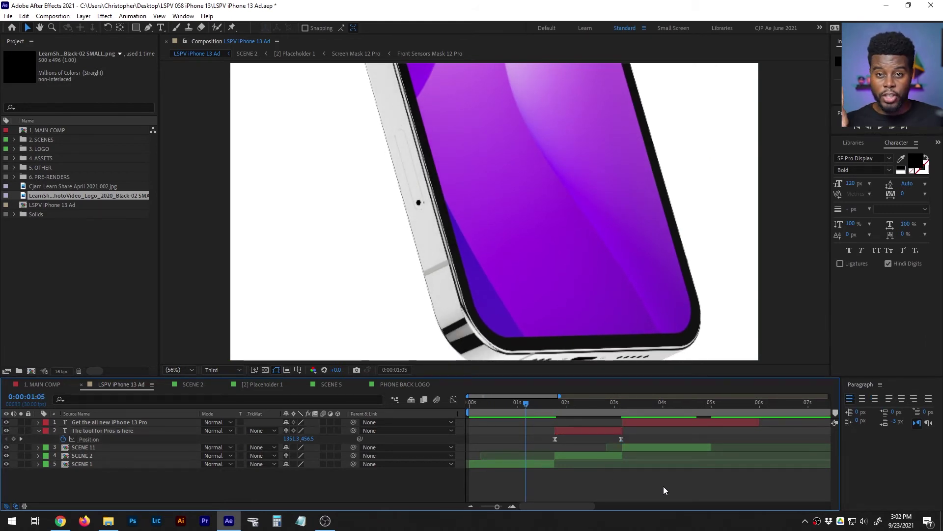
key("ctrl+s")
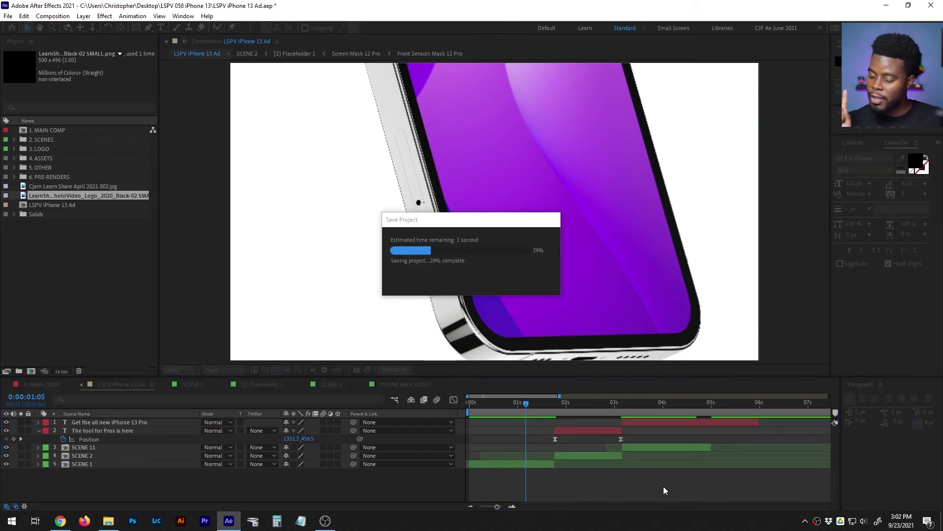
- Play the composition from before the headline's entrance to check its sliding motion
key("space")
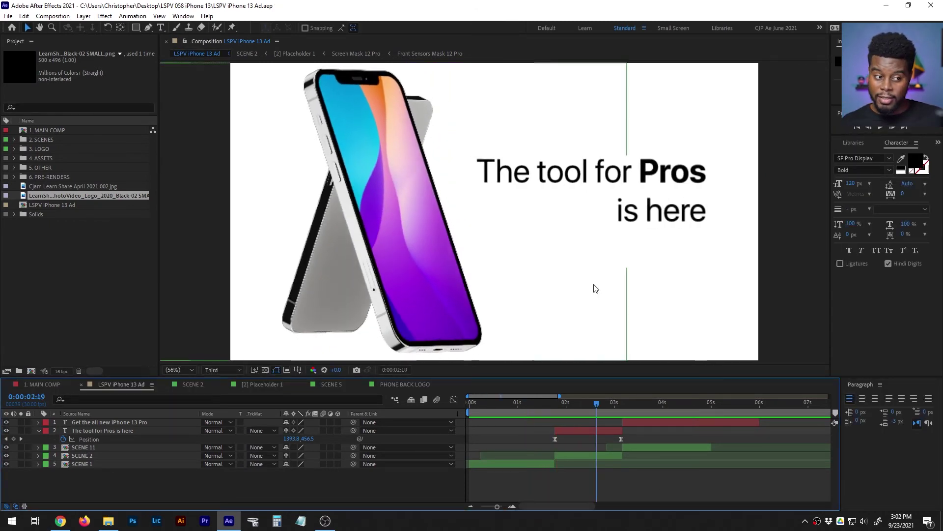
left_click(540, 406)
key("space")
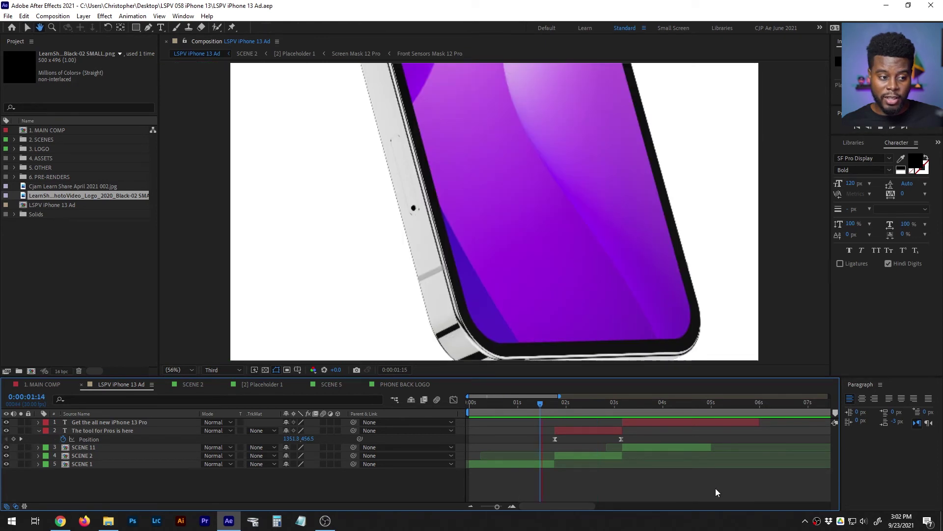
- Move the headline's first Position keyframe a few frames before the layer's start, previewing the motion between adjustments
left_click_drag(541, 406, 552, 439)
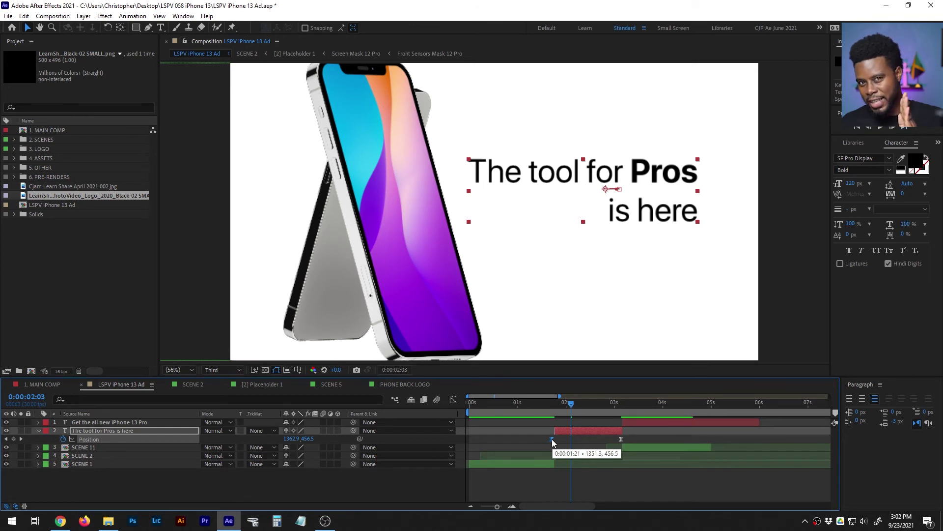
left_click(545, 404)
key("space")
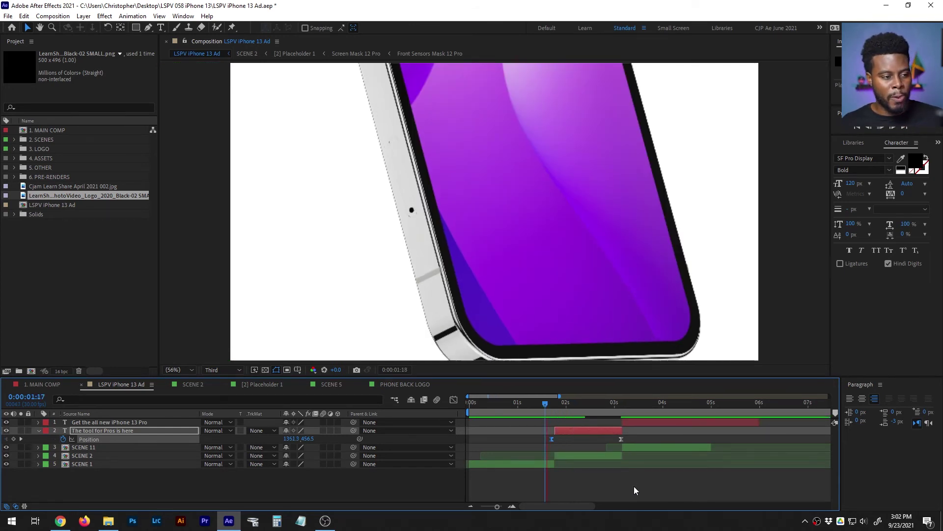
key("space")
left_click_drag(553, 440, 551, 438)
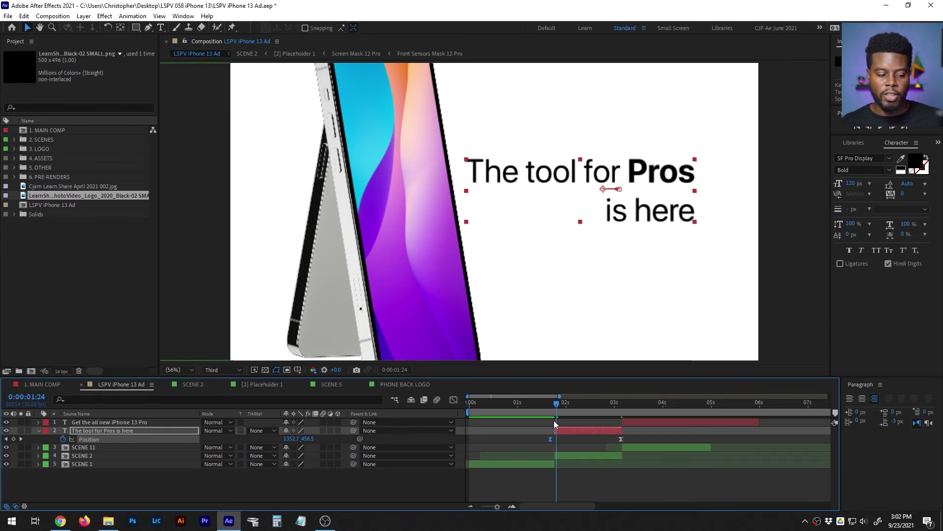
left_click(534, 403)
left_click(612, 486)
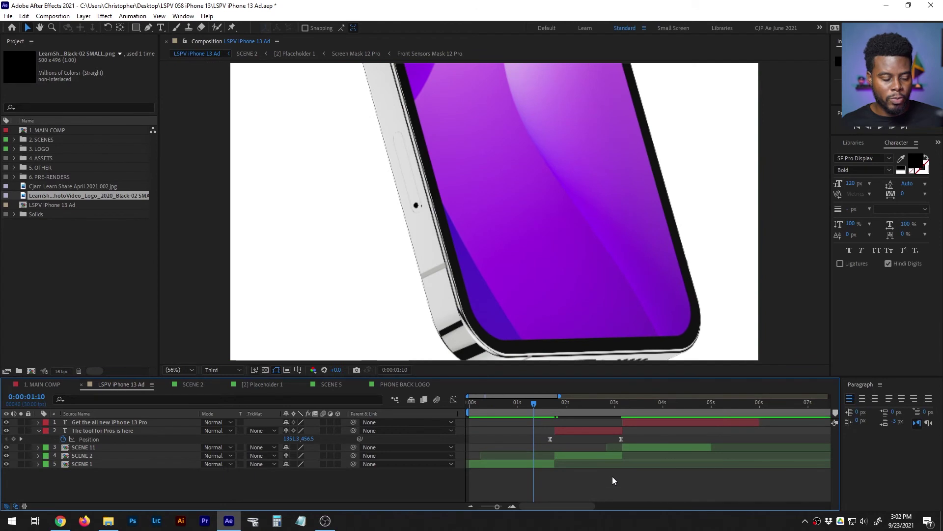
left_click(589, 431)
left_click(594, 455)
left_click(548, 464)
left_click(564, 456)
left_click(573, 431)
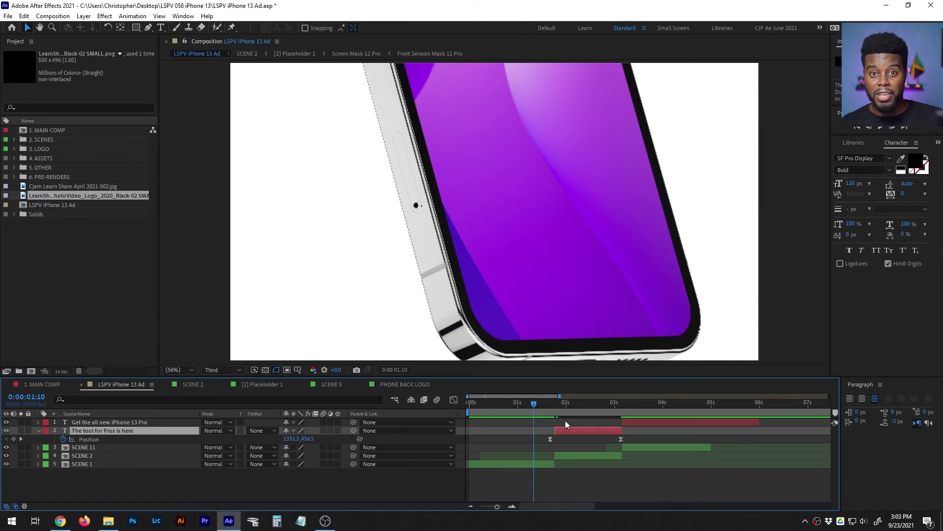
- Step through and replay the cut from SCENE 1 to SCENE 2 to check that the headline is already moving when it appears
key("Page_Down")
key("Page_Down")
key("Page_Down")
key("Page_Down")
key("Page_Down")
key("space")
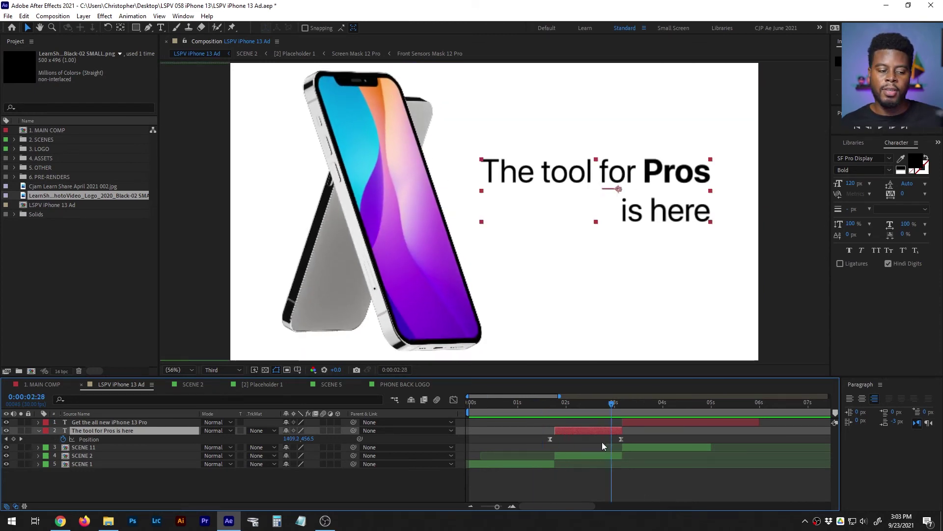
left_click(542, 402)
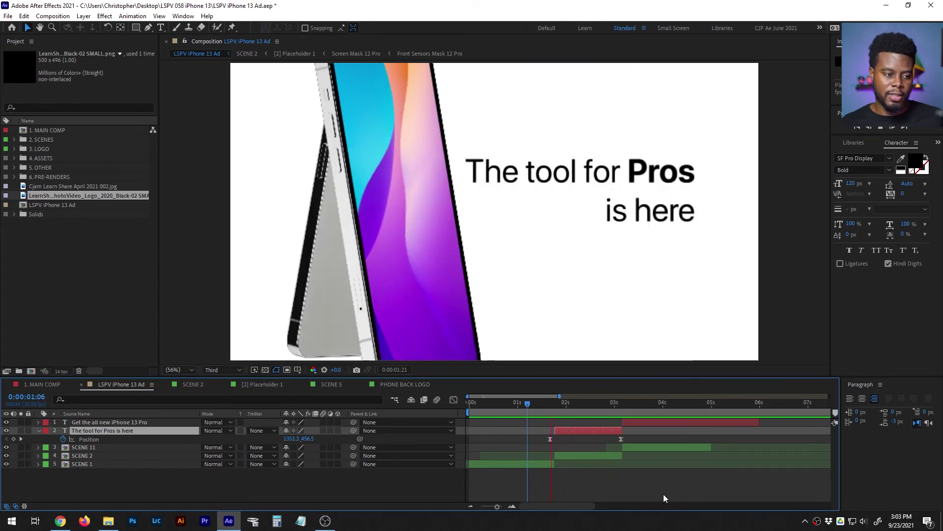
left_click(532, 402)
key("space")
key("space")
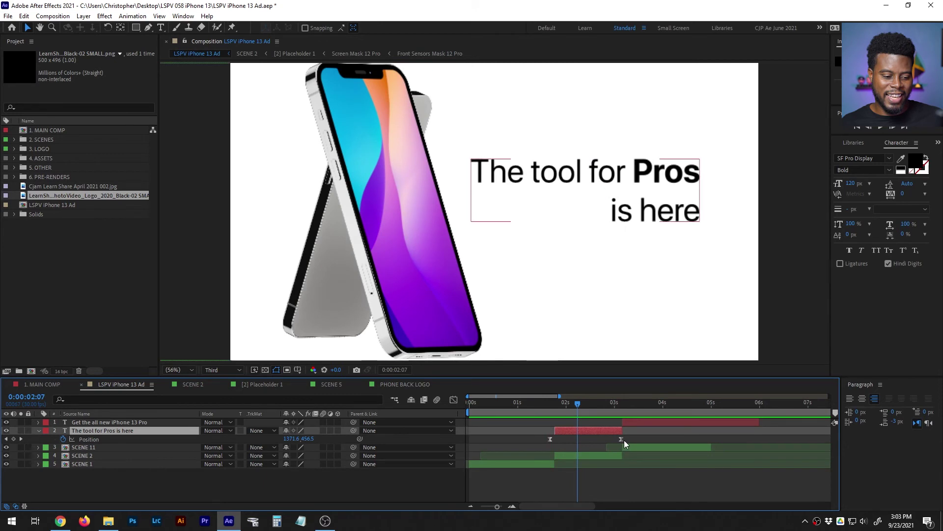
- Move the headline's last Position keyframe past the layer's end, to about 3.6 seconds, and play the result
left_click_drag(621, 439, 644, 440)
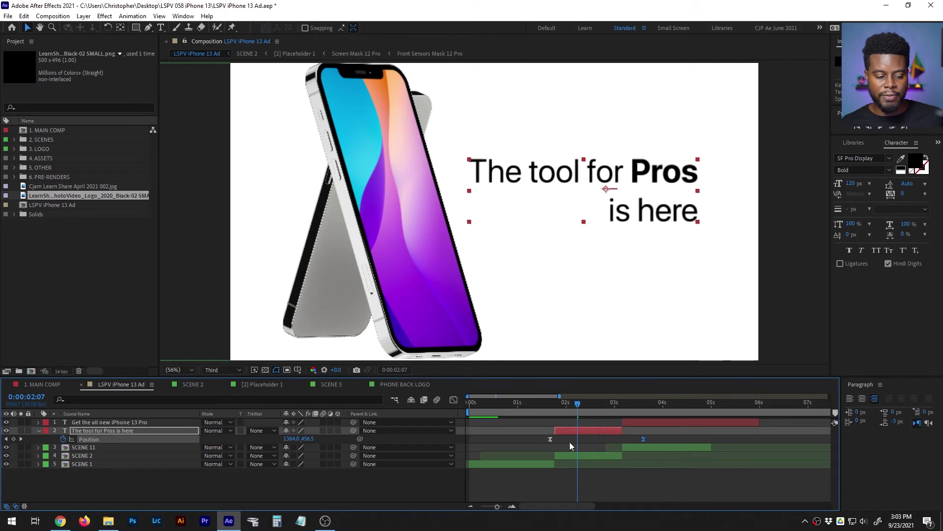
left_click(538, 412)
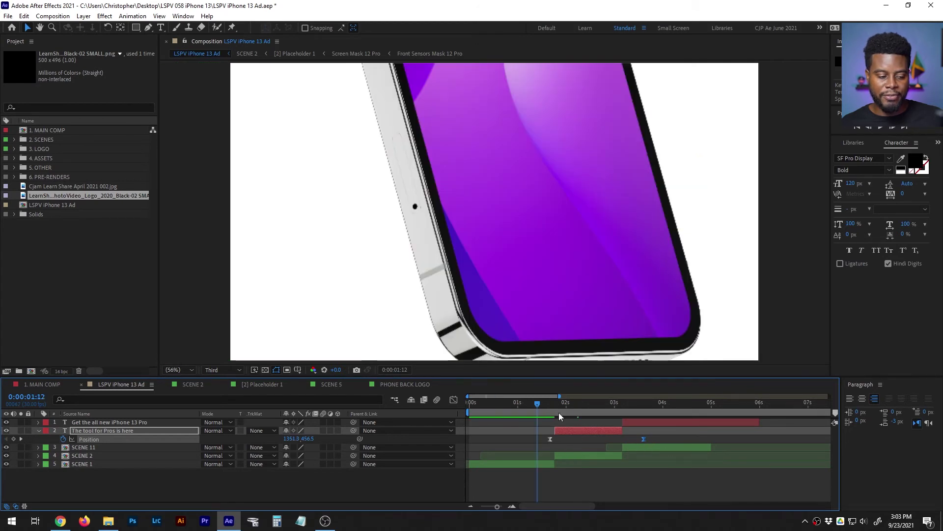
left_click(729, 490)
key("space")
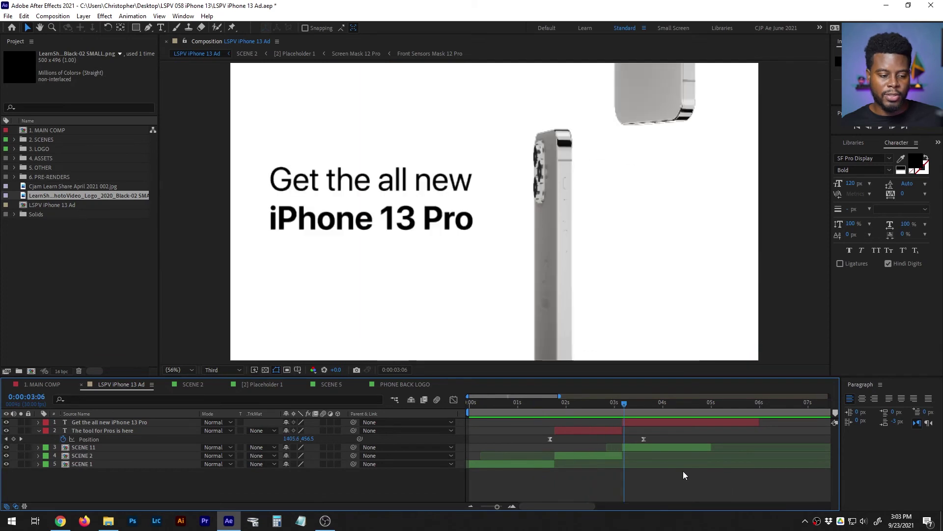
- Start keyframing the "Get the all new iPhone 13 Pro" headline's Position at 0:00:03:05, with its vertical value at 362.2
left_click(535, 406)
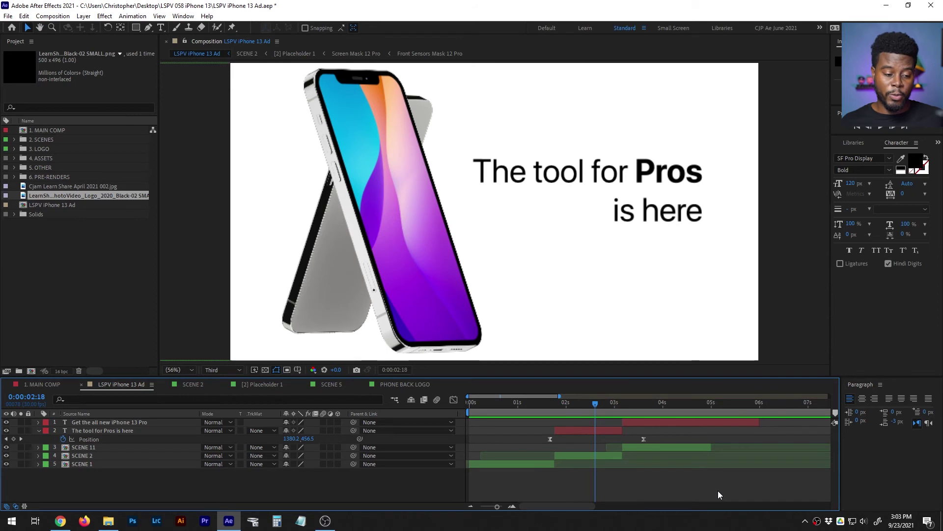
mouse_move(608, 407)
left_mouse_down()
mouse_move(651, 405)
mouse_move(608, 401)
mouse_move(637, 403)
mouse_move(623, 405)
left_mouse_up()
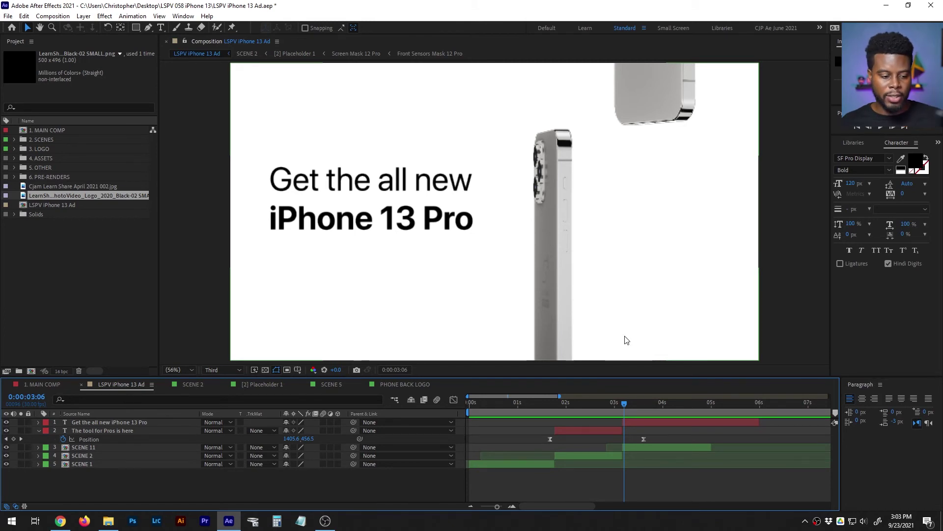
left_click(621, 402)
left_click_drag(622, 404, 623, 403)
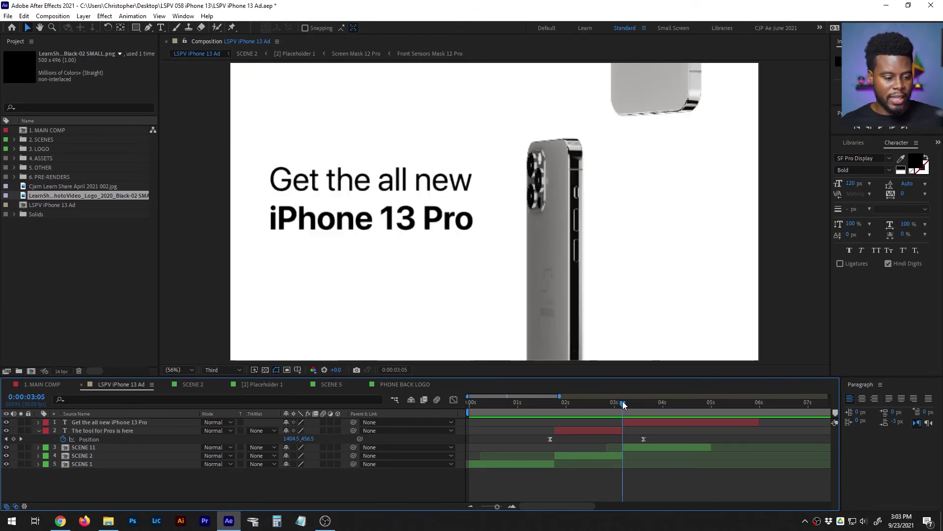
left_click(646, 422)
key("p")
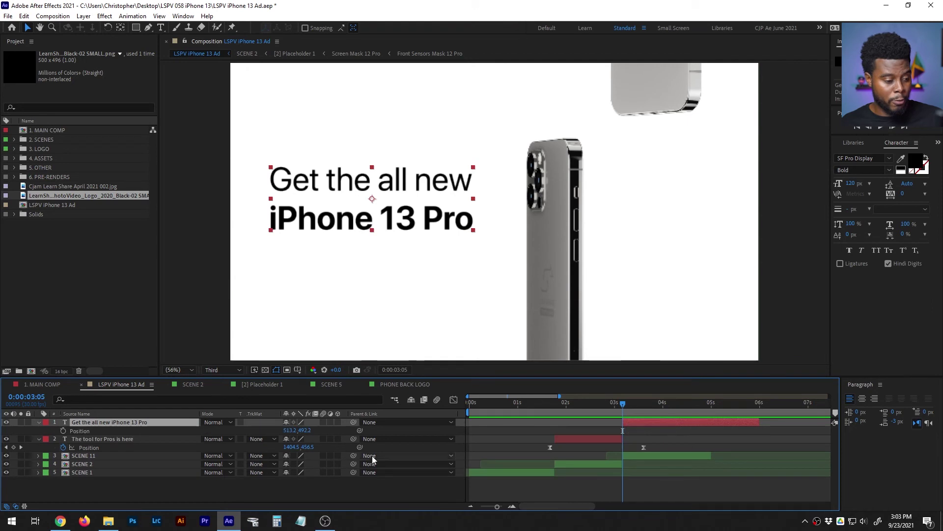
left_click(62, 431)
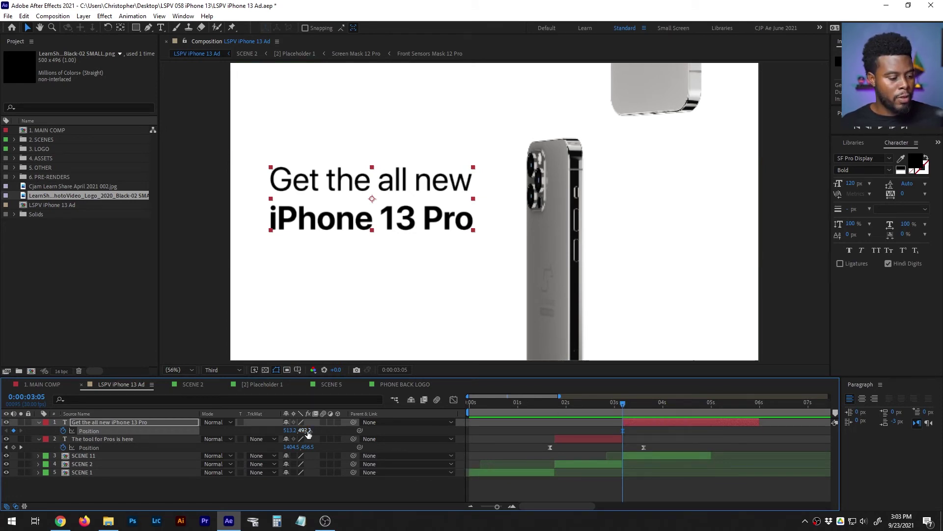
left_click_drag(307, 431, 246, 429)
- Keyframe the headline's vertical Position at 469.2 at 0:00:04:18, ease both keyframes, and play the slide-down motion
left_click_drag(629, 405, 694, 408)
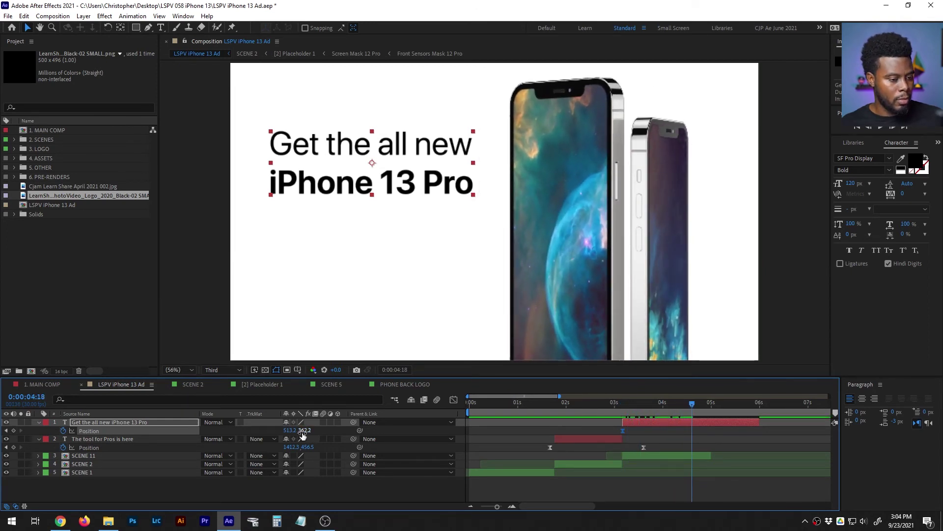
left_click_drag(309, 431, 344, 437)
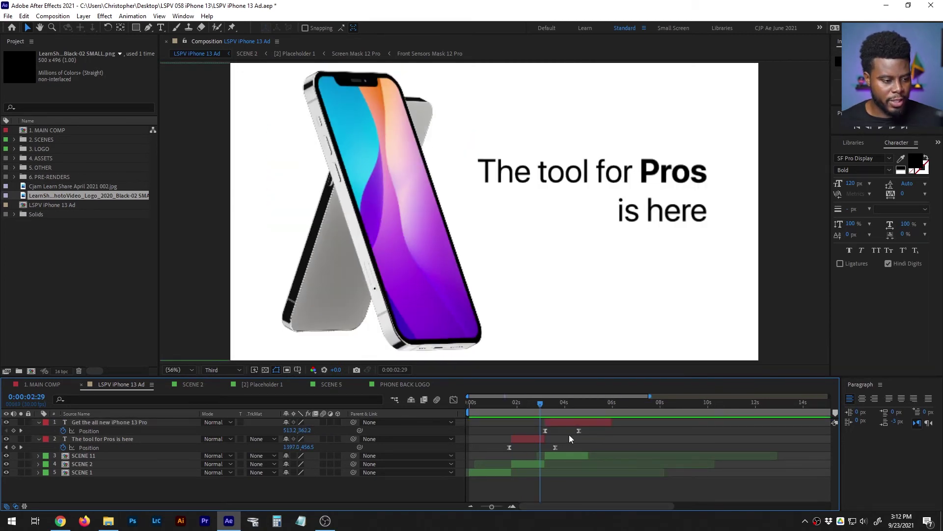
key("space")
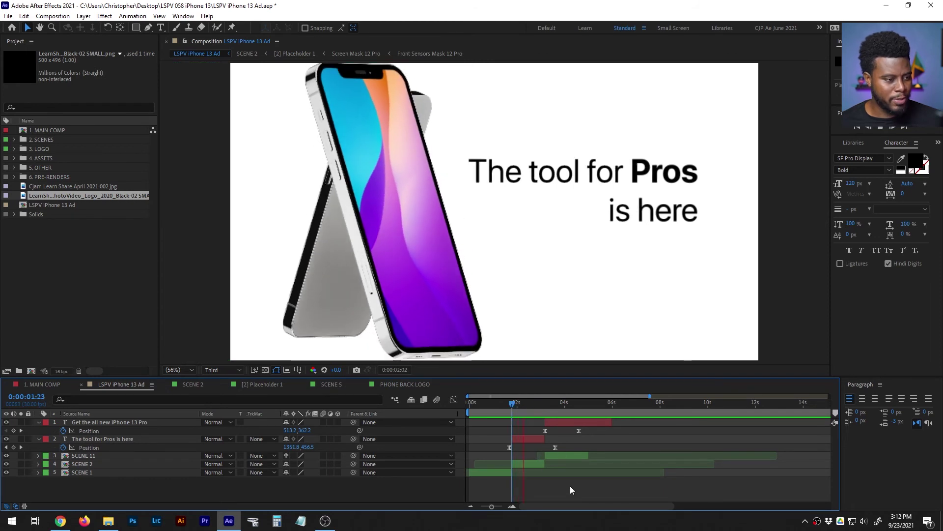
key("space")
- Move the "Get the all new iPhone 13 Pro" headline's first Position keyframe slightly before the layer's start and play the cut
left_click_drag(546, 432, 541, 431)
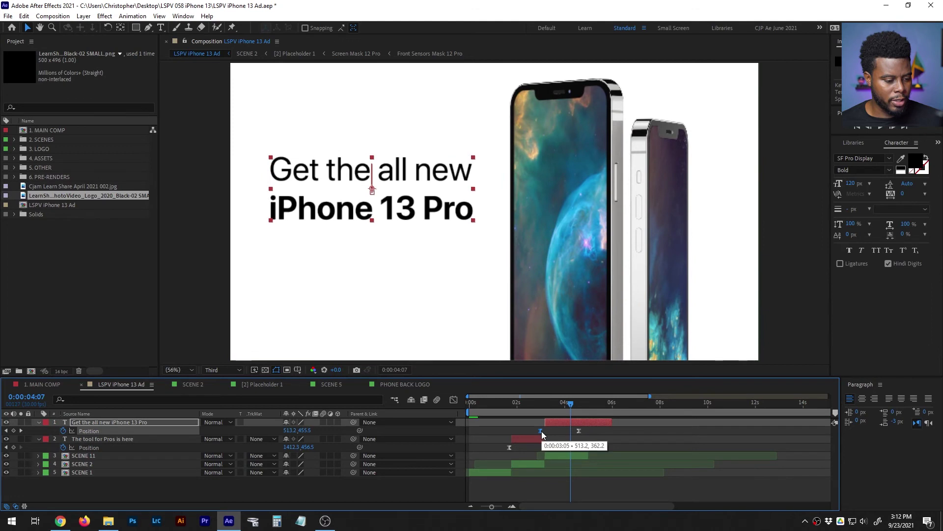
left_click(521, 403)
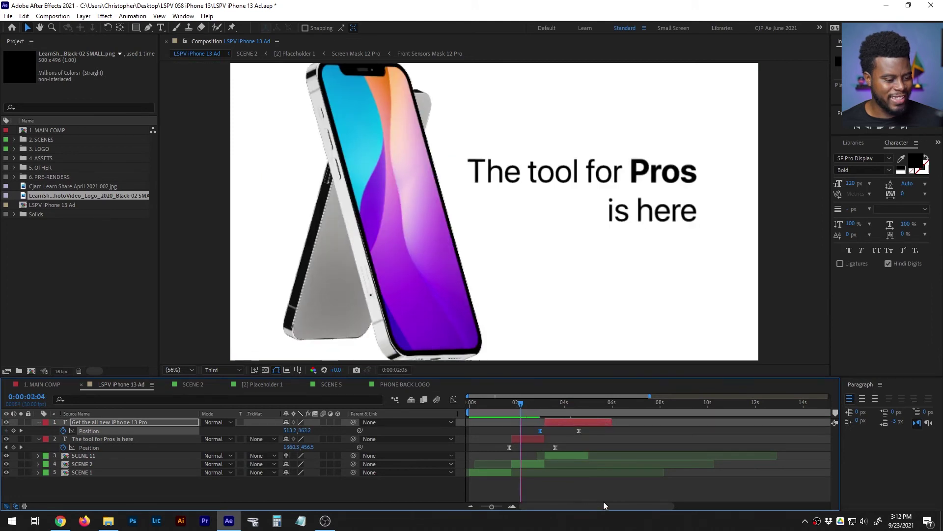
key("space")
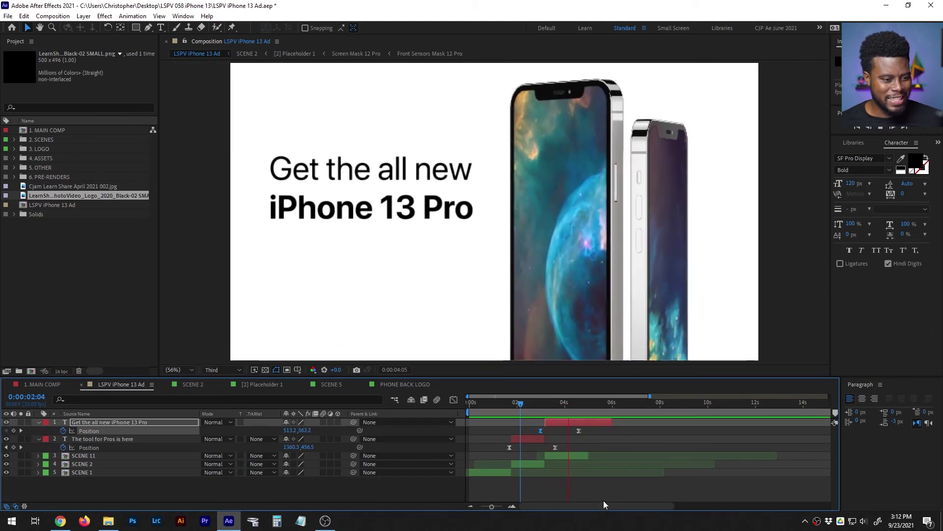
key("space")
- Trim the end of the "Get the all new iPhone 13 Pro" layer to about 5.3 seconds, with its last Position keyframe at about 5 seconds
mouse_move(558, 409)
left_mouse_down()
mouse_move(533, 410)
mouse_move(558, 412)
left_mouse_up()
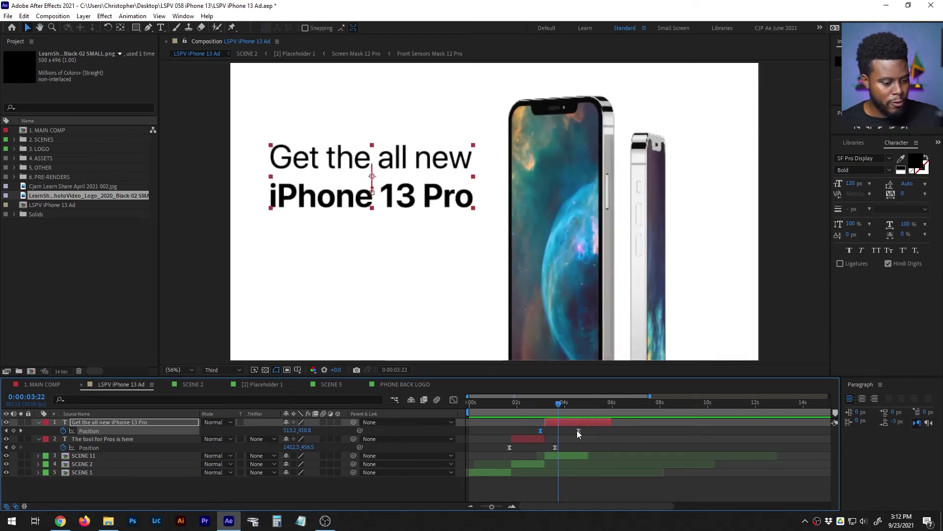
left_click(608, 423)
mouse_move(607, 423)
left_mouse_down()
mouse_move(589, 431)
mouse_move(595, 423)
left_mouse_up()
left_click(574, 405)
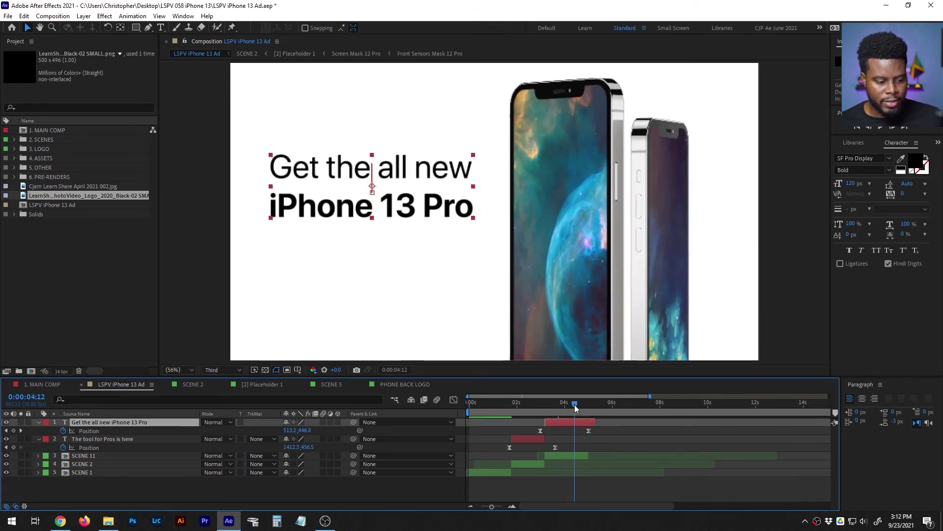
mouse_move(575, 403)
left_mouse_down()
mouse_move(560, 403)
mouse_move(600, 403)
mouse_move(582, 404)
left_mouse_up()
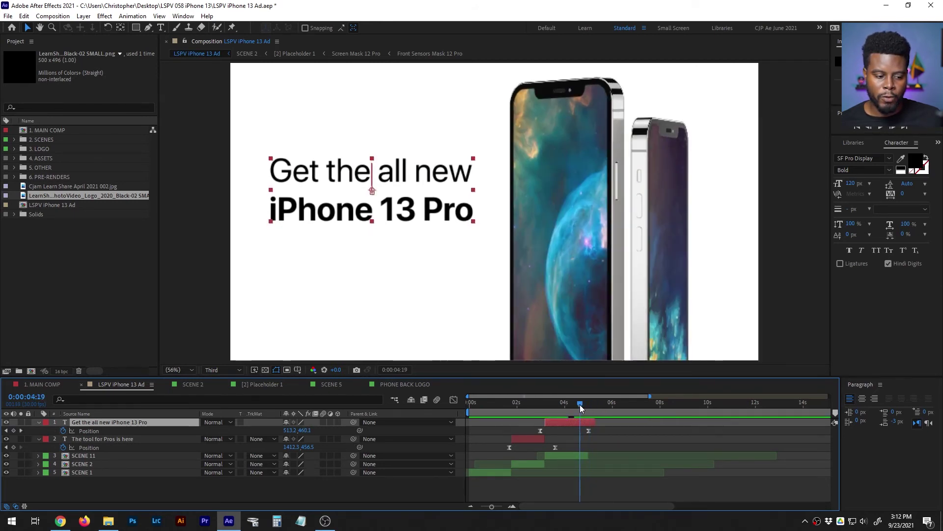
- Extend SCENE 11 to the end of the "Get the all new iPhone 13 Pro" headline layer, check the ending, and save the project
left_click(589, 457)
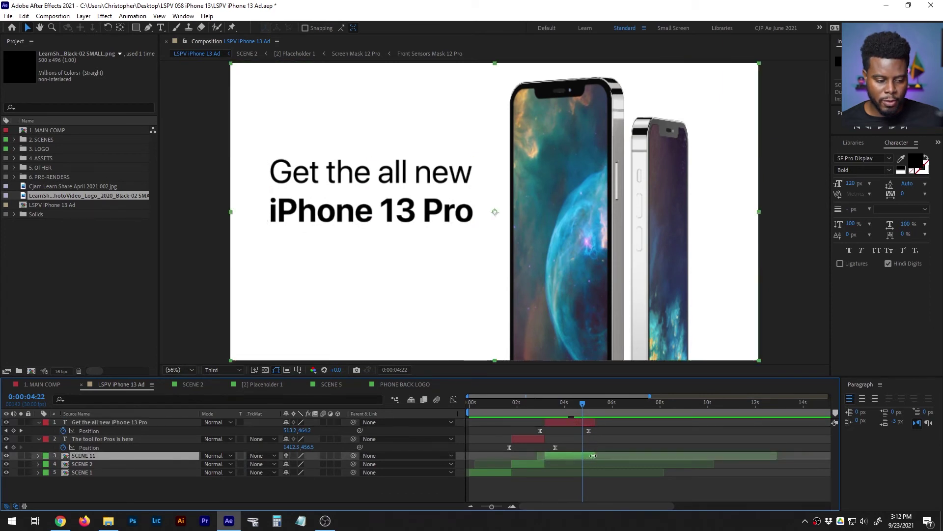
left_click(588, 403)
left_click_drag(588, 403, 570, 405)
left_click_drag(618, 455, 622, 452)
left_click(610, 407)
key("ctrl+s")
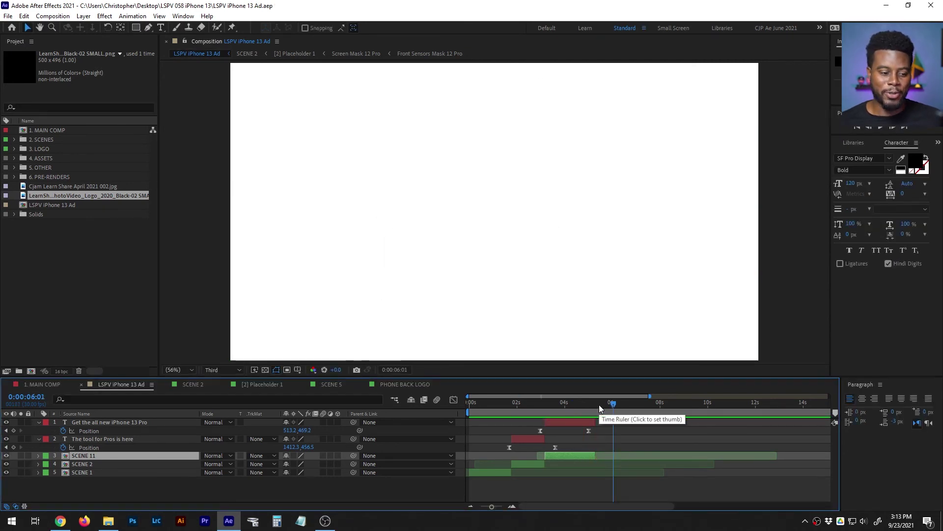
- Add the LearnShare black logo image as the top layer and slide it in time past the end of SCENE 11
left_click(595, 406)
left_click_drag(66, 196, 109, 420)
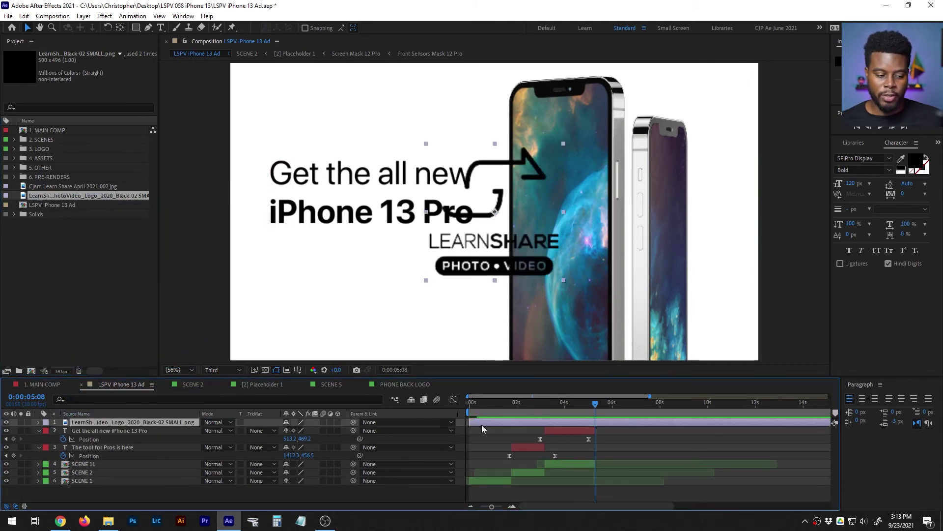
left_click_drag(506, 421, 710, 421)
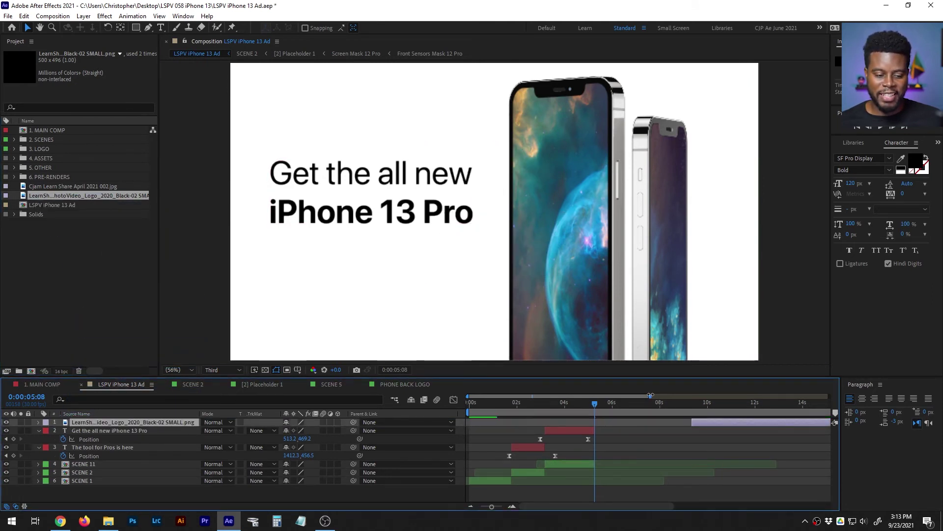
- Fit the logo layer directly after SCENE 11, trimmed to end at about 0:00:06:12, and play the transition
key("minus")
left_click_drag(577, 426, 535, 403)
key("equal")
key("equal")
key("equal")
left_click_drag(590, 504, 585, 501)
left_click_drag(584, 404, 486, 396)
left_click(639, 431)
left_click_drag(666, 403, 625, 404)
key("space")
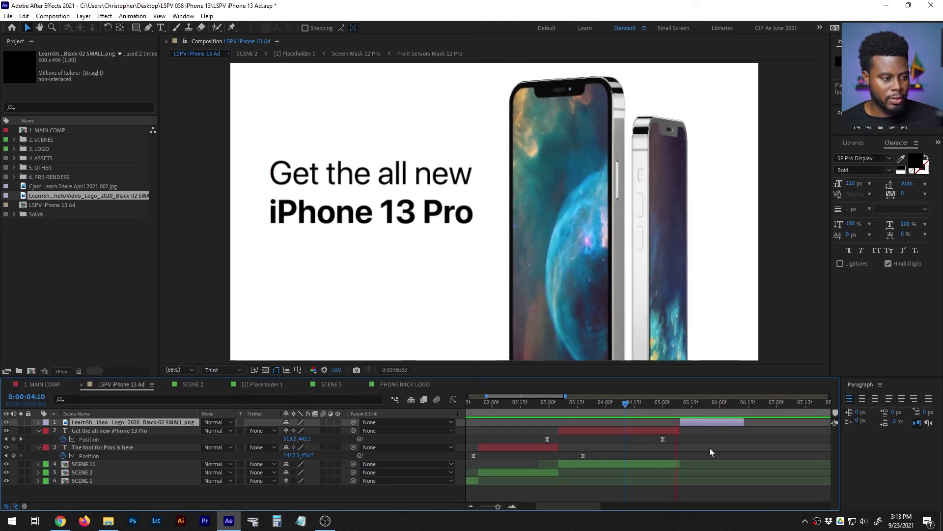
- Set the logo's Scale to 80% and keyframe it at the layer's start, 0:00:05:09
mouse_move(689, 409)
left_mouse_down()
mouse_move(670, 404)
mouse_move(684, 406)
left_mouse_up()
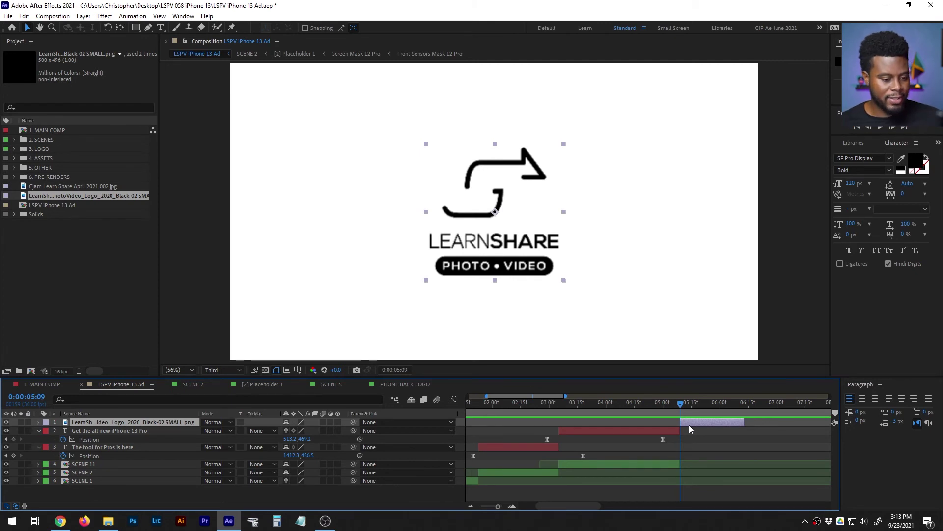
key("s")
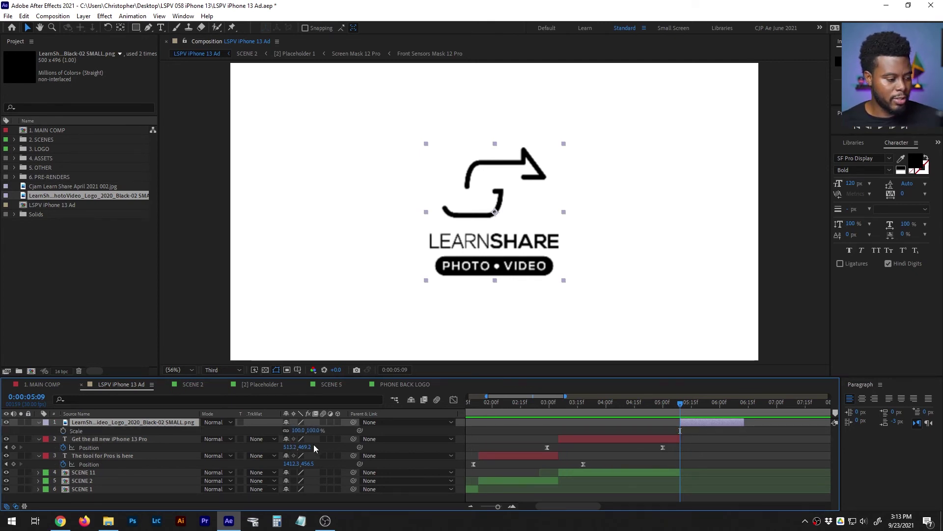
left_click_drag(297, 430, 287, 431)
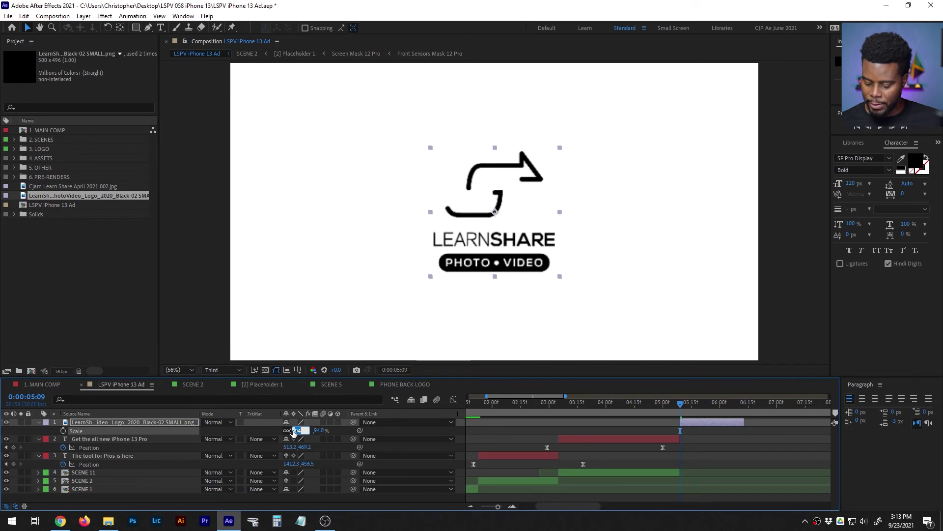
left_click(63, 431)
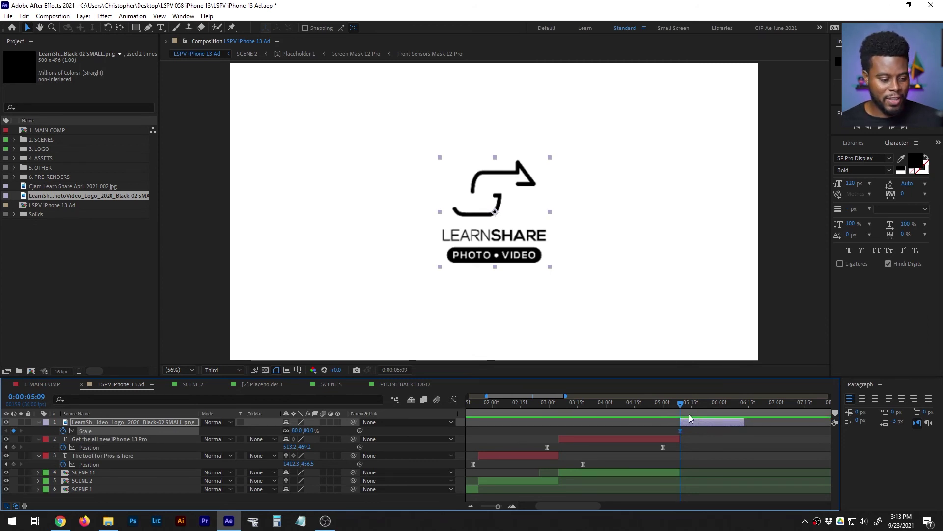
- Extend the logo layer to 0:00:06:21 and keyframe a slightly larger Scale at its end, with both Scale keyframes eased
left_click_drag(689, 409, 745, 414)
key("minus")
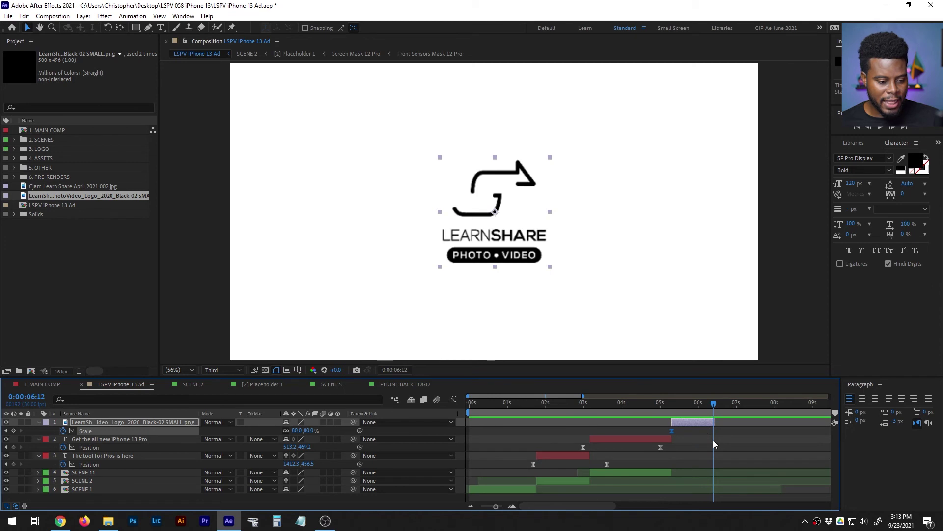
left_click_drag(714, 422, 725, 403)
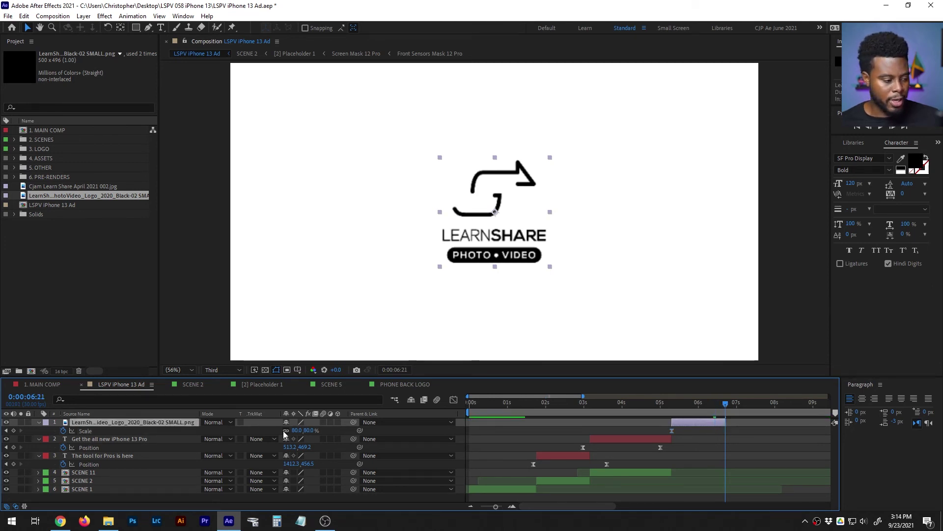
left_click_drag(297, 432, 627, 418)
- Preview the logo's growth and move its first Scale keyframe a few frames before the layer's start
left_click(664, 407)
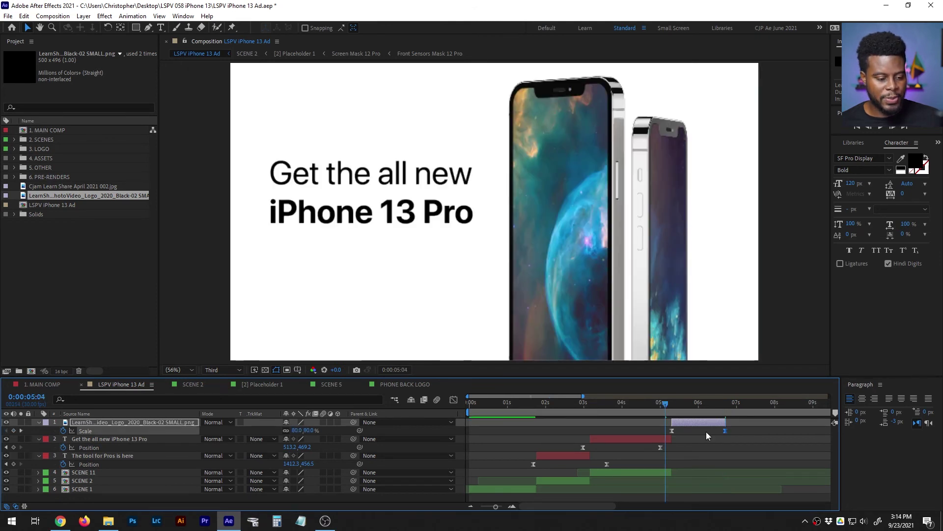
left_click(603, 408)
key("space")
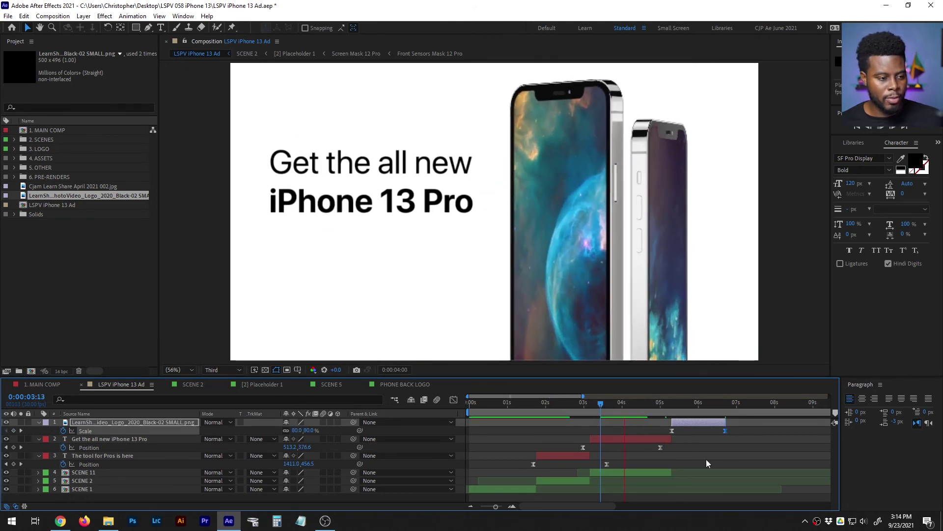
key("space")
left_click_drag(674, 431, 668, 432)
key("space")
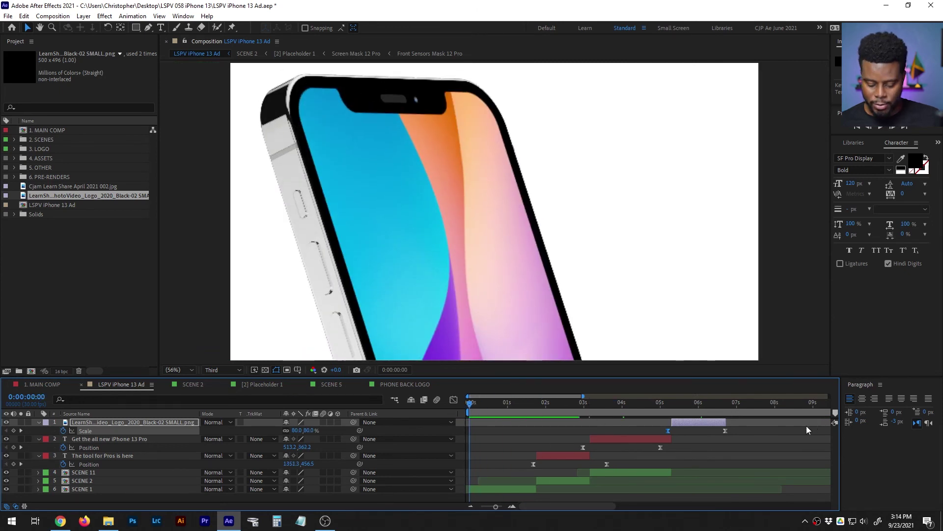
- Shorten the work area so it ends with the logo layer, and save the project
key("minus")
key("minus")
key("minus")
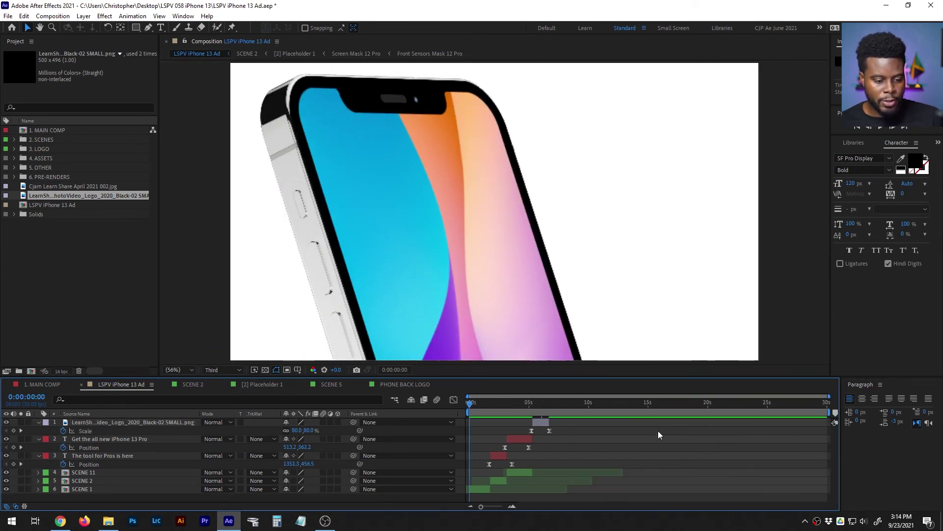
mouse_move(828, 399)
left_mouse_down()
mouse_move(629, 401)
mouse_move(833, 398)
left_mouse_up()
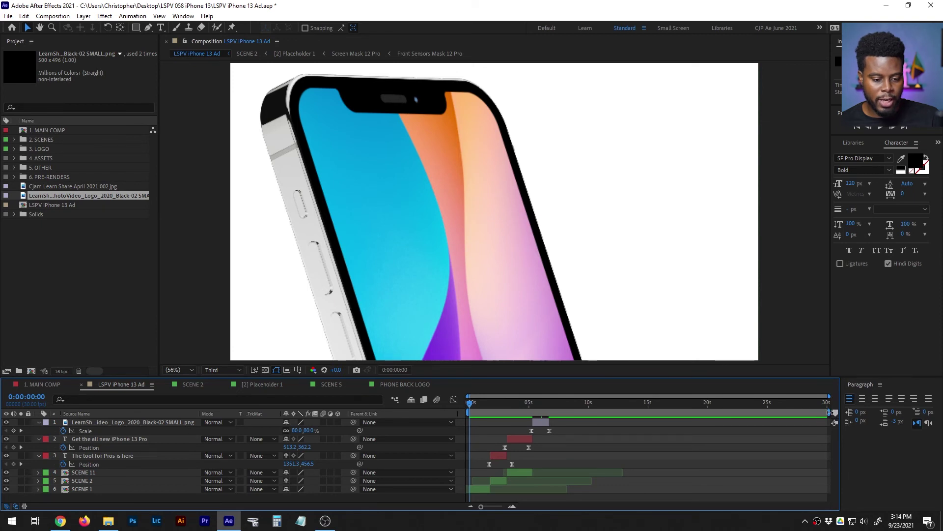
left_click_drag(830, 412, 565, 410)
left_click(541, 401)
key("equal")
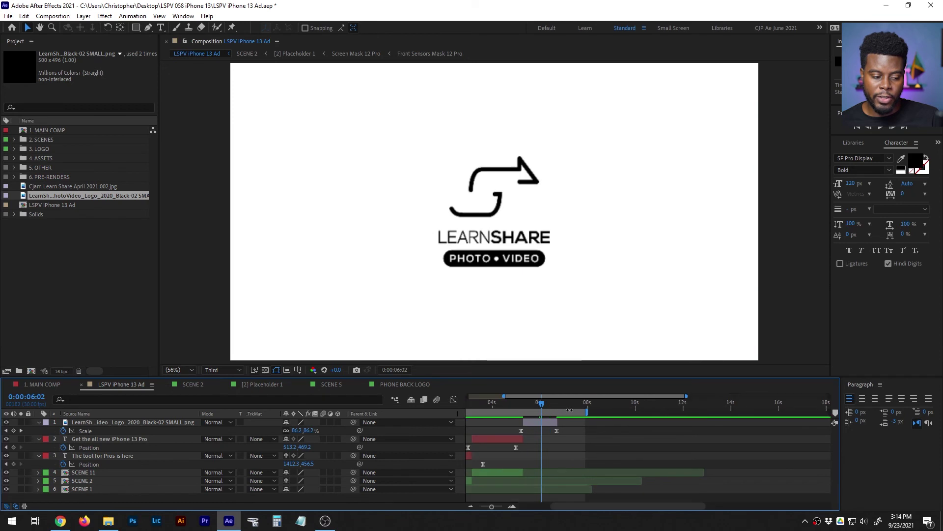
left_click_drag(581, 504, 554, 505)
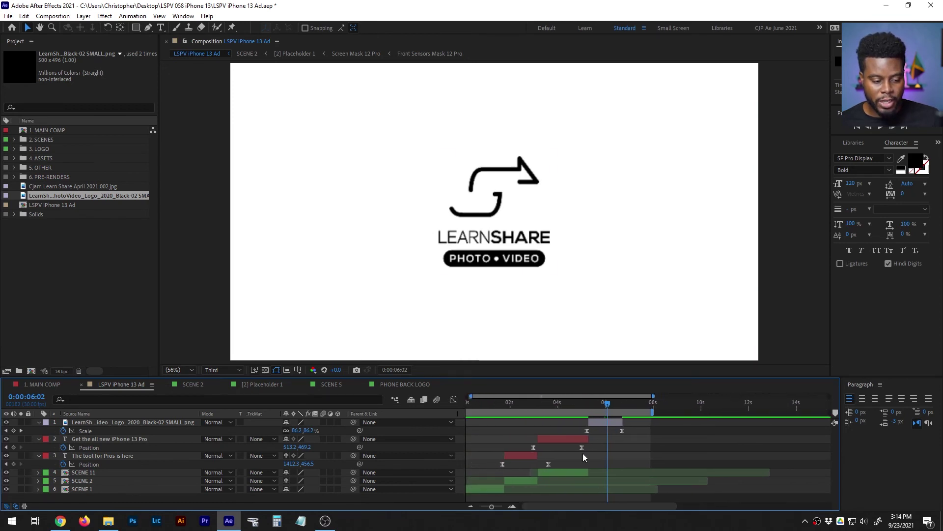
left_click_drag(656, 411, 624, 411)
left_click_drag(618, 505, 611, 505)
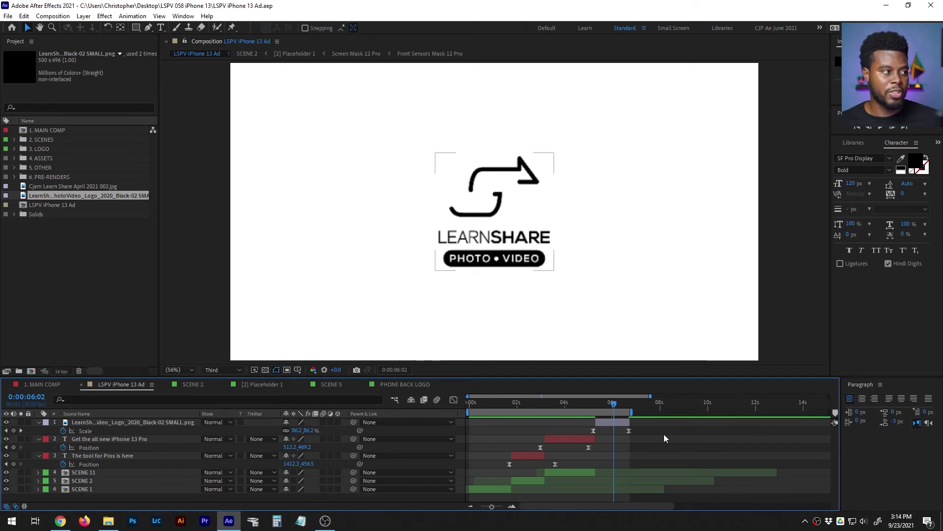
- Check the composition's duration in its settings and leave them unchanged
left_click(62, 17)
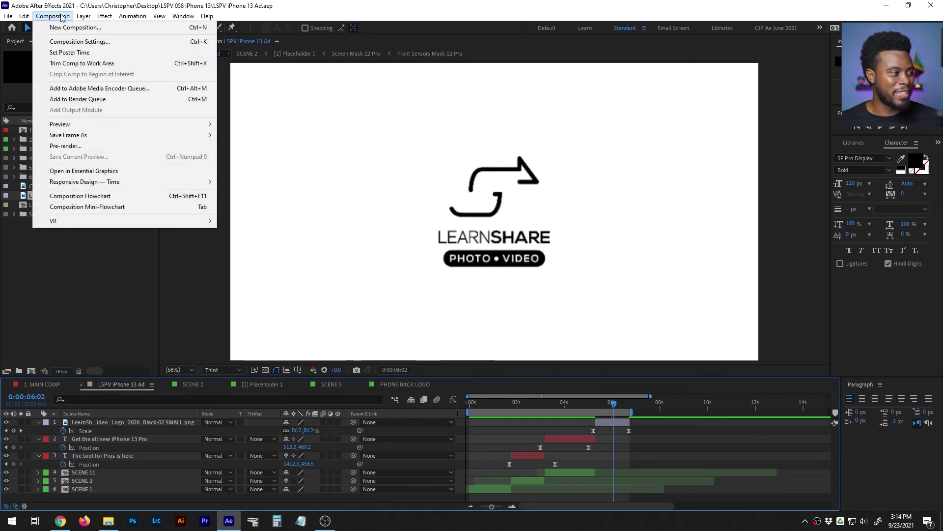
left_click(76, 41)
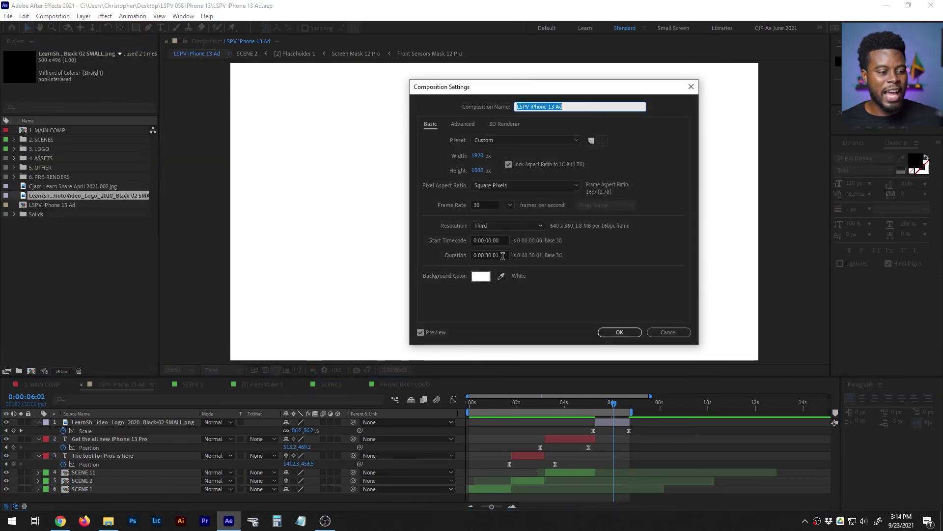
left_click(487, 240)
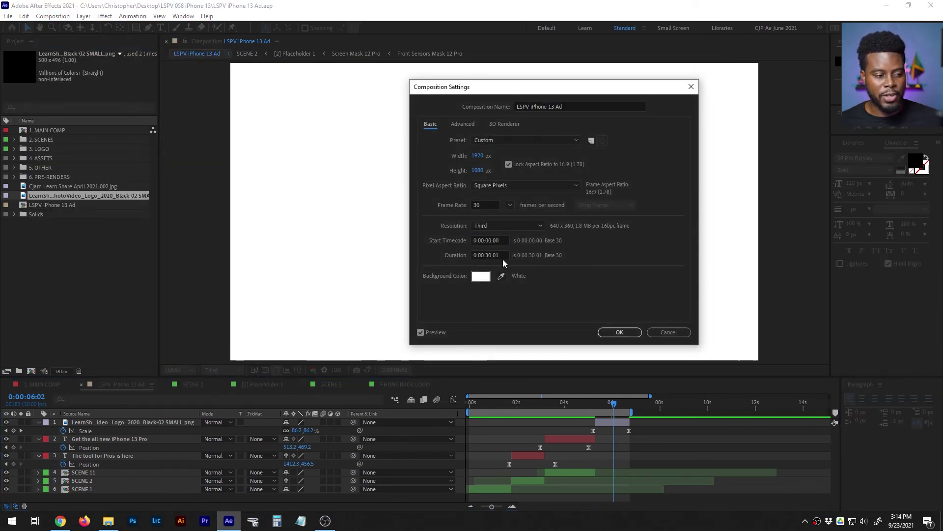
left_click(668, 333)
- Preview the ad from the start of the composition through to the second headline scene
left_click_drag(614, 403, 465, 408)
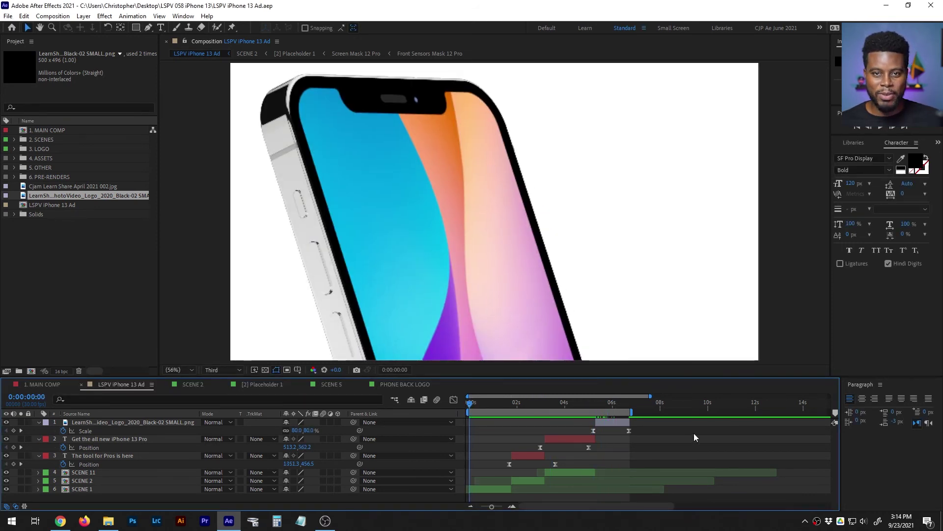
key("space")
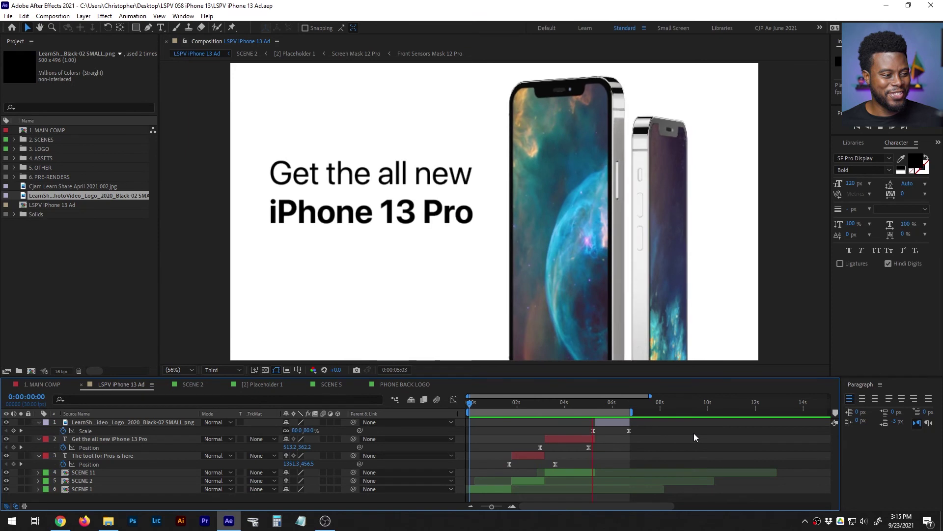
key("space")
- Move the logo's last Scale keyframe slightly past the end of its layer and save the project
left_click(591, 405)
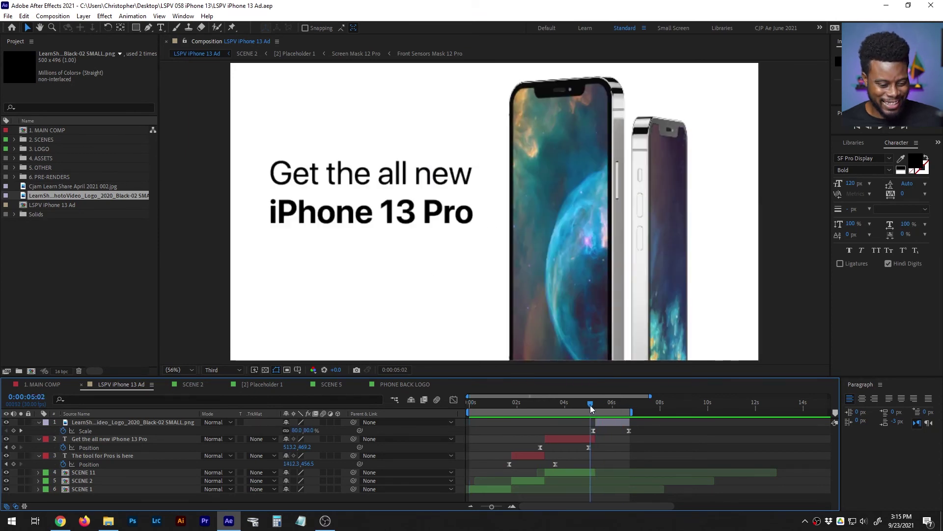
left_click_drag(628, 431, 636, 431)
key("ctrl+s")
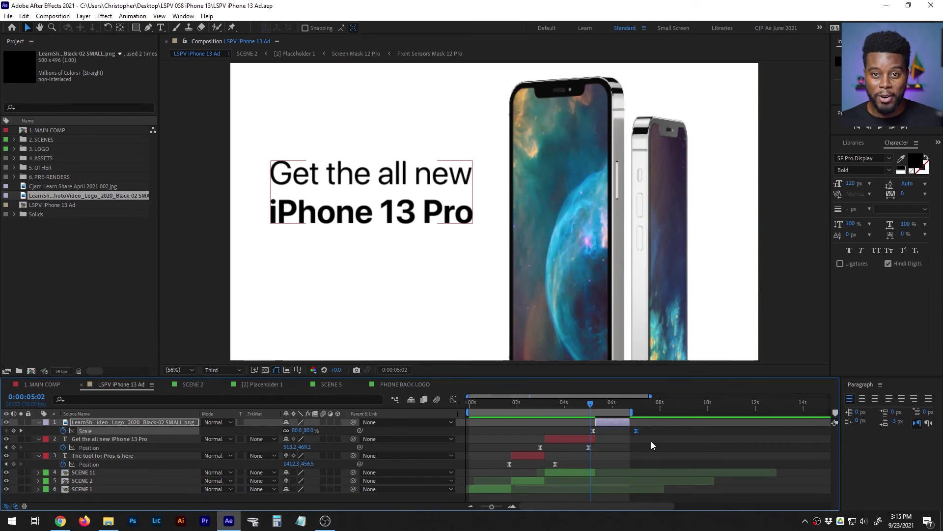
- Play the ad from the start in a maximized Composition view
left_click_drag(590, 404, 429, 417)
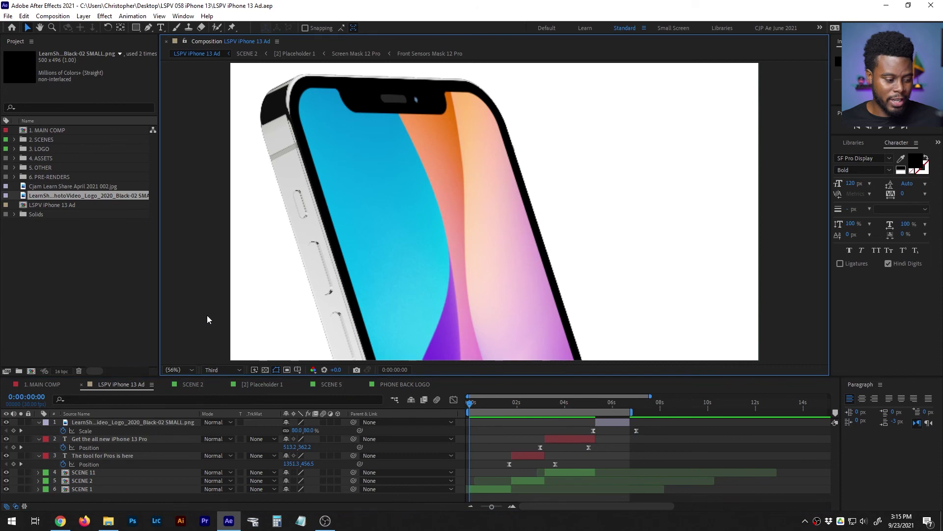
key("grave")
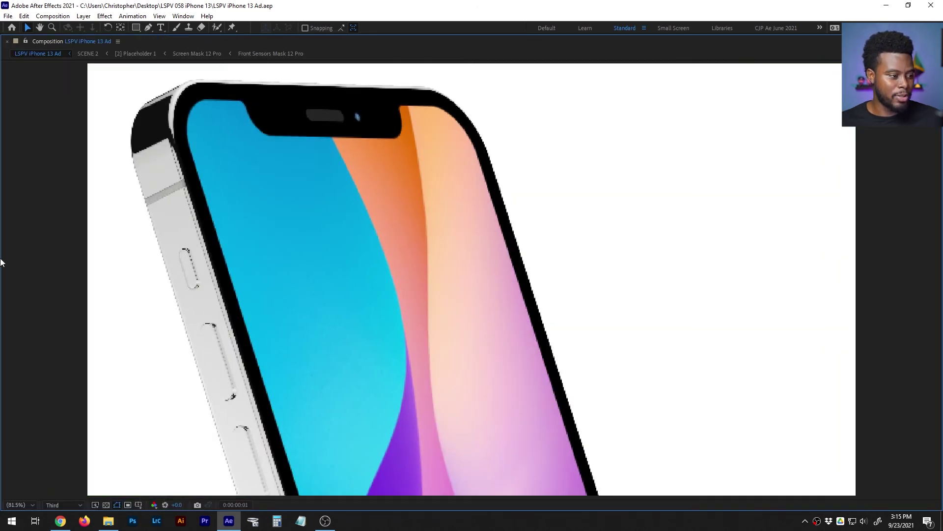
key("space")
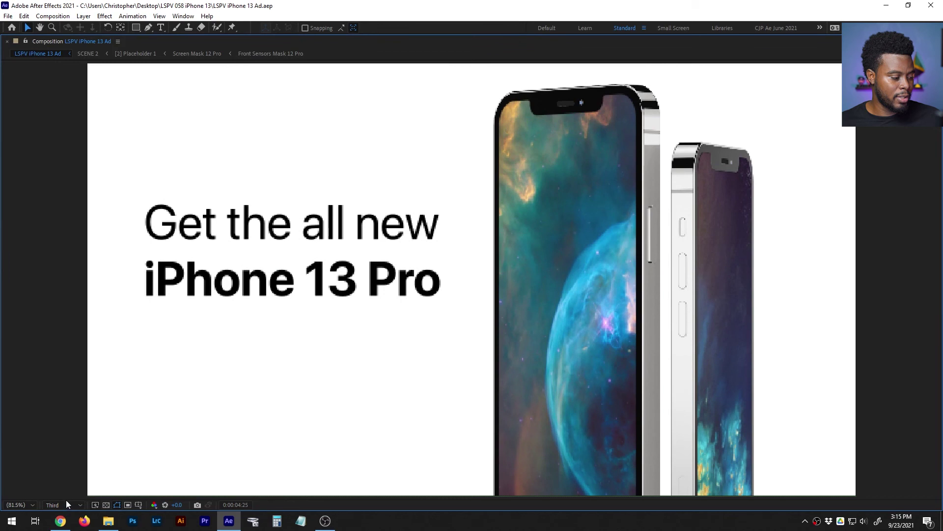
- Try previewing the ad from the start at Full resolution, and return the preview resolution to Third
left_click(65, 503)
left_click(67, 448)
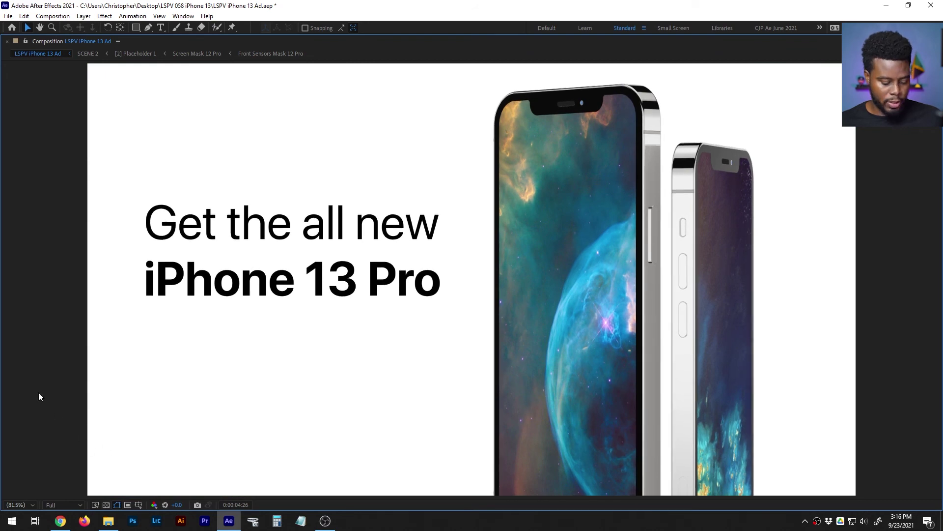
key("grave")
left_click(502, 408)
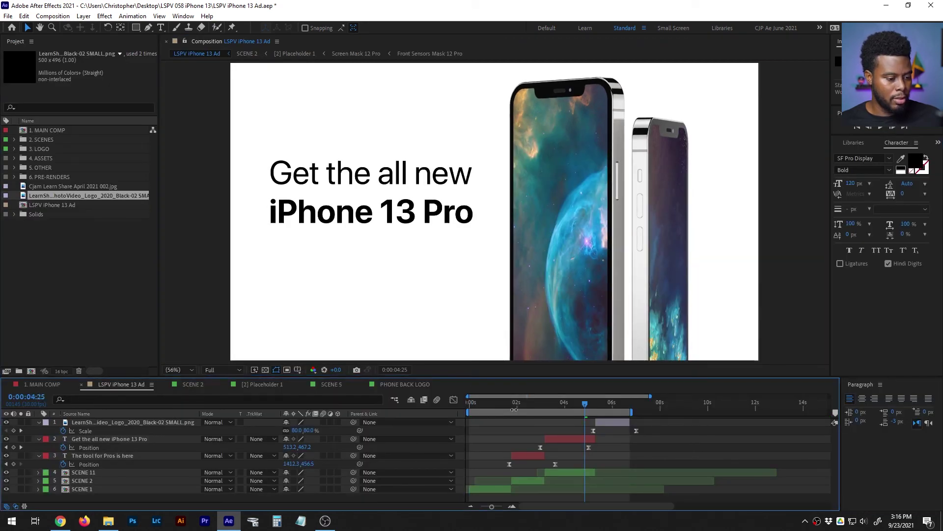
left_click_drag(502, 406, 457, 402)
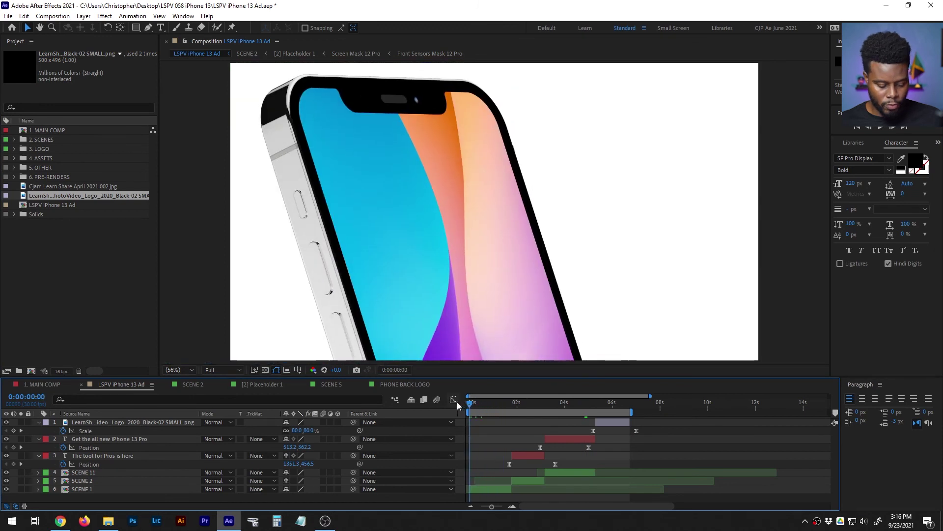
key("space")
key("space")
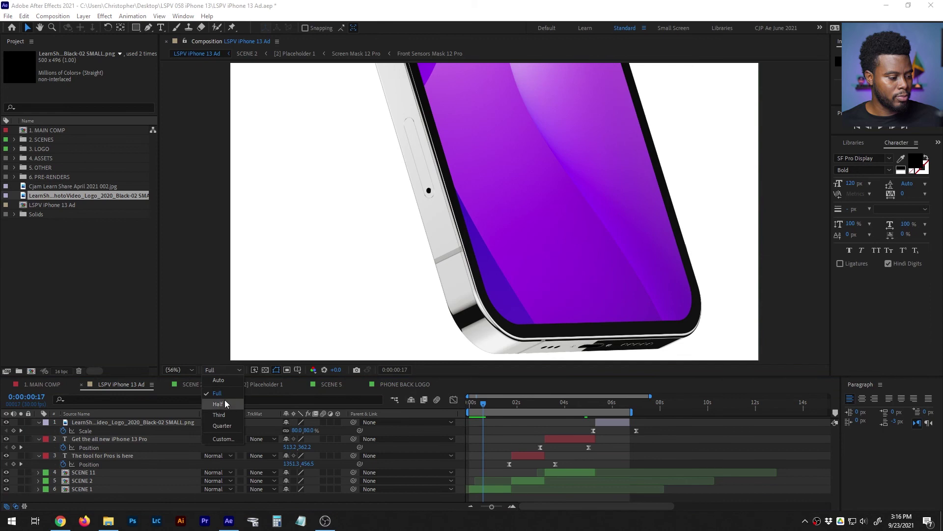
left_click(222, 370)
left_click(217, 393)
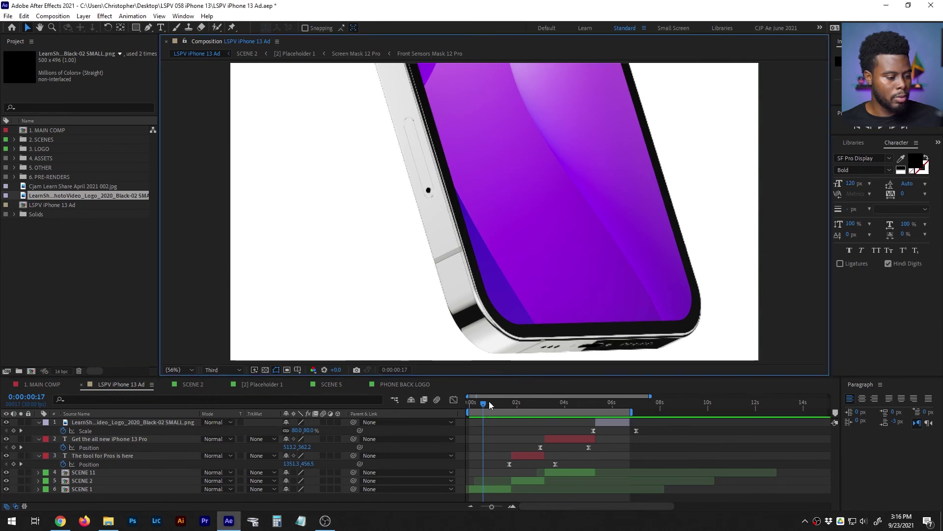
- Replay the ad from the first frame with the Composition view maximized, and restore the normal panel layout
key("Home")
key("grave")
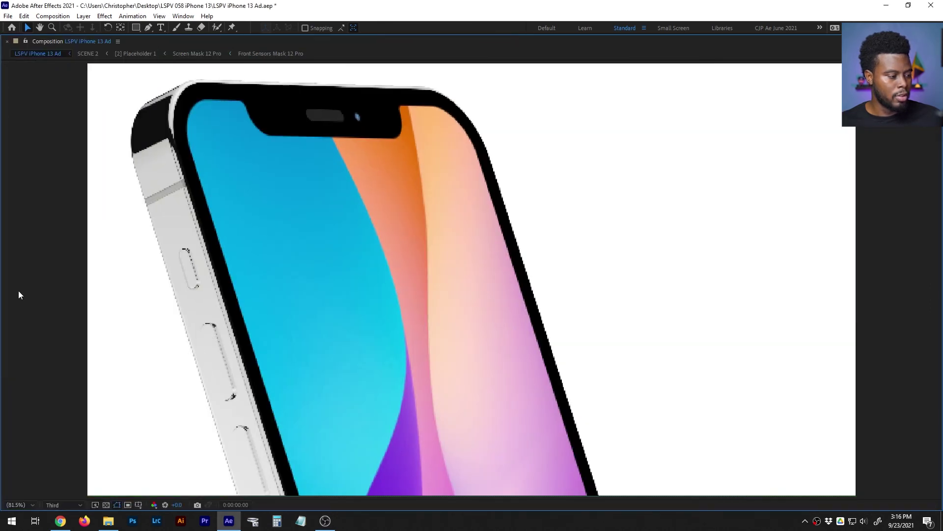
key("space")
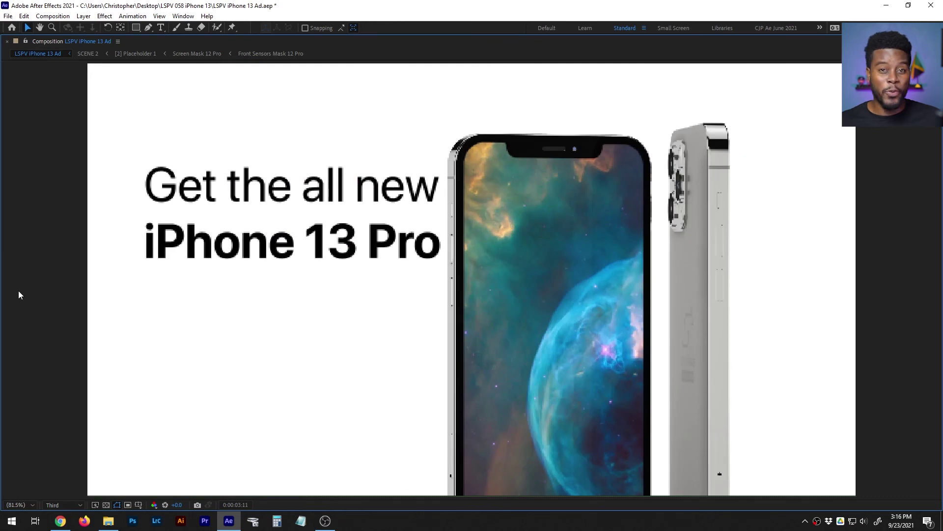
key("grave")
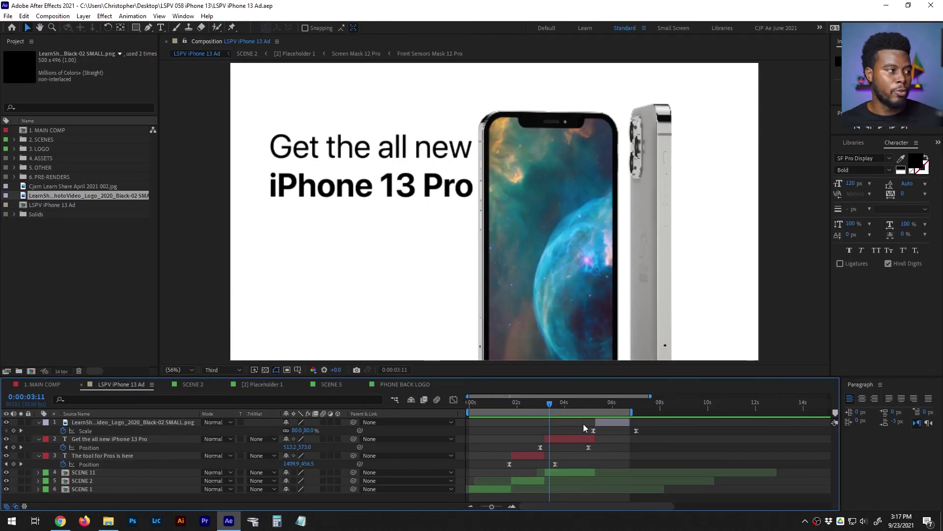
left_click(11, 17)
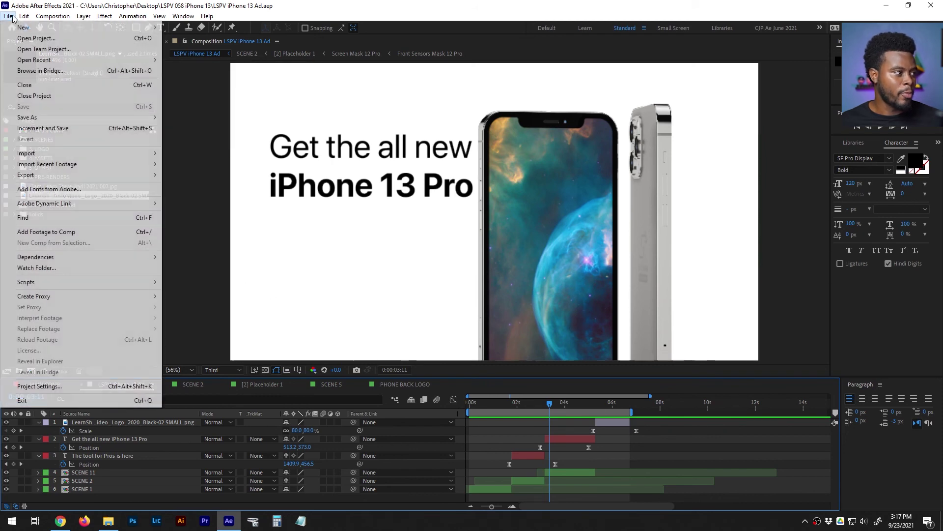
mouse_move(67, 18)
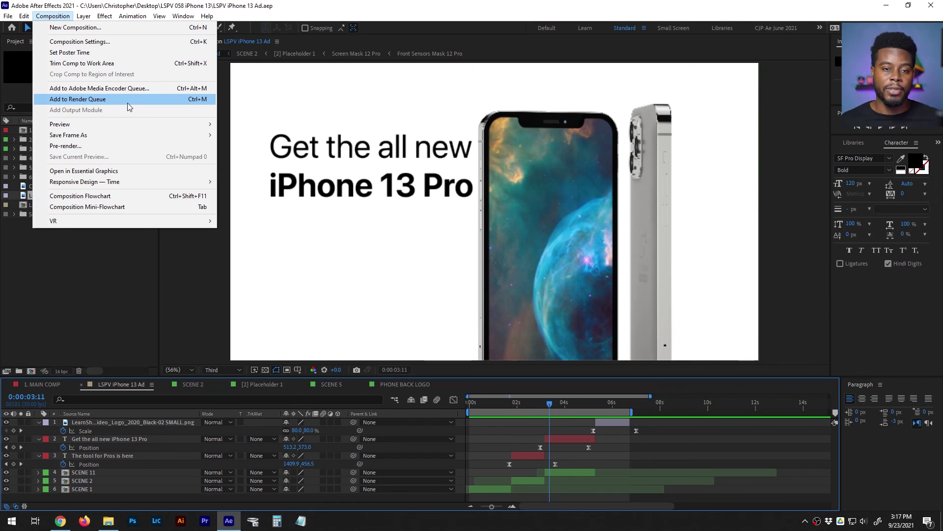
left_click(187, 492)
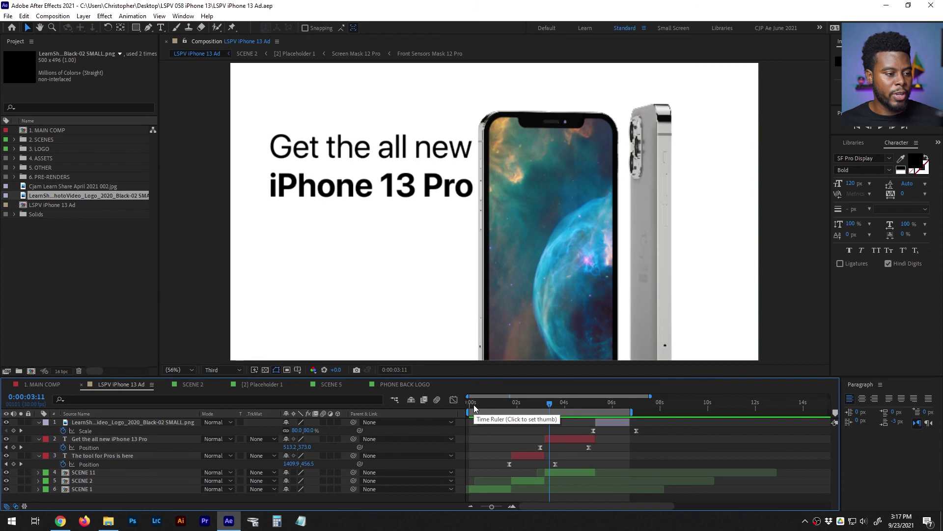
- Create a white 1920 x 1080 px solid layer in the ad composition
left_click(88, 17)
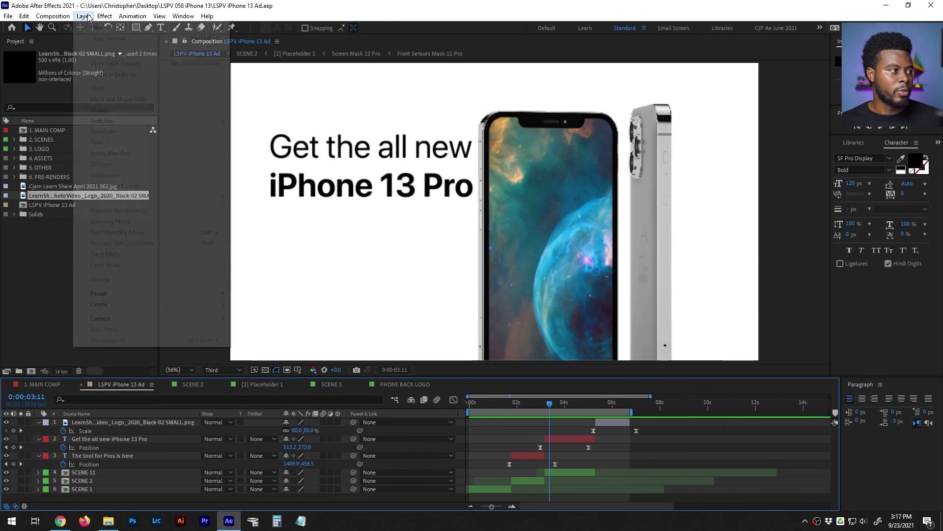
mouse_move(97, 28)
left_click(272, 38)
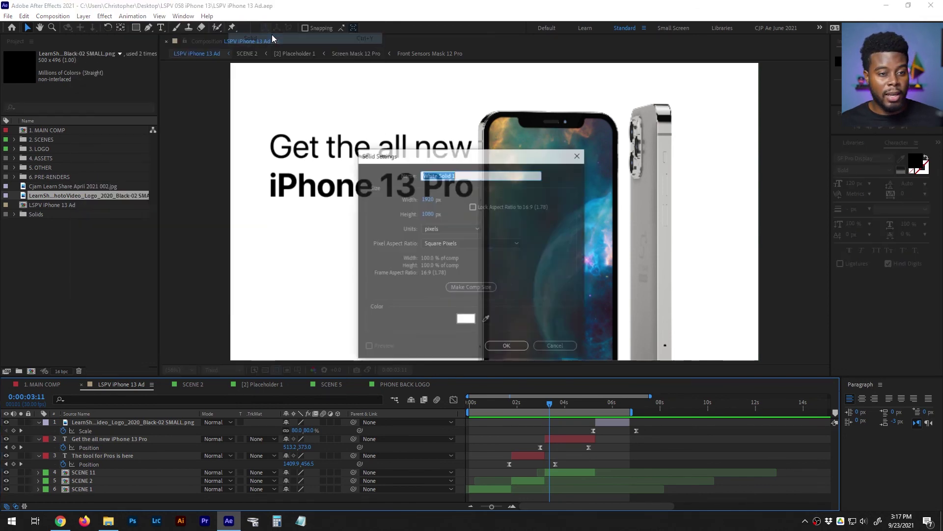
left_click(469, 319)
left_click(579, 236)
left_click_drag(517, 297, 540, 193)
left_click(737, 208)
left_click(508, 346)
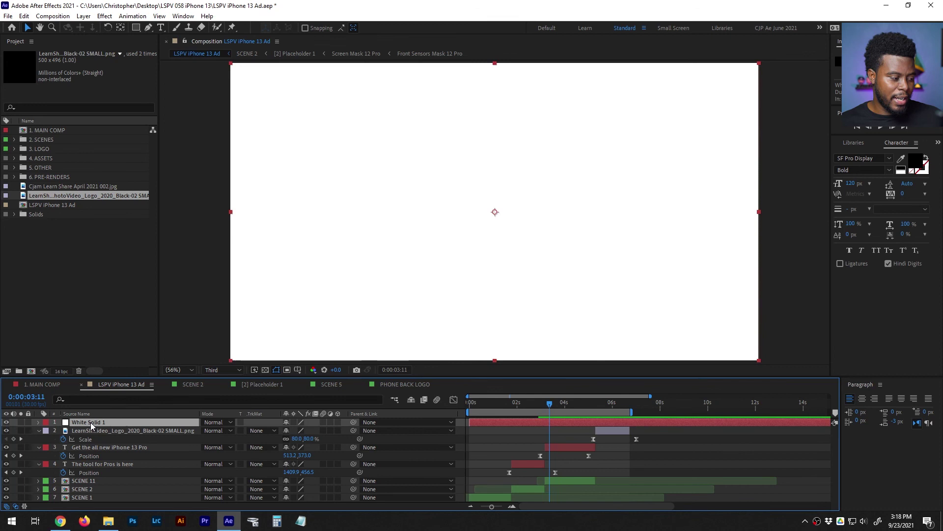
- Move the white solid below SCENE 1 as the backmost layer and save the project
left_click_drag(90, 423, 93, 501)
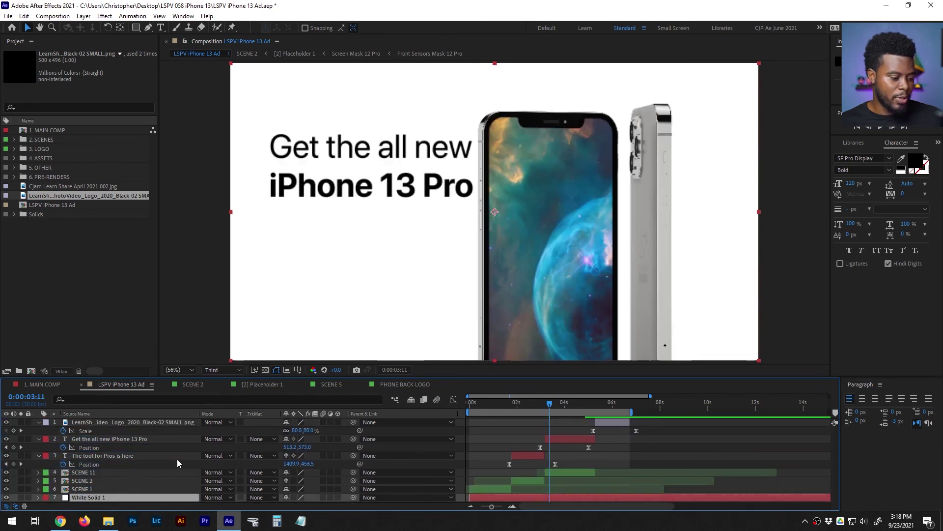
left_click_drag(514, 408, 456, 410)
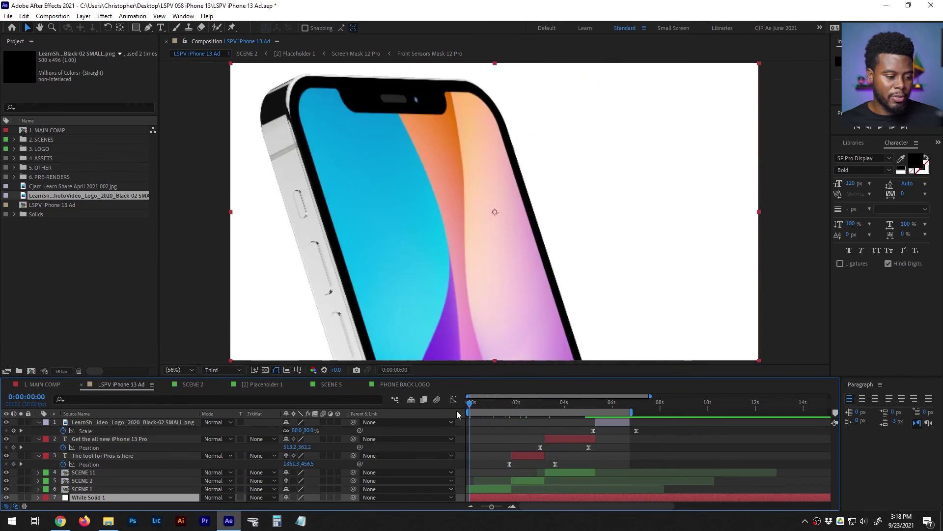
key("ctrl+s")
- Deselect the white solid and preview the ad from the start over its new background
left_click(526, 438)
key("space")
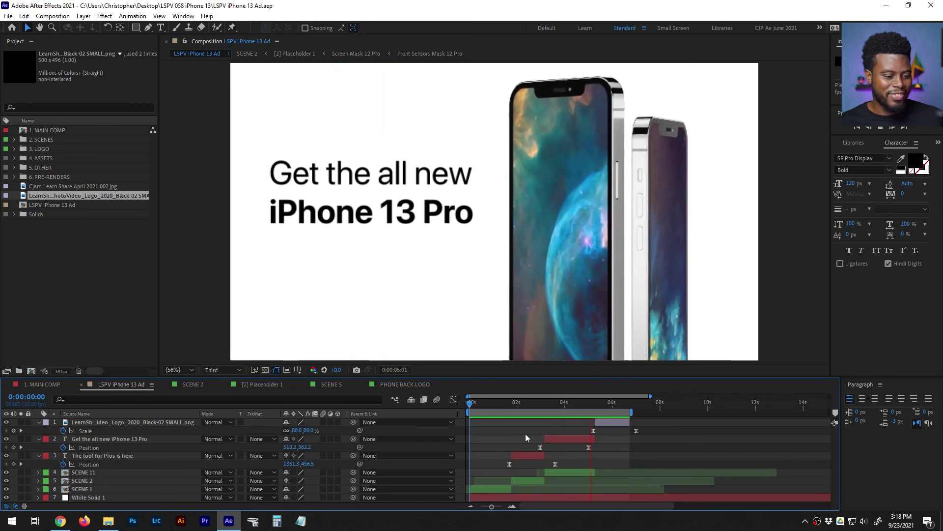
key("space")
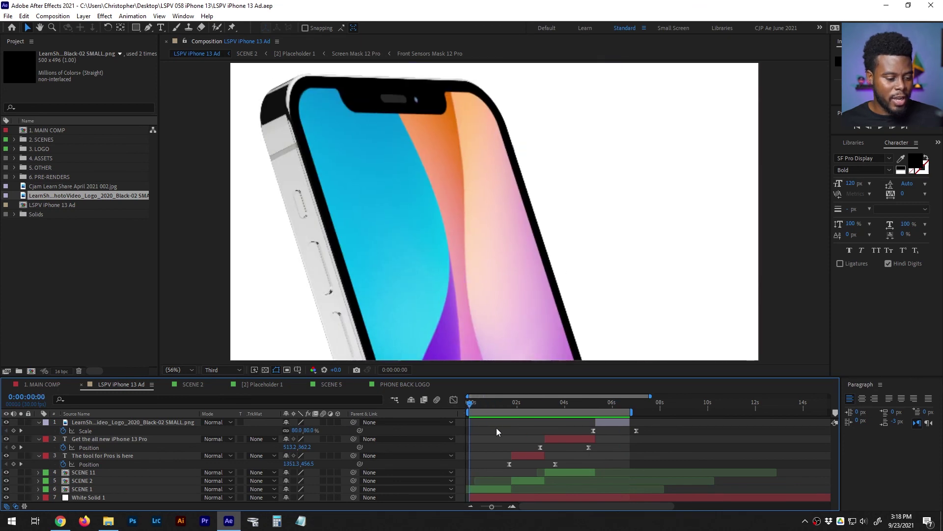
- Send the ad composition to the Adobe Media Encoder queue
left_click(63, 18)
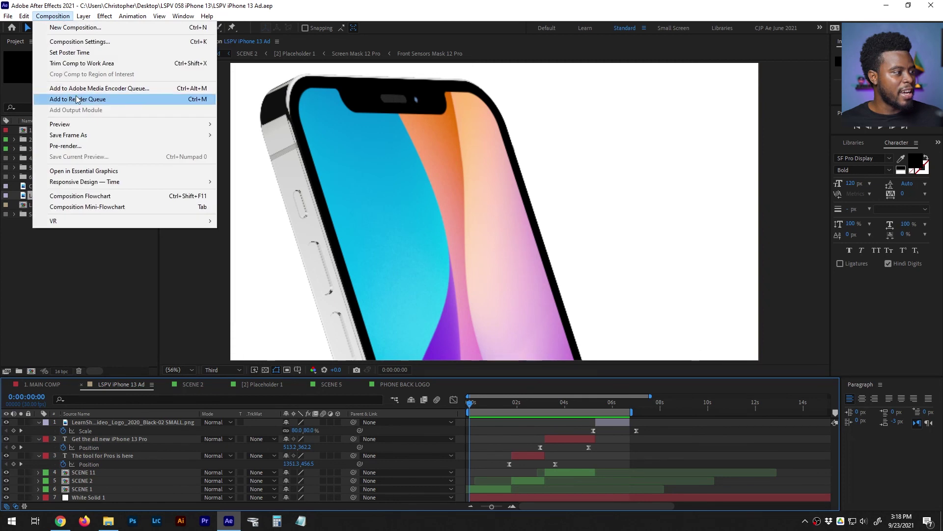
left_click(80, 93)
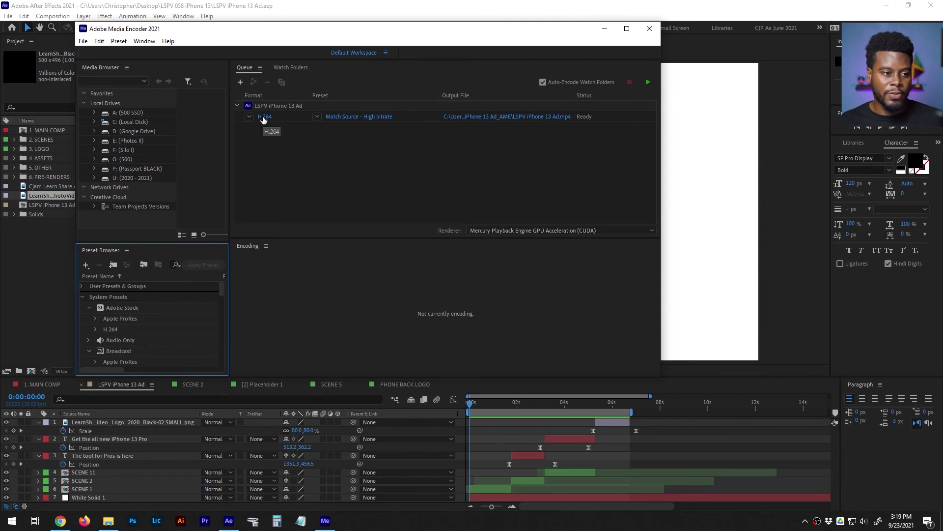
- Set the H.264 export to save as LSPV iPhone 13 Ad in the LSPV 058 iPhone 13 folder, and start encoding
left_click(525, 116)
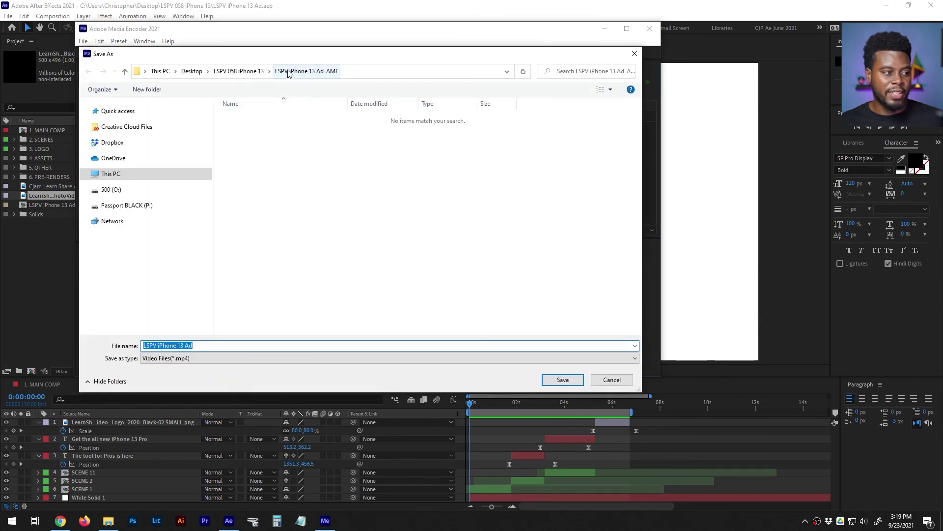
left_click(258, 72)
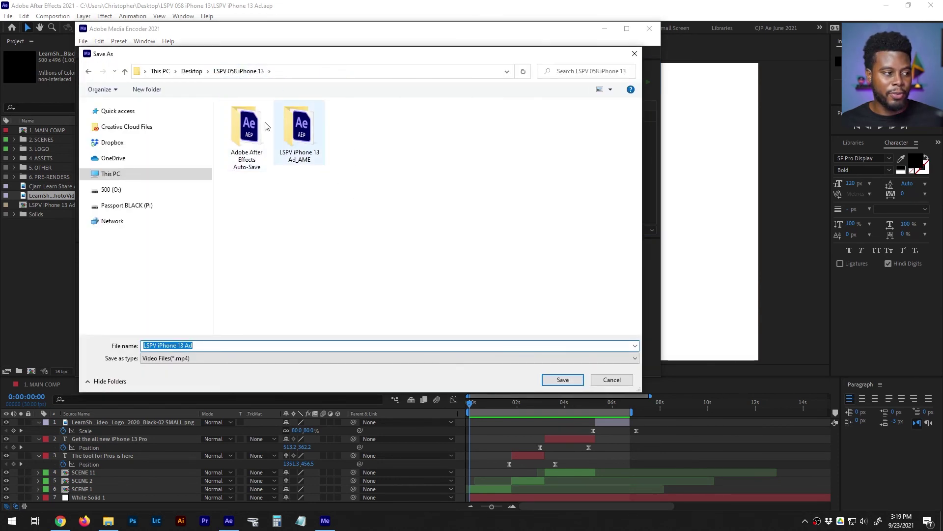
left_click(563, 380)
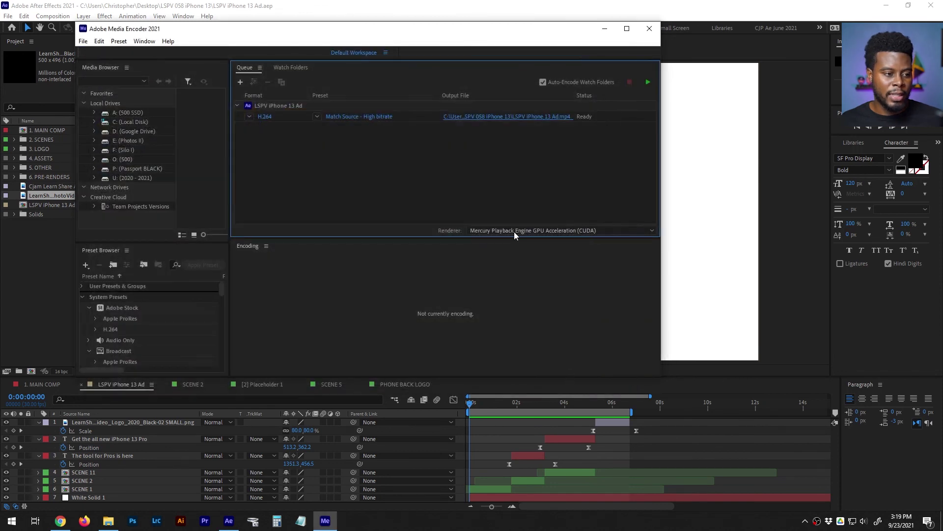
left_click(647, 84)
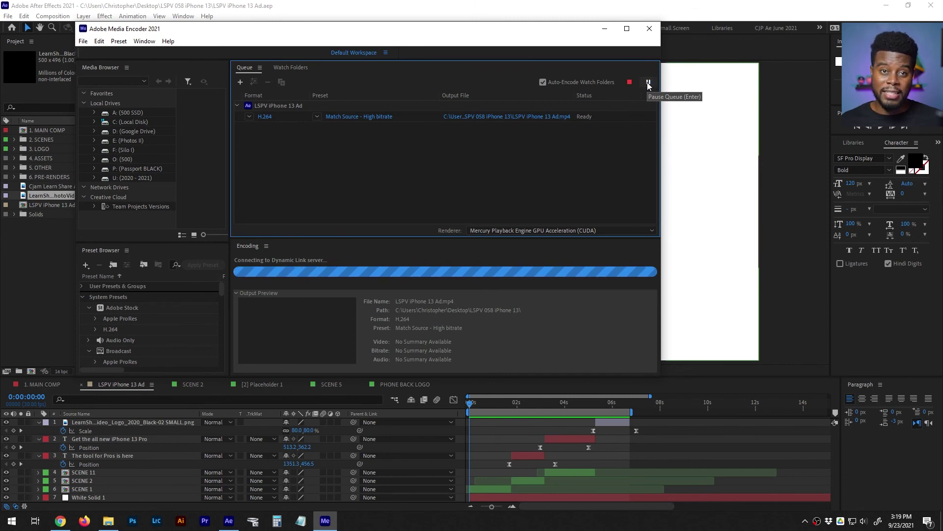